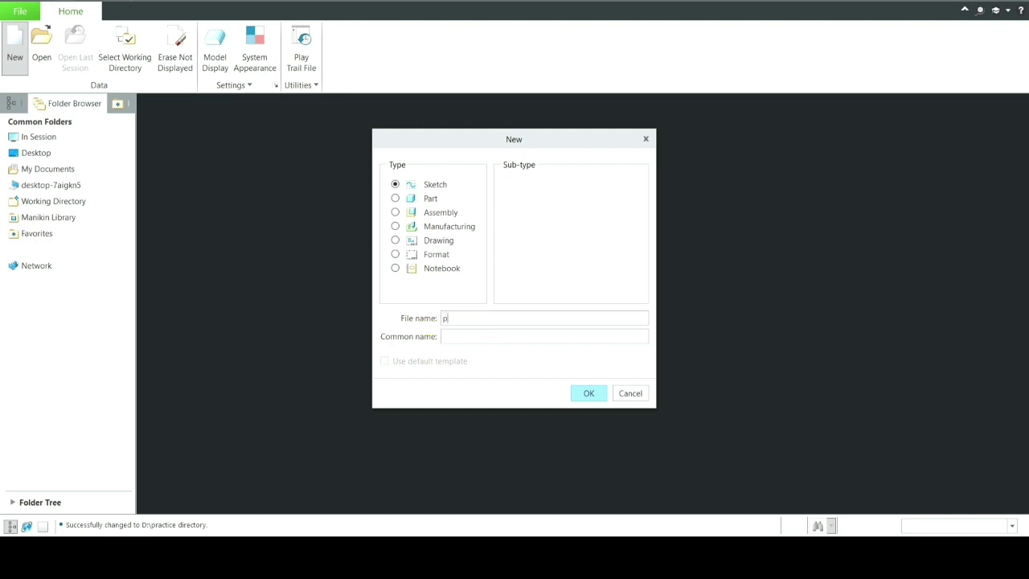
- Create a new standalone sketch file and close it again
type("tice2")
left_click(591, 392)
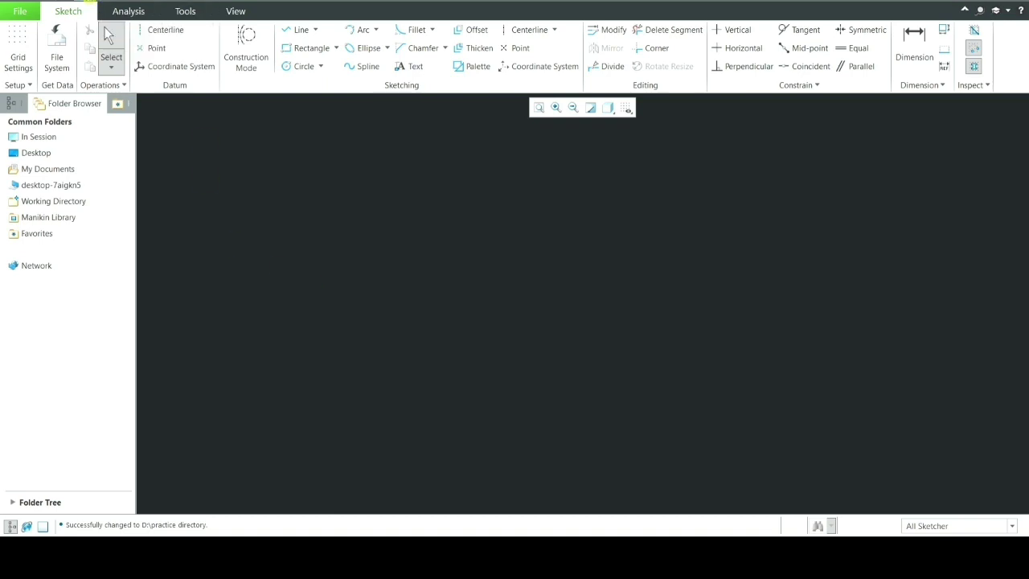
left_click(187, 3)
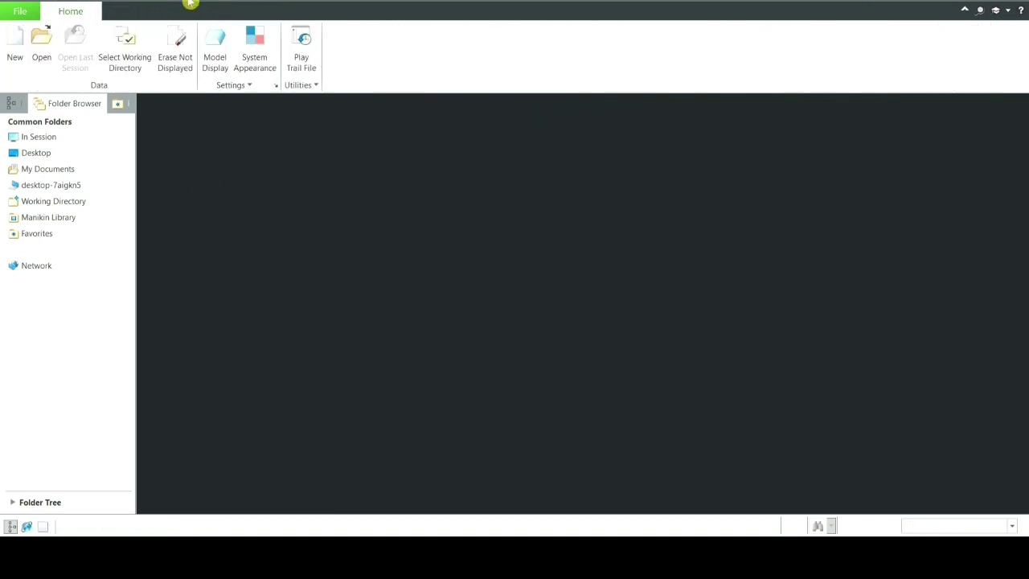
- Create a new solid part named prt0001 using the default template
left_click(15, 50)
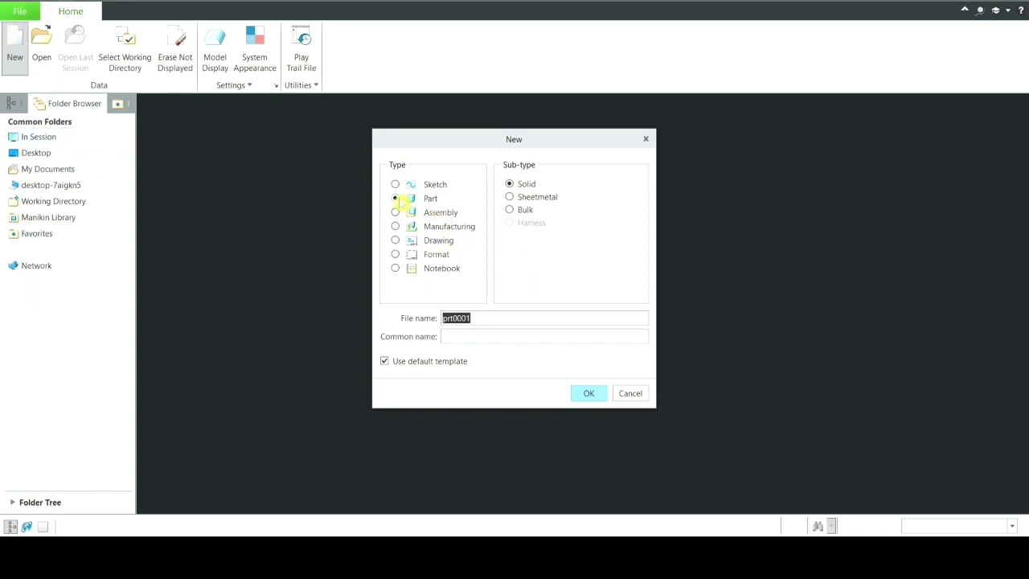
left_click(587, 393)
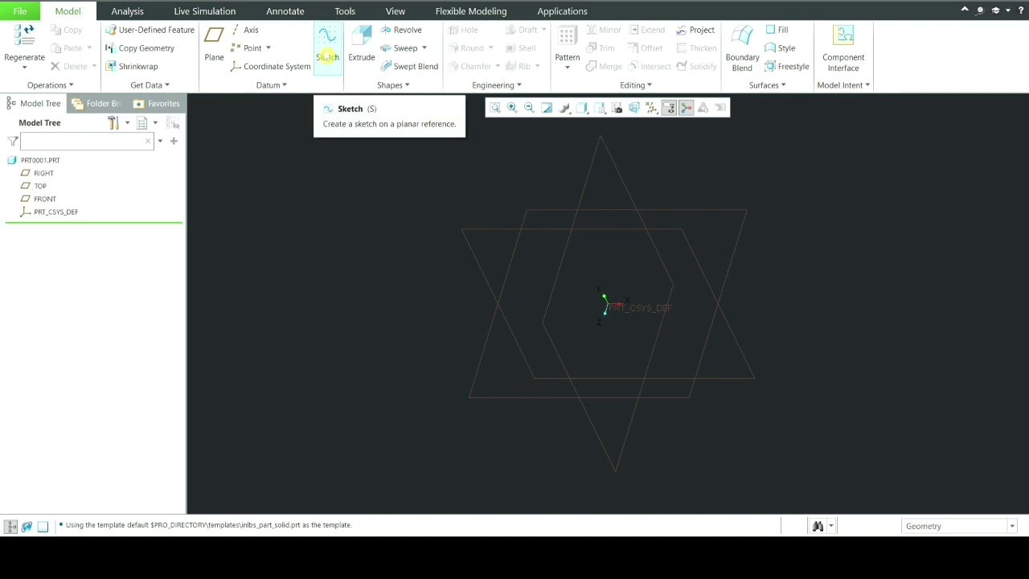
- Start a sketch on the FRONT plane with the RIGHT plane as right-side orientation reference, and turn the view square to the sketch
left_click(327, 55)
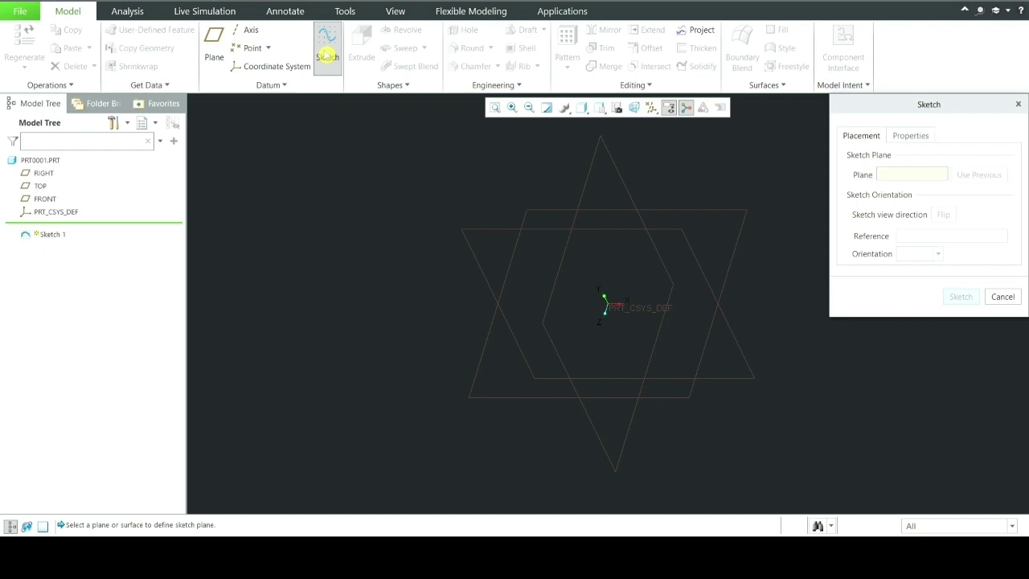
left_click(50, 198)
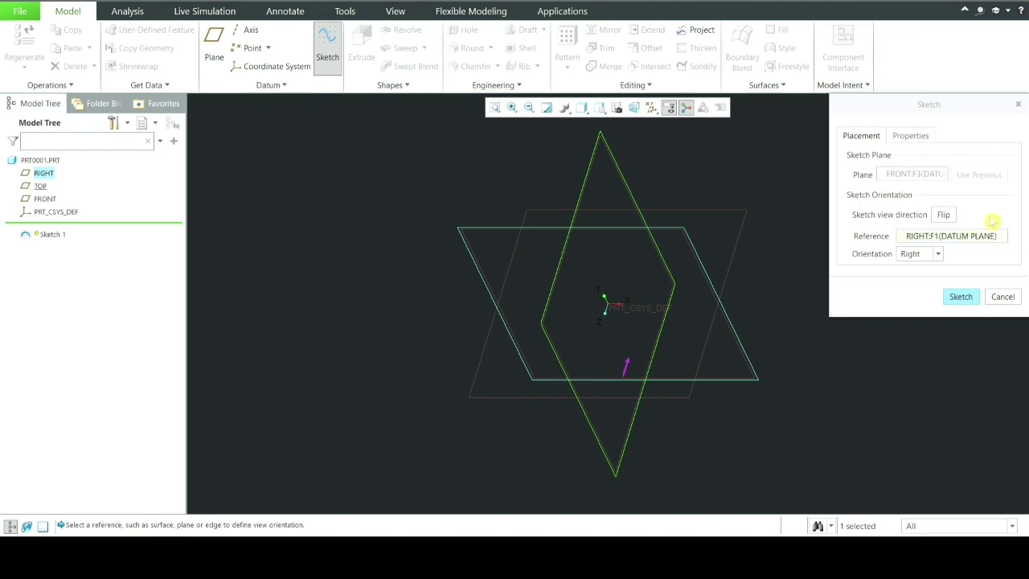
left_click(947, 220)
left_click(947, 217)
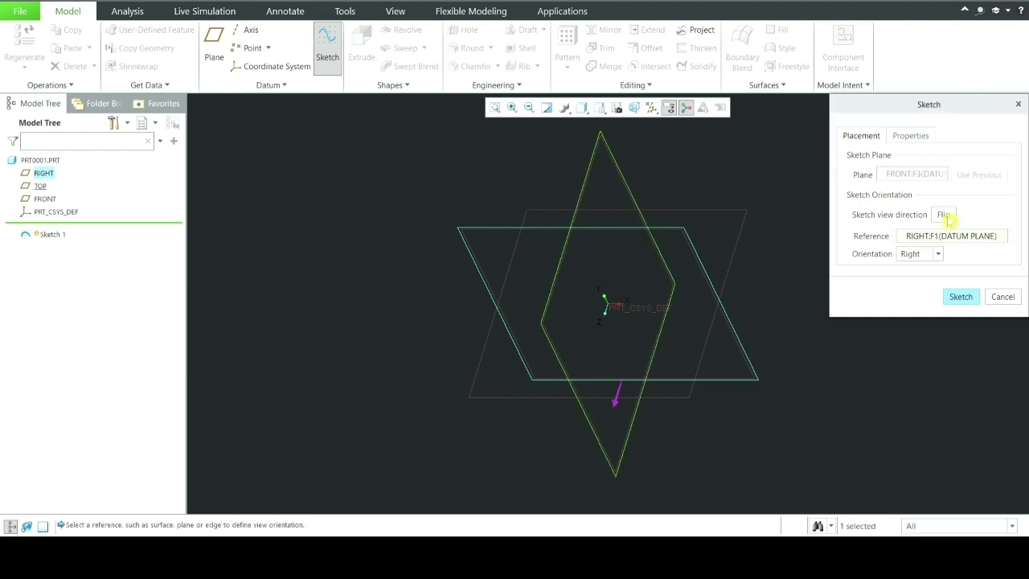
left_click(947, 217)
left_click(962, 298)
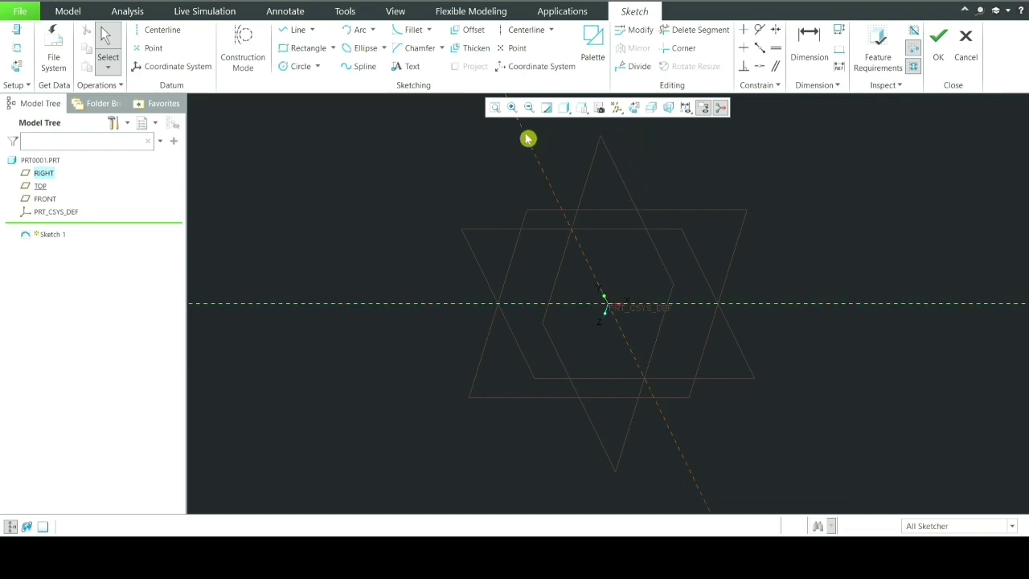
left_click(634, 109)
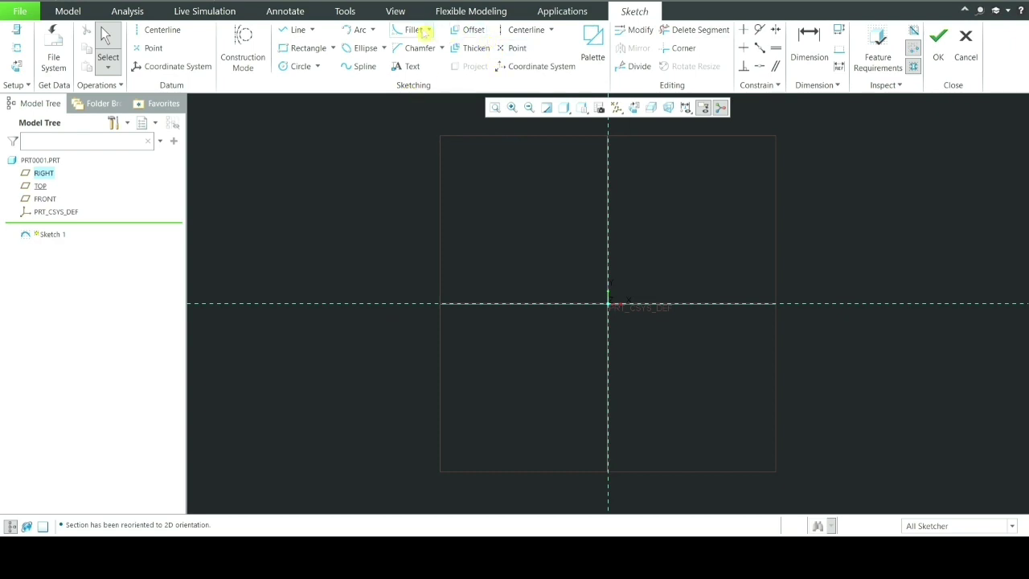
left_click(298, 69)
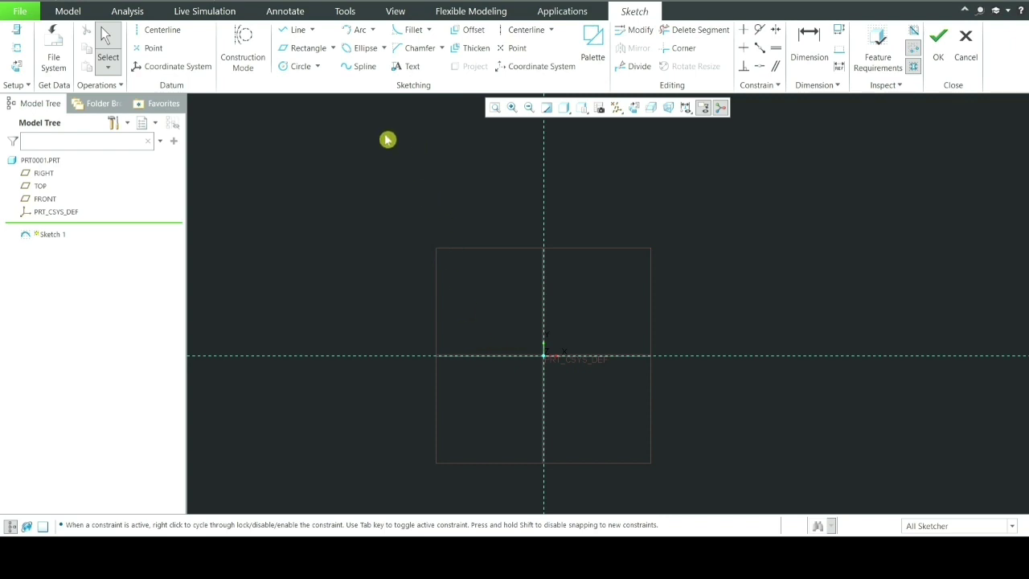
- Sketch a single line rising at about 29 degrees, starting about 293 right of and 140 above the origin, ending about 371 high
left_click(297, 31)
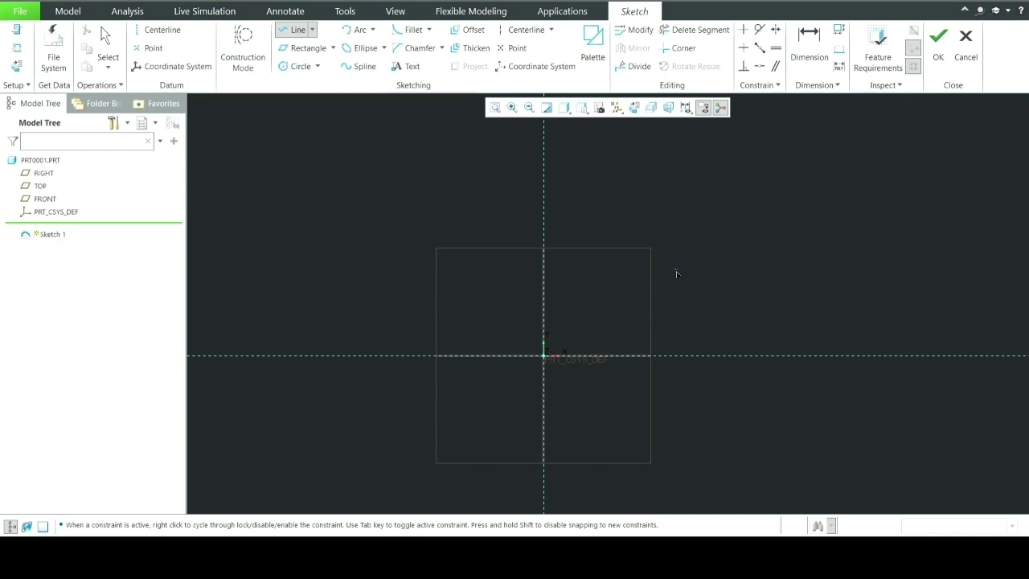
left_click(670, 302)
left_click(847, 204)
scroll(830, 268, "down", 2)
scroll(901, 238, "down", 1)
scroll(903, 241, "up", 3)
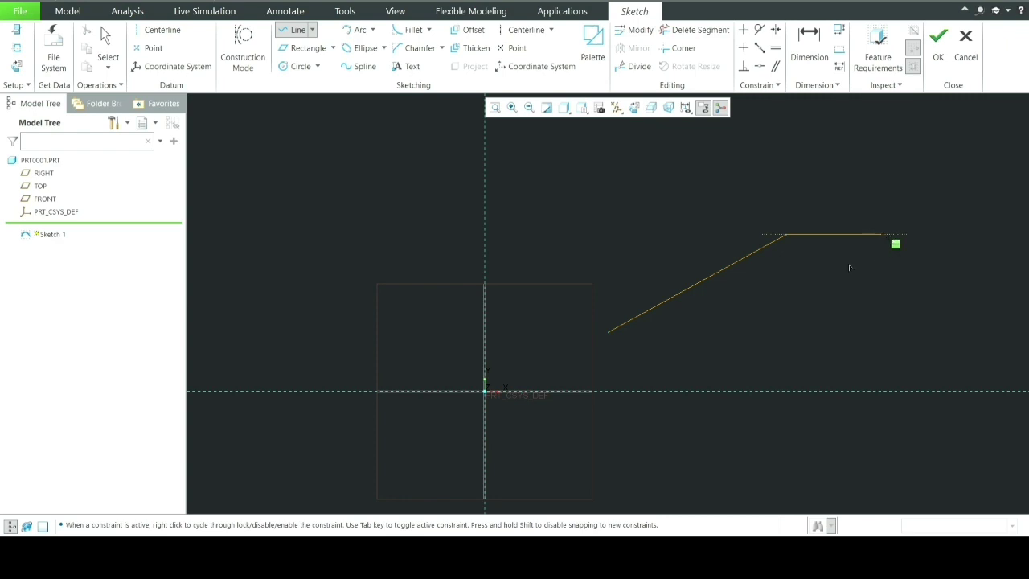
left_click(851, 265)
middle_click(865, 238)
mouse_move(851, 266)
left_mouse_down()
mouse_move(869, 212)
mouse_move(845, 185)
mouse_move(787, 236)
left_mouse_up()
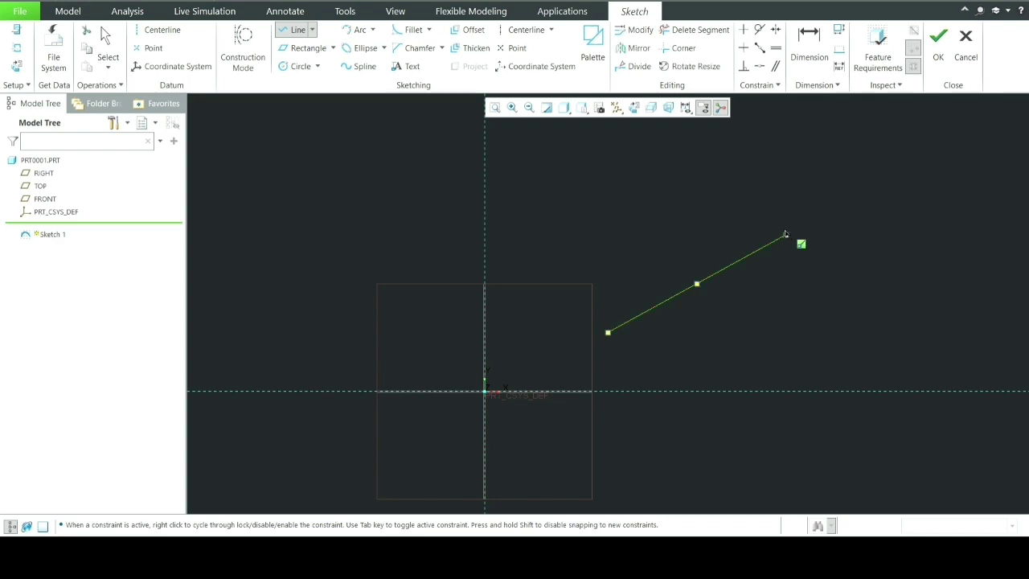
left_click(785, 236)
middle_click(811, 241)
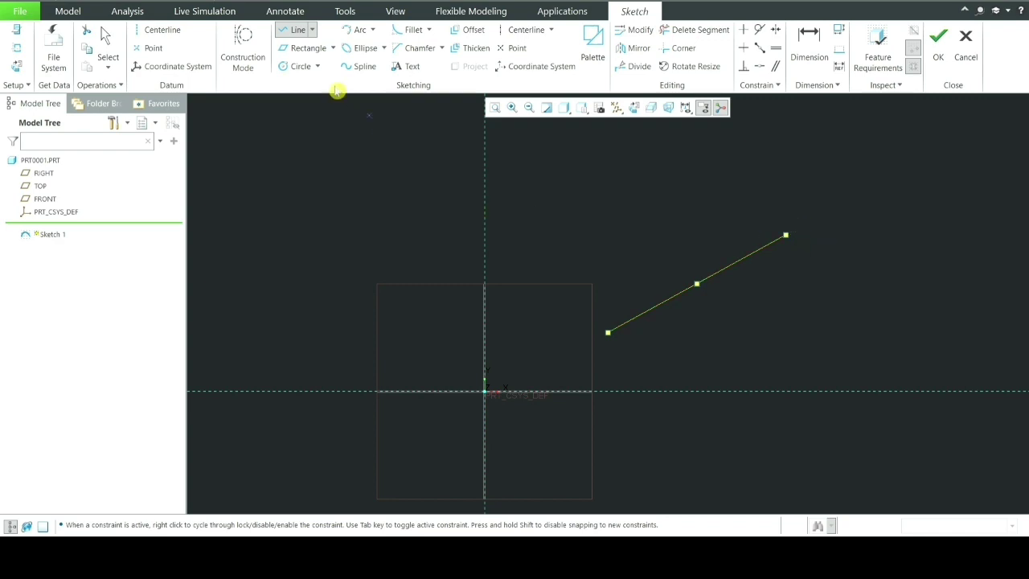
left_click(304, 30)
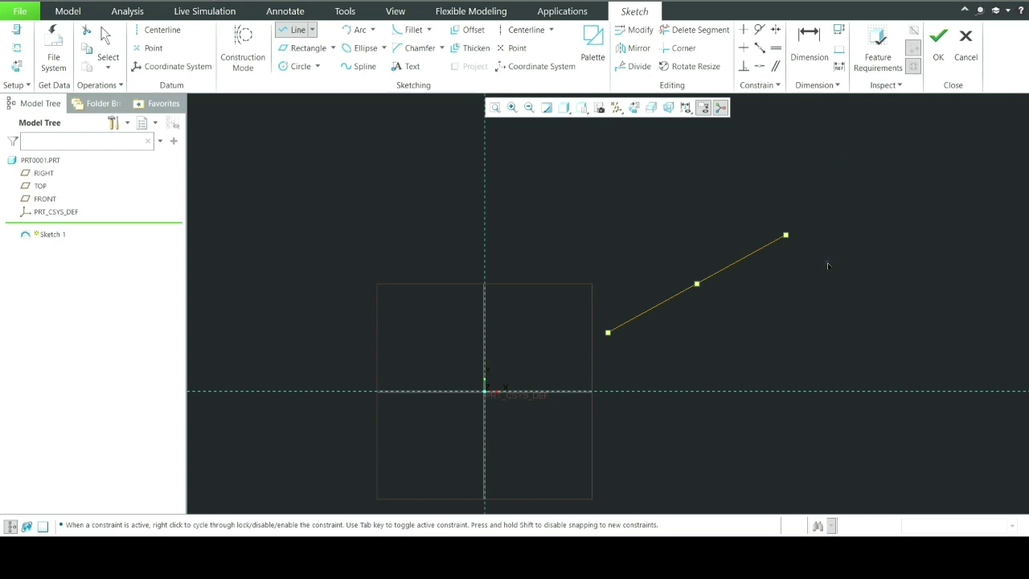
scroll(822, 231, "up", 2)
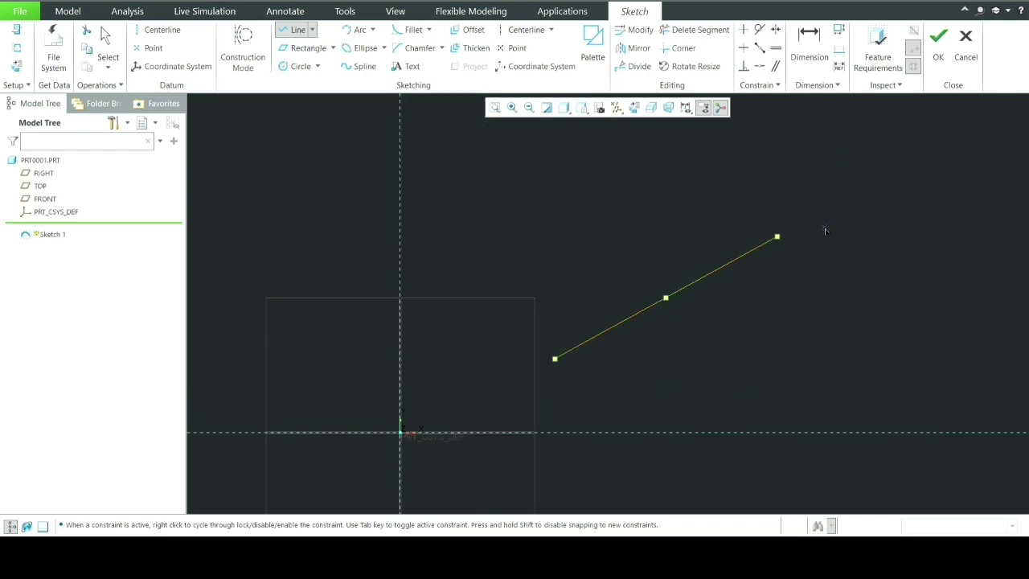
middle_click(827, 222)
middle_click(827, 220)
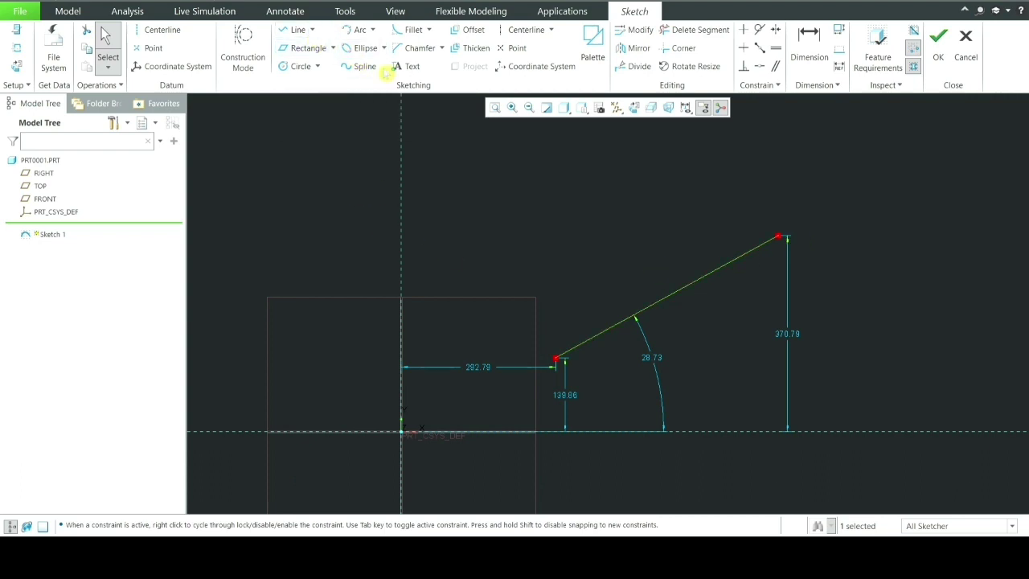
scroll(427, 146, "up", 2)
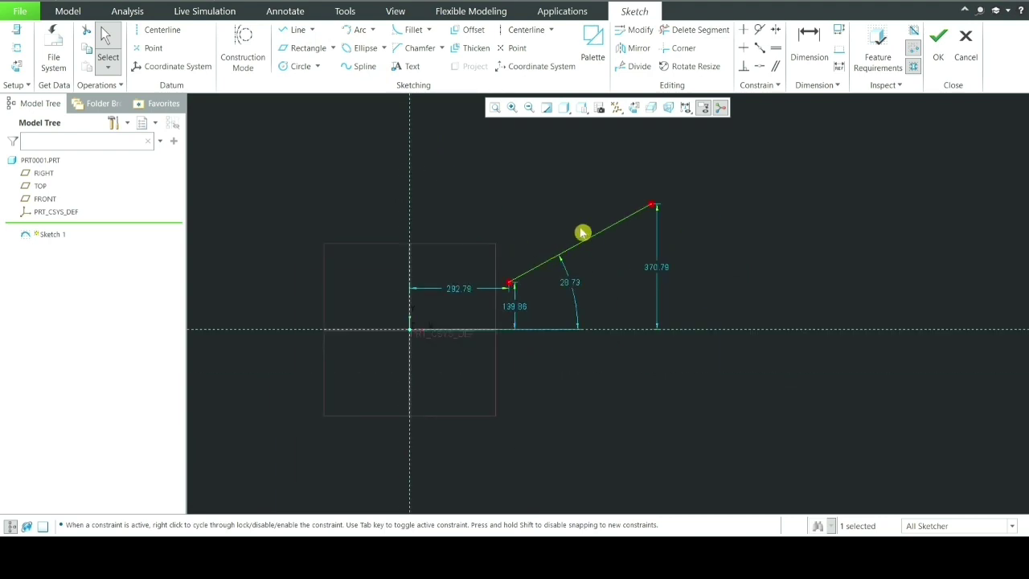
scroll(623, 186, "down", 2)
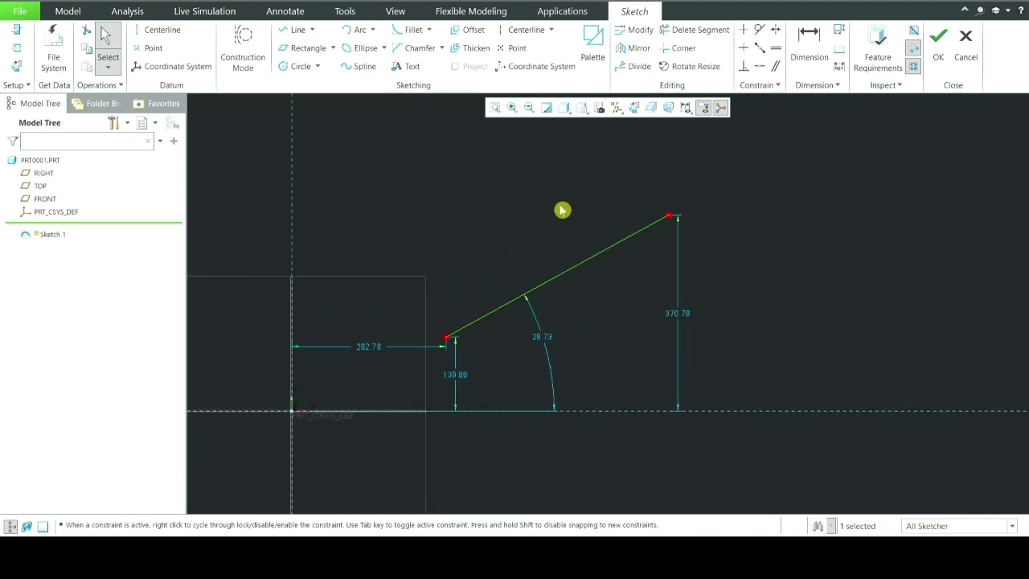
- Sketch a separate second rising line, starting about 696 right of and 221 above the origin and ending about 462 high
left_click(295, 32)
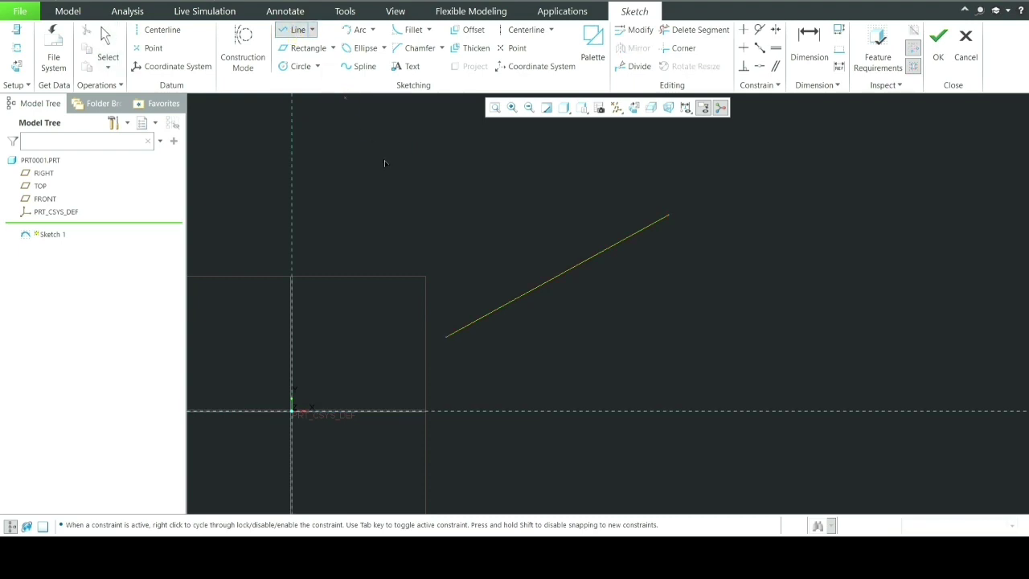
scroll(402, 189, "up", 2)
scroll(620, 193, "down", 3)
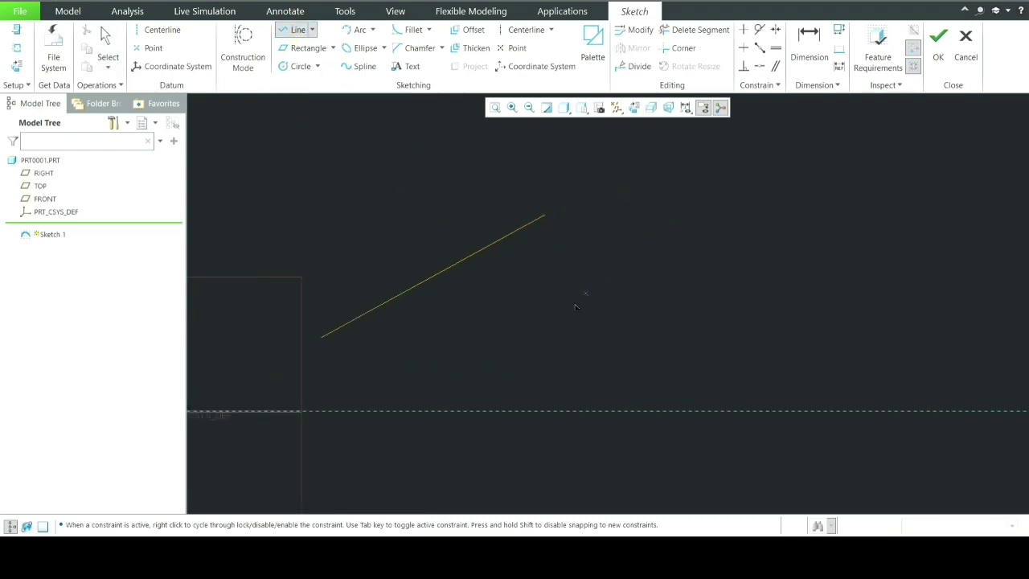
left_click(536, 295)
left_click(865, 168)
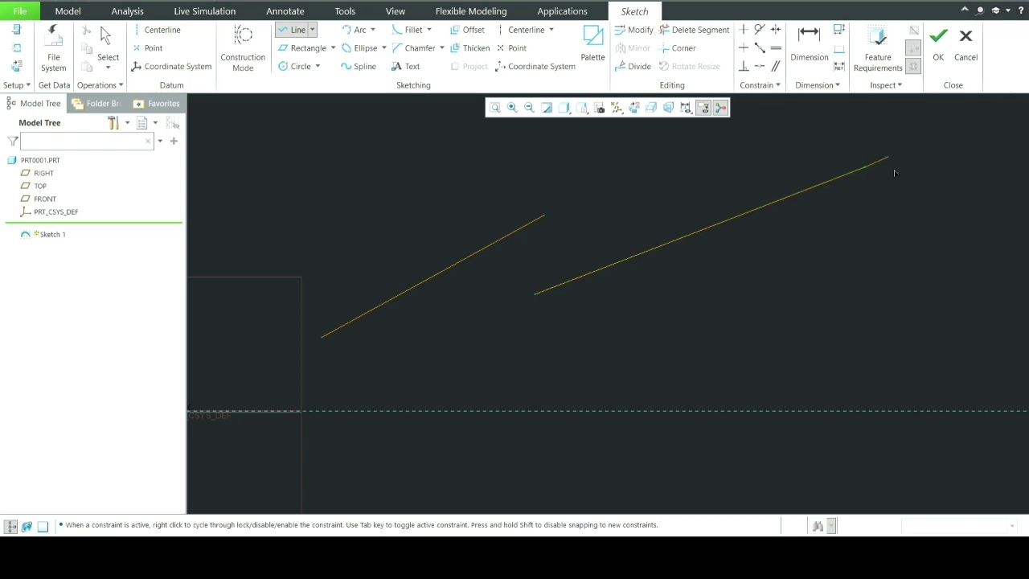
middle_click(832, 315)
scroll(835, 314, "down", 1)
middle_click(835, 315)
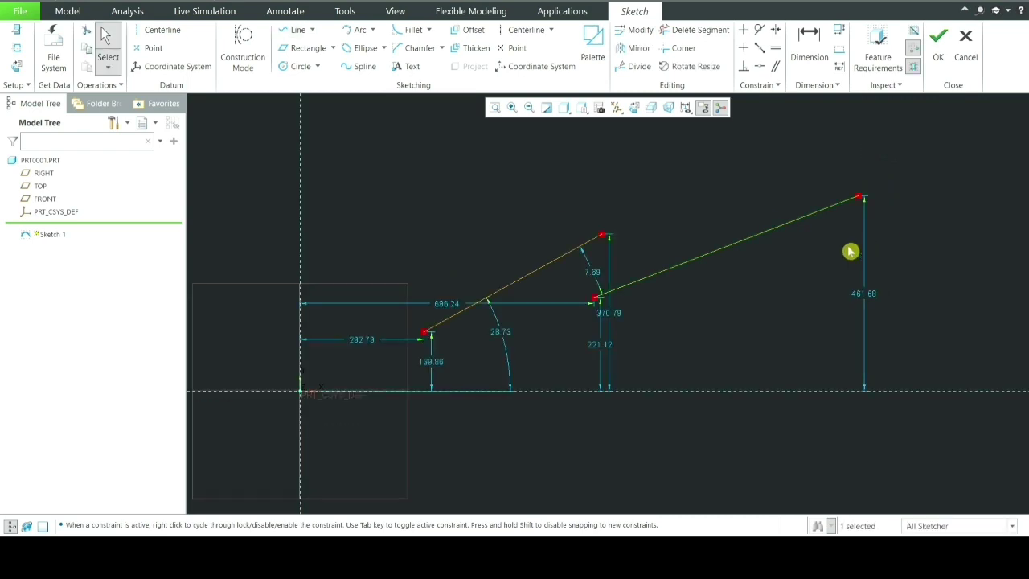
scroll(860, 233, "up", 2)
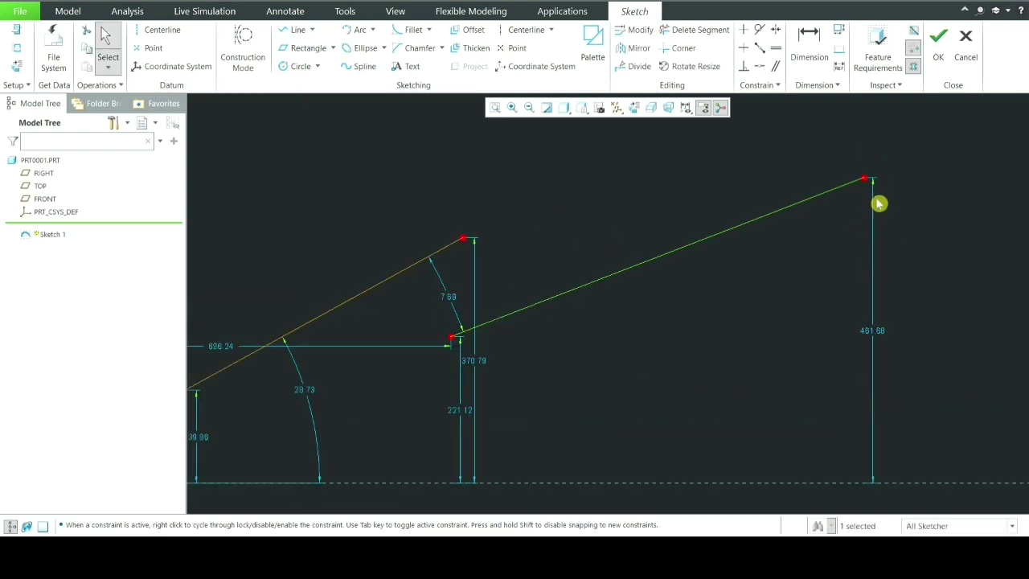
scroll(572, 285, "down", 1)
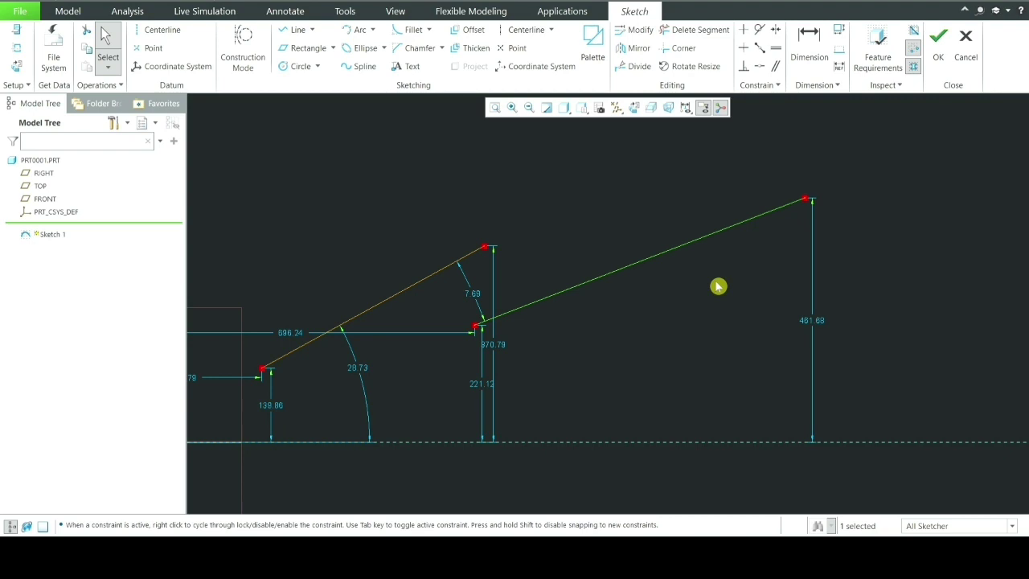
scroll(650, 322, "down", 2)
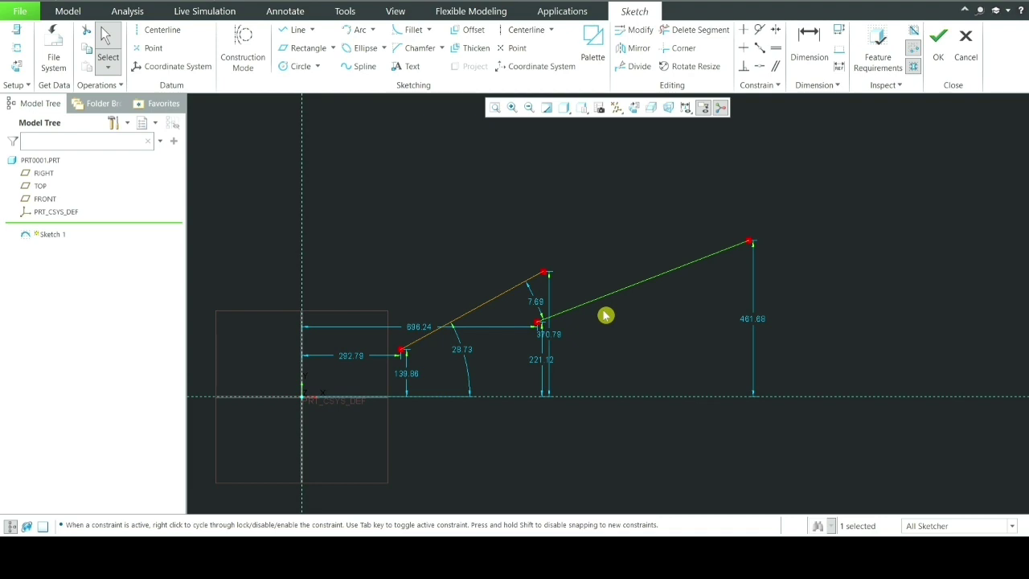
- Delete both sketched lines
left_click(313, 31)
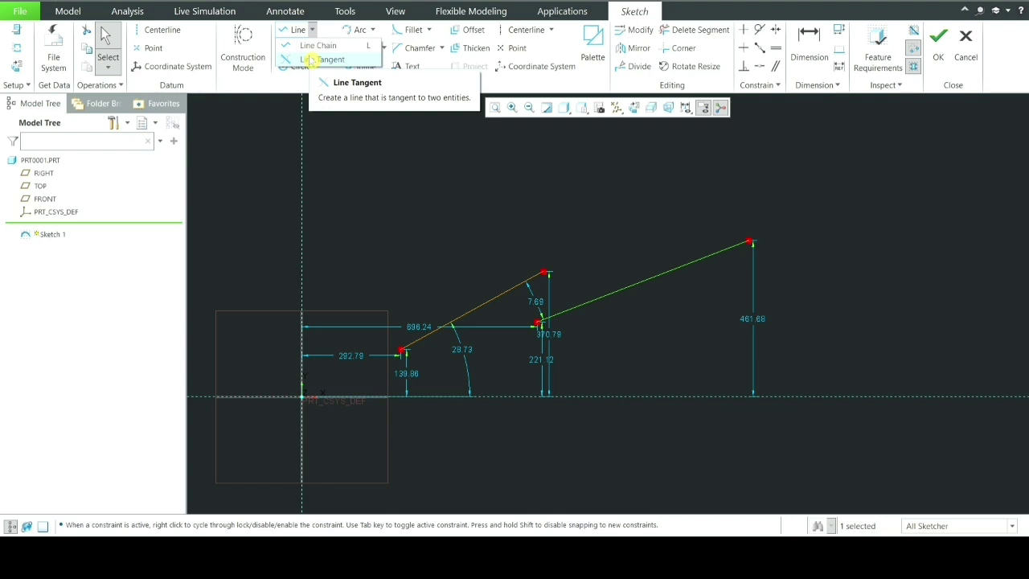
left_click(464, 145)
left_click_drag(839, 184, 366, 360)
key("Delete")
- Sketch a corner rectangle about 978 by 572, its lower-left corner about 1257 right of and 630 above the origin
scroll(378, 353, "down", 3)
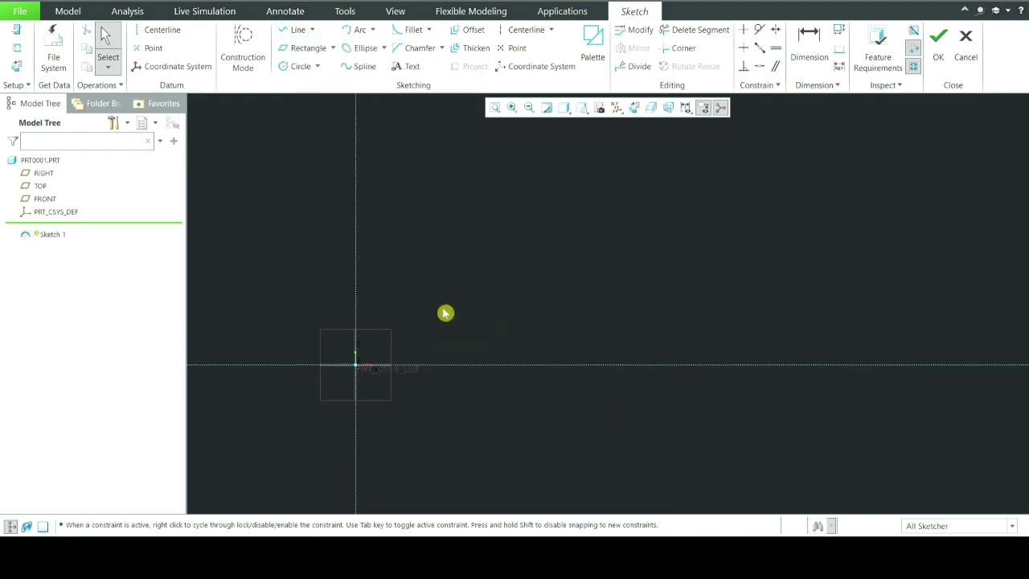
left_click(332, 49)
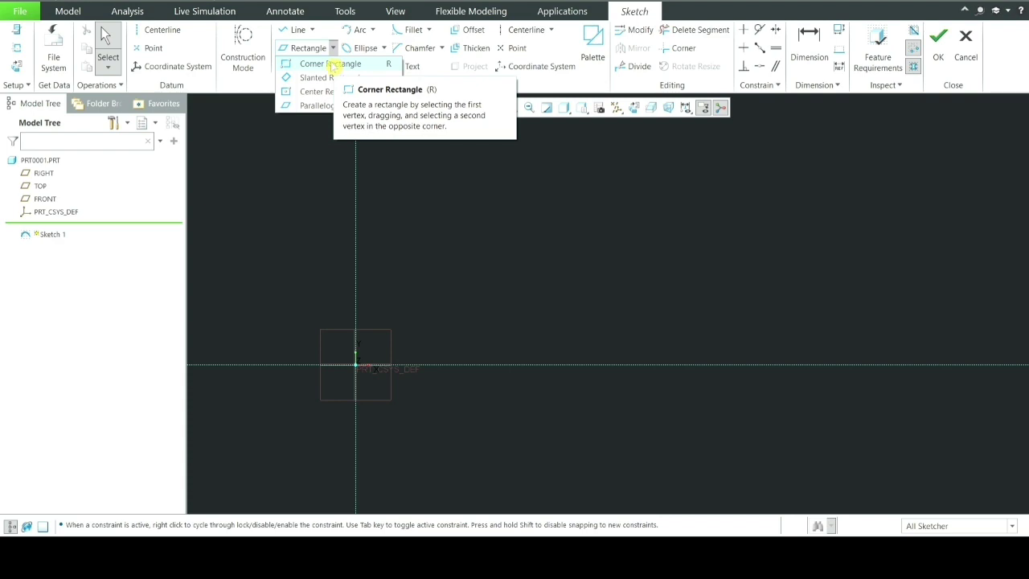
left_click(332, 66)
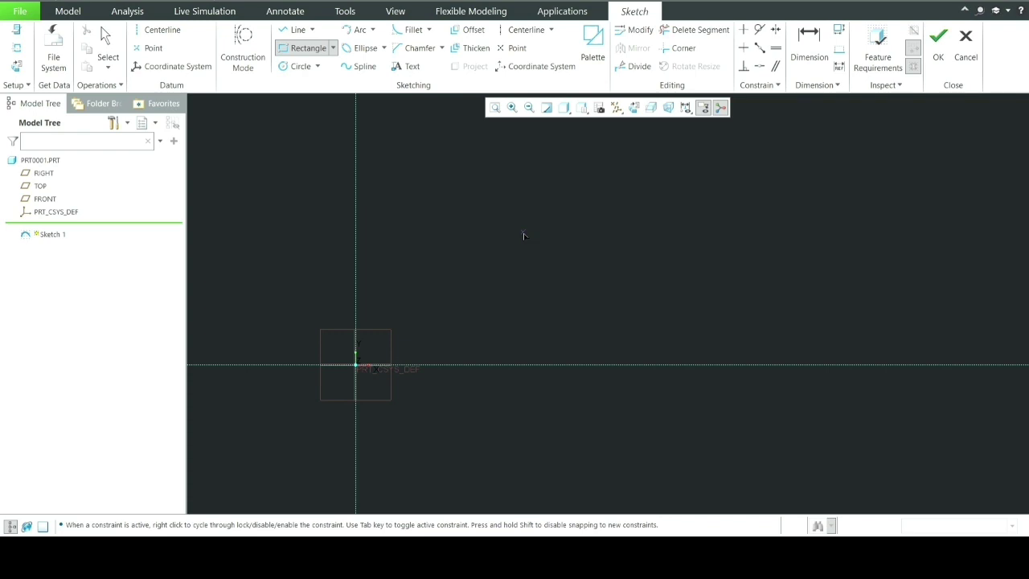
left_click(529, 198)
left_click(647, 254)
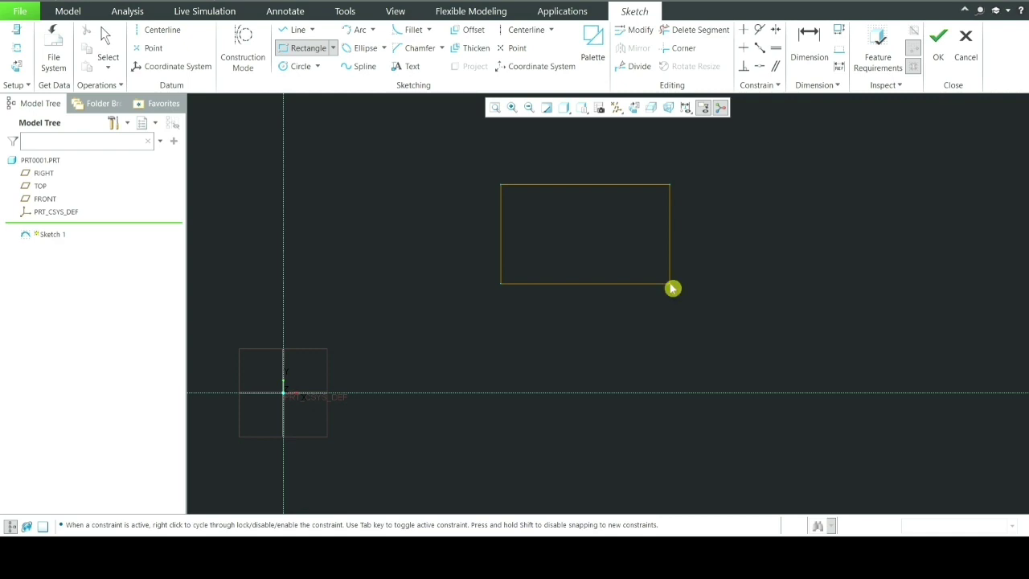
left_click(671, 284)
middle_click(741, 180)
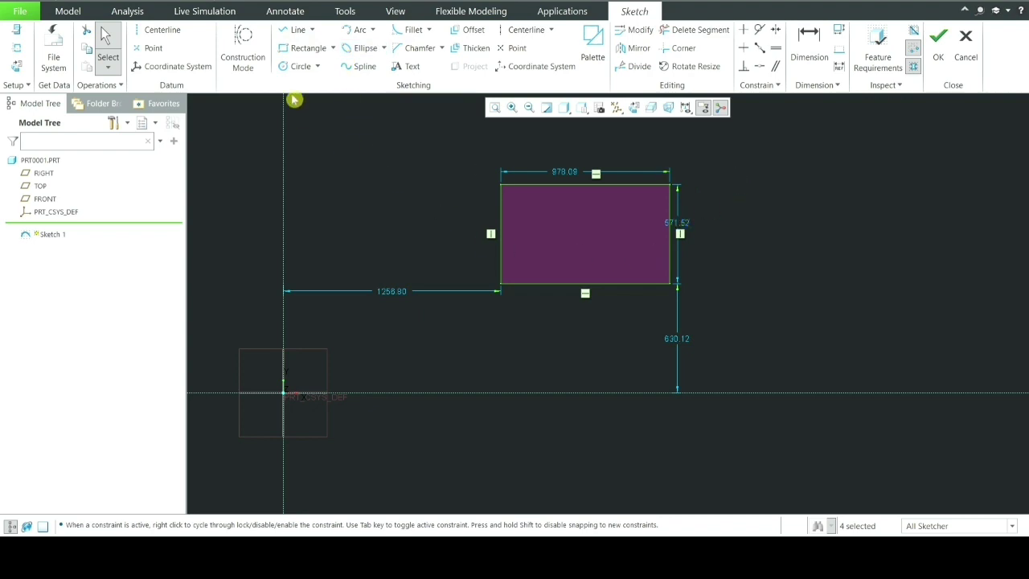
- Sketch a slanted rectangle about 848 by 345, its lowest corner about 1004 right of the corner rectangle and 559 above the horizontal axis
left_click(332, 49)
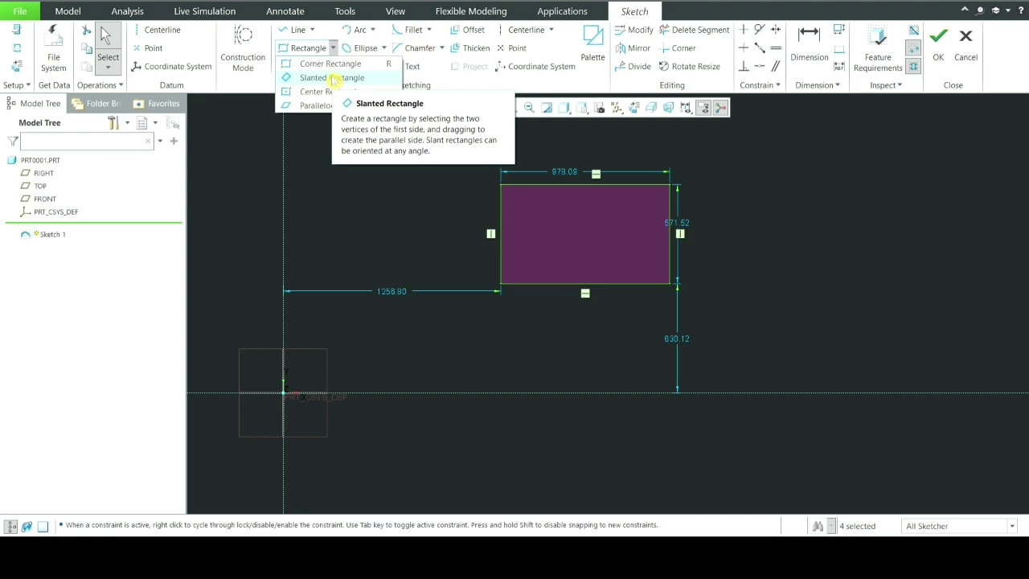
left_click(334, 78)
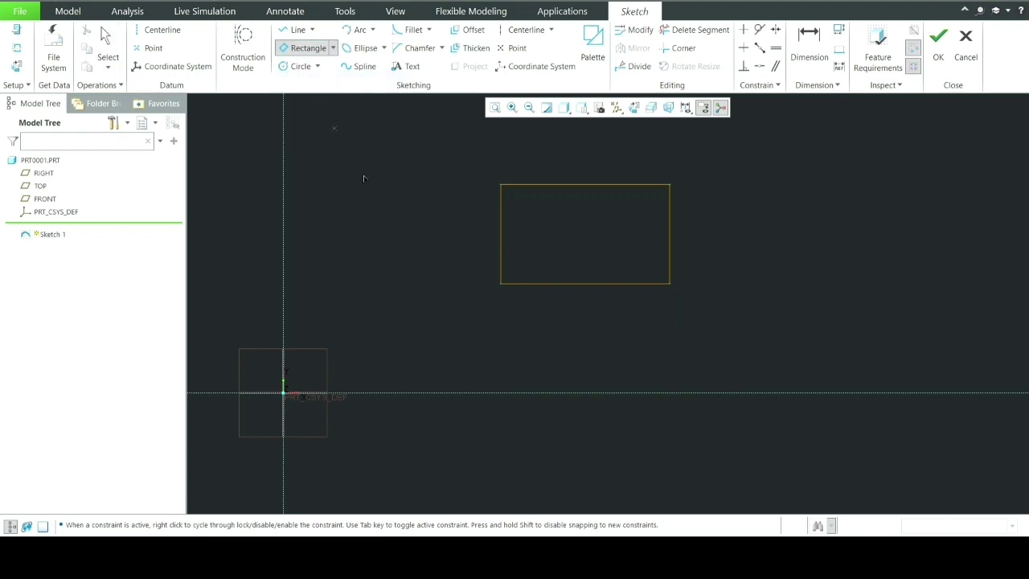
scroll(365, 179, "up", 4)
scroll(607, 182, "down", 1)
scroll(607, 182, "down", 1)
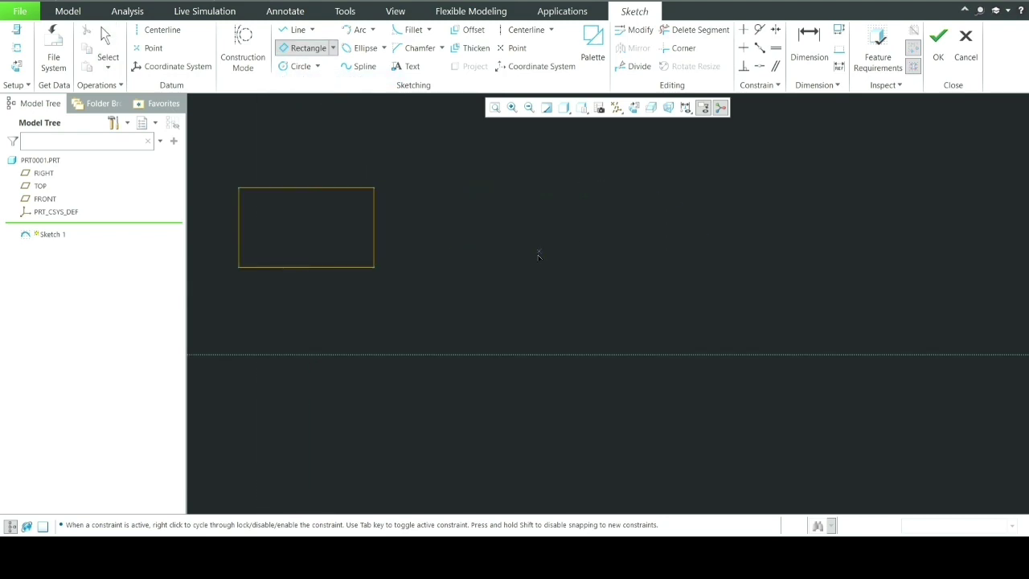
scroll(538, 252, "down", 1)
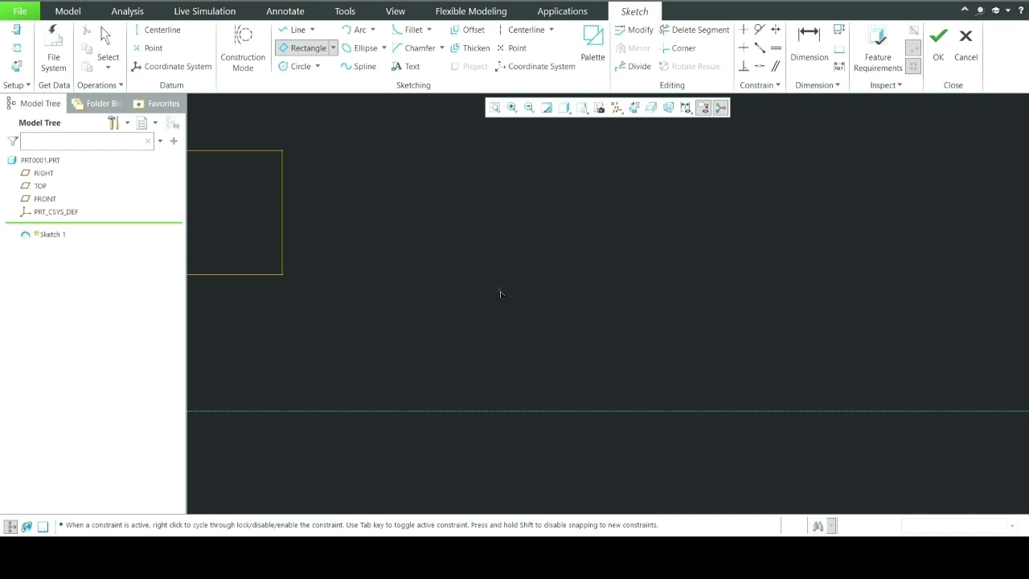
left_click(500, 291)
left_click(667, 215)
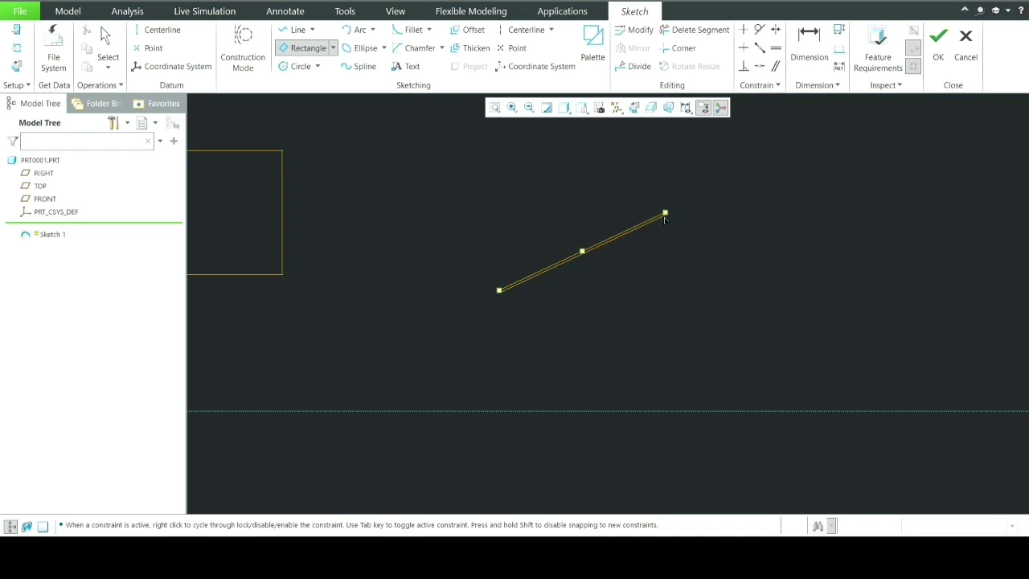
scroll(667, 215, "down", 2)
scroll(680, 178, "up", 2)
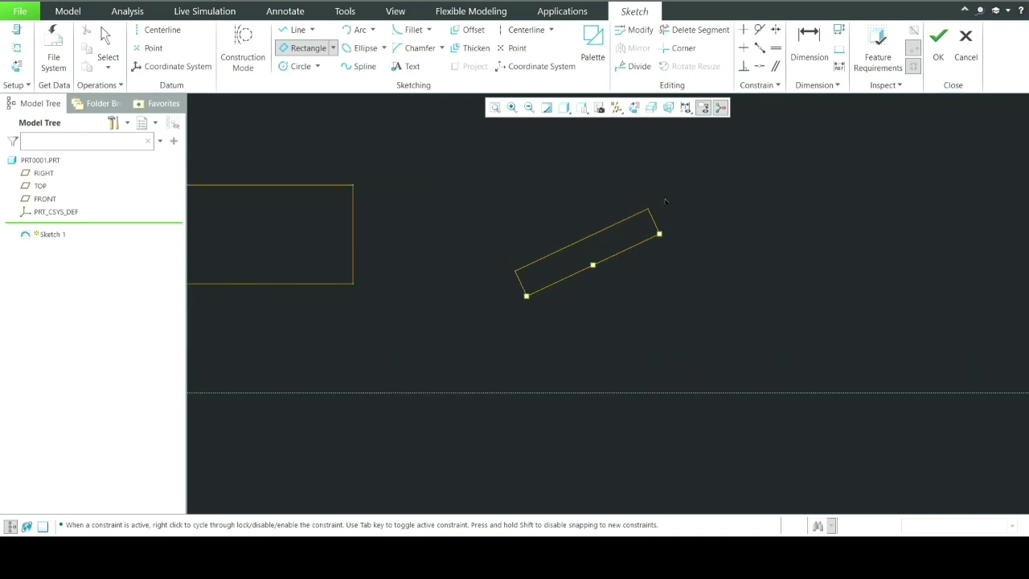
scroll(671, 201, "up", 1)
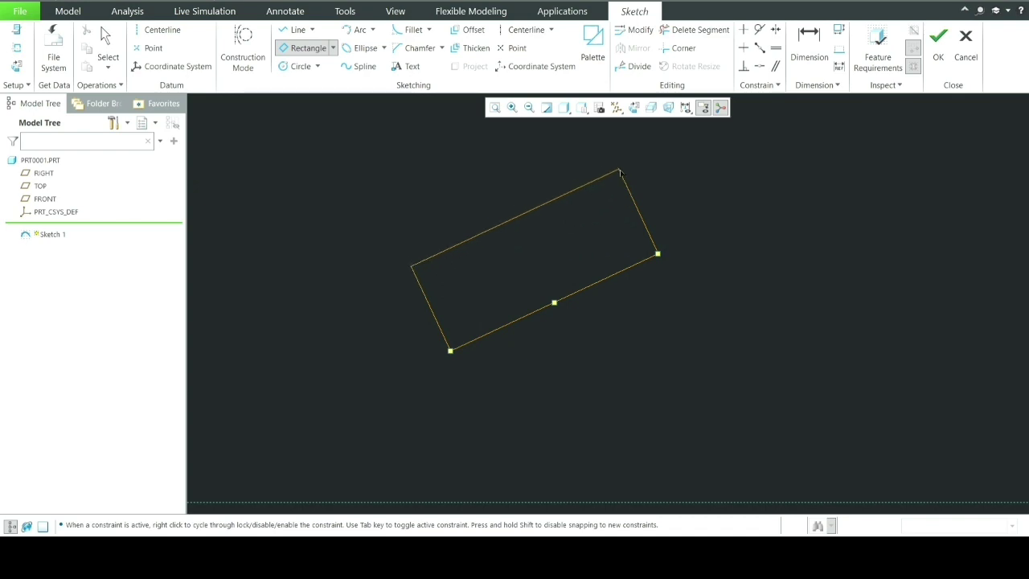
left_click(620, 172)
scroll(624, 198, "up", 1)
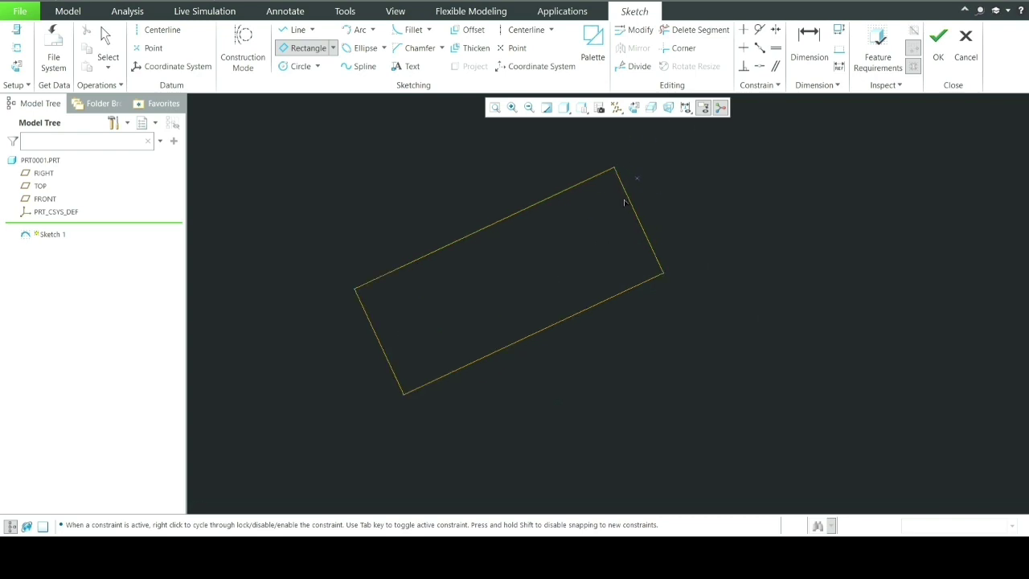
scroll(603, 221, "down", 2)
scroll(742, 209, "down", 1)
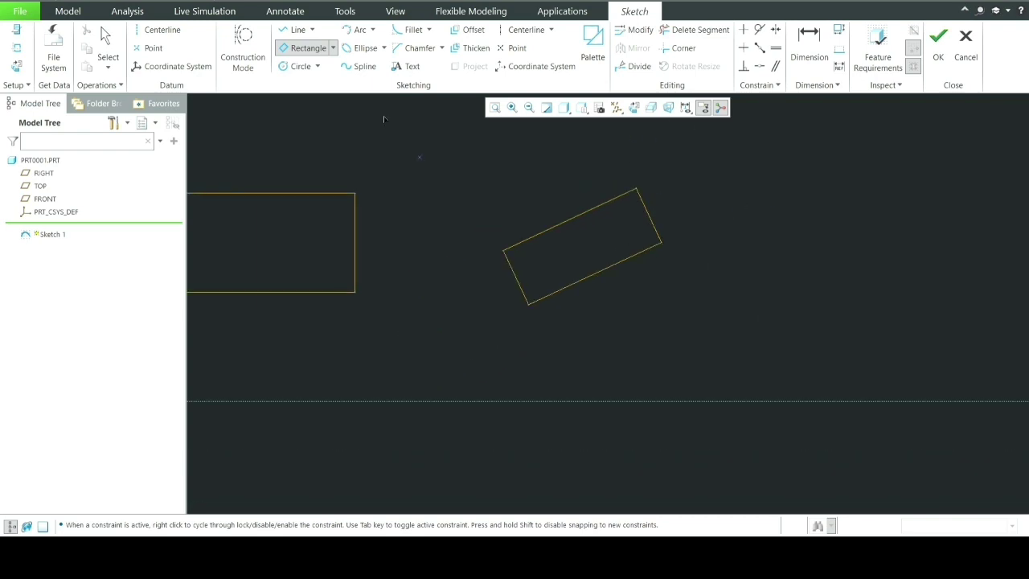
- Sketch a center rectangle about 1010 by 353, placed about 481 above the corner rectangle
left_click(333, 48)
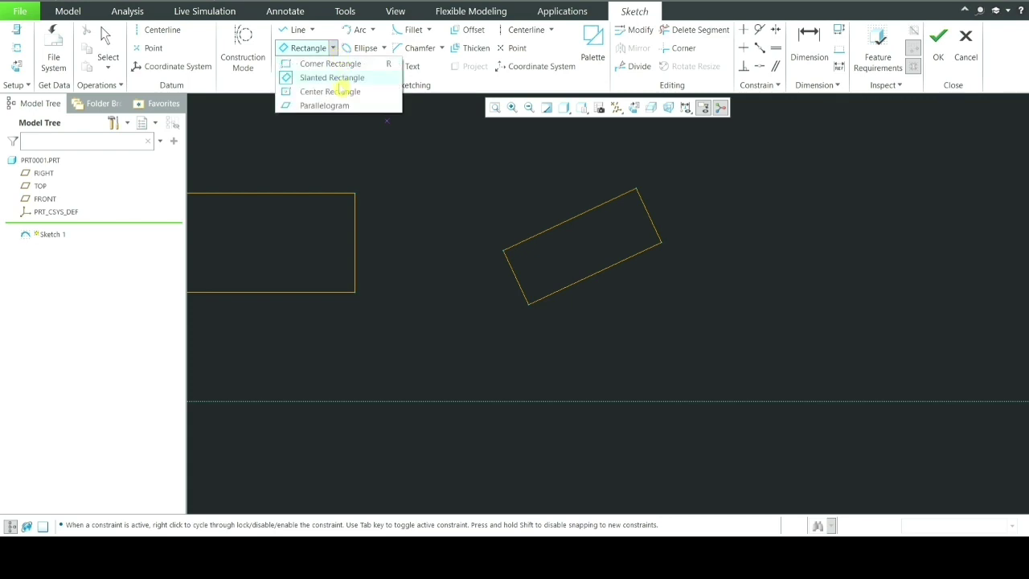
left_click(344, 91)
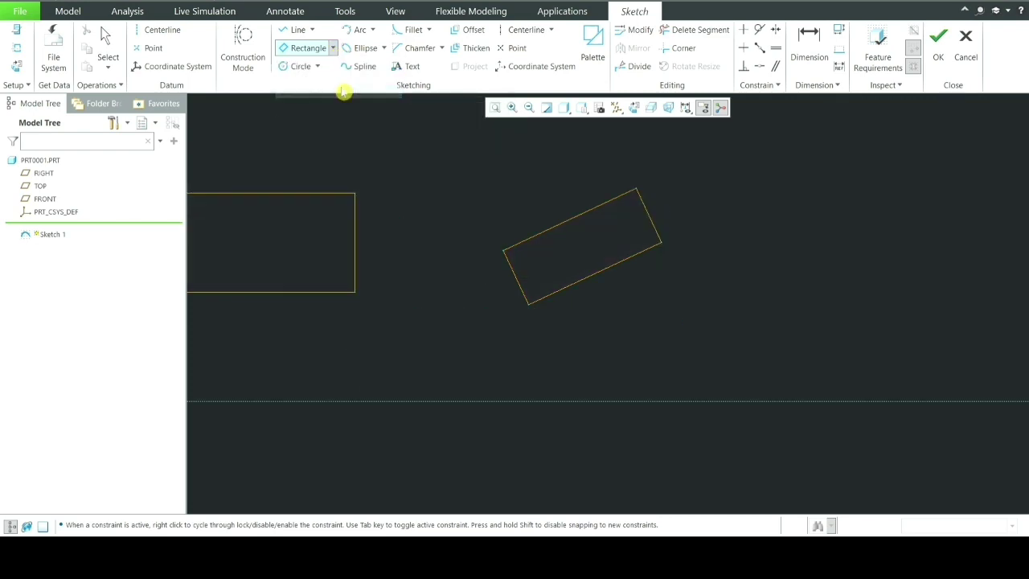
scroll(386, 229, "down", 2)
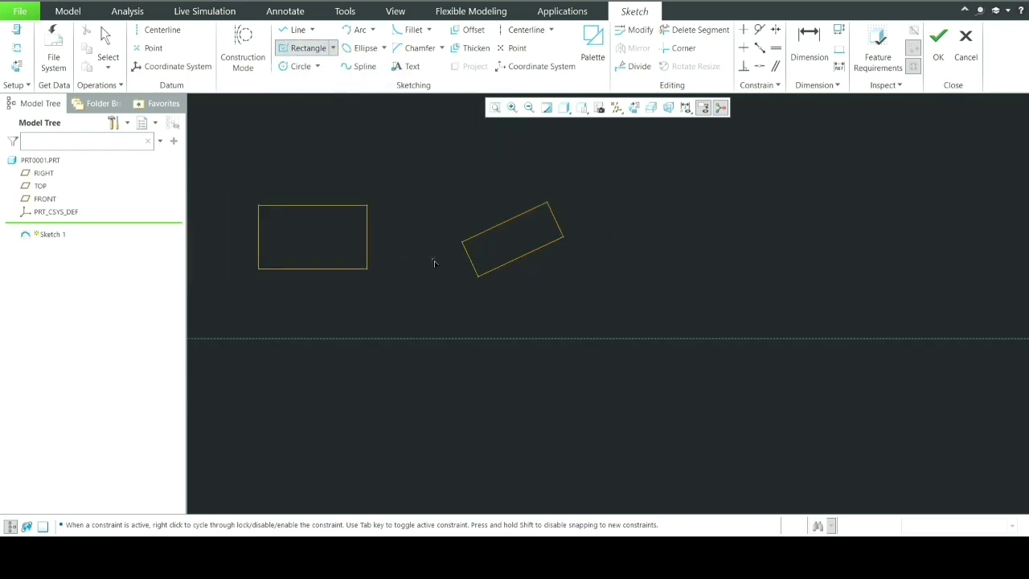
scroll(434, 259, "down", 2)
scroll(358, 200, "up", 4)
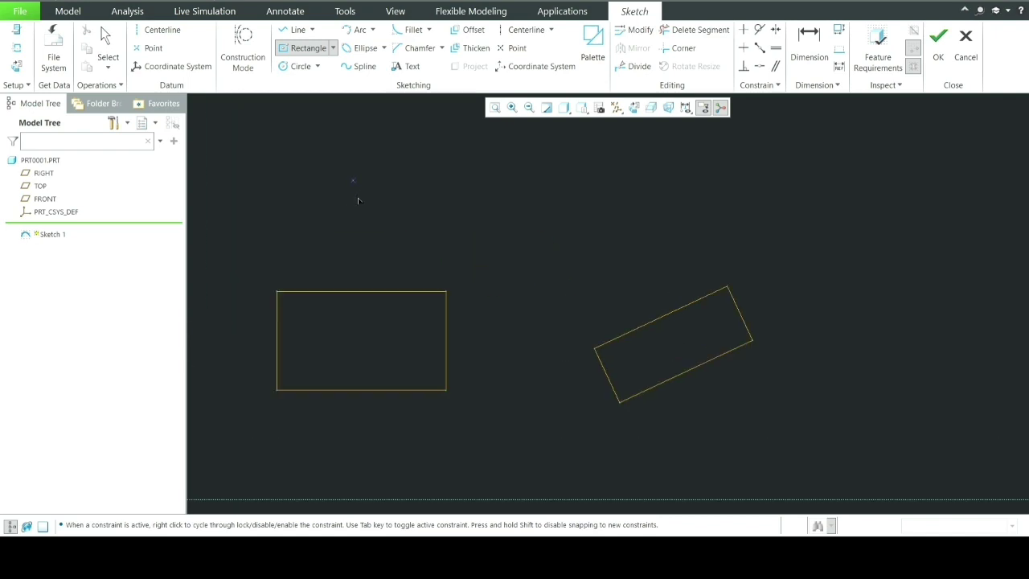
left_click(416, 182)
left_click(413, 177)
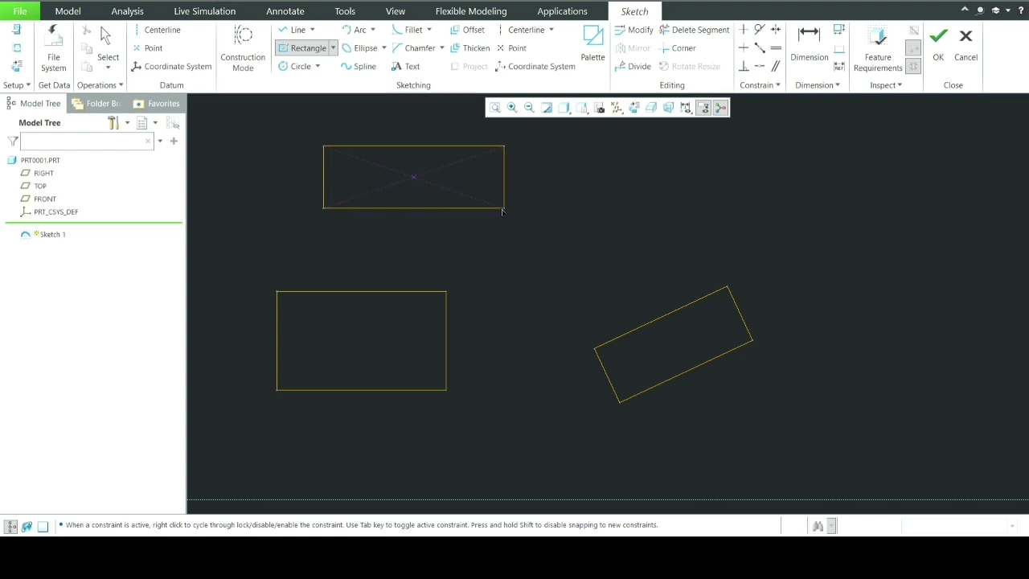
left_click(505, 207)
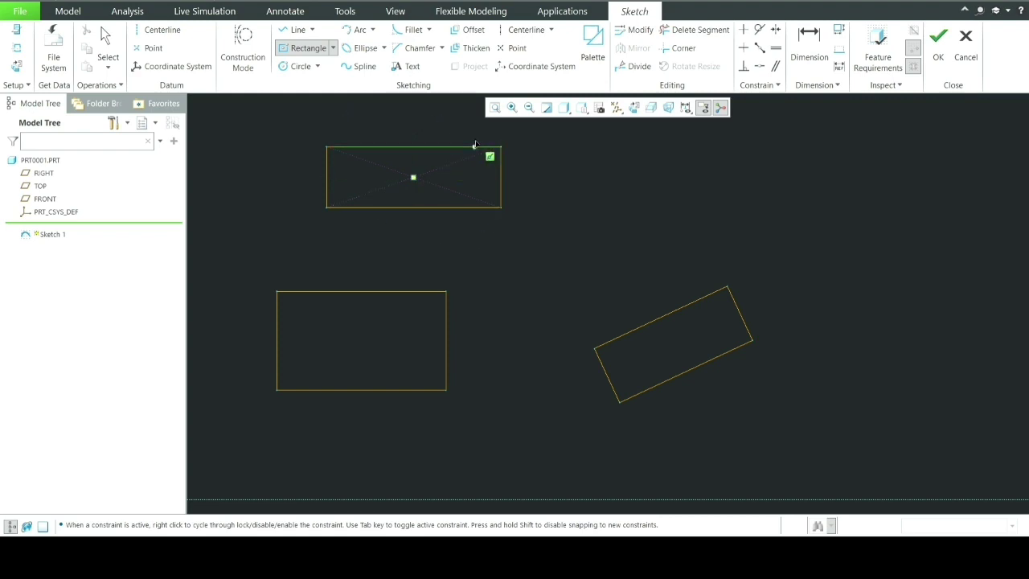
scroll(459, 290, "down", 2)
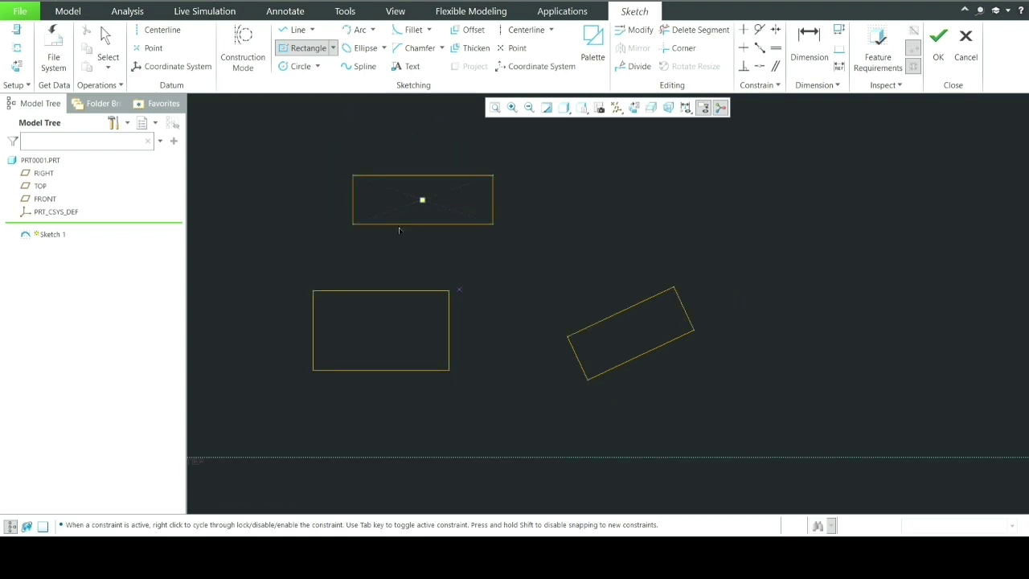
- Sketch a parallelogram beyond the slanted rectangle, its first side parallel to that rectangle's long side, about 551 between sides, with an angle of about 131 degrees
left_click(333, 48)
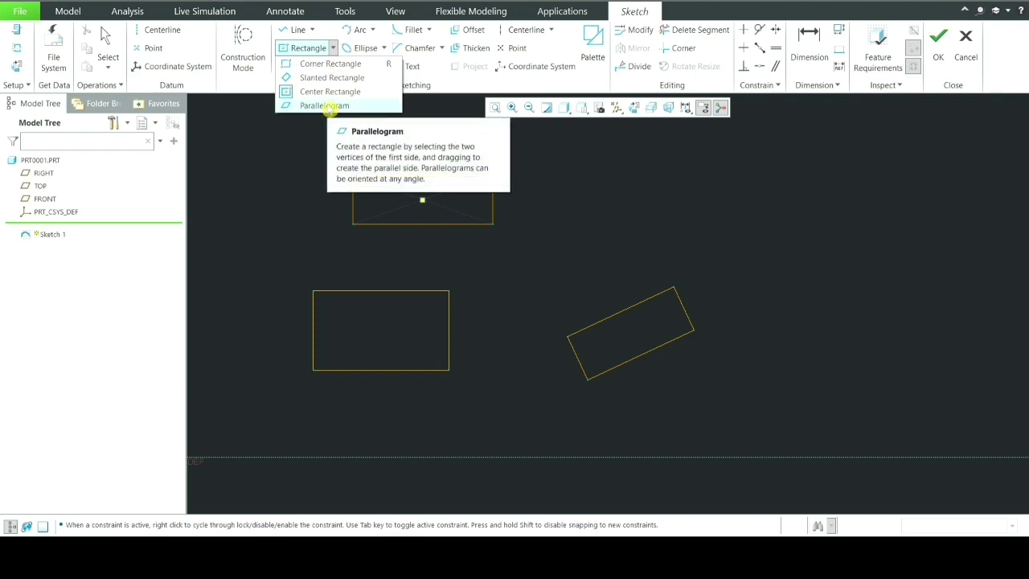
left_click(332, 47)
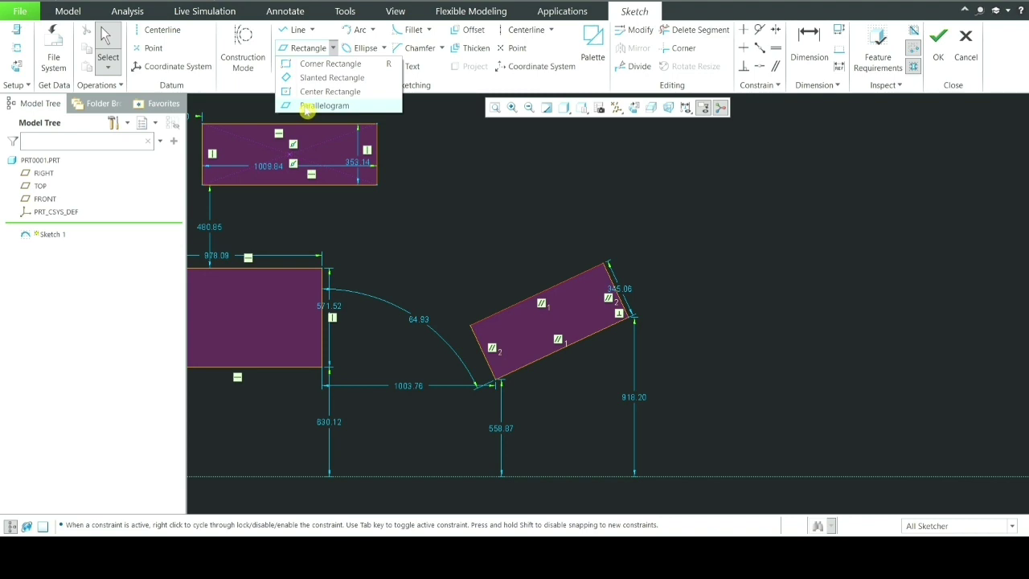
left_click(314, 106)
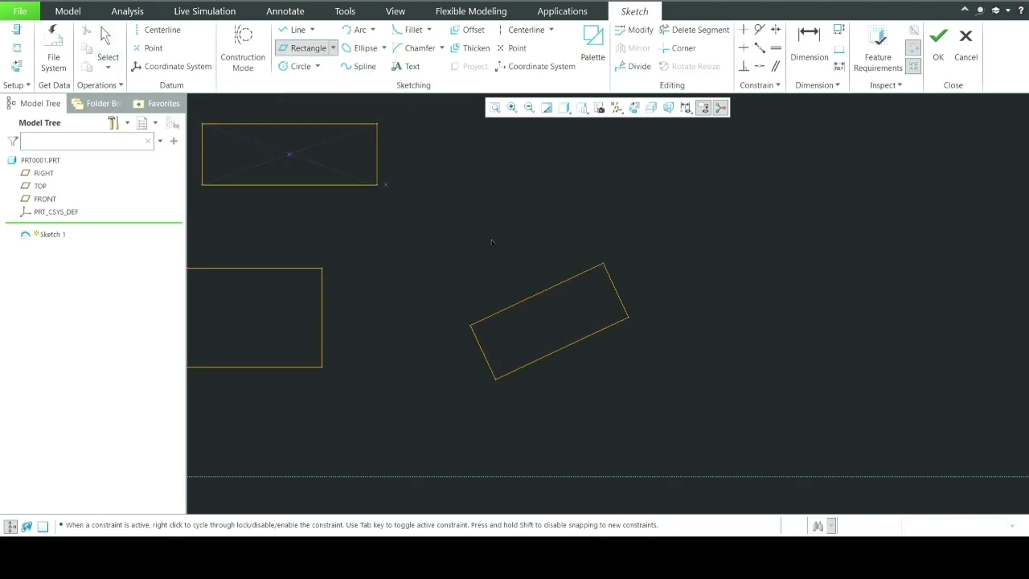
scroll(720, 340, "down", 2)
scroll(743, 317, "up", 4)
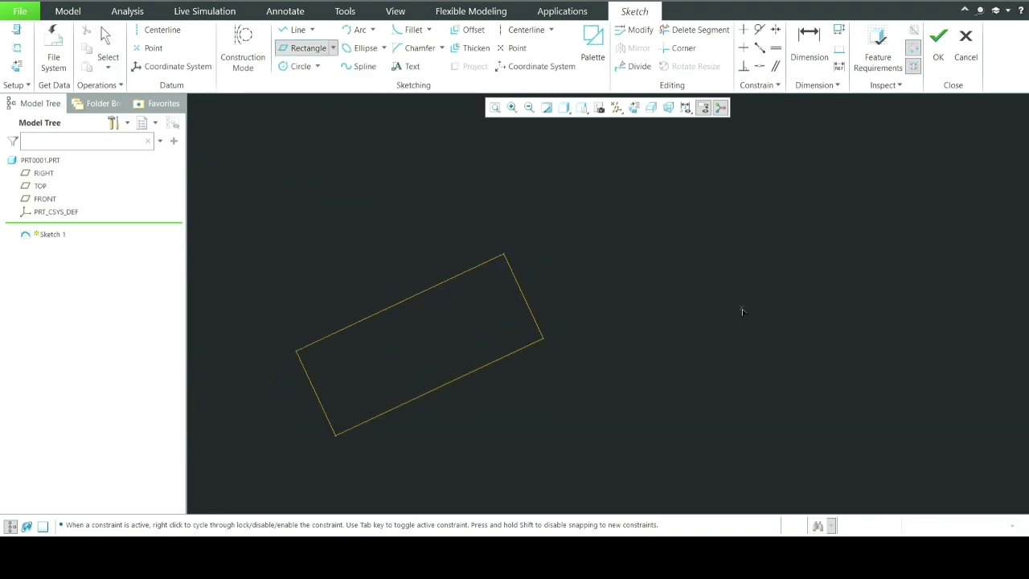
scroll(742, 312, "down", 2)
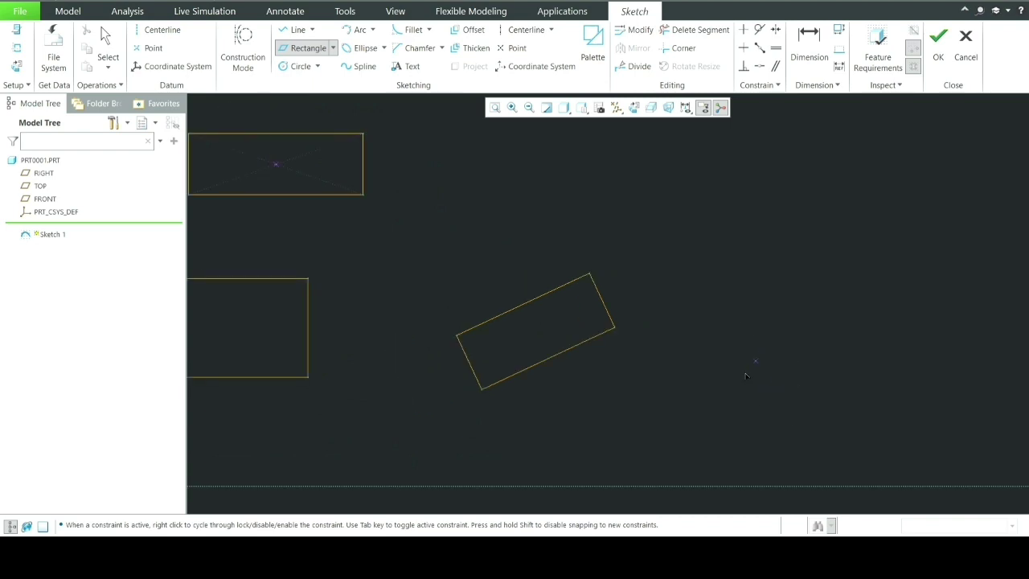
left_click(751, 407)
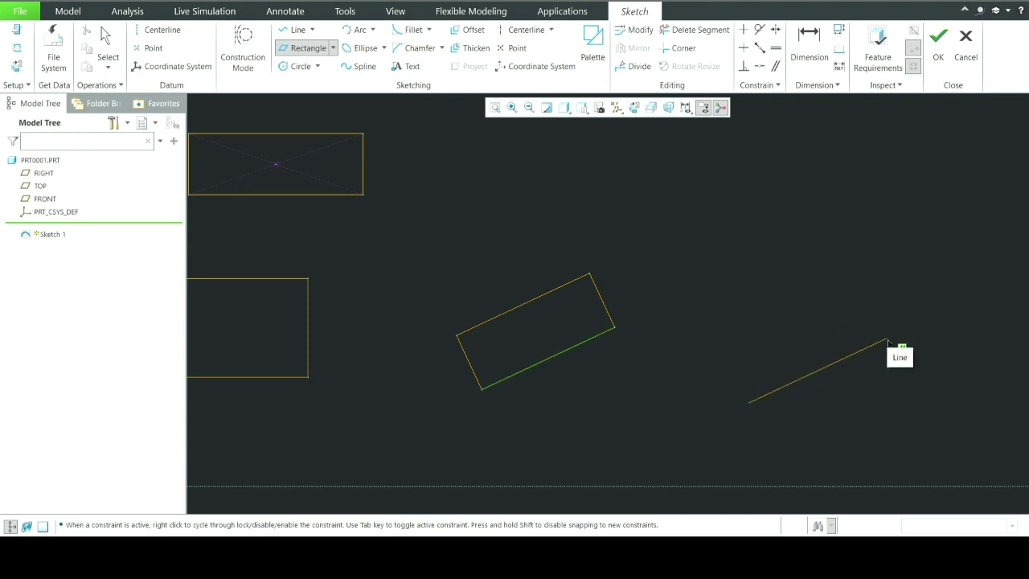
left_click(887, 340)
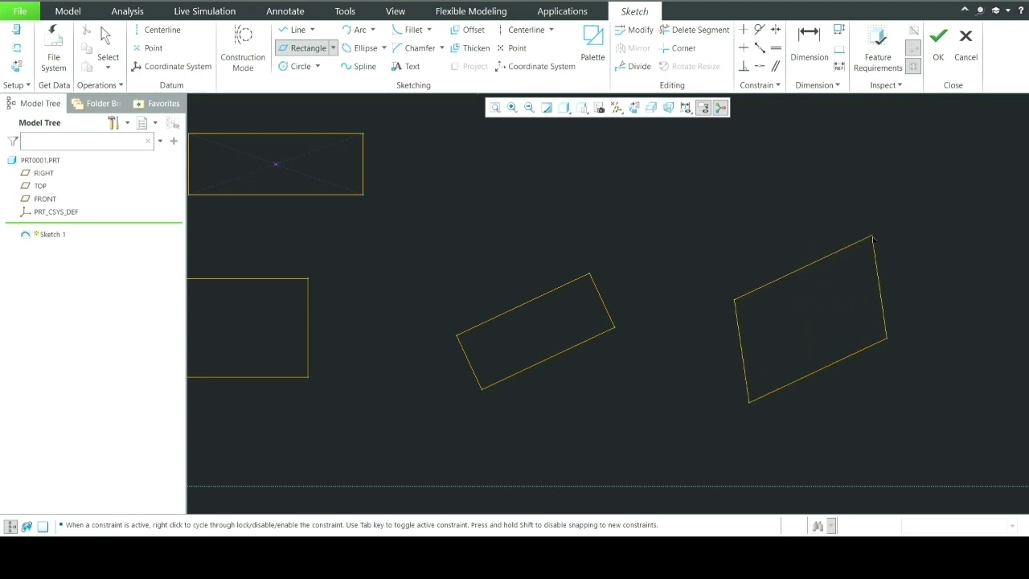
left_click(923, 220)
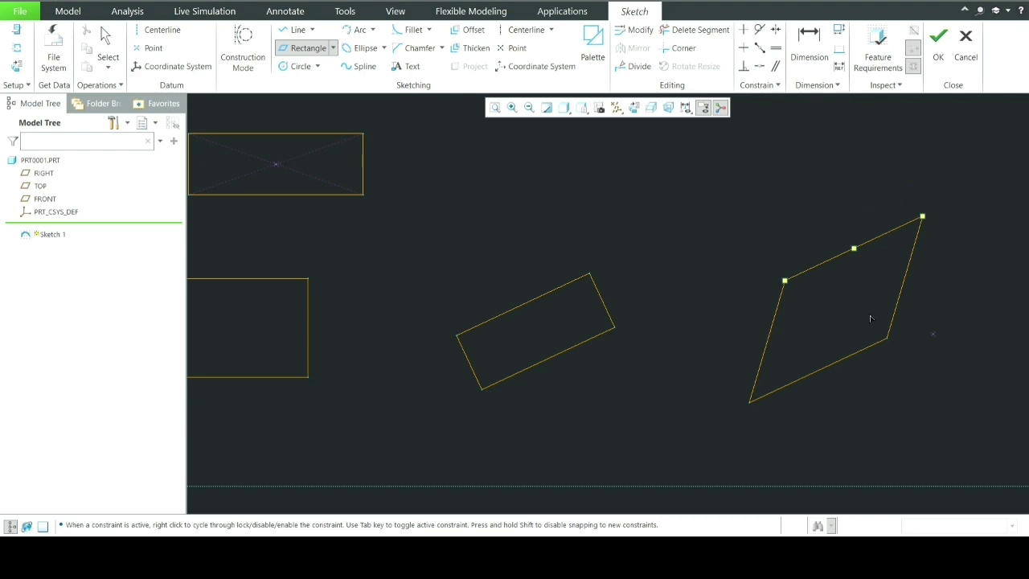
middle_click(949, 334)
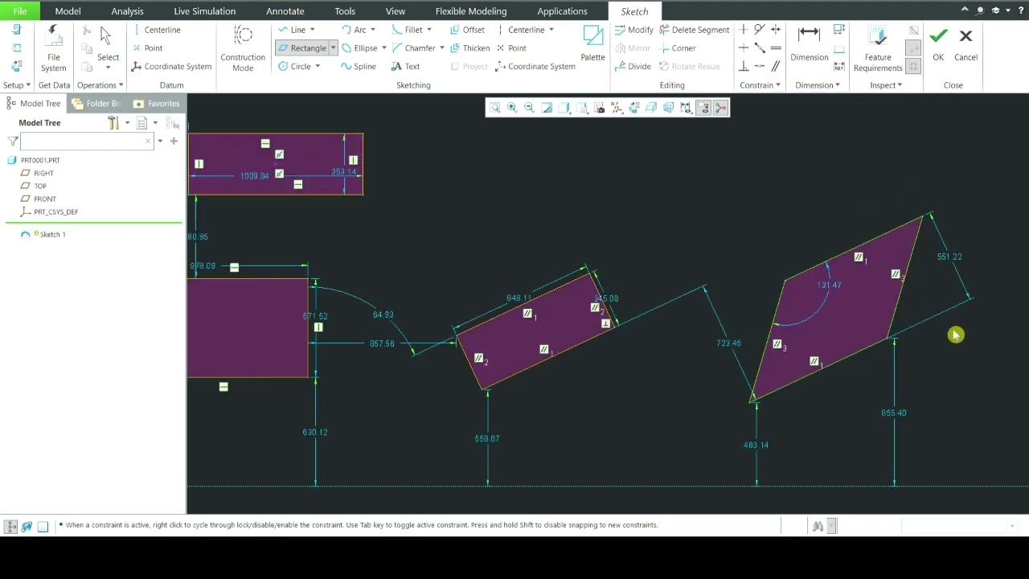
- Examine the perpendicular and parallel constraints on the slanted rectangle and compare them with those on the parallelogram
scroll(918, 345, "down", 3)
scroll(887, 345, "up", 2)
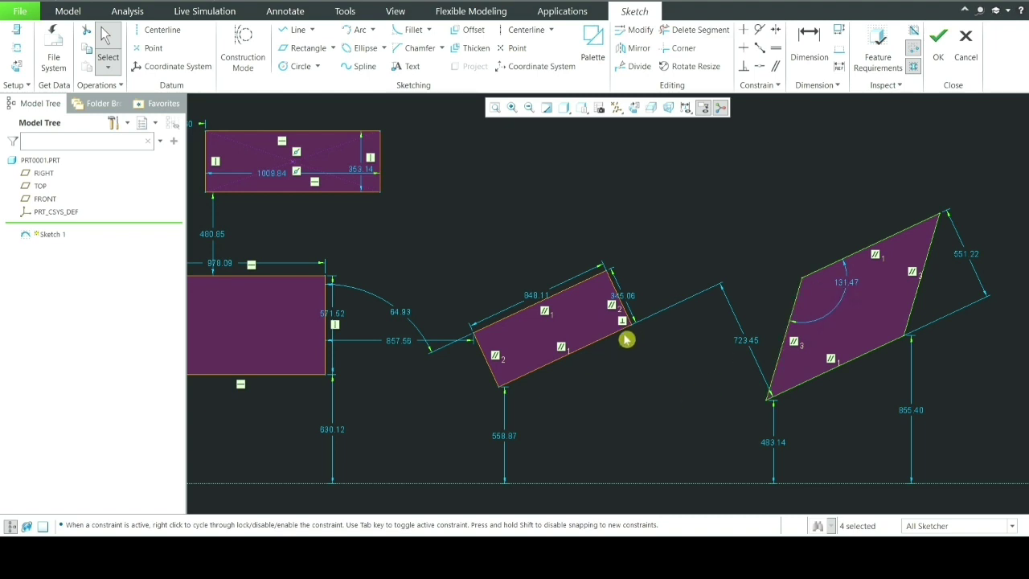
scroll(624, 337, "down", 2)
scroll(619, 315, "down", 2)
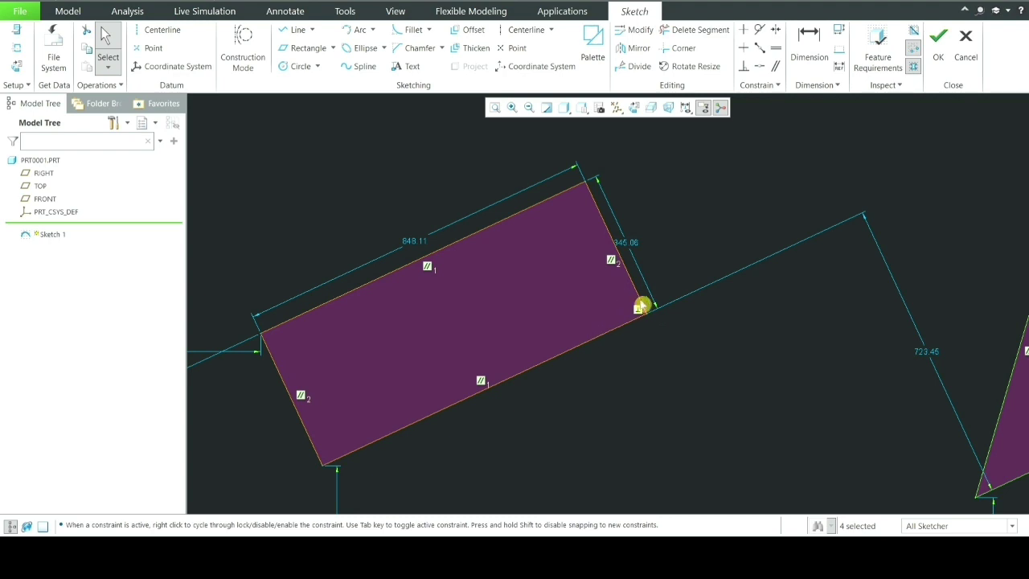
scroll(579, 286, "up", 3)
scroll(747, 313, "up", 2)
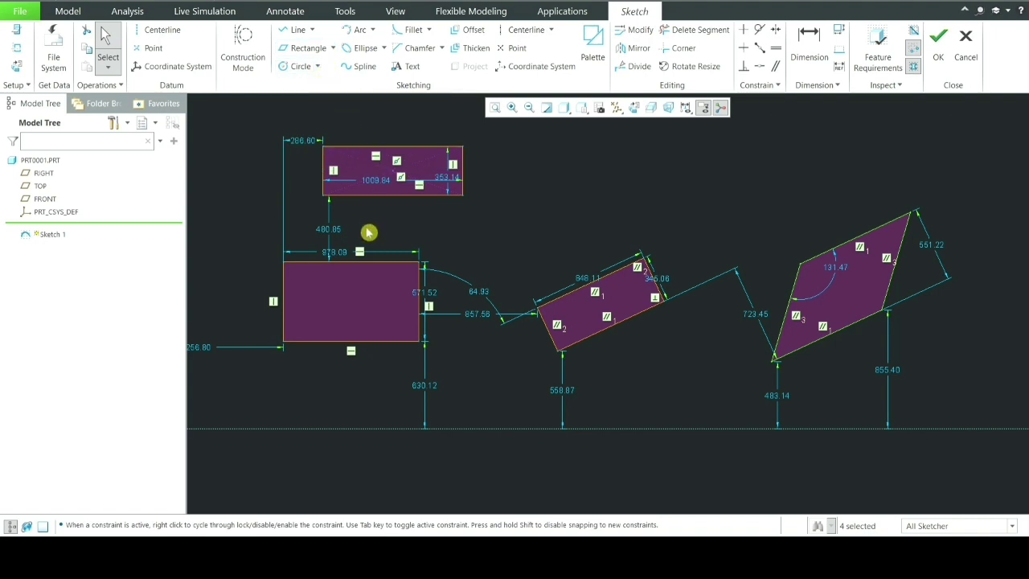
- Delete all four sketched shapes, leaving only the reference axes in the sketch
scroll(369, 233, "down", 1)
scroll(378, 318, "down", 1)
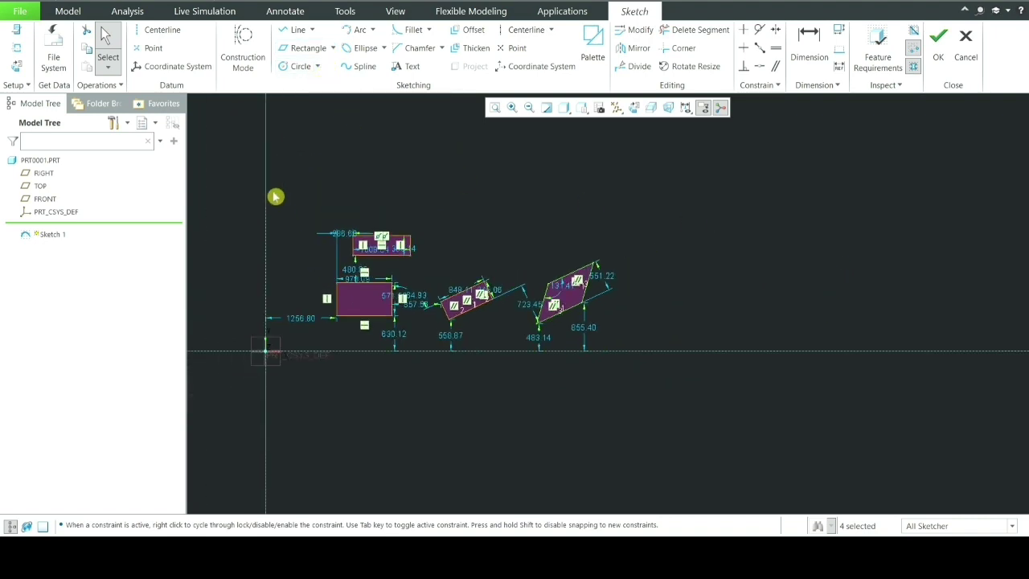
mouse_move(613, 322)
left_mouse_down()
mouse_move(653, 323)
mouse_move(657, 334)
left_mouse_up()
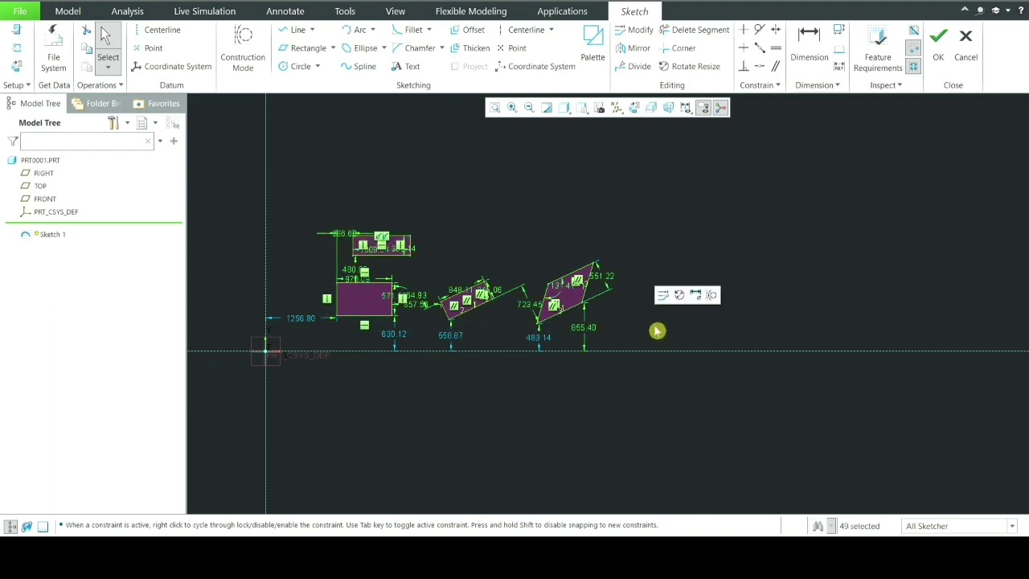
key("Delete")
scroll(586, 282, "down", 2)
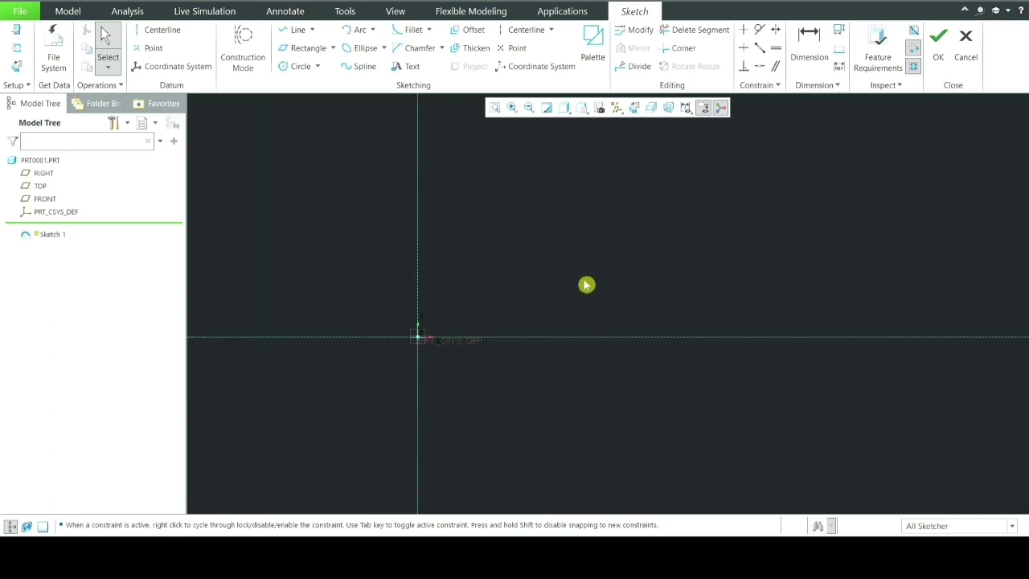
- Sketch a center-and-point circle about 3944 in diameter above the horizontal axis, its center about 6007 from the vertical axis
scroll(609, 227, "up", 2)
scroll(609, 226, "up", 1)
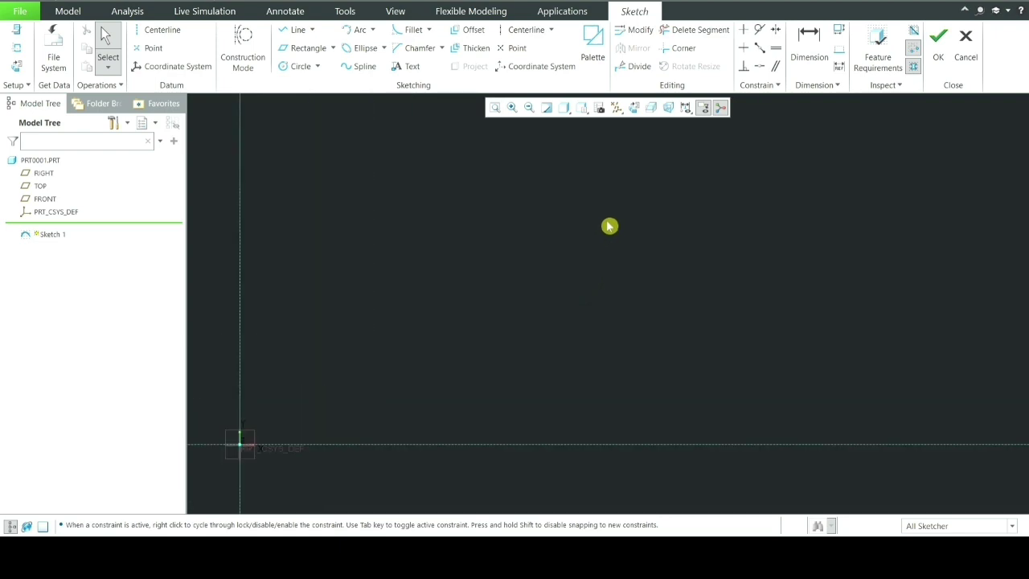
left_click(318, 67)
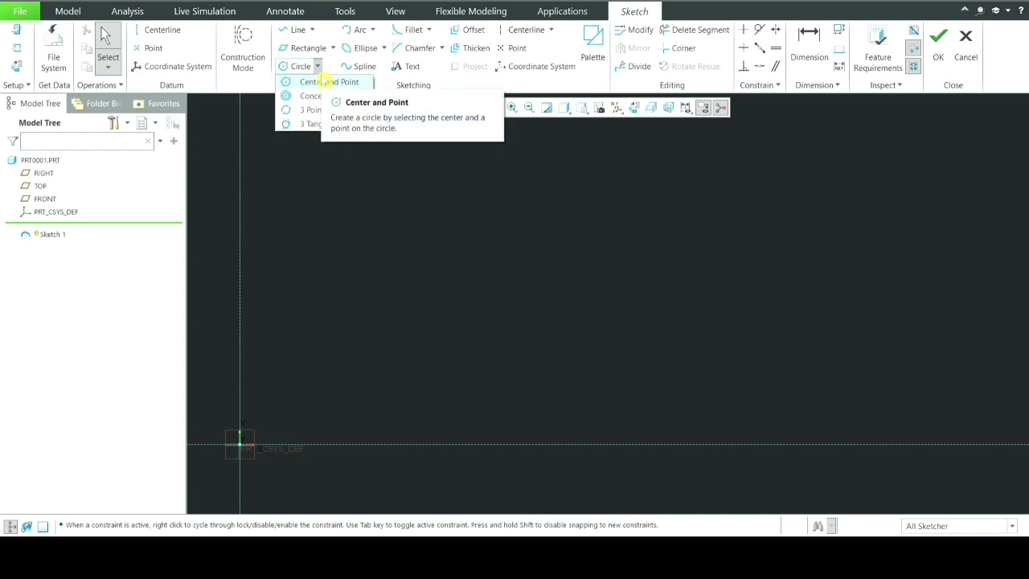
left_click(324, 79)
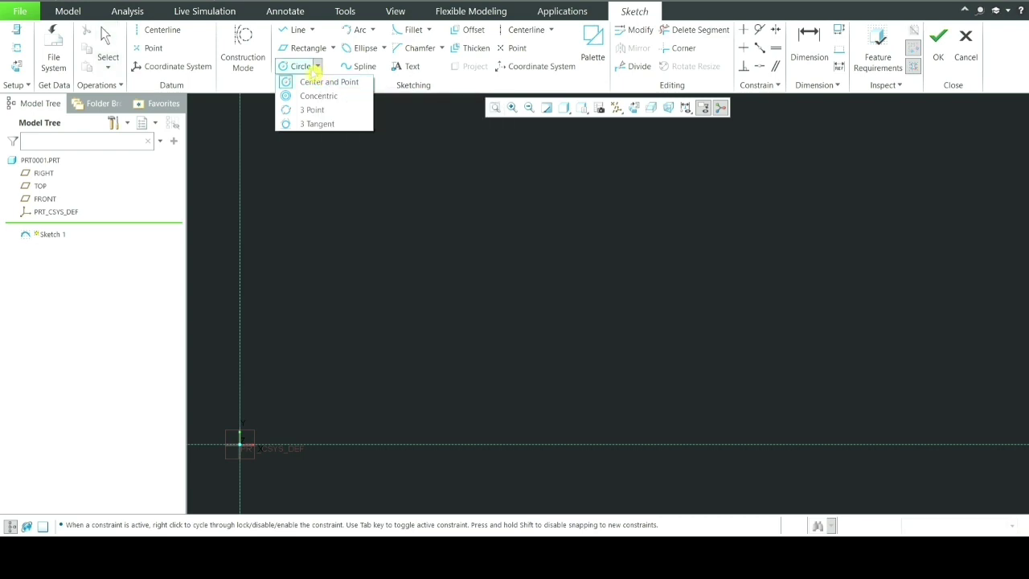
left_click(313, 82)
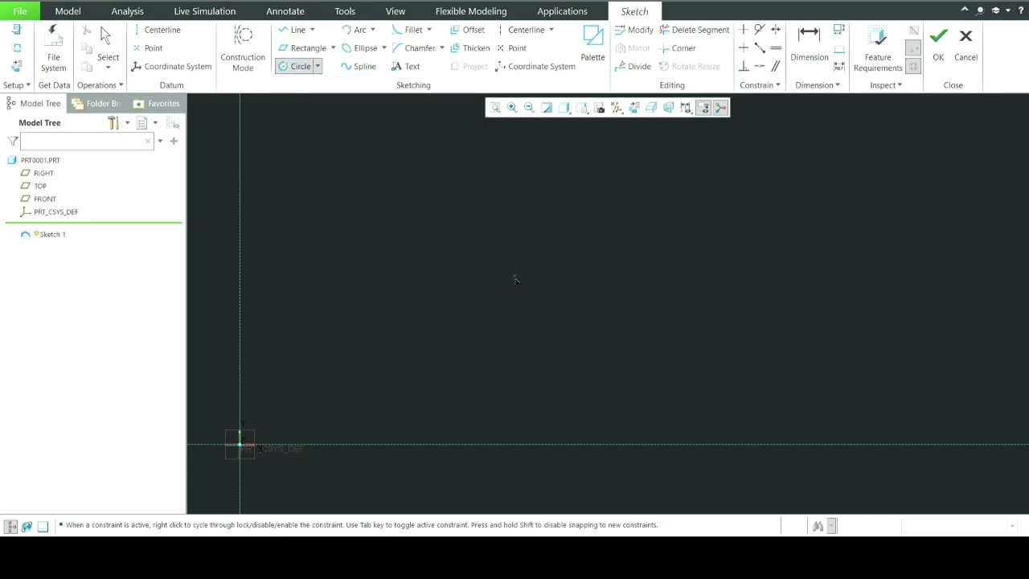
scroll(510, 283, "up", 2)
scroll(551, 277, "down", 3)
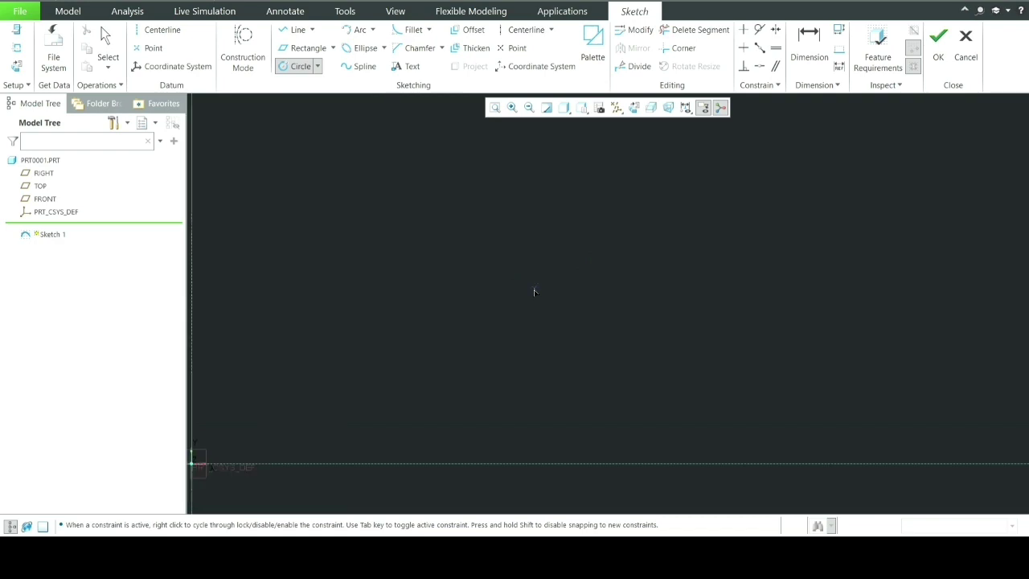
scroll(536, 289, "up", 1)
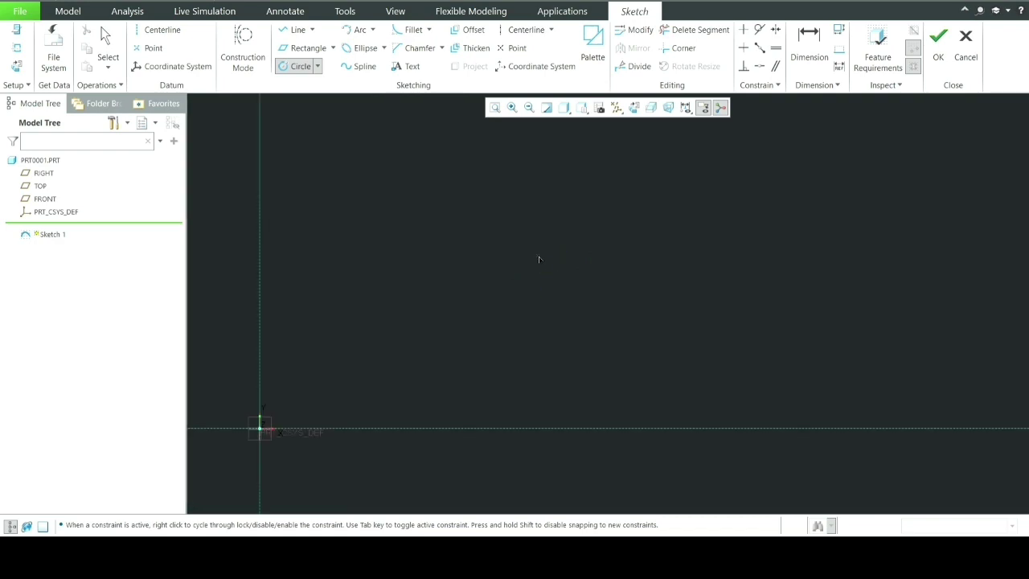
left_click(535, 253)
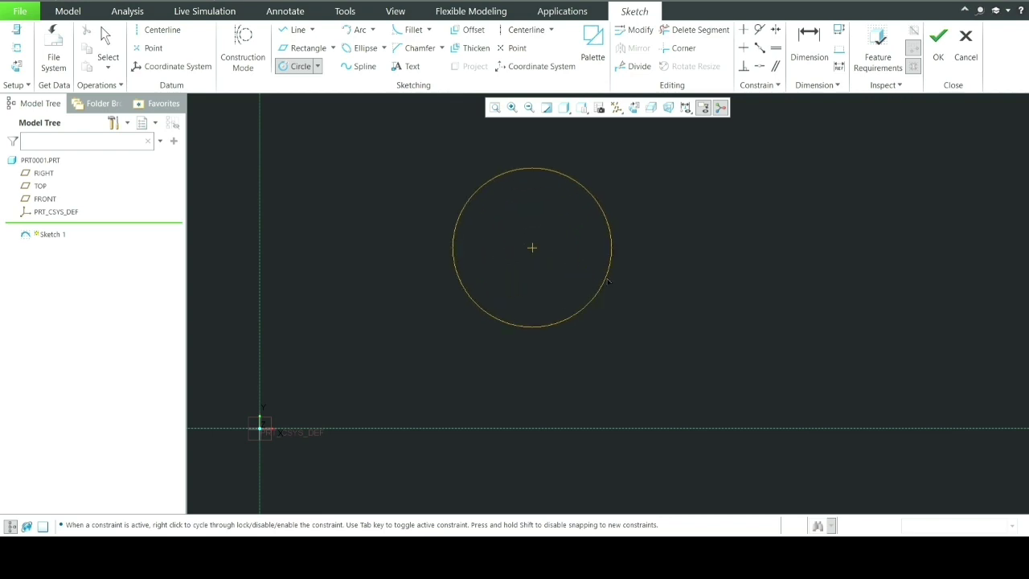
left_click(613, 209)
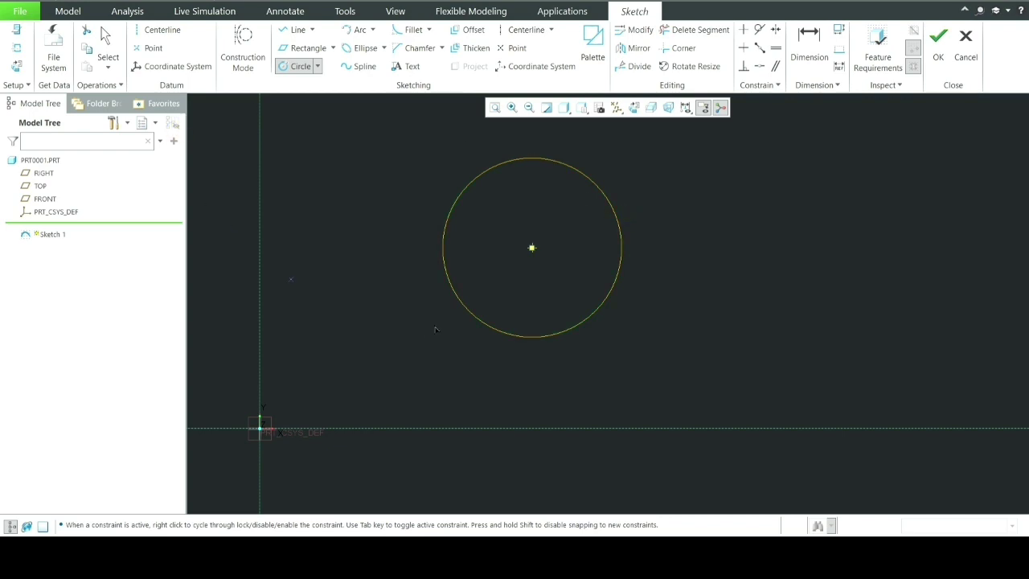
scroll(574, 338, "up", 1)
scroll(592, 325, "down", 2)
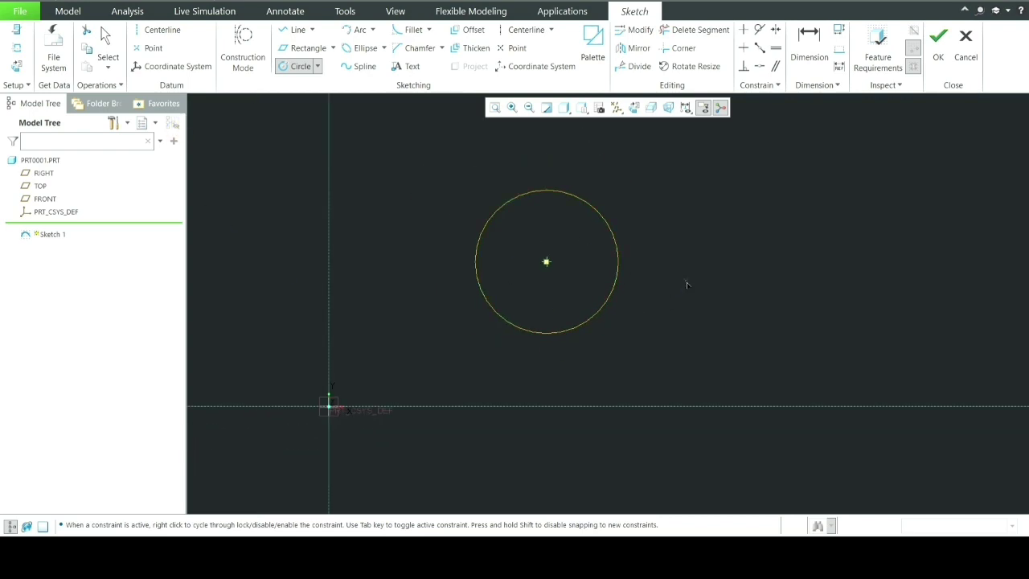
- Sketch a concentric circle about 6004 in diameter around the existing circle and end the concentric series
left_click(318, 66)
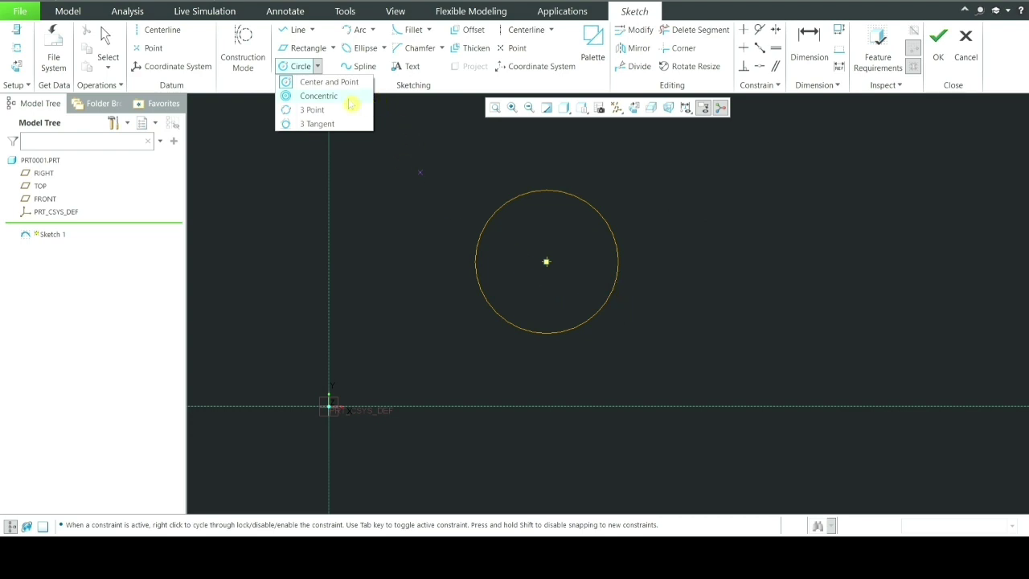
left_click(318, 95)
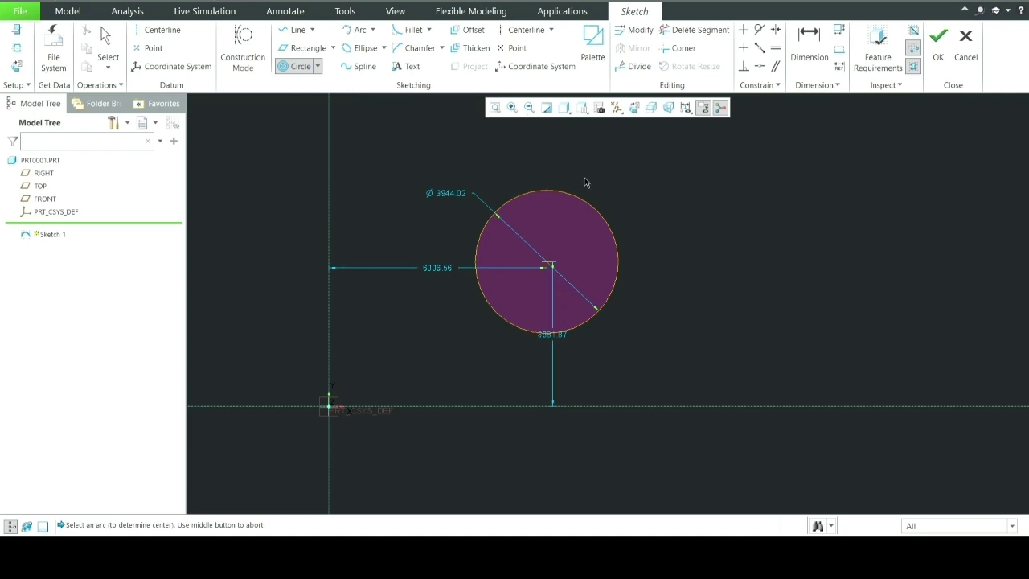
left_click(582, 205)
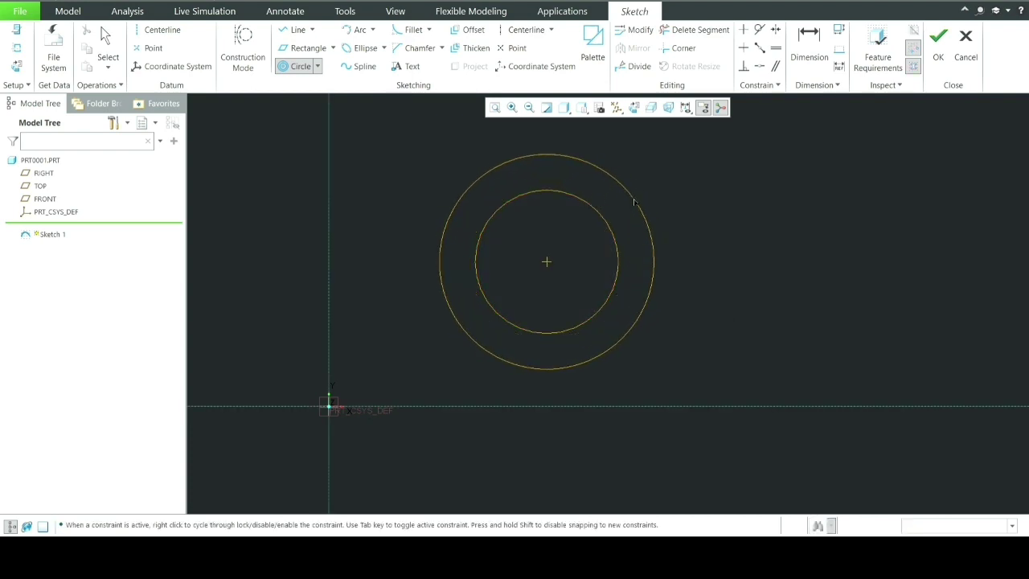
left_click(636, 202)
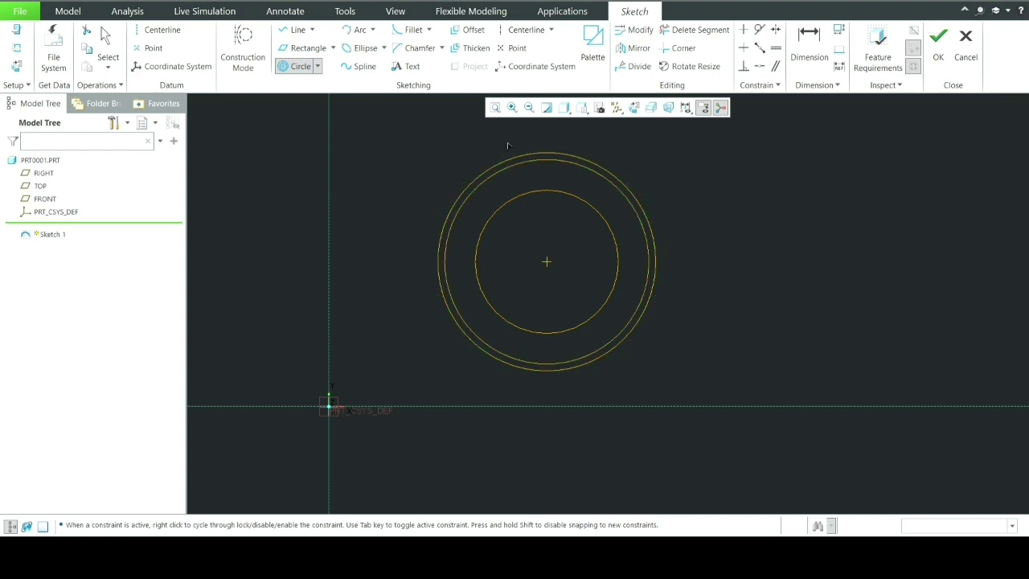
middle_click(427, 125)
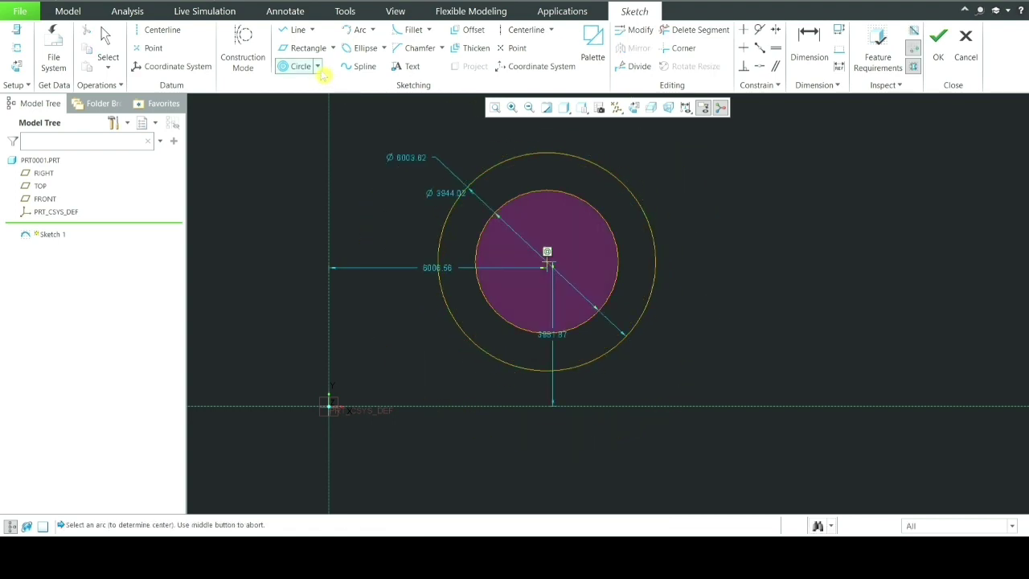
- Sketch a three-point circle about 8980 in diameter, well beyond the concentric pair on the side away from the vertical axis
left_click(319, 67)
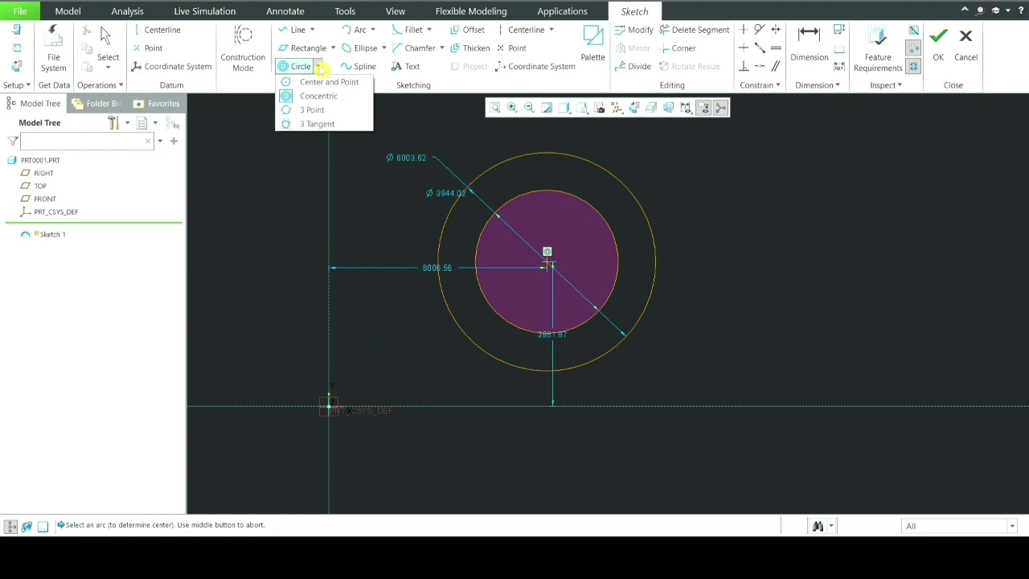
left_click(322, 113)
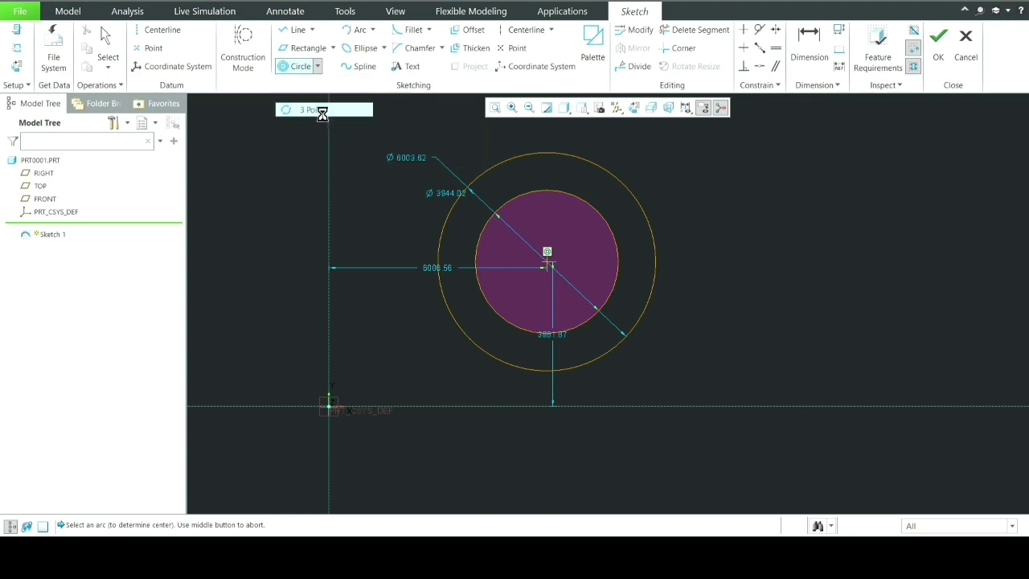
scroll(326, 350, "down", 5)
scroll(724, 332, "up", 2)
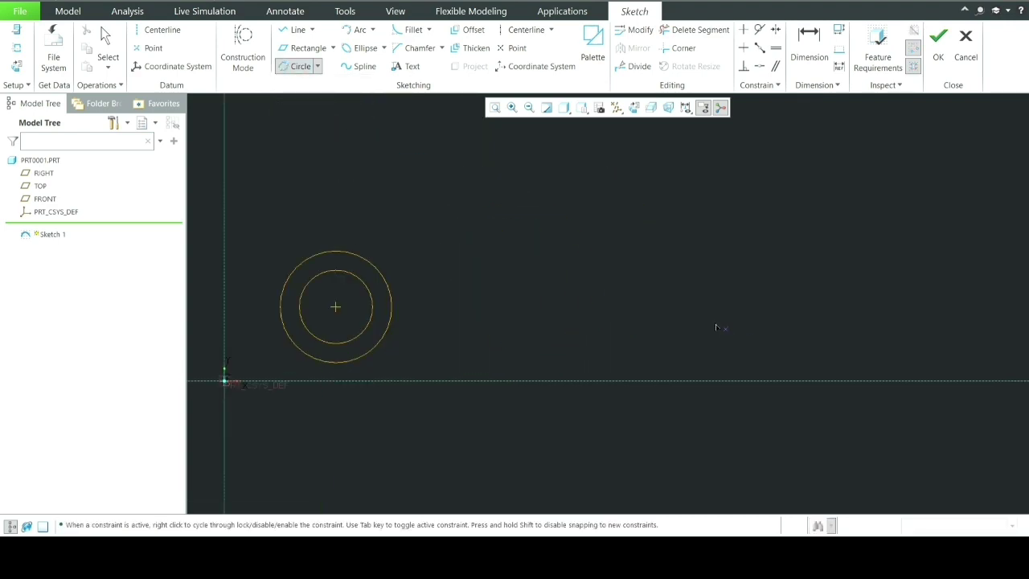
left_click(679, 148)
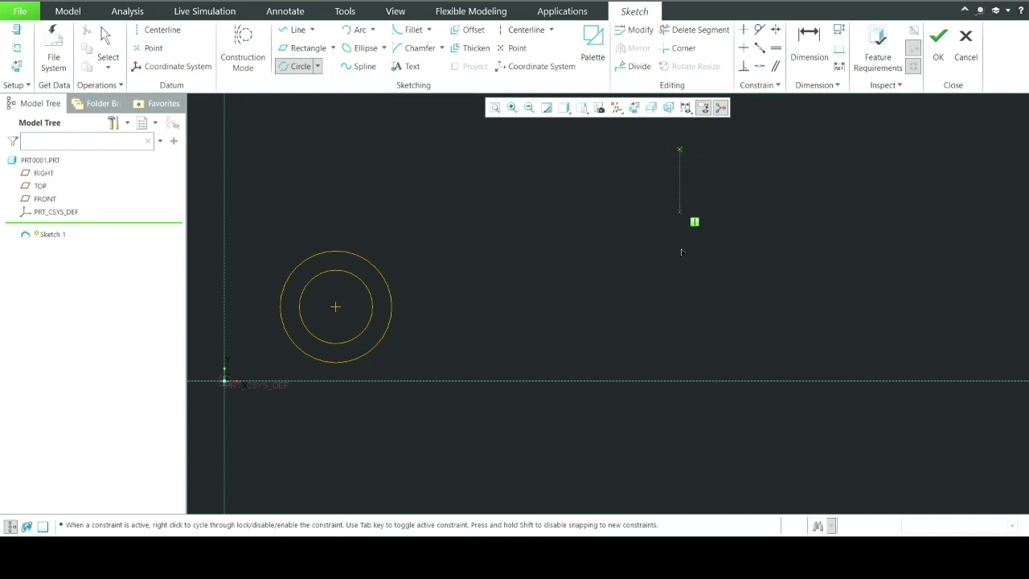
left_click(643, 300)
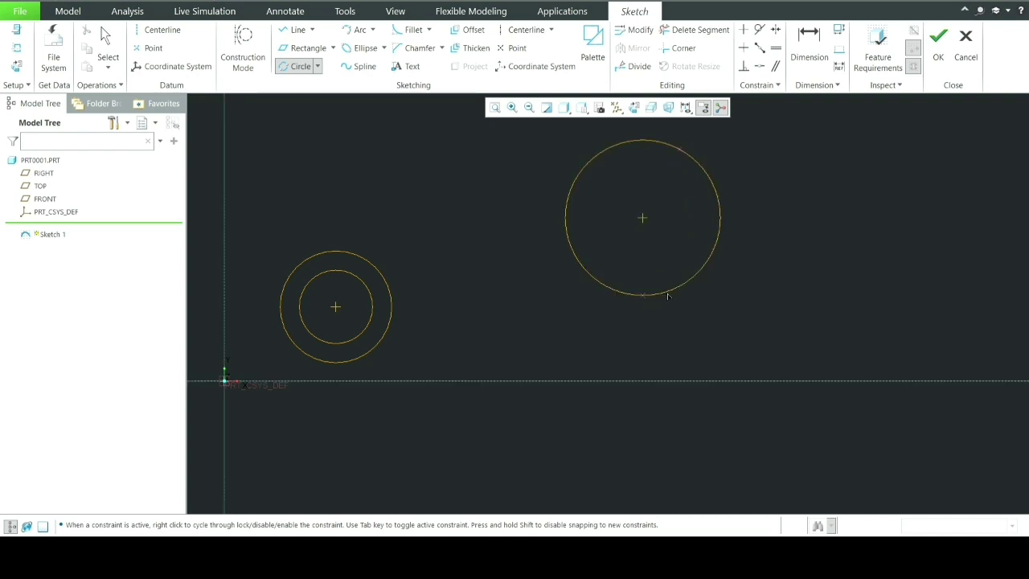
left_click(769, 279)
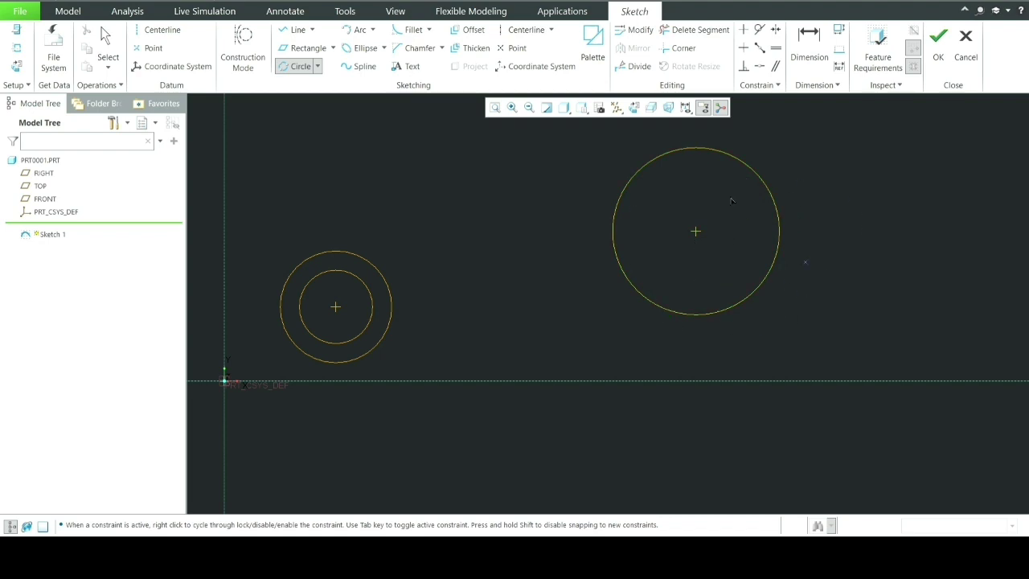
- Sketch a second three-point circle above the concentric pair, equal in diameter to the first, its center about 13128 above the horizontal axis
scroll(767, 288, "up", 3)
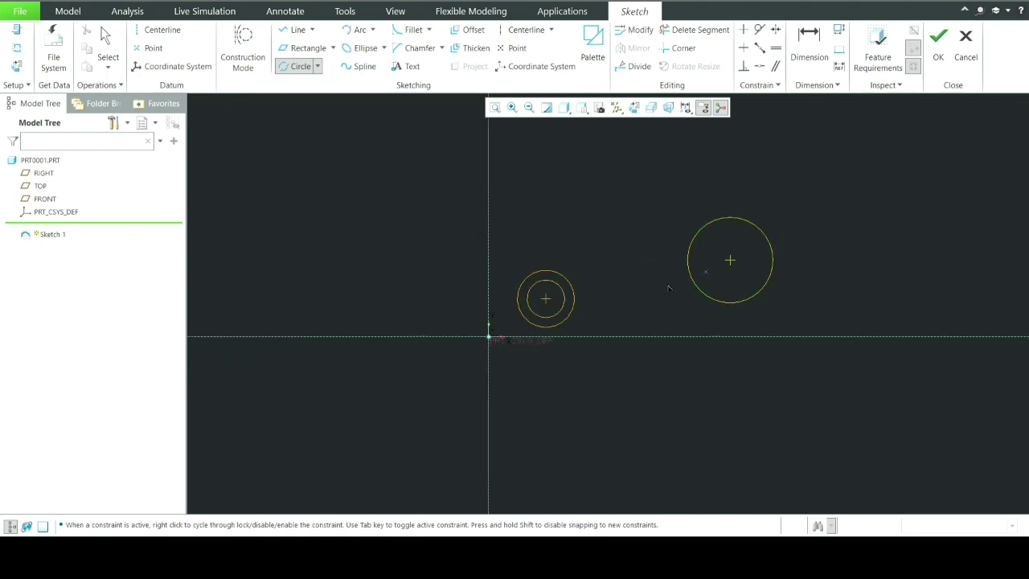
scroll(668, 288, "down", 2)
scroll(655, 293, "up", 2)
scroll(635, 229, "down", 3)
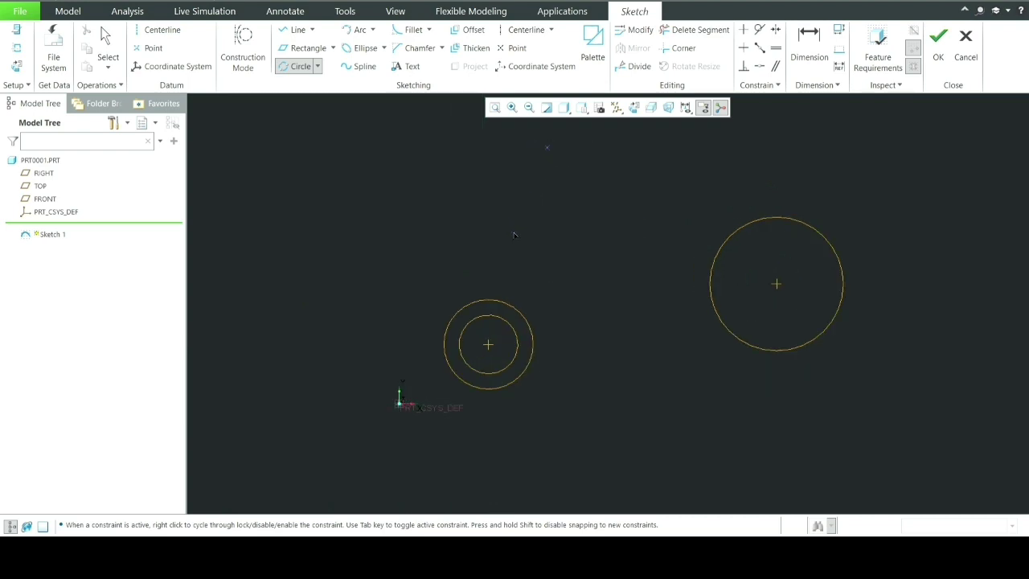
left_click(560, 201)
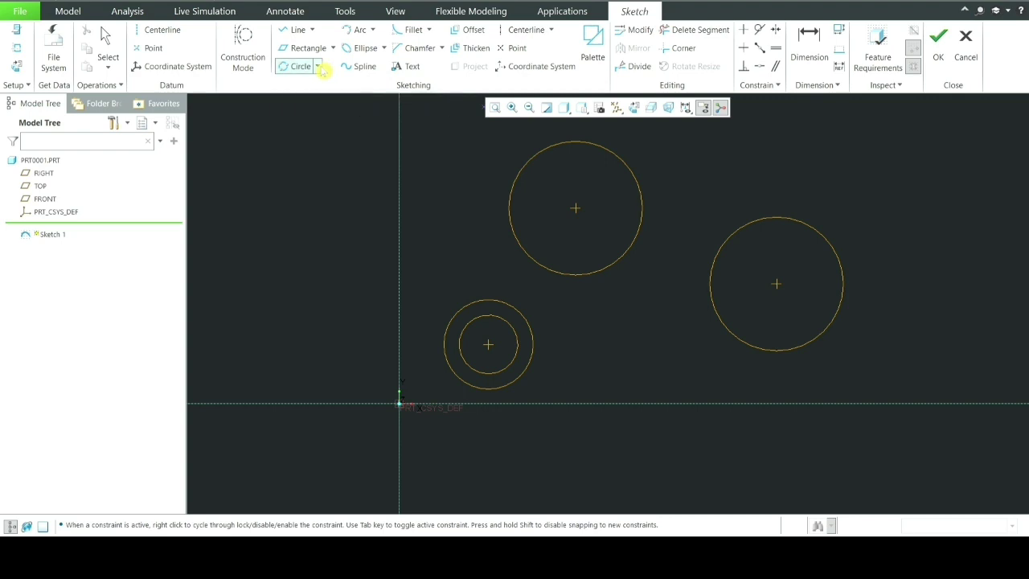
- Sketch a 3 Tangent circle about 13420 in diameter, touching the outer concentric circle and both three-point circles
left_click(320, 68)
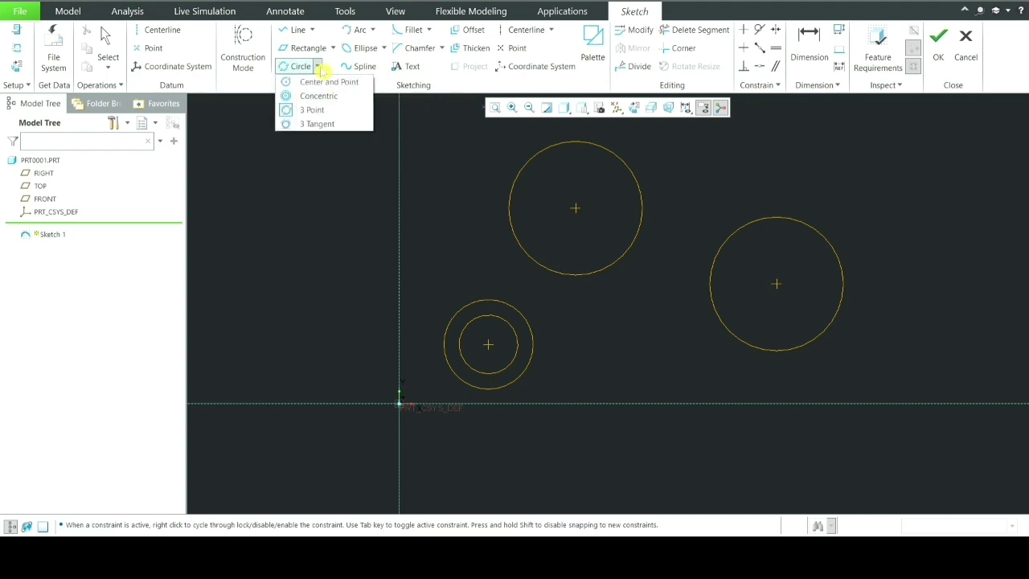
left_click(317, 124)
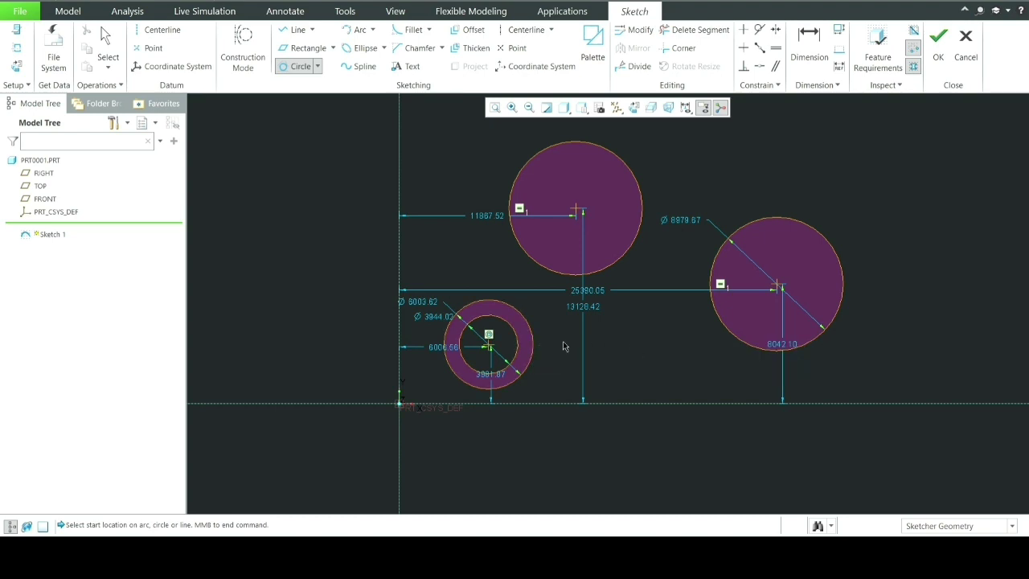
left_click(532, 335)
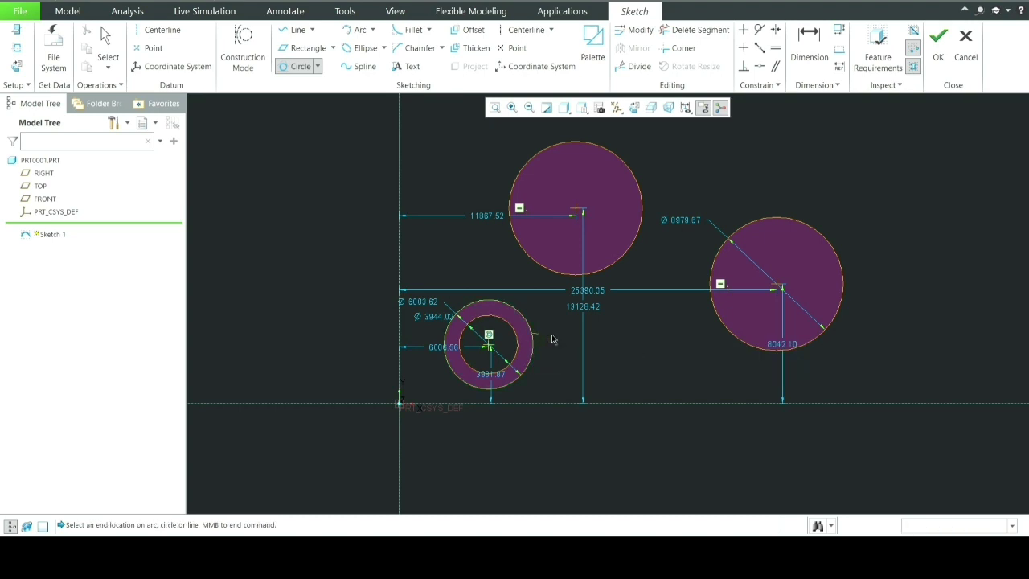
left_click(717, 316)
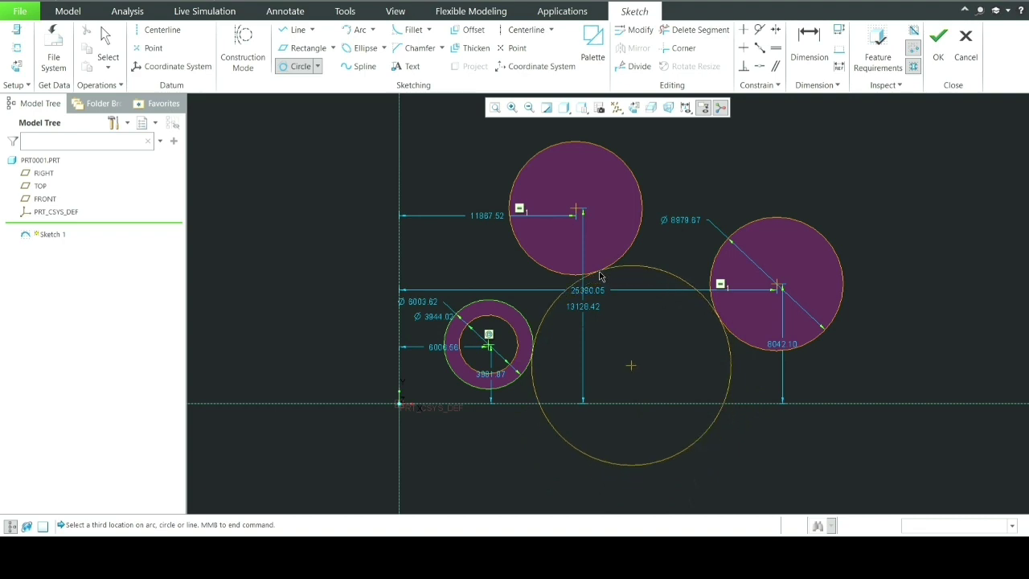
left_click(604, 276)
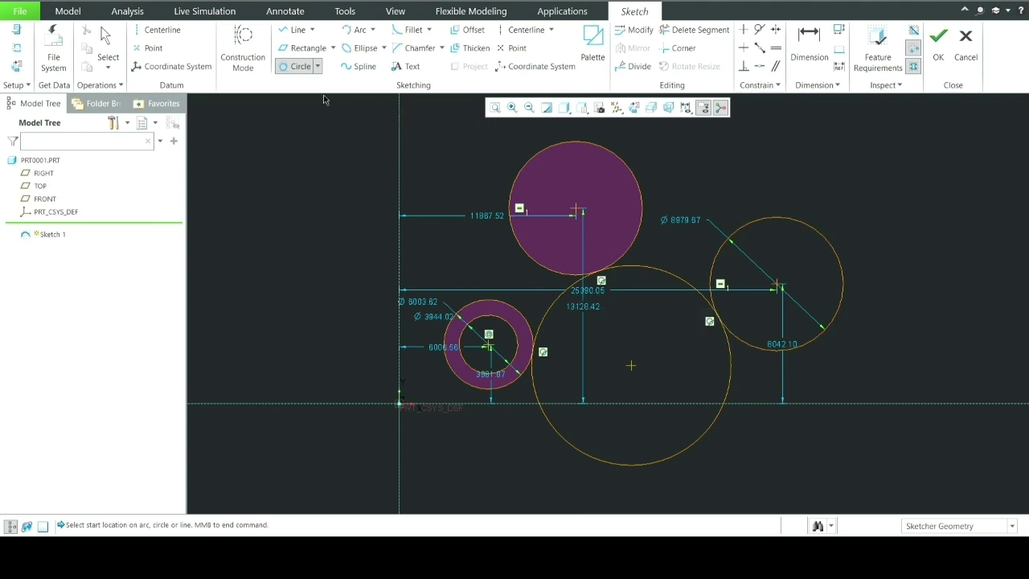
left_click(318, 66)
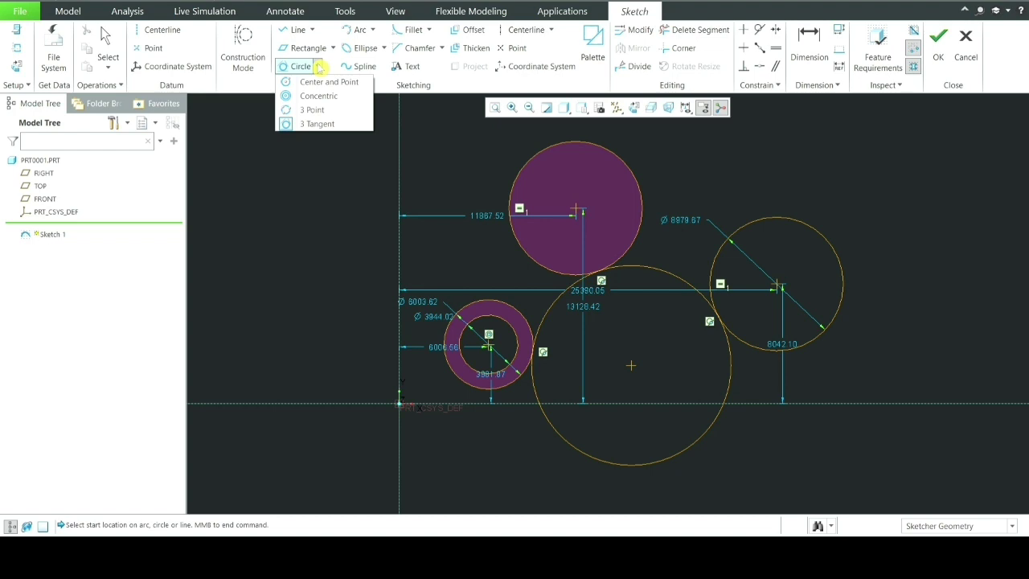
left_click(356, 217)
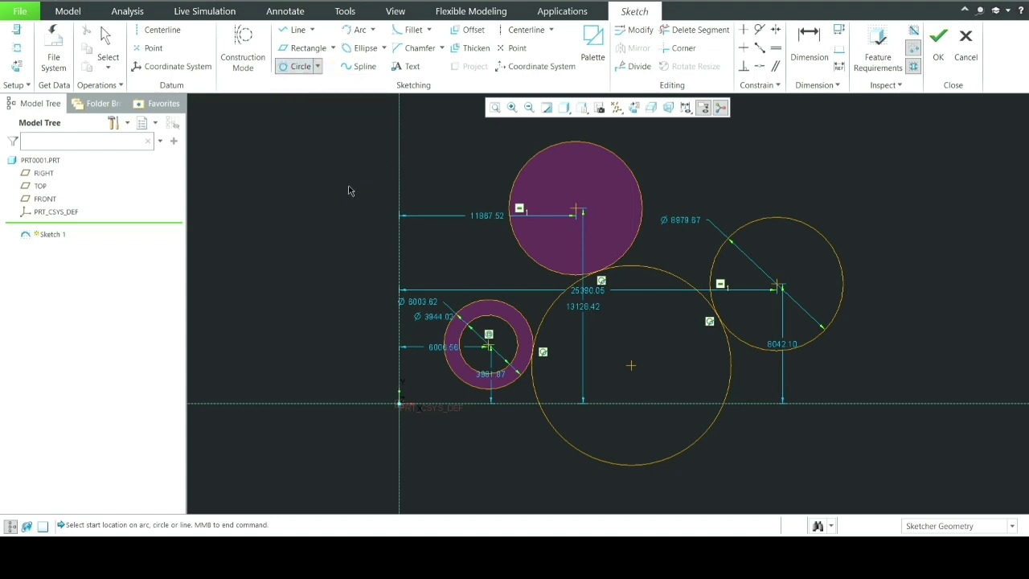
- Sketch a tangent line from the outer concentric circle to the three-point circle above it, along their sides facing the vertical axis
left_click(312, 29)
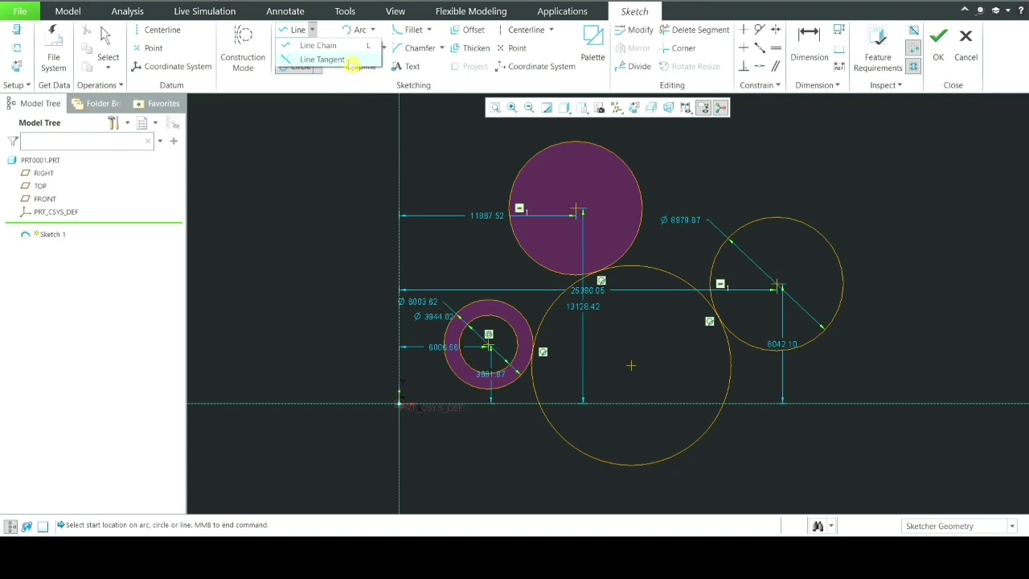
left_click(351, 63)
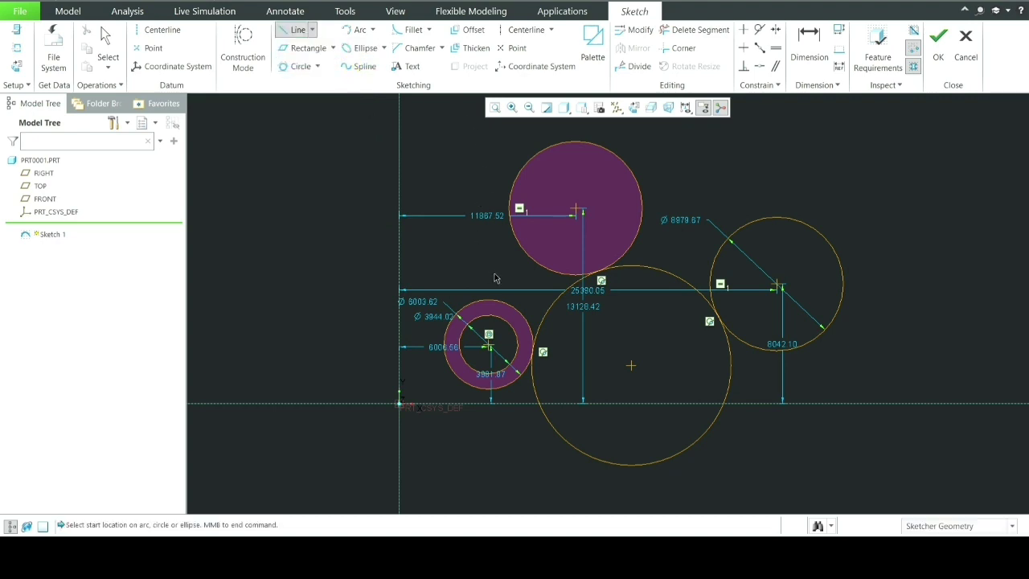
scroll(493, 279, "up", 3)
left_click(437, 346)
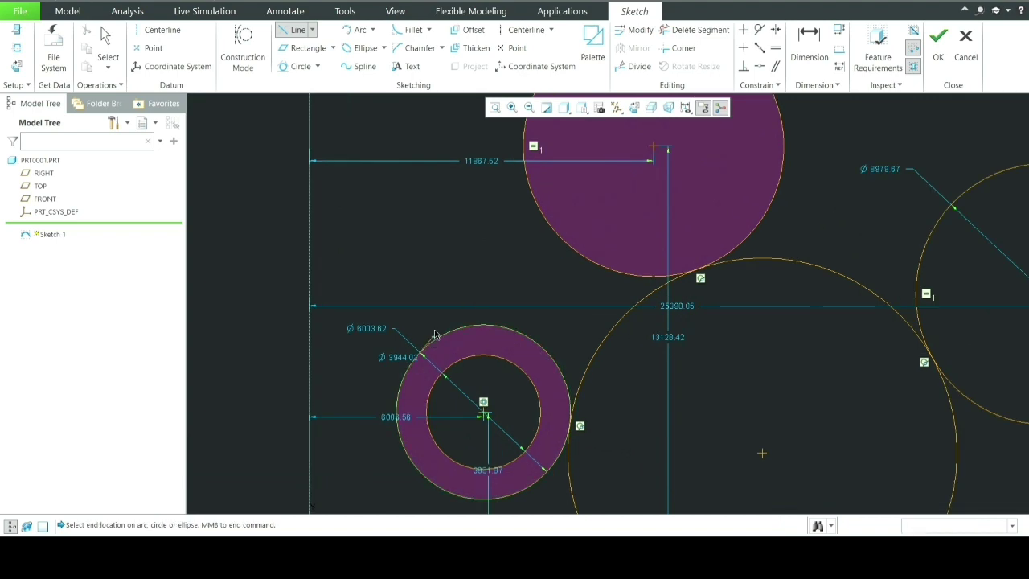
scroll(456, 305, "down", 2)
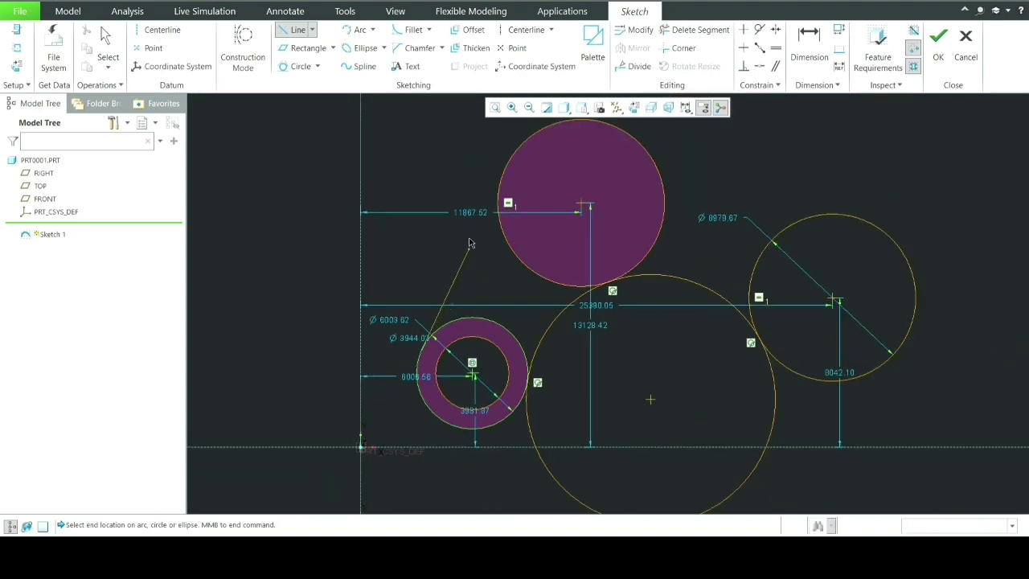
left_click(506, 167)
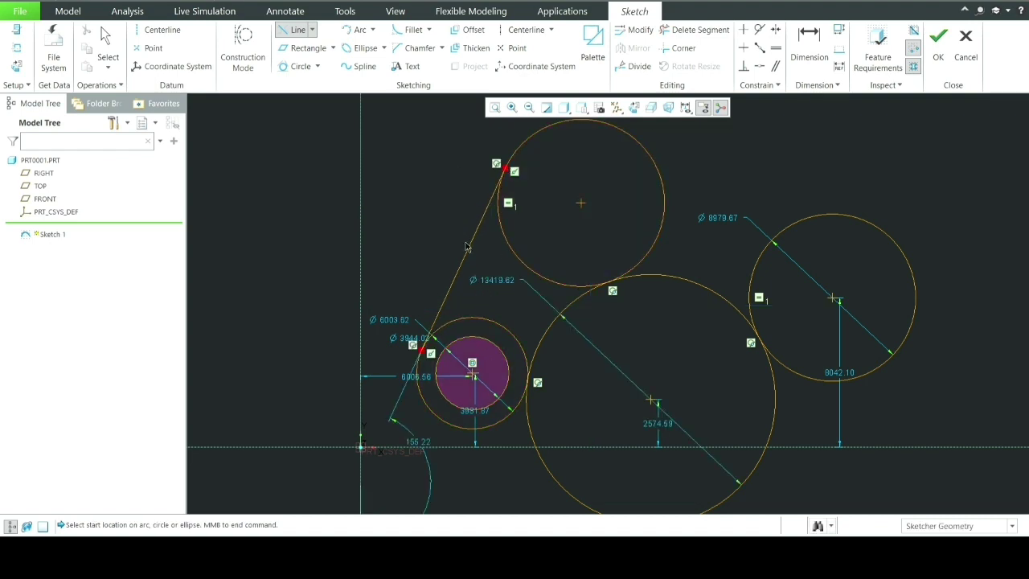
scroll(497, 264, "up", 2)
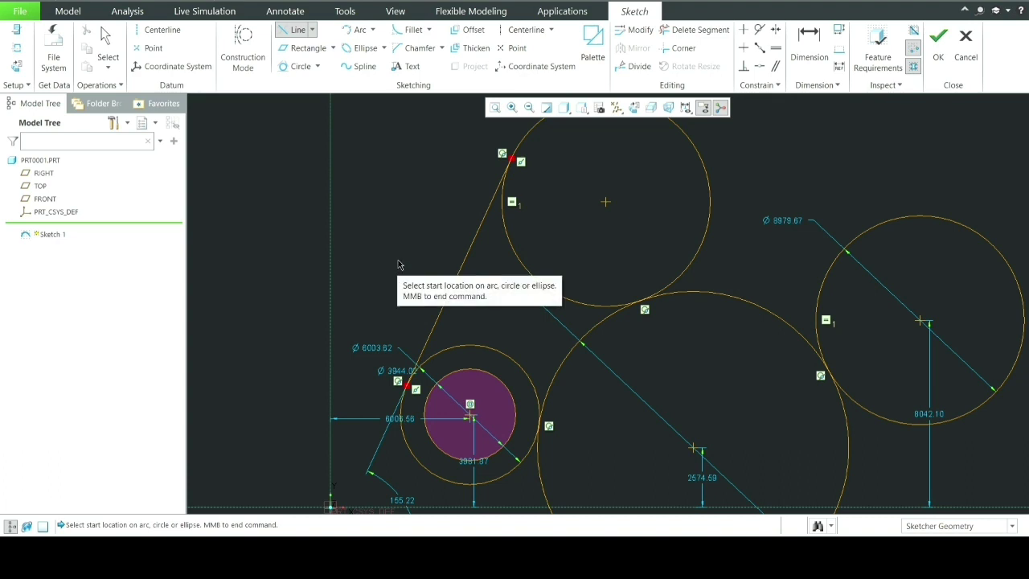
scroll(397, 264, "down", 3)
scroll(402, 293, "up", 1)
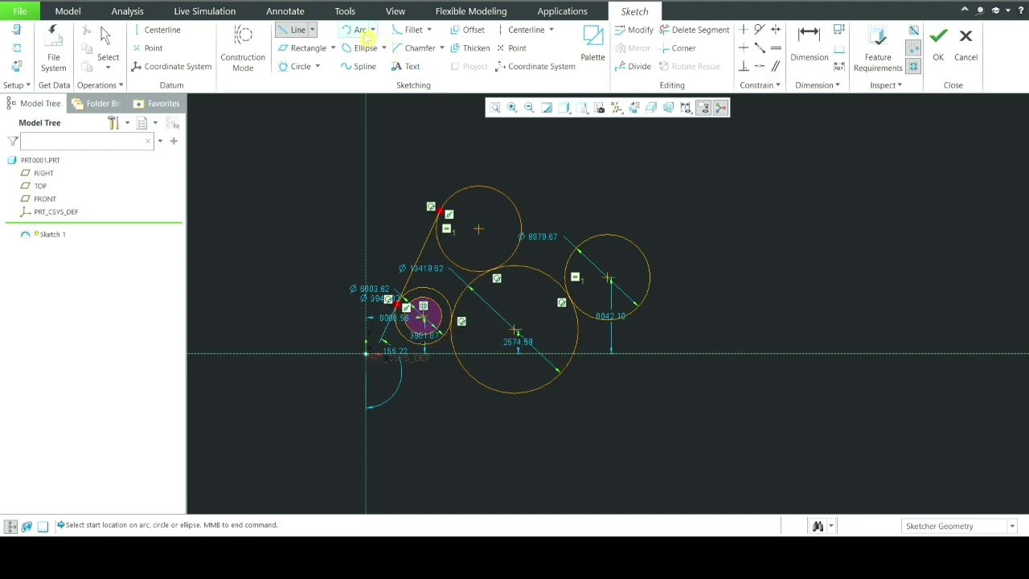
- Sketch a 3-Point arc of radius about 20294, bulging upward, centered about 66389 from the vertical axis and 19605 above the horizontal axis
scroll(500, 222, "down", 5)
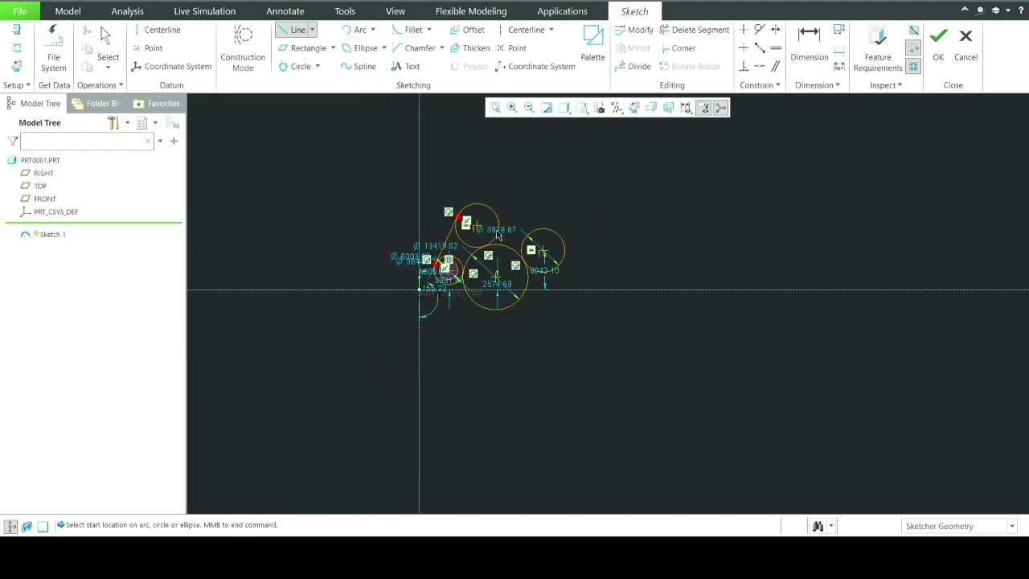
scroll(594, 303, "up", 2)
scroll(558, 216, "down", 3)
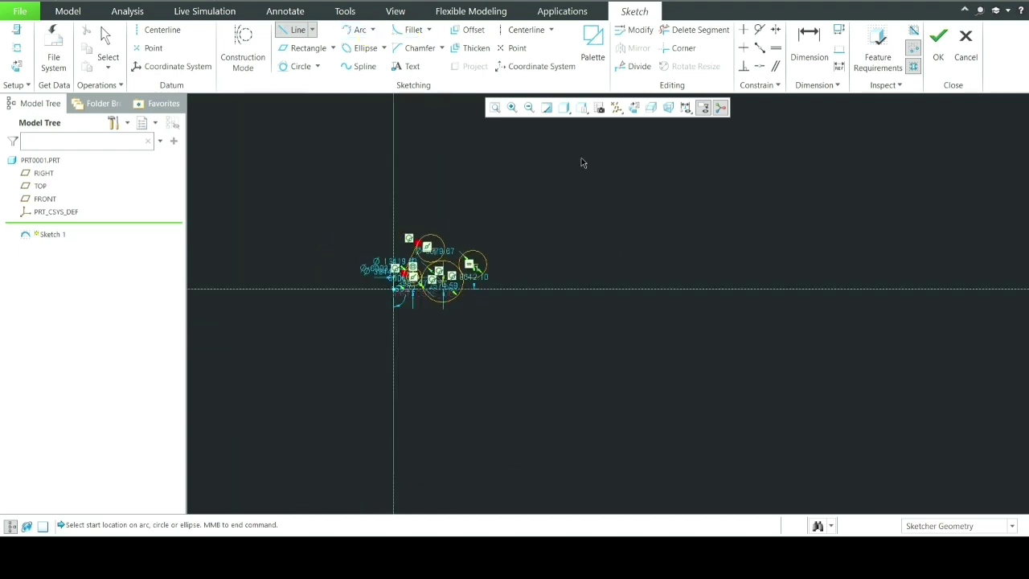
scroll(581, 160, "up", 3)
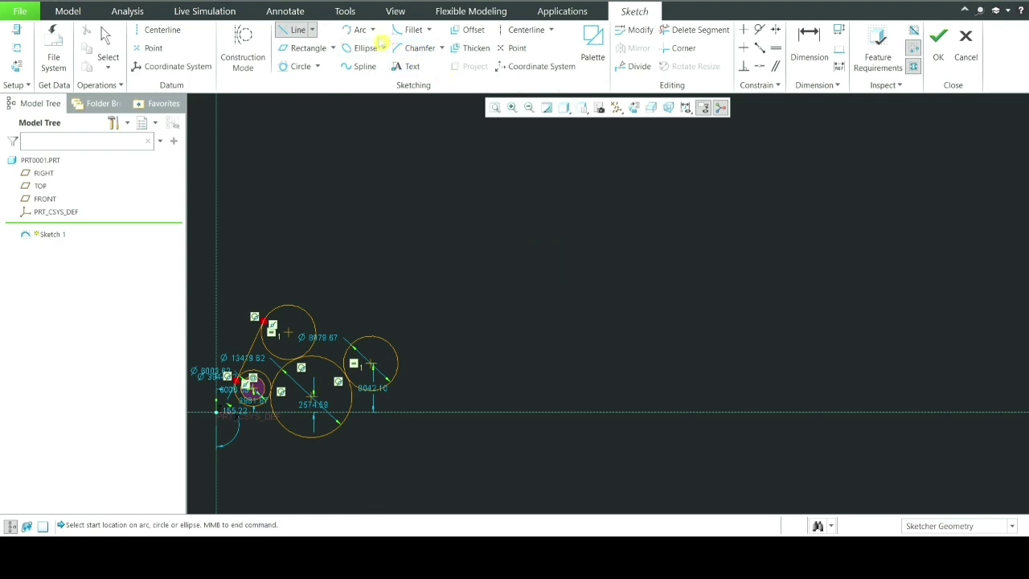
left_click(372, 29)
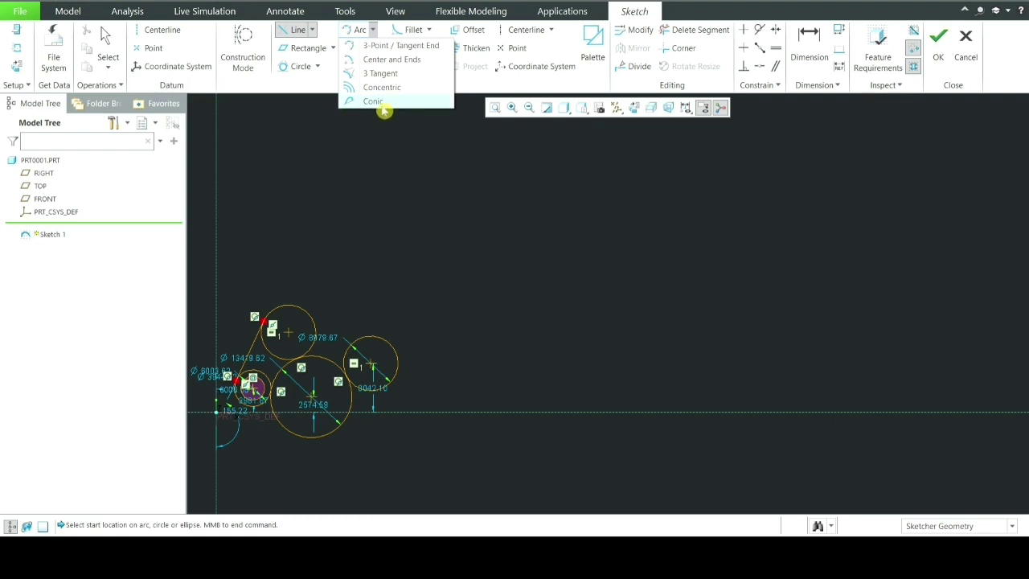
left_click(385, 46)
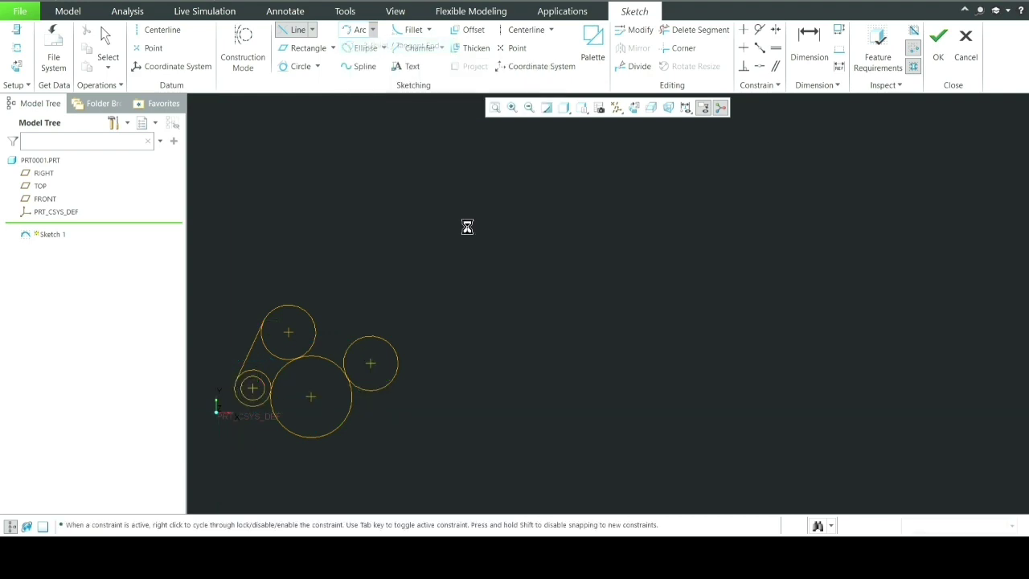
left_click(501, 262)
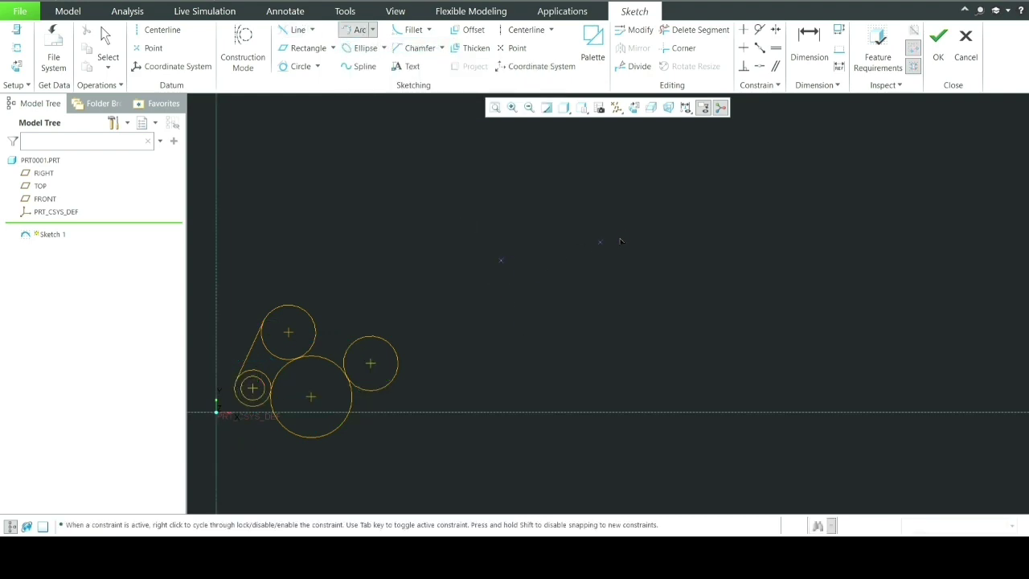
left_click(735, 248)
left_click(602, 173)
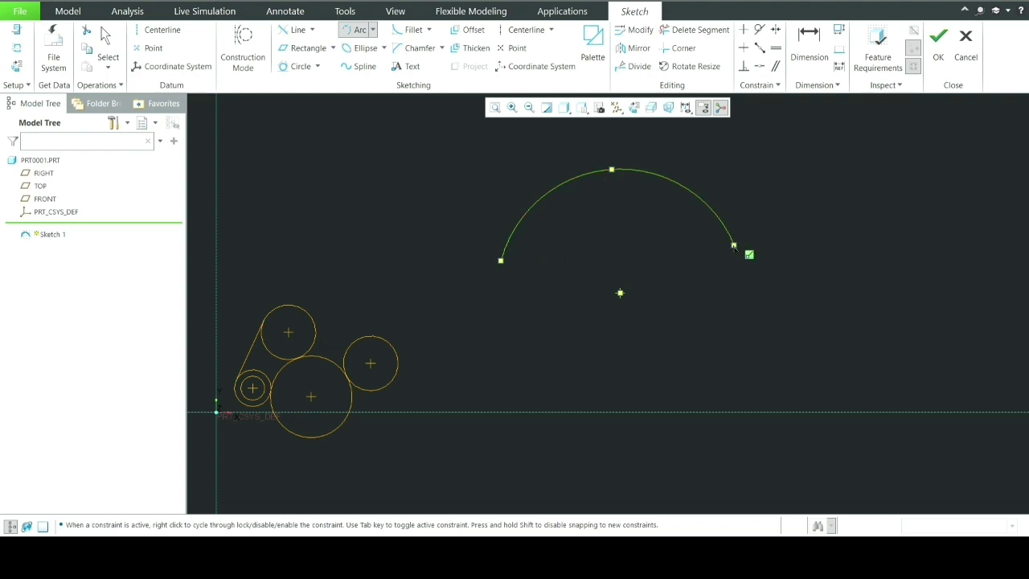
scroll(639, 261, "down", 4)
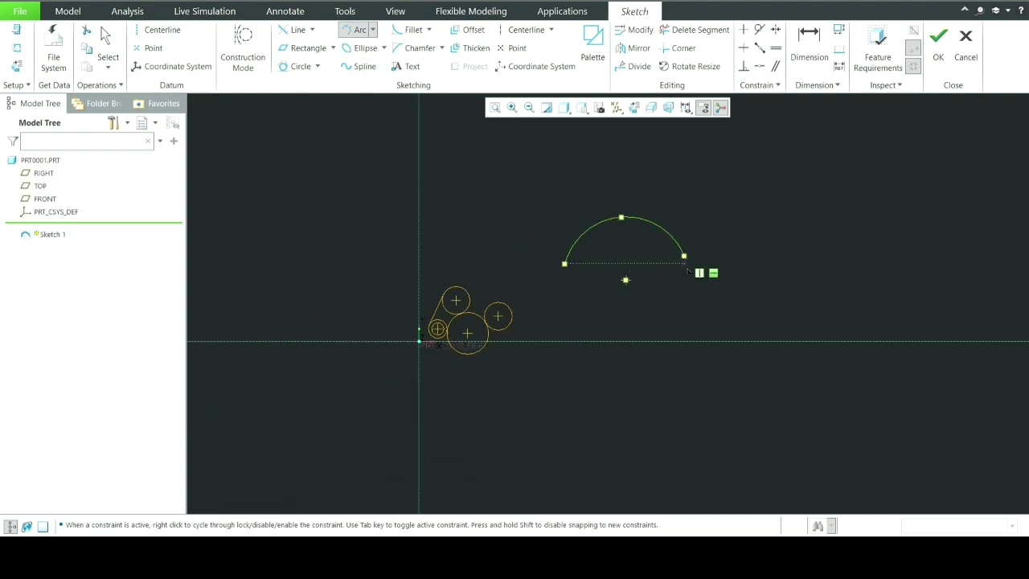
scroll(688, 267, "up", 2)
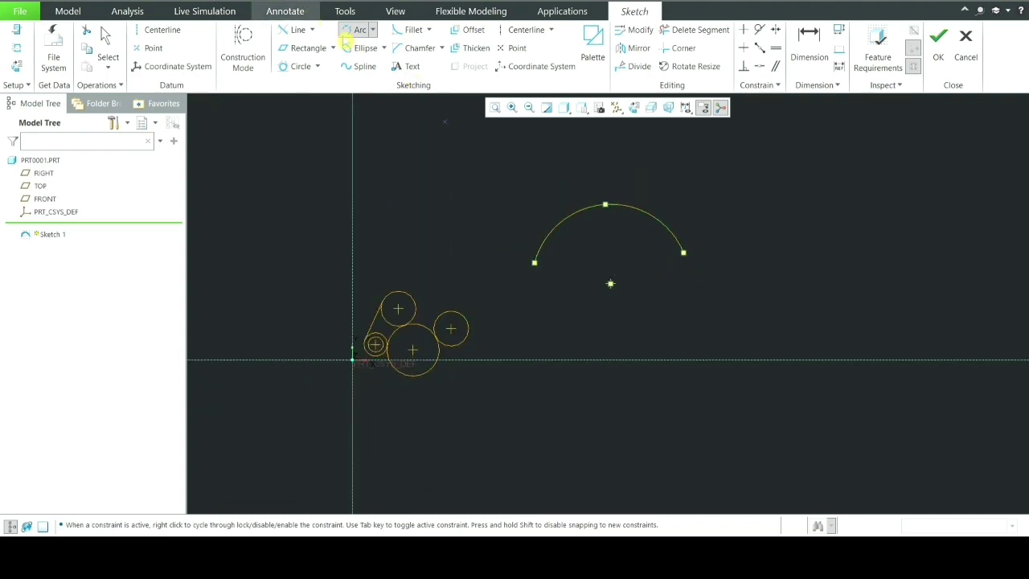
- Sketch a Center and Ends arc of radius about 25190 beyond the first arc, centered about 134473 from the vertical axis and 17380 above the horizontal axis
left_click(373, 30)
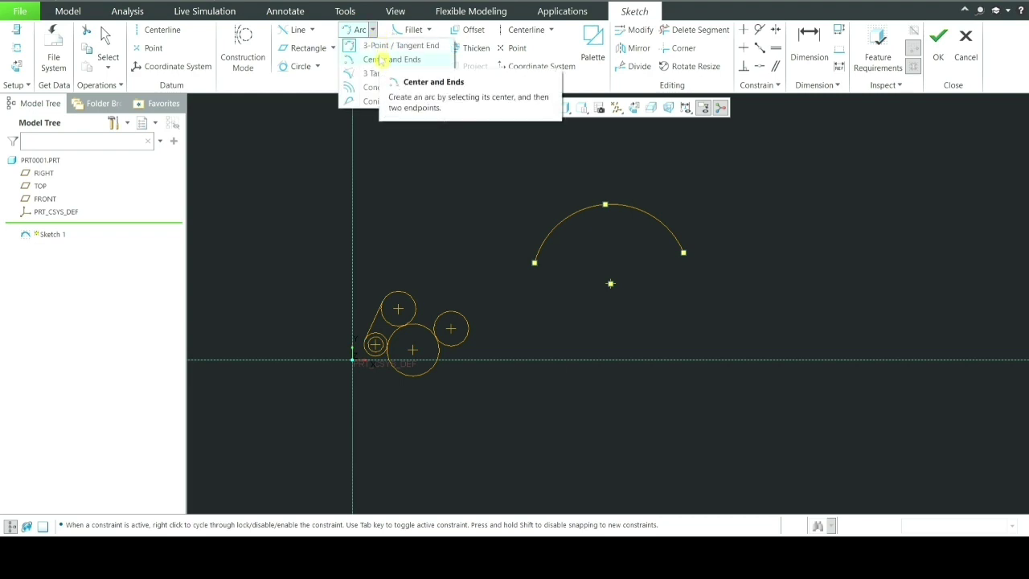
left_click(382, 62)
scroll(528, 182, "down", 2)
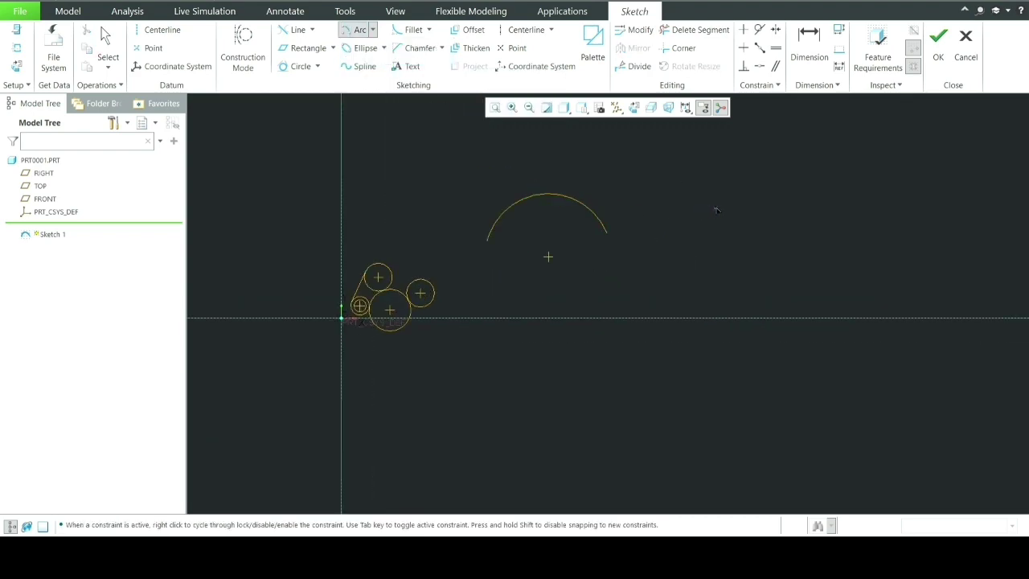
scroll(717, 210, "up", 3)
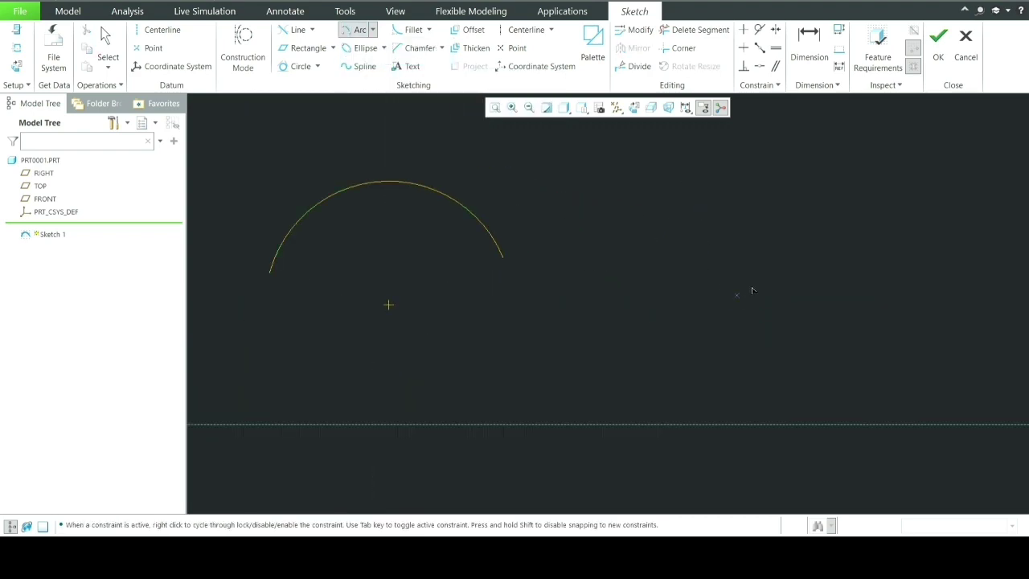
middle_click(806, 324)
left_click(804, 320)
left_click(958, 325)
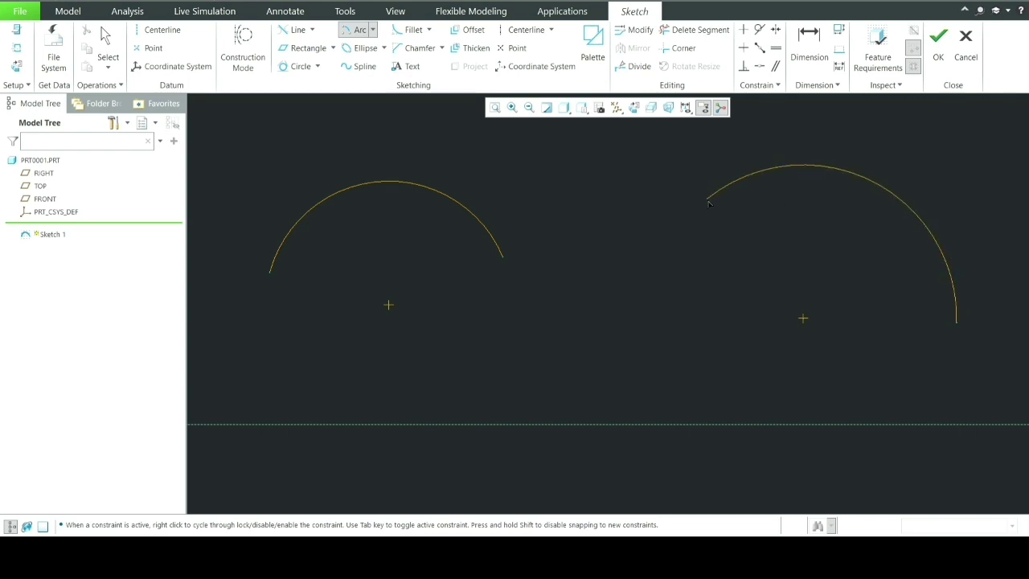
left_click(706, 200)
left_click(706, 200)
scroll(666, 262, "down", 1)
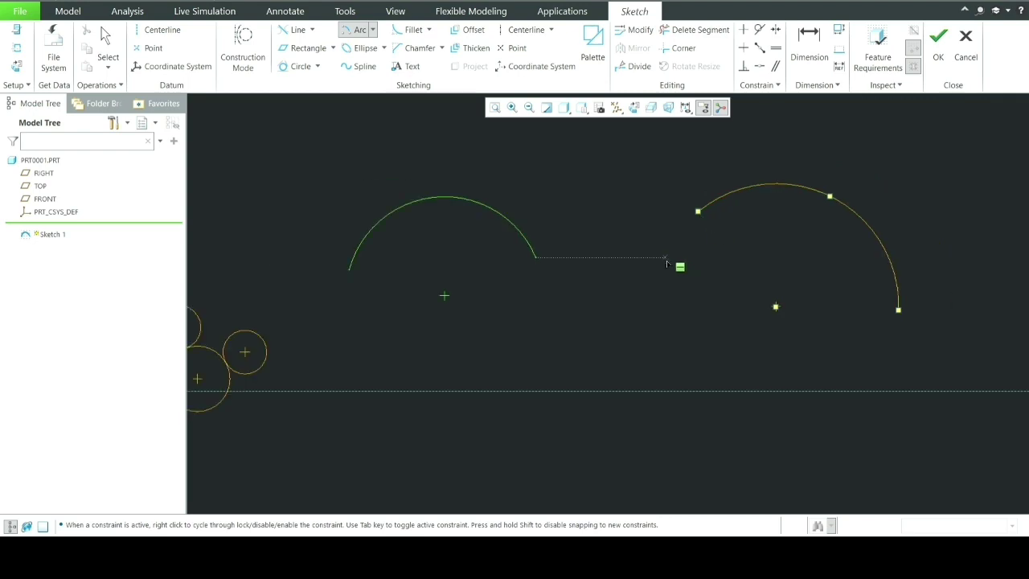
- Sketch a 3 Tangent arc of radius about 2796 with its ends on the two equal circles and touching the large circle between them
left_click(373, 30)
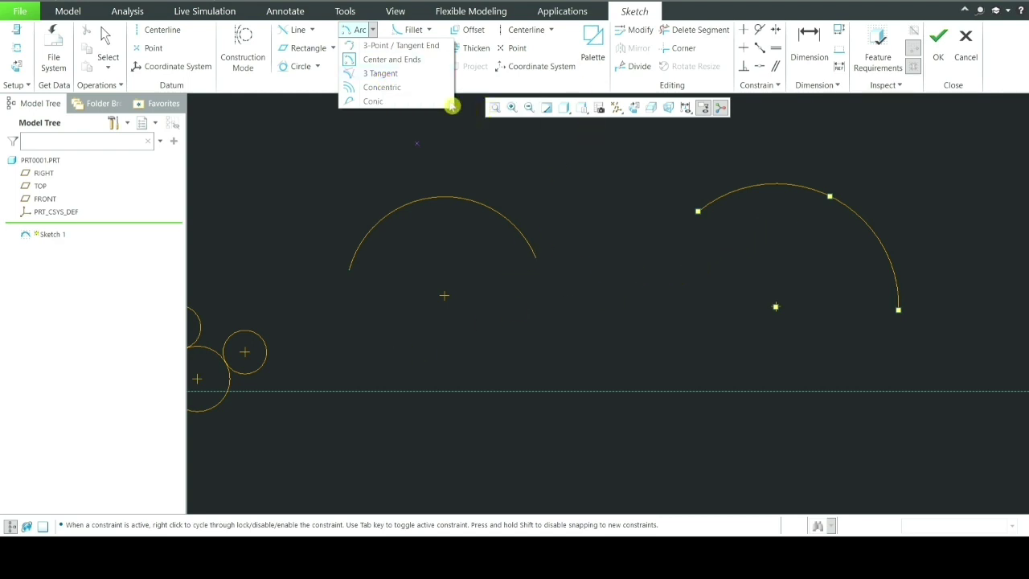
left_click(378, 73)
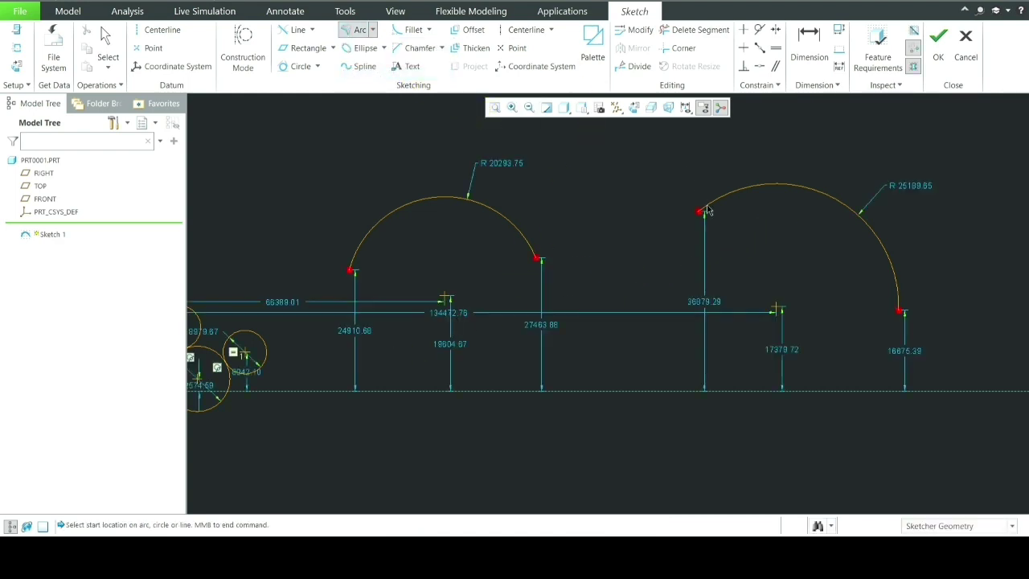
scroll(601, 268, "down", 5)
scroll(602, 268, "up", 3)
scroll(602, 268, "up", 10)
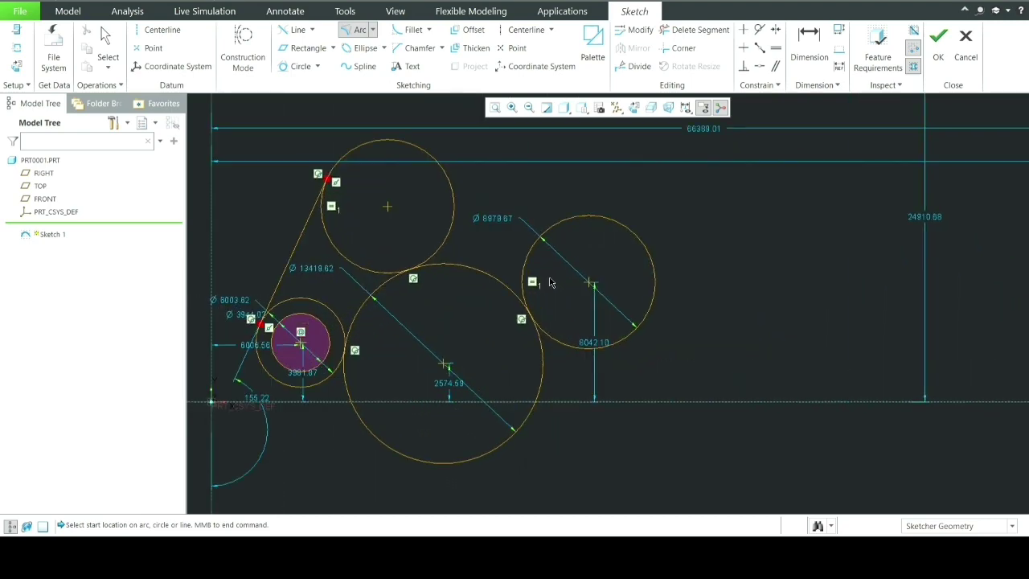
scroll(518, 319, "down", 4)
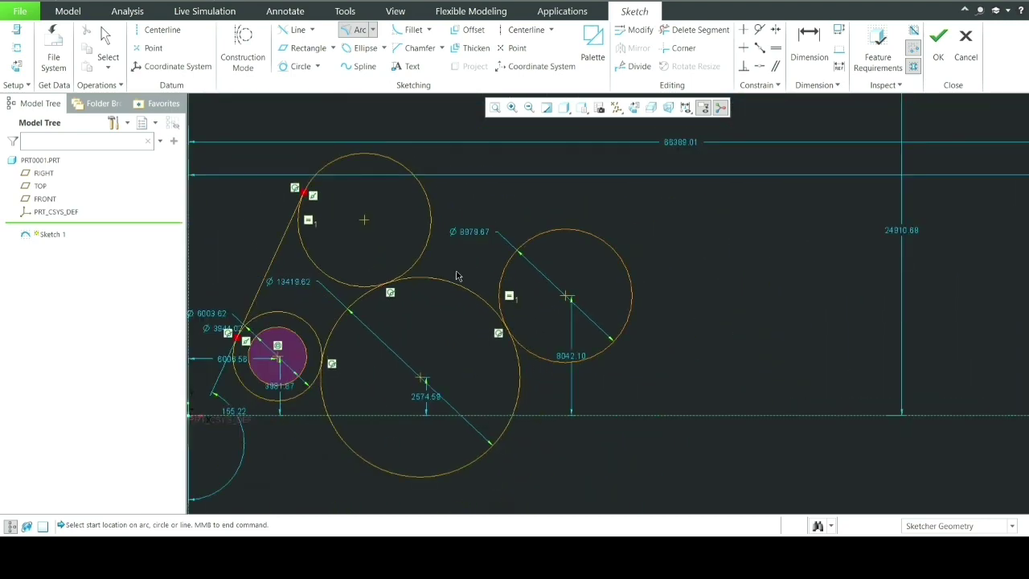
scroll(458, 273, "up", 4)
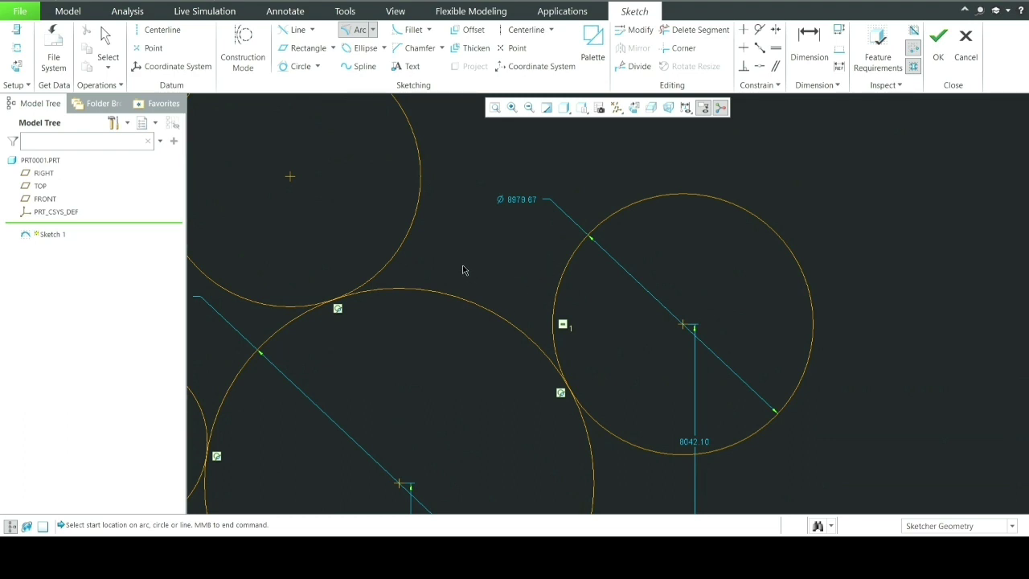
left_click(413, 234)
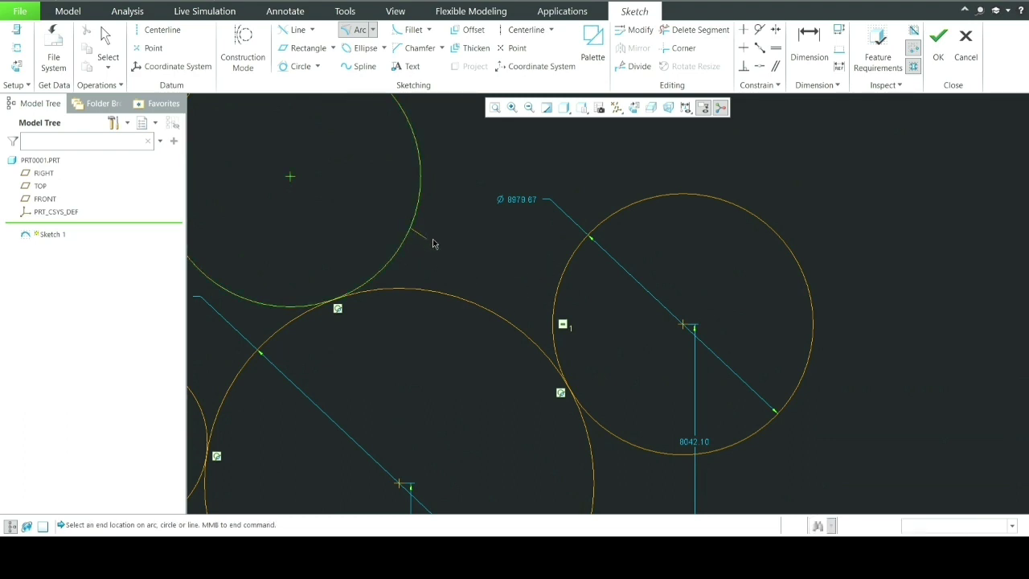
left_click(560, 285)
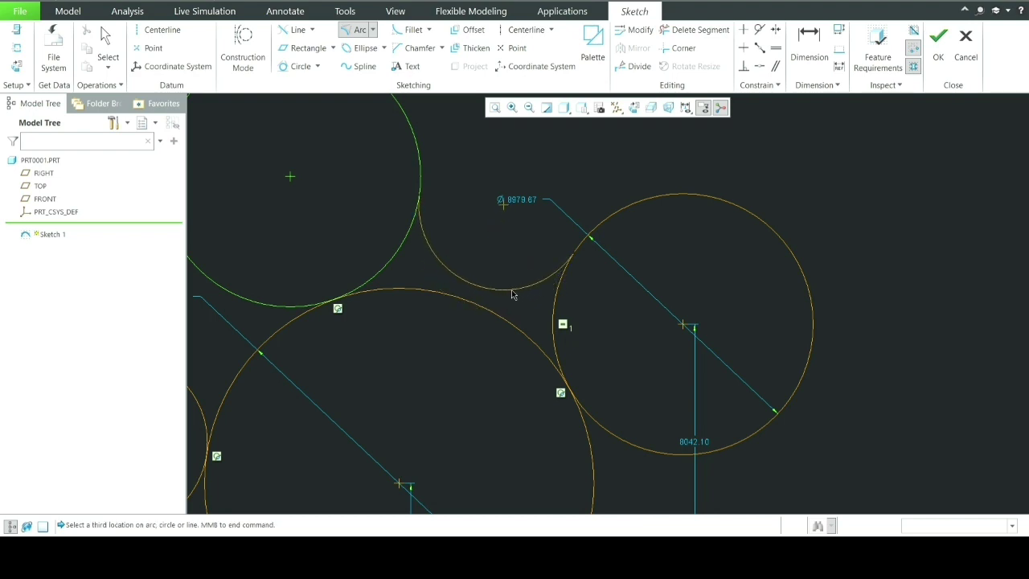
left_click(470, 302)
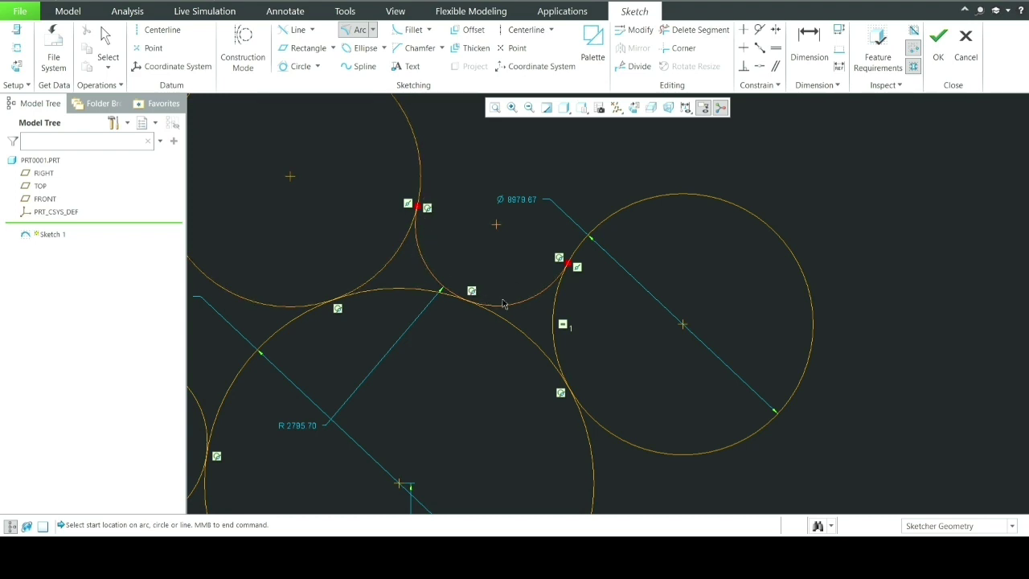
scroll(503, 303, "down", 10)
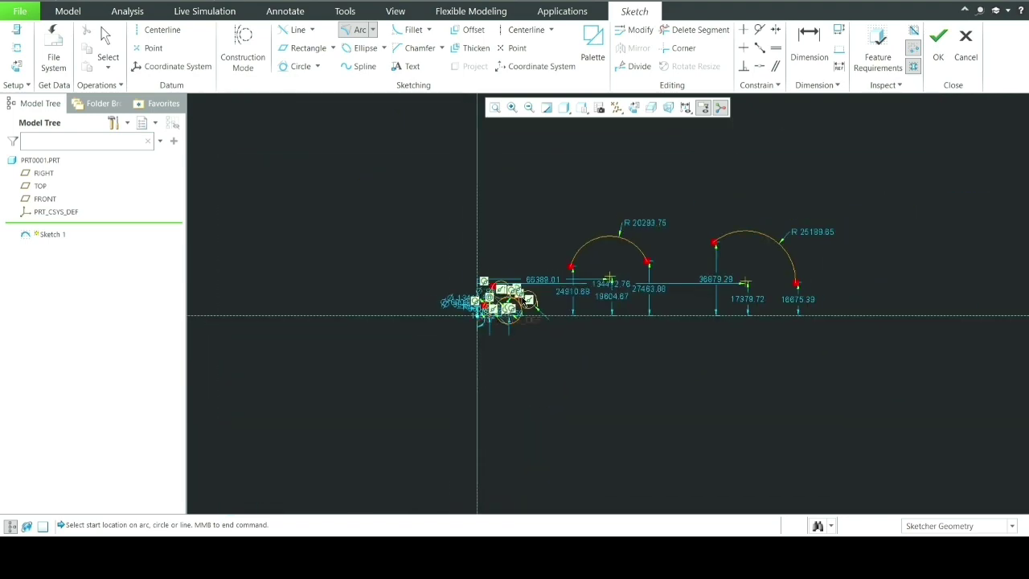
scroll(514, 310, "up", 10)
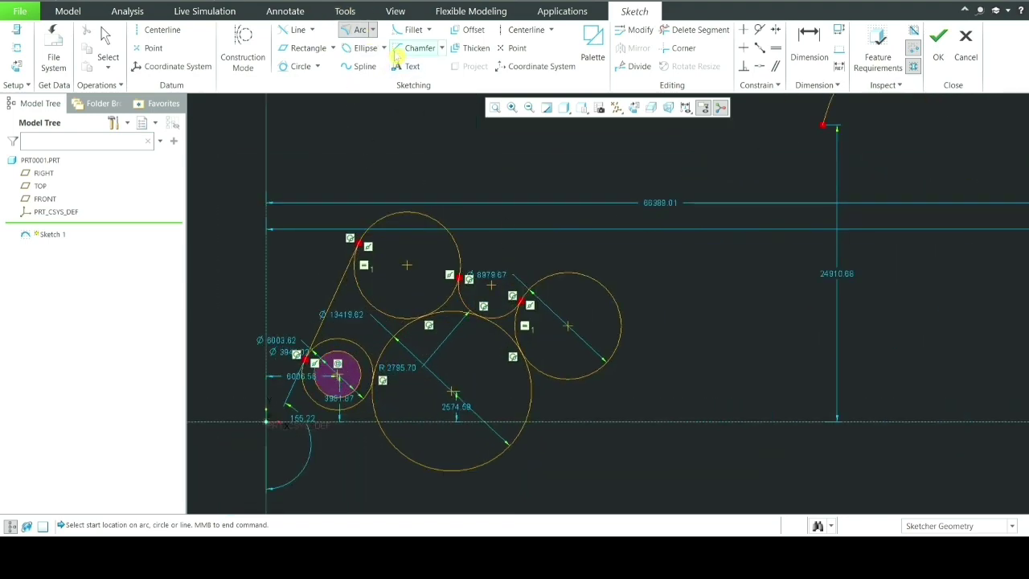
- Sketch a Concentric arc of roughly a quarter circle outside the center-and-ends arc, sharing its center
left_click(373, 30)
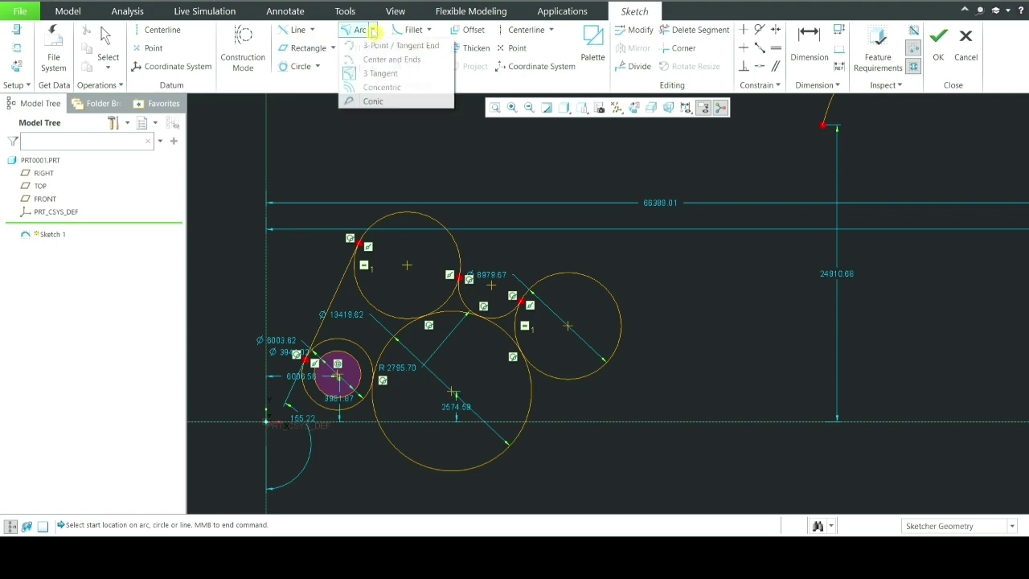
left_click(381, 87)
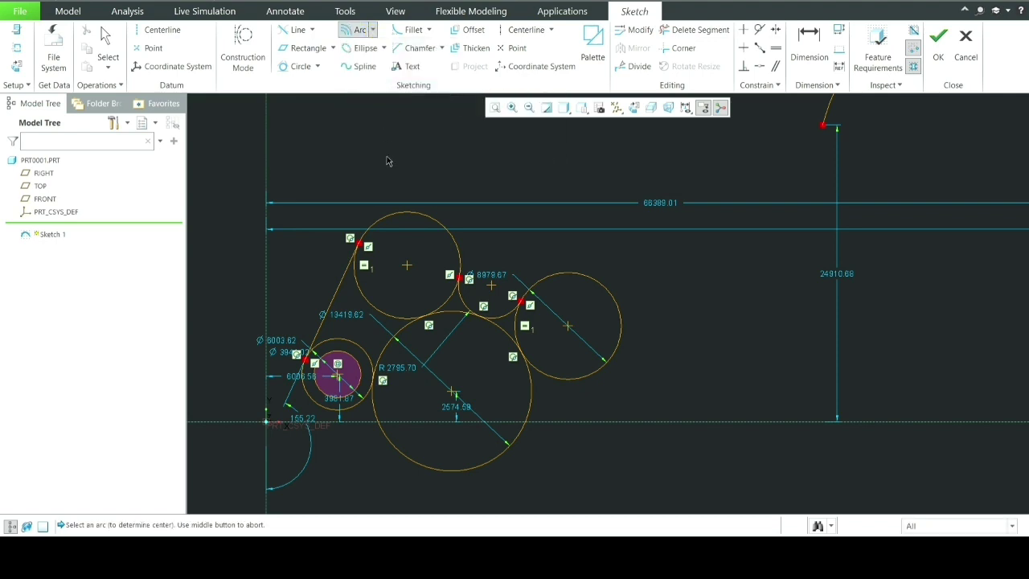
scroll(386, 161, "down", 8)
scroll(565, 180, "up", 4)
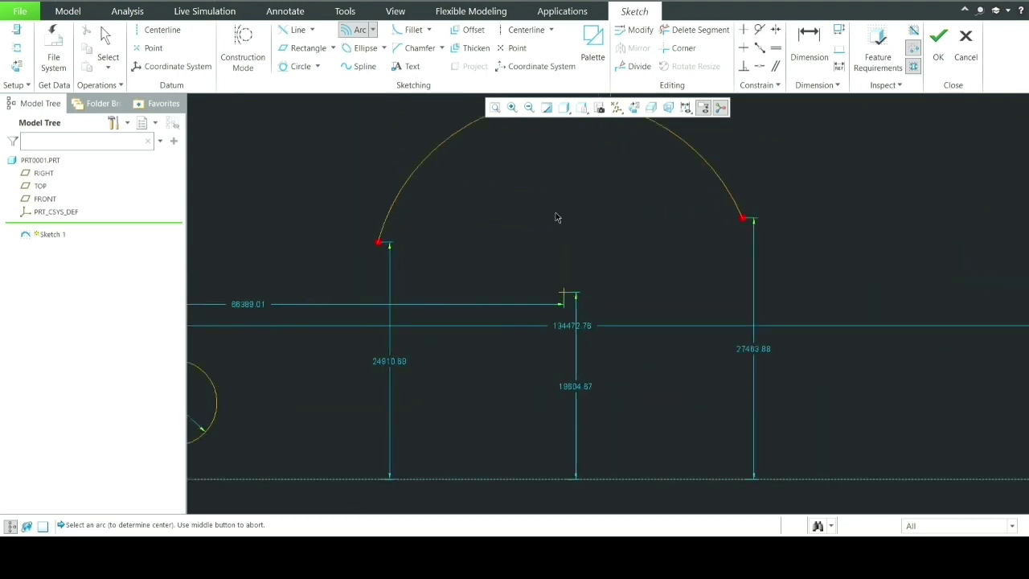
scroll(555, 217, "down", 3)
scroll(555, 217, "up", 4)
scroll(596, 270, "down", 3)
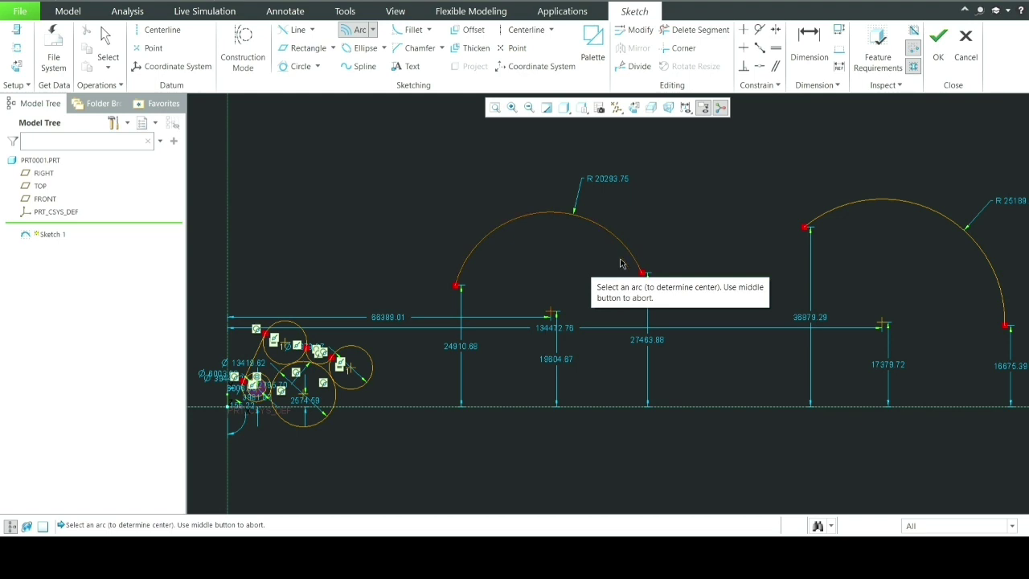
scroll(591, 271, "down", 5)
scroll(804, 294, "up", 6)
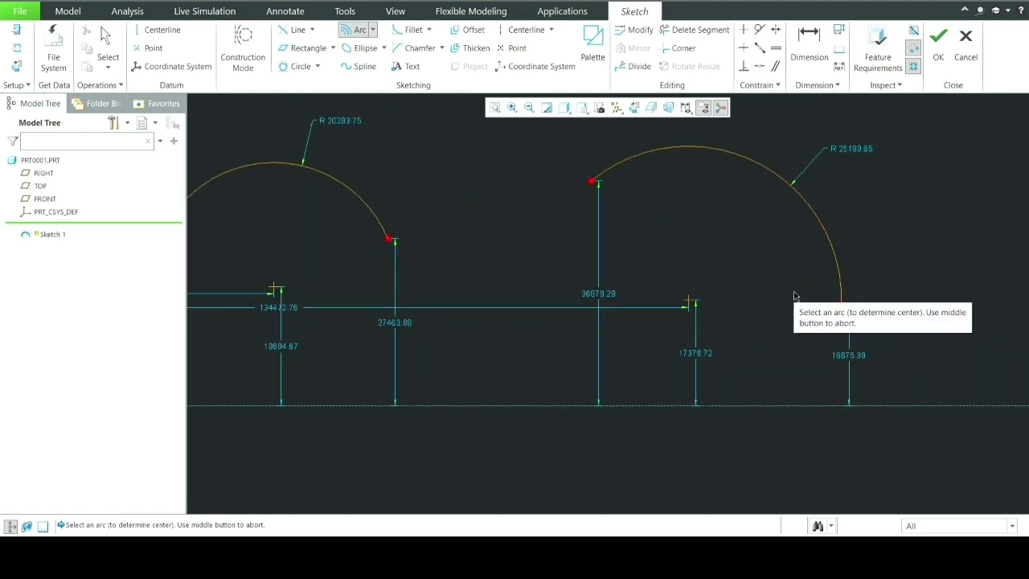
left_click(837, 241)
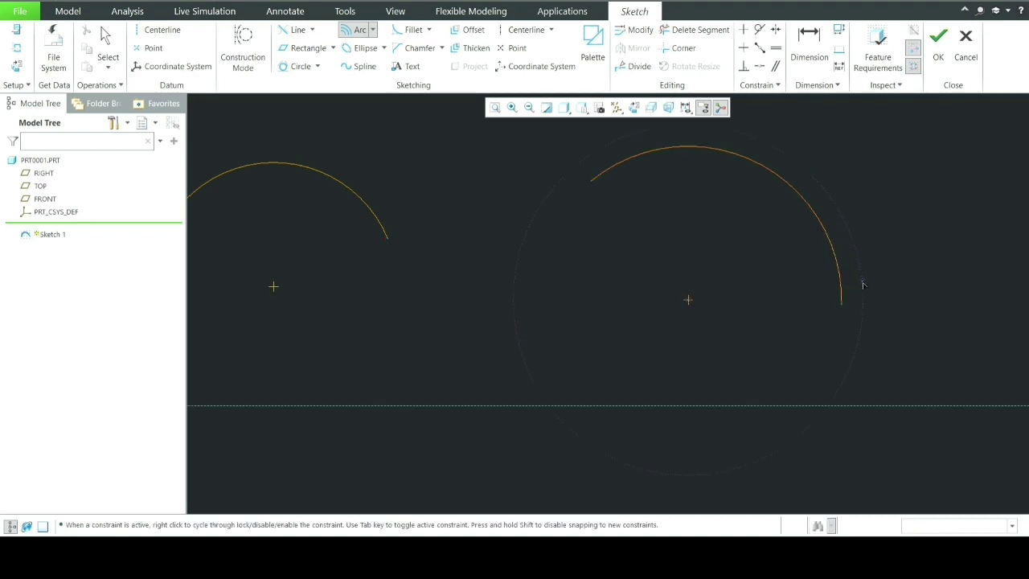
scroll(889, 299, "down", 2)
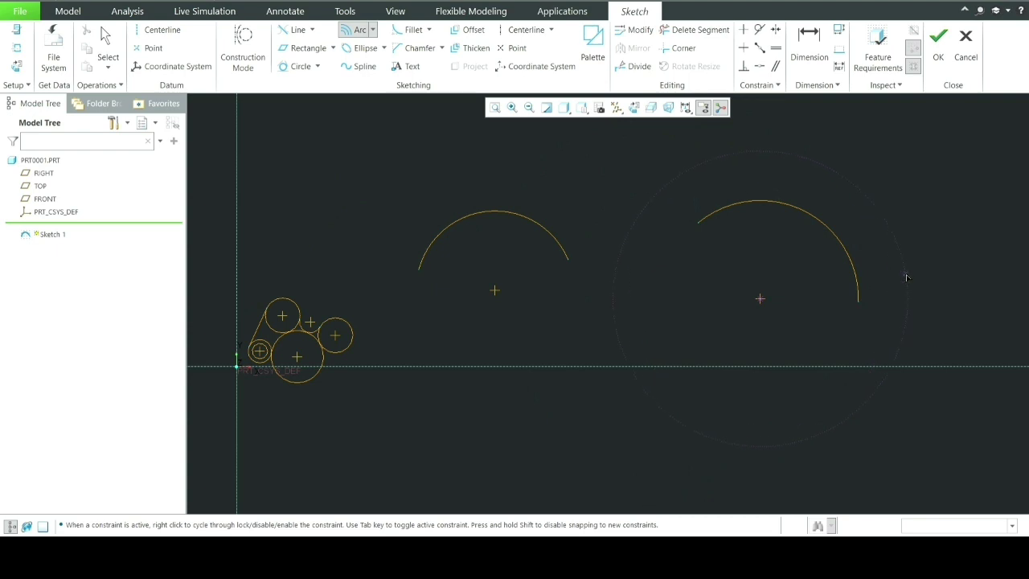
scroll(907, 277, "up", 1)
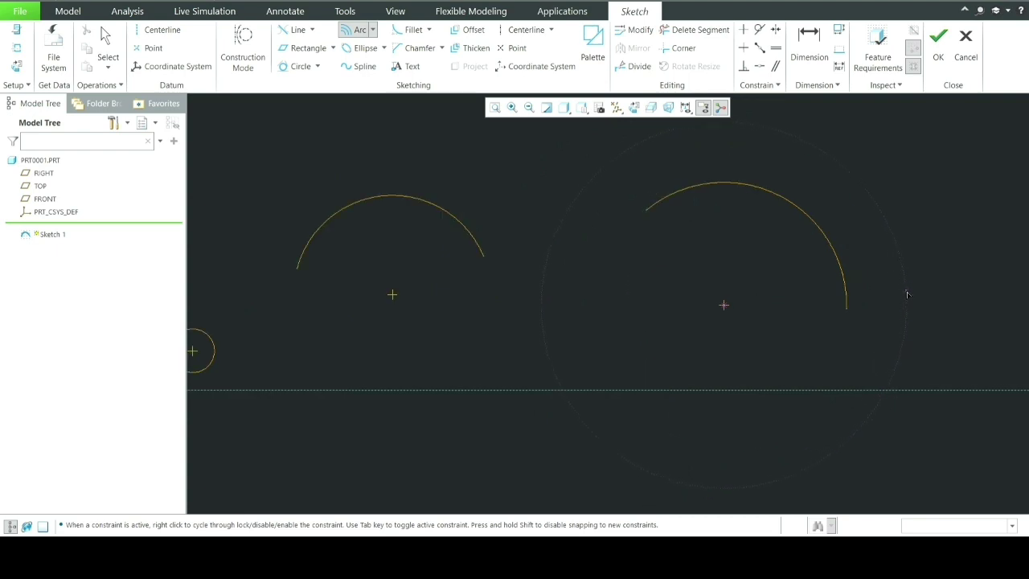
left_click(907, 295)
left_click(740, 125)
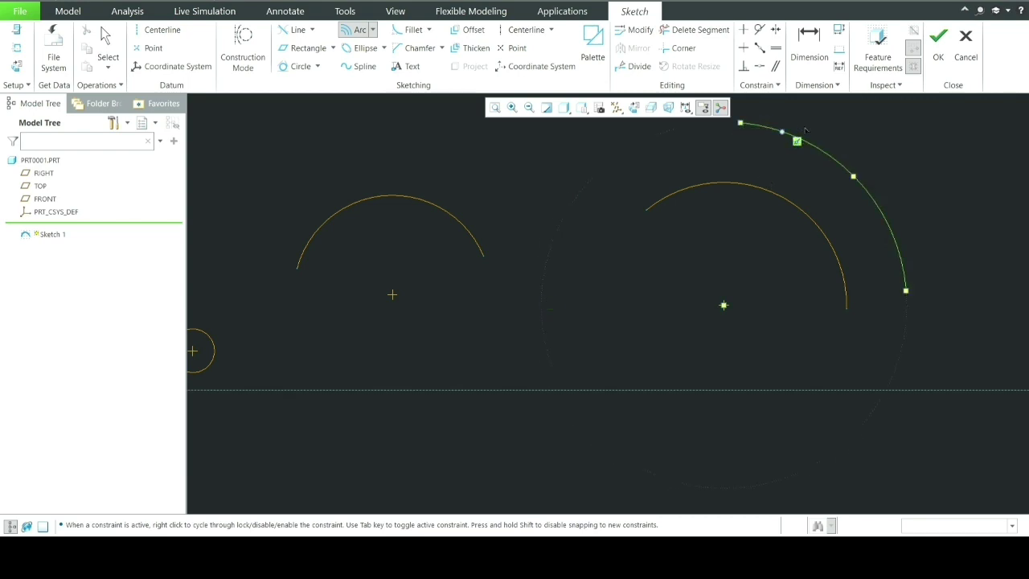
- Sketch a second Concentric arc outside the first concentric arc, sharing the same center as the center-and-ends arc
scroll(852, 195, "down", 2)
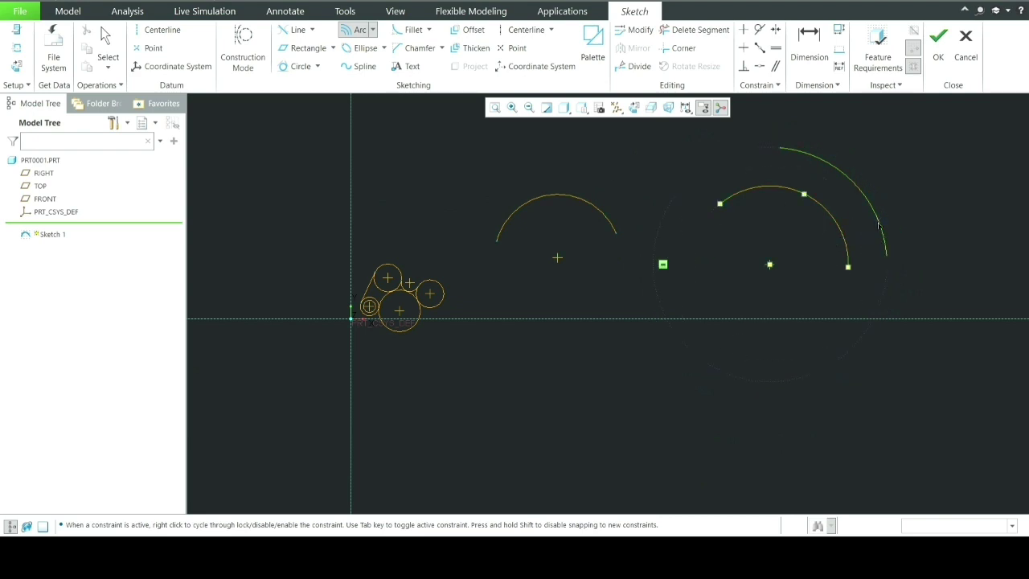
left_click(926, 247)
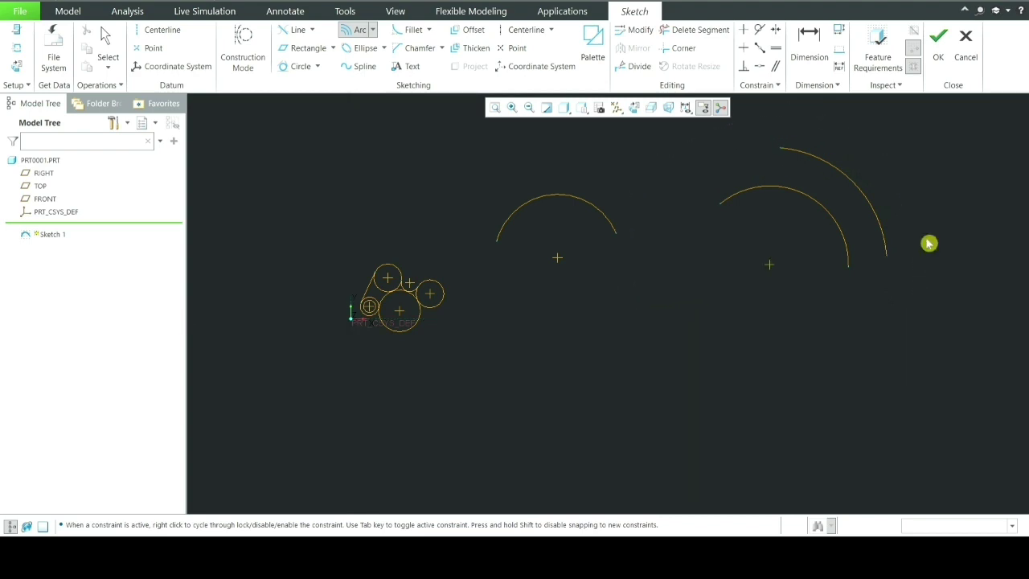
left_click(810, 164)
left_click(864, 198)
scroll(730, 204, "down", 1)
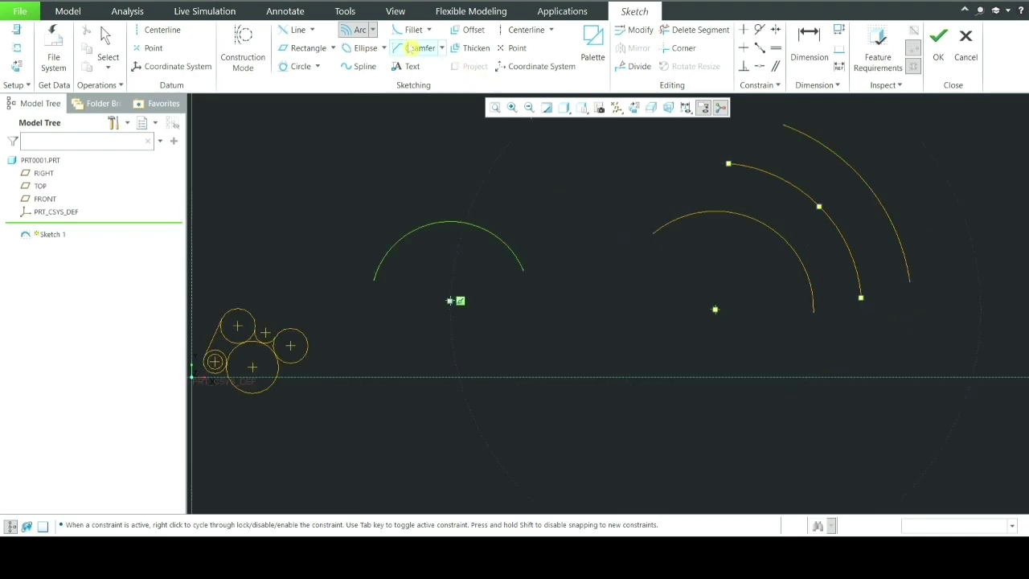
- Sketch a Conic arc above the concentric arcs, with its lower end about 176215 from the vertical axis and a rho of 0.50
left_click(373, 31)
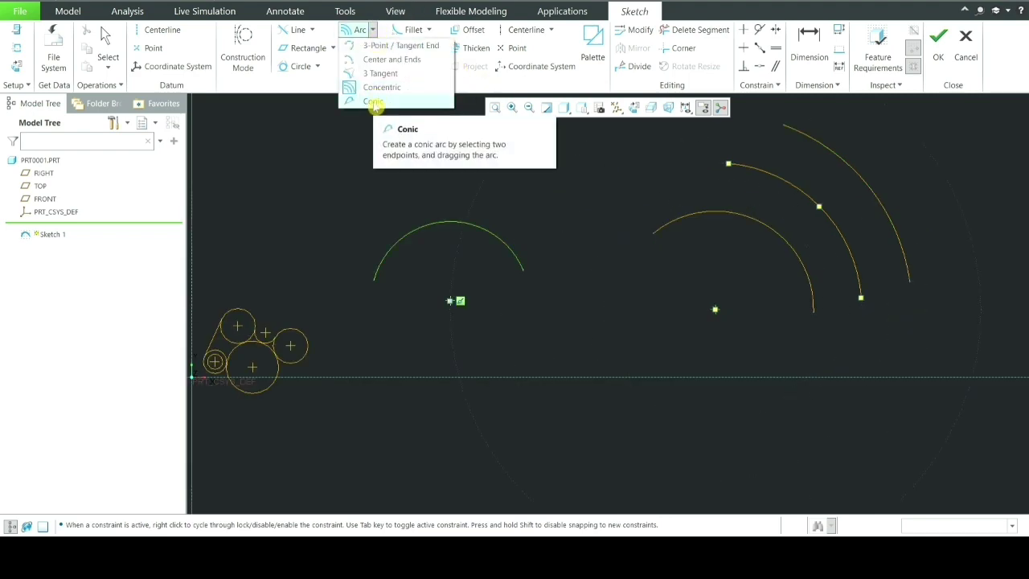
left_click(374, 102)
scroll(462, 279, "down", 4)
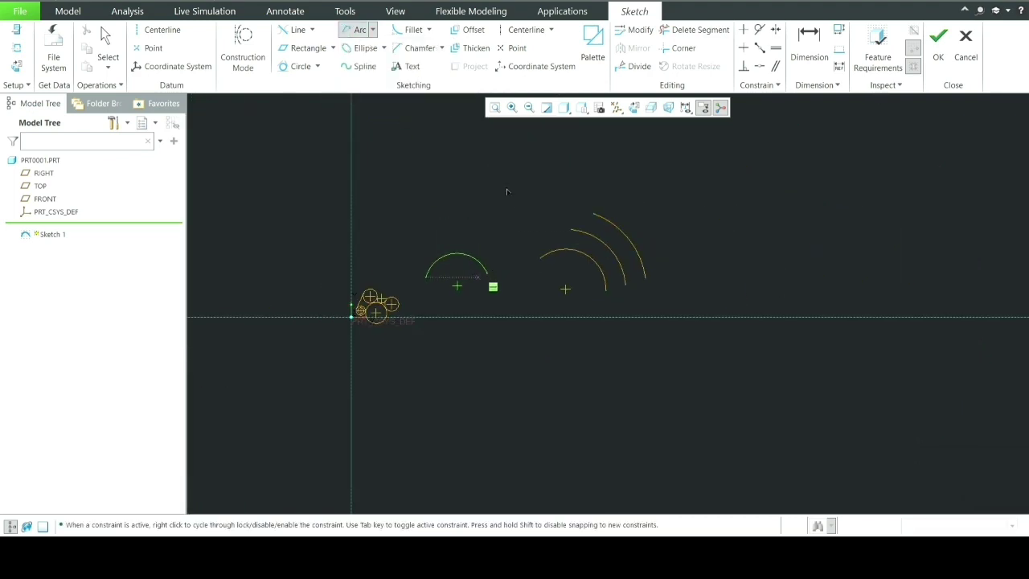
scroll(493, 287, "up", 1)
scroll(626, 199, "up", 2)
scroll(631, 193, "down", 4)
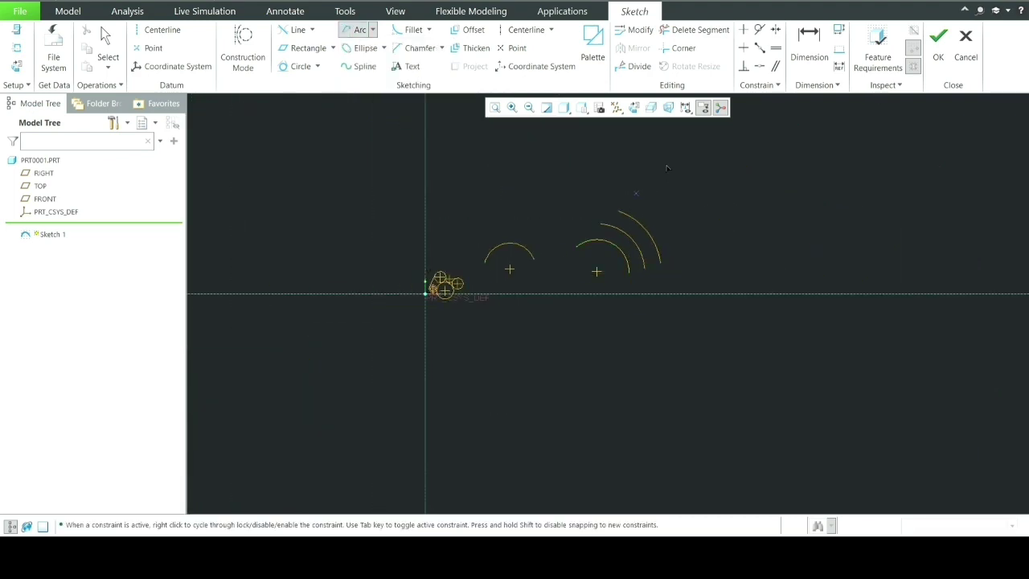
scroll(655, 177, "up", 4)
scroll(667, 163, "up", 2)
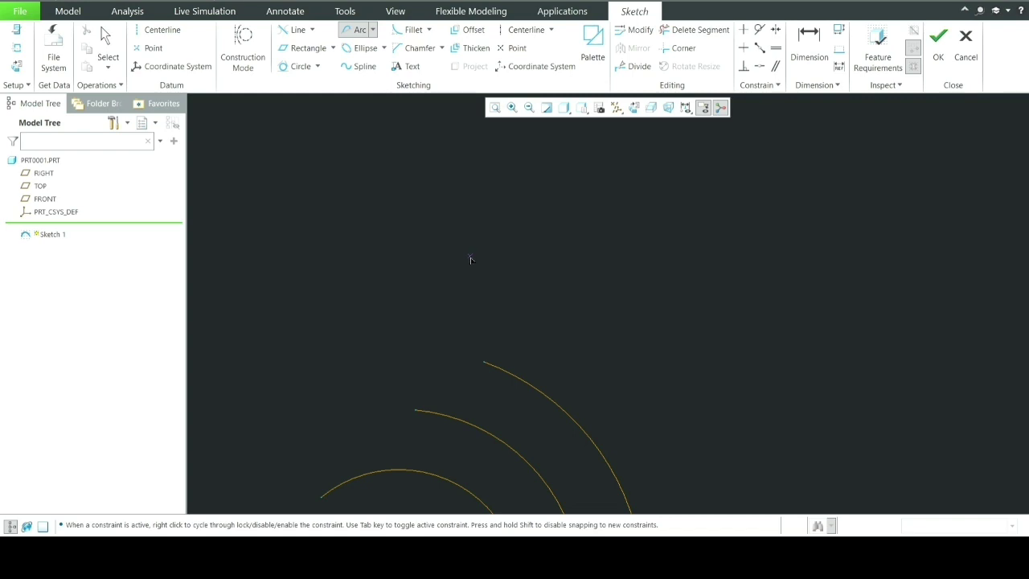
scroll(470, 260, "up", 3)
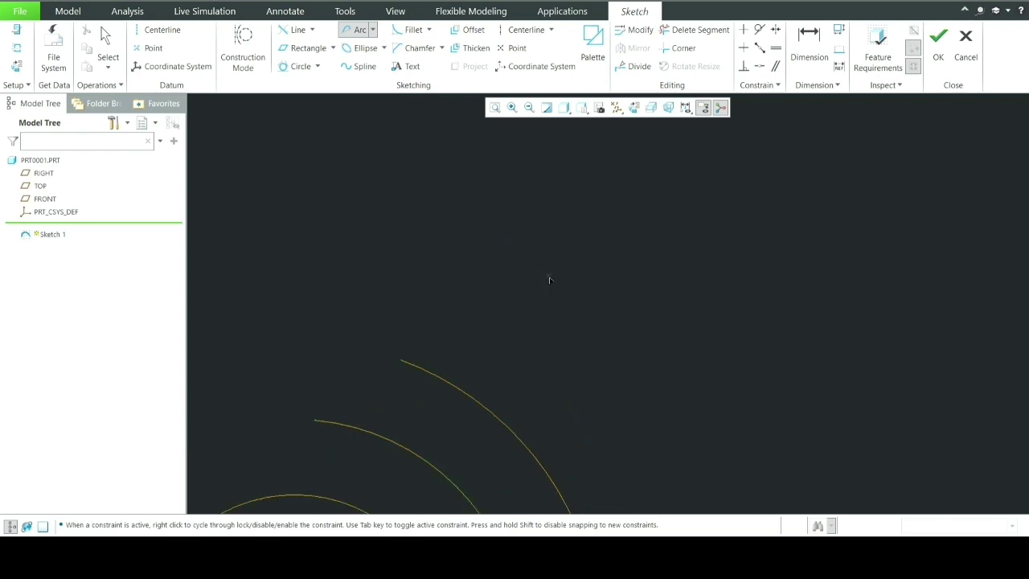
left_click(550, 278)
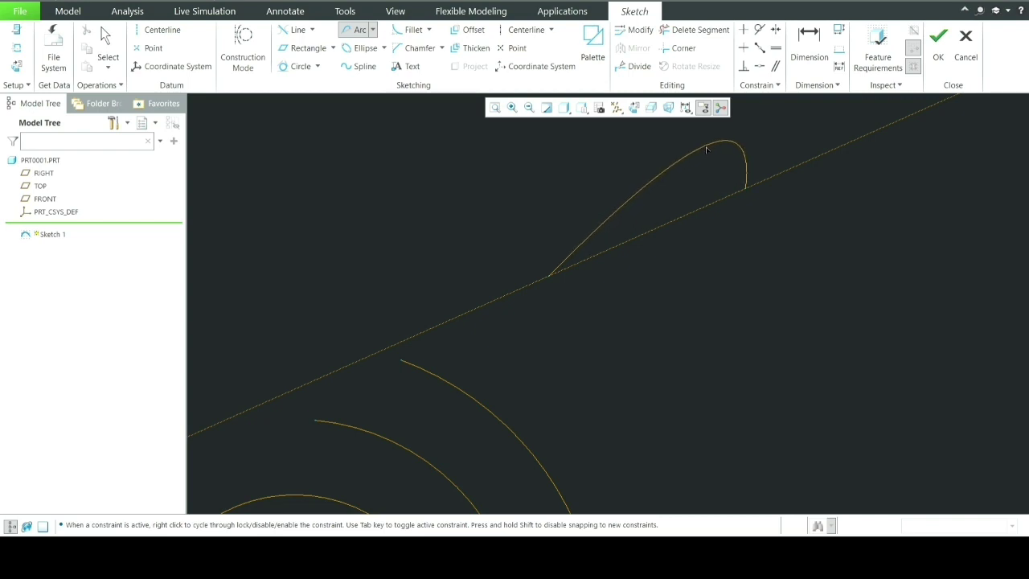
left_click(715, 132)
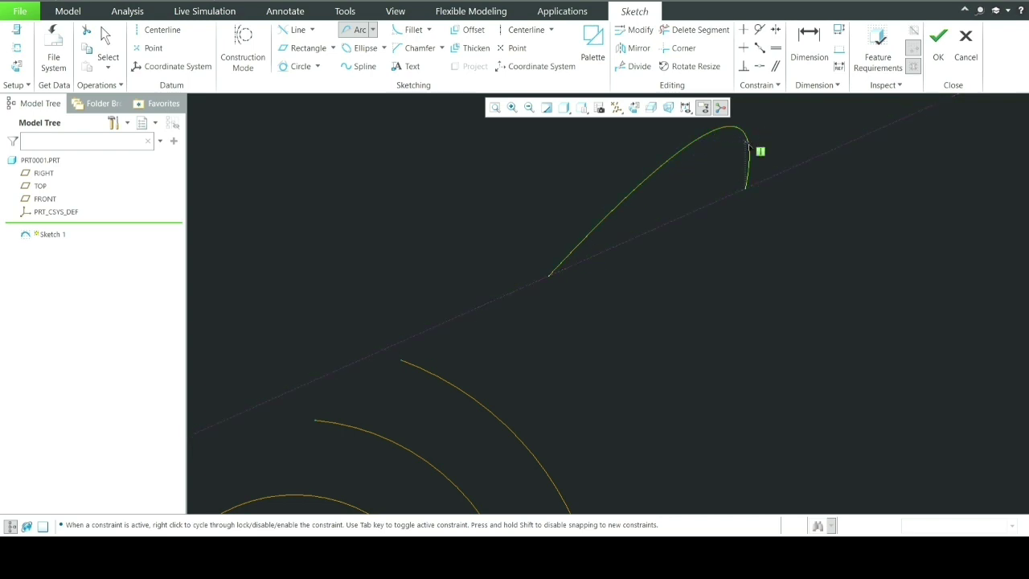
scroll(707, 216, "down", 2)
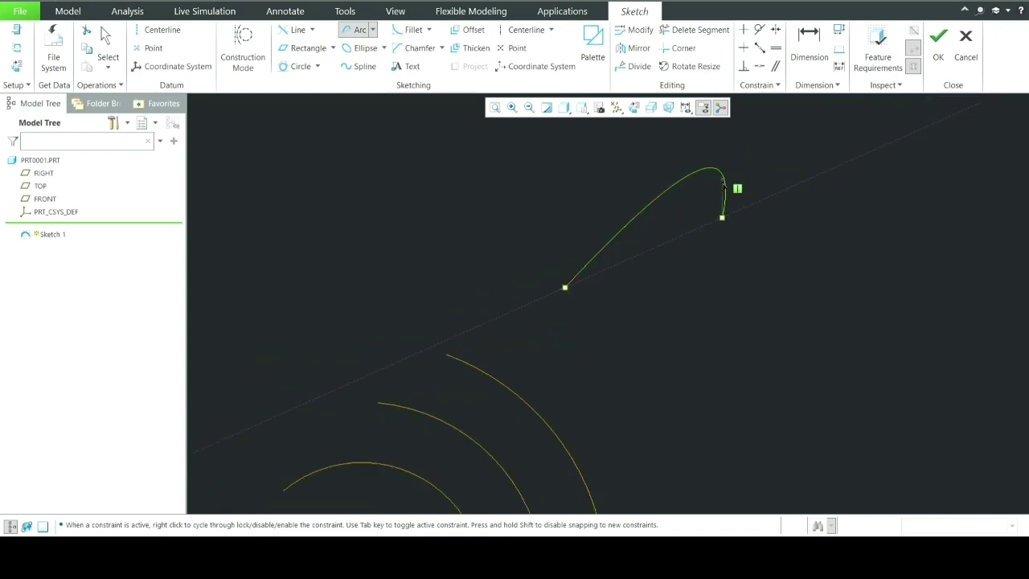
left_click(734, 230)
middle_click(735, 230)
- Select all the sketched geometry and delete it to clear the sketch
scroll(725, 246, "down", 2)
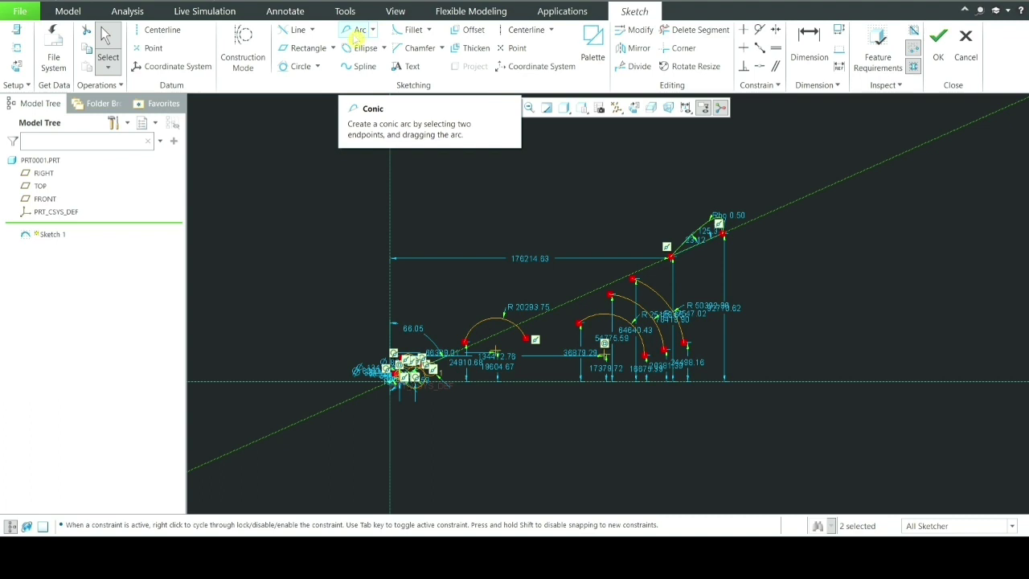
scroll(568, 215, "down", 1)
scroll(567, 214, "down", 1)
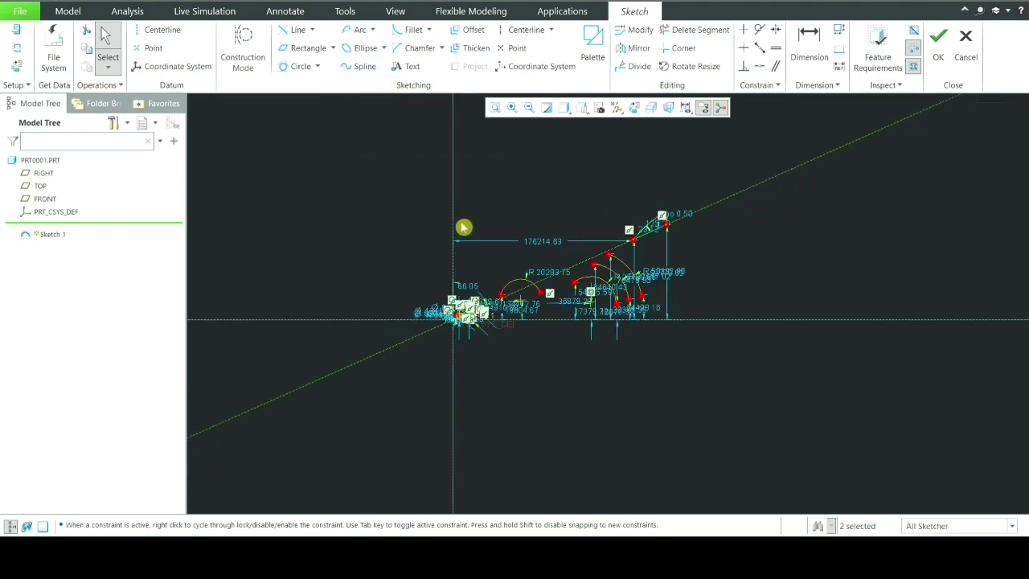
key("ctrl+a")
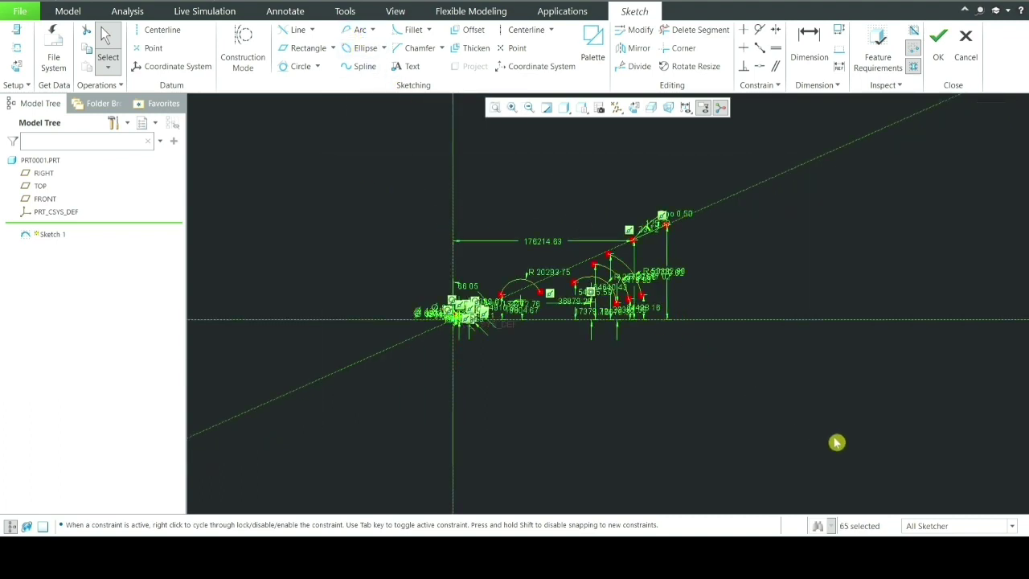
key("Delete")
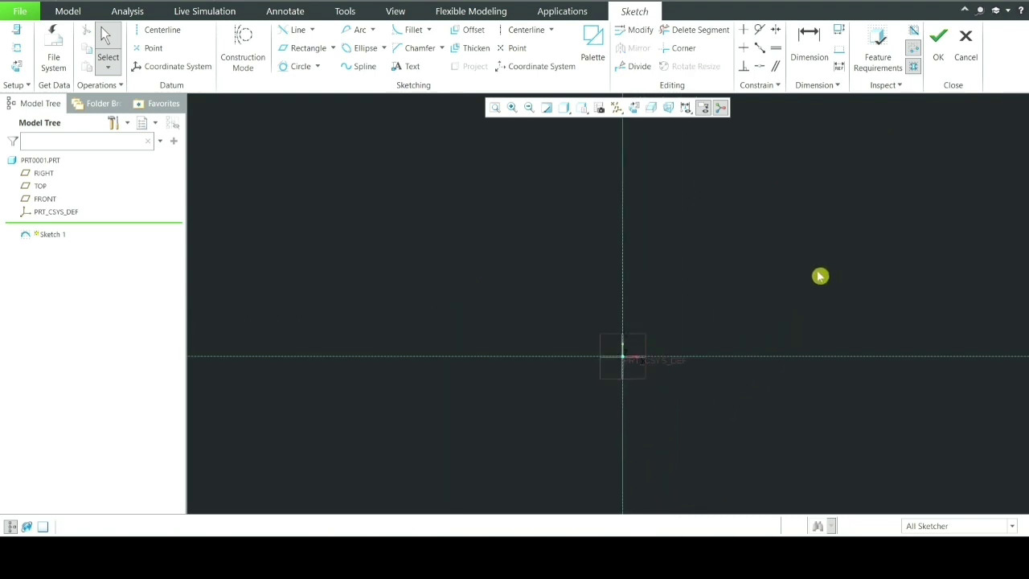
- Sketch a slightly tilted Axis Ends Ellipse above the horizontal axis, centered about 14740 to the right of the vertical axis
left_click(385, 48)
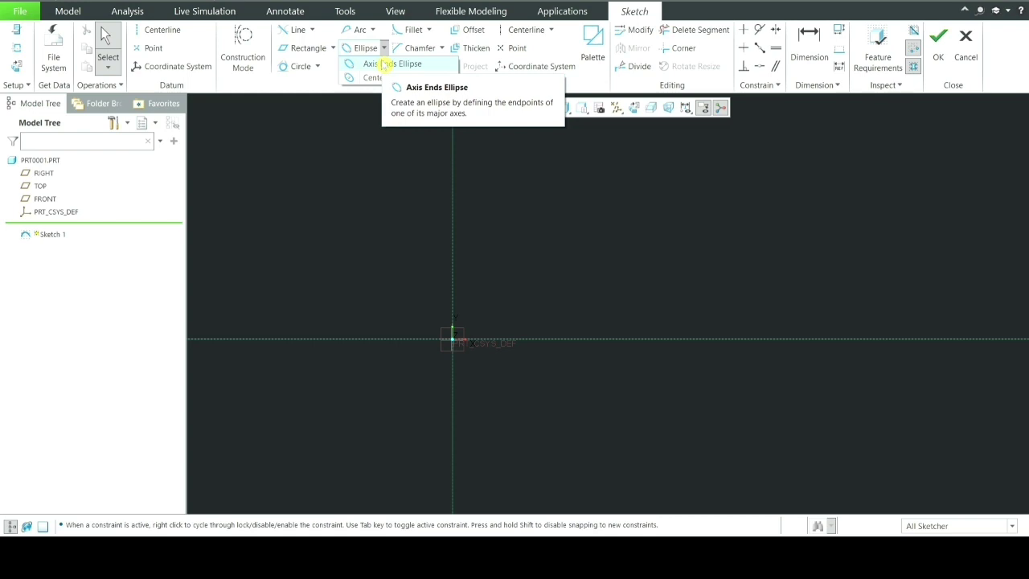
left_click(385, 64)
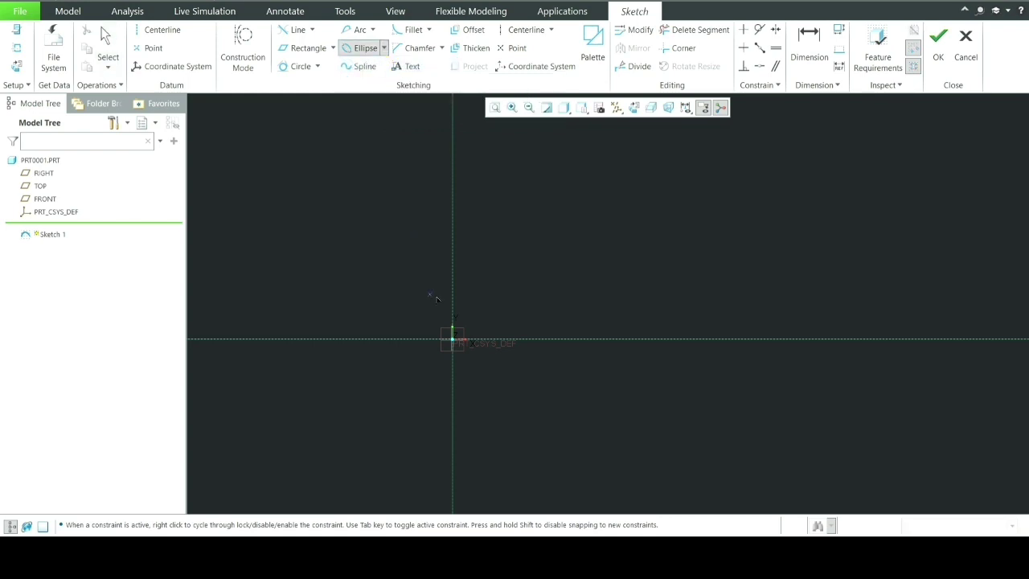
mouse_move(437, 299)
middle_mouse_down("shift")
mouse_move(501, 298)
mouse_move(587, 227)
mouse_move(524, 353)
middle_mouse_up("shift")
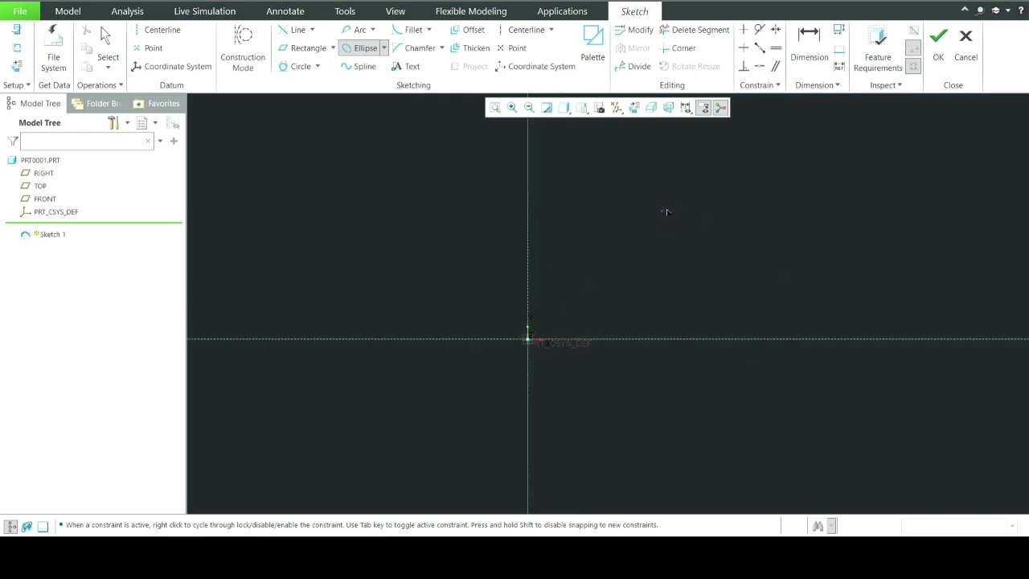
left_click(943, 178)
left_click(938, 191)
scroll(961, 185, "down", 2)
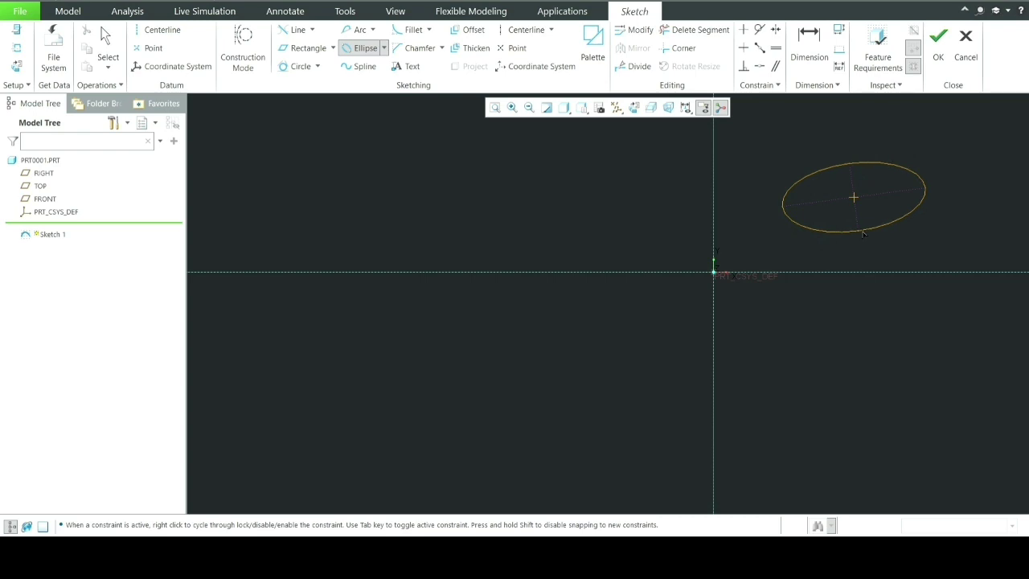
left_click(863, 233)
scroll(924, 198, "down", 2)
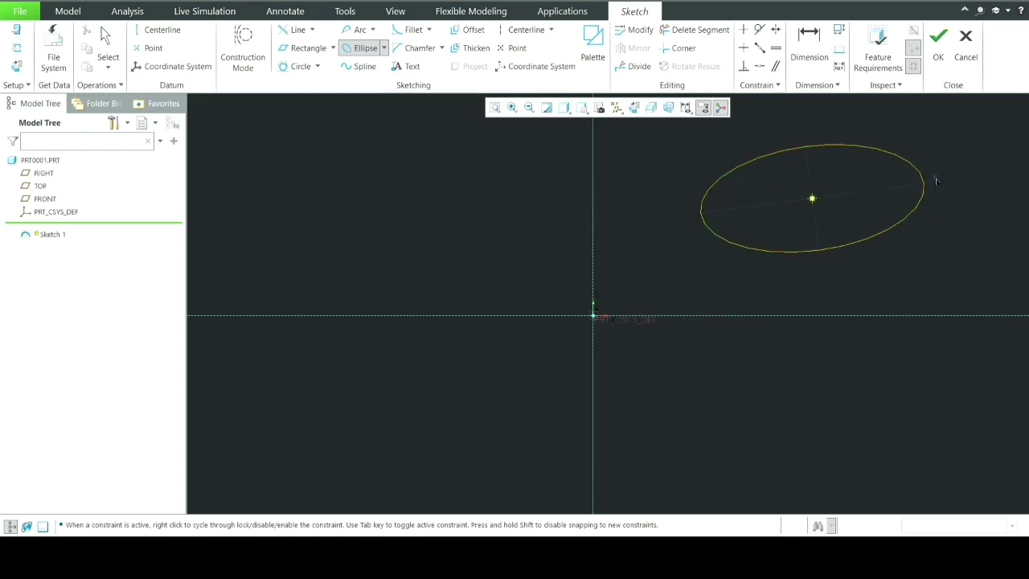
scroll(931, 173, "down", 1)
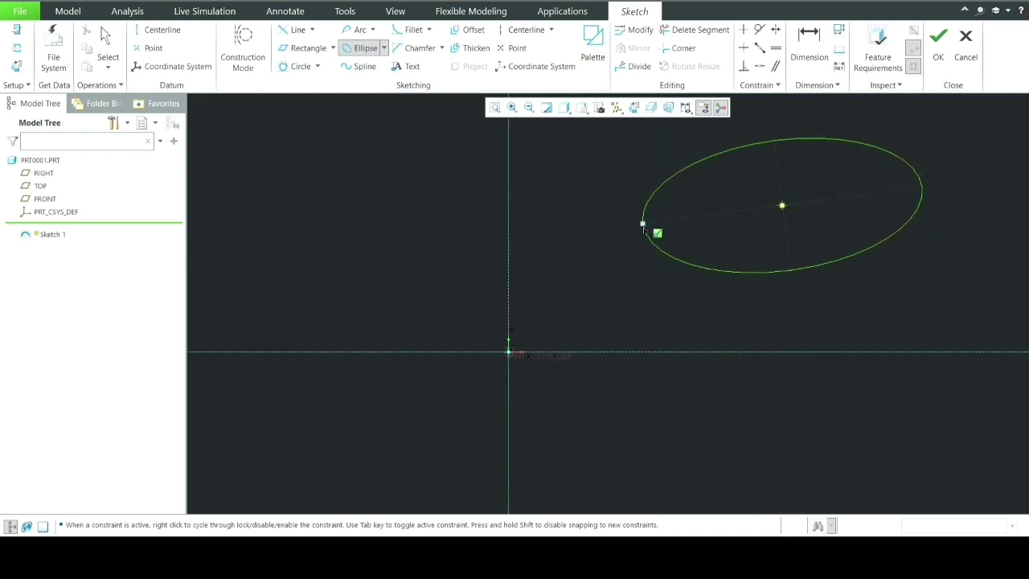
left_click(643, 224)
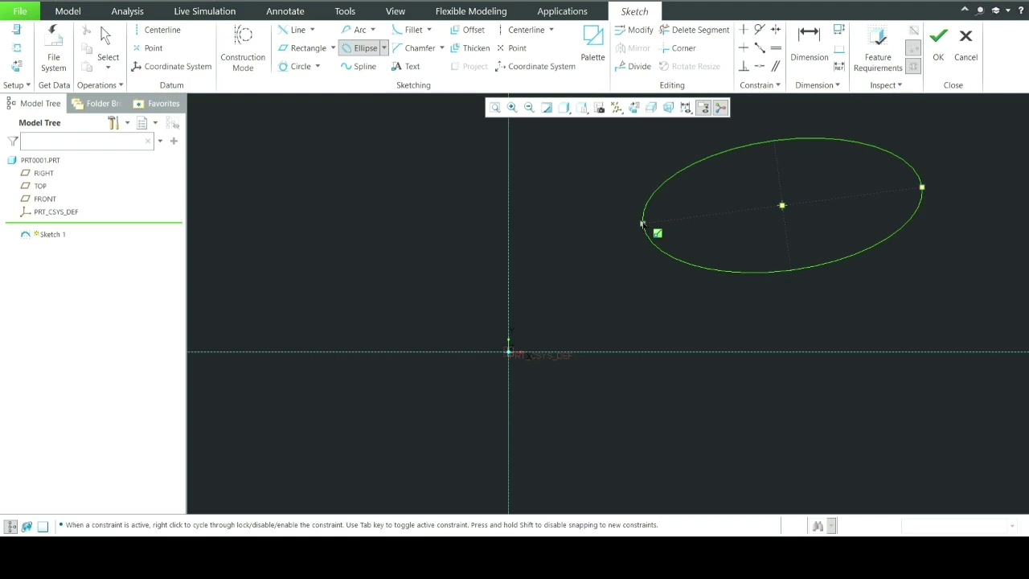
left_click(920, 186)
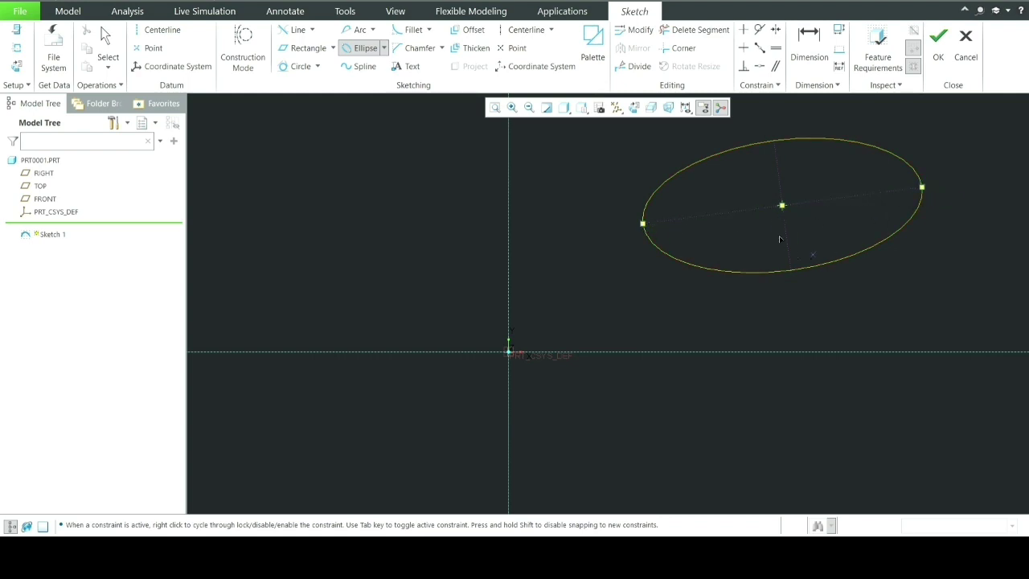
left_click(821, 260)
- Sketch a horizontal Center and Axis Ellipse about 37412 by 14469, centered about 32510 left of the vertical axis and 13759 above the horizontal axis
left_click(384, 50)
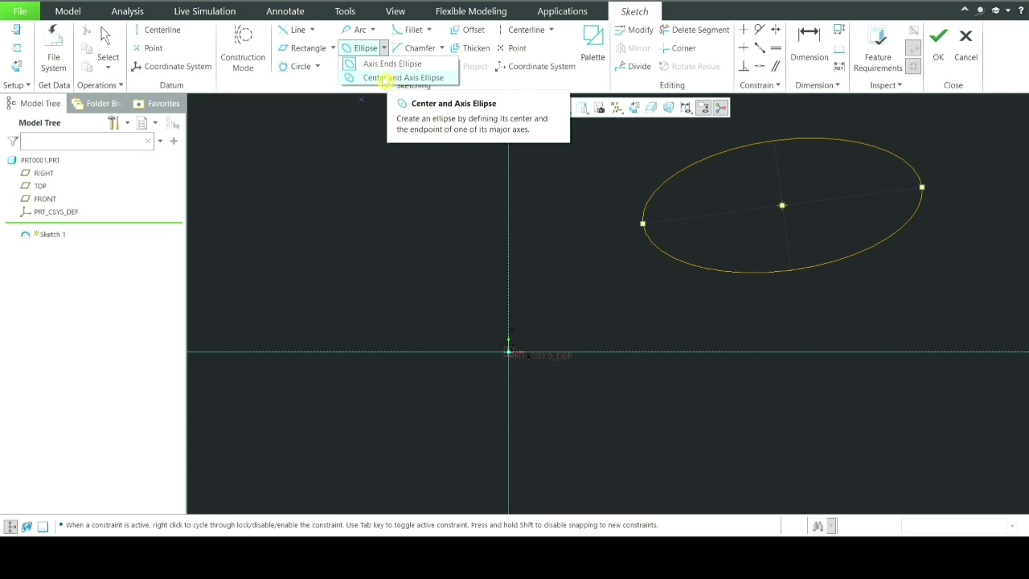
left_click(394, 77)
scroll(506, 215, "up", 3)
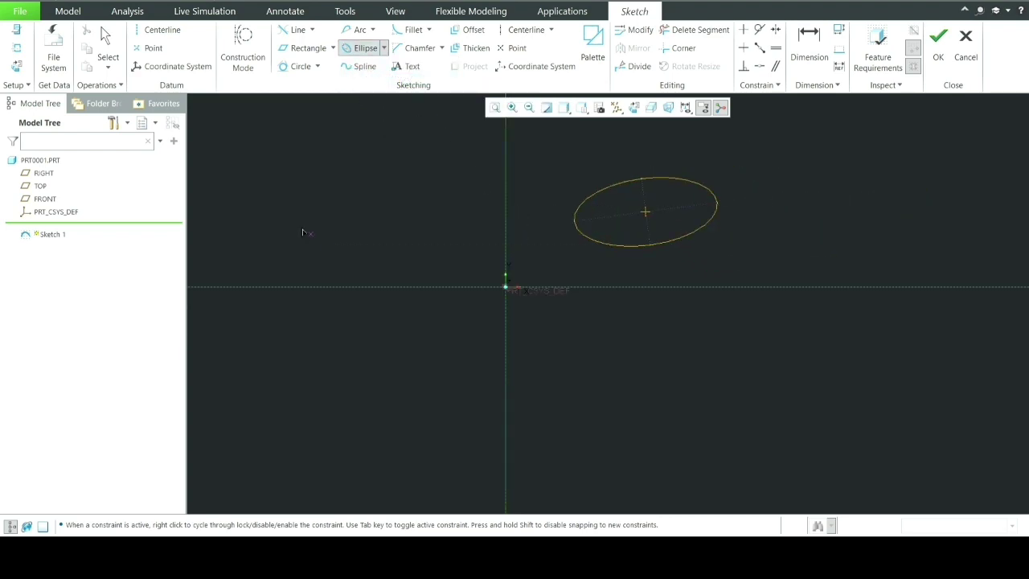
scroll(438, 225, "up", 2)
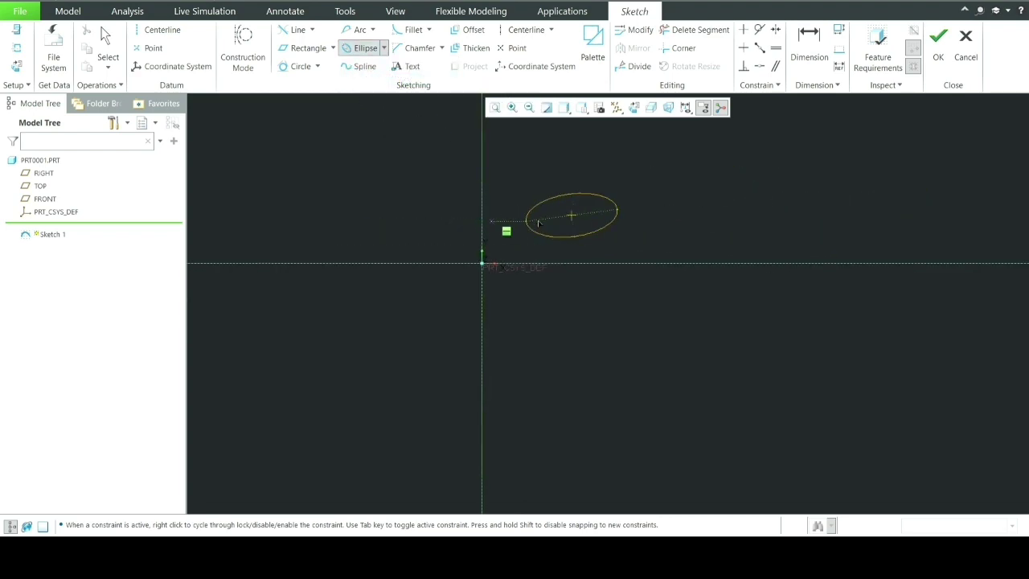
left_click(285, 180)
scroll(388, 188, "up", 2)
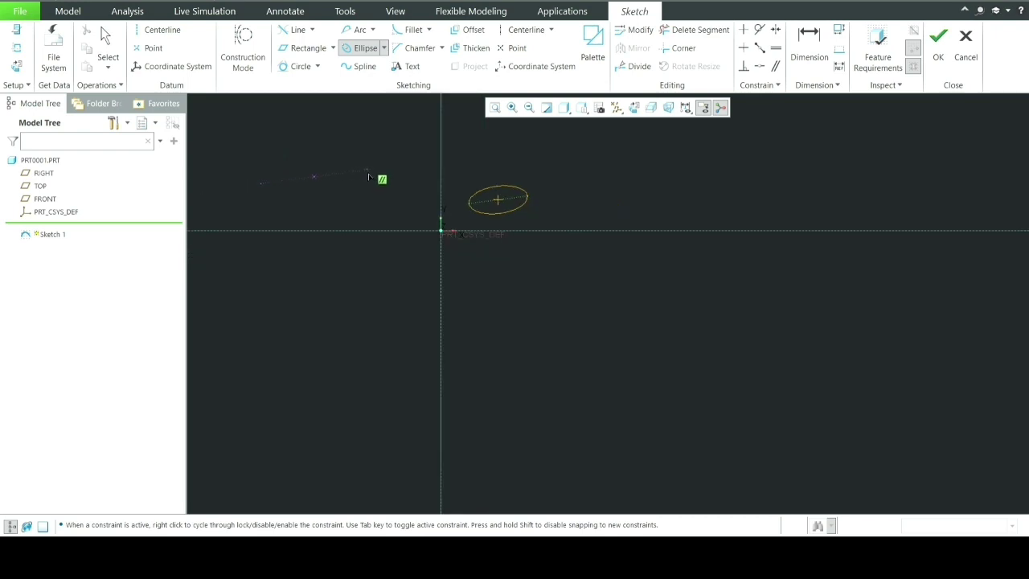
scroll(272, 187, "down", 3)
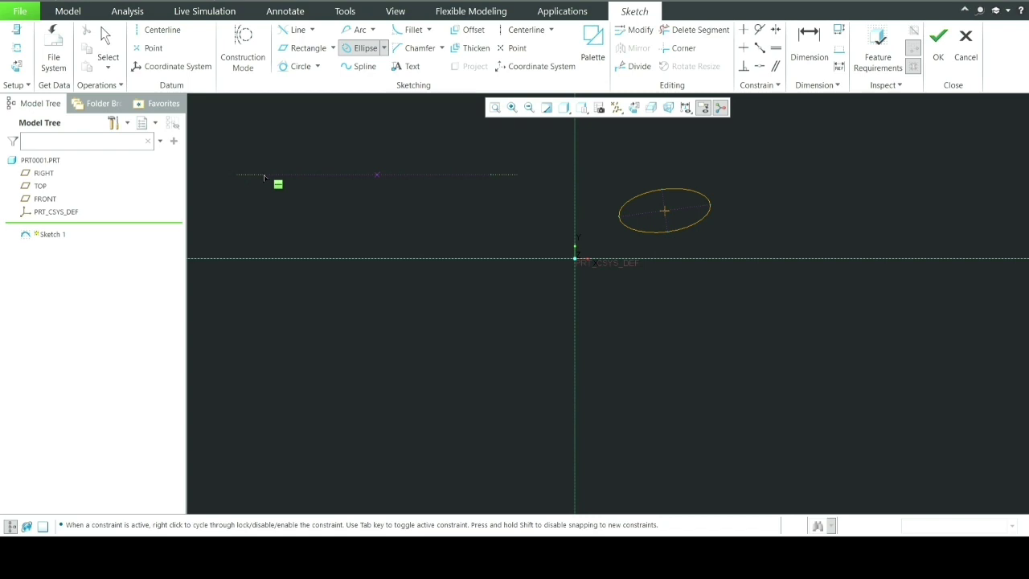
left_click(264, 176)
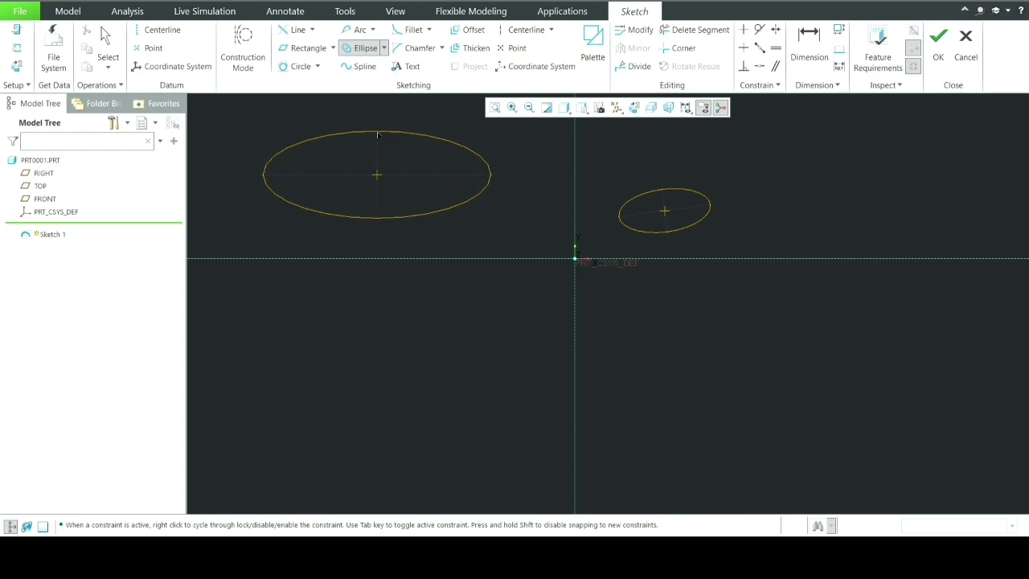
left_click(378, 134)
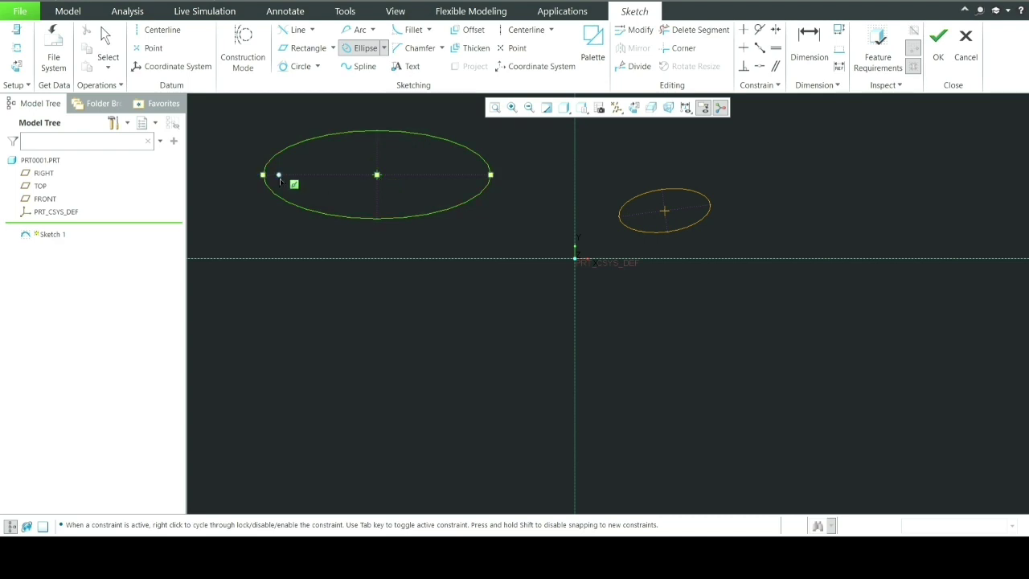
scroll(479, 220, "down", 3)
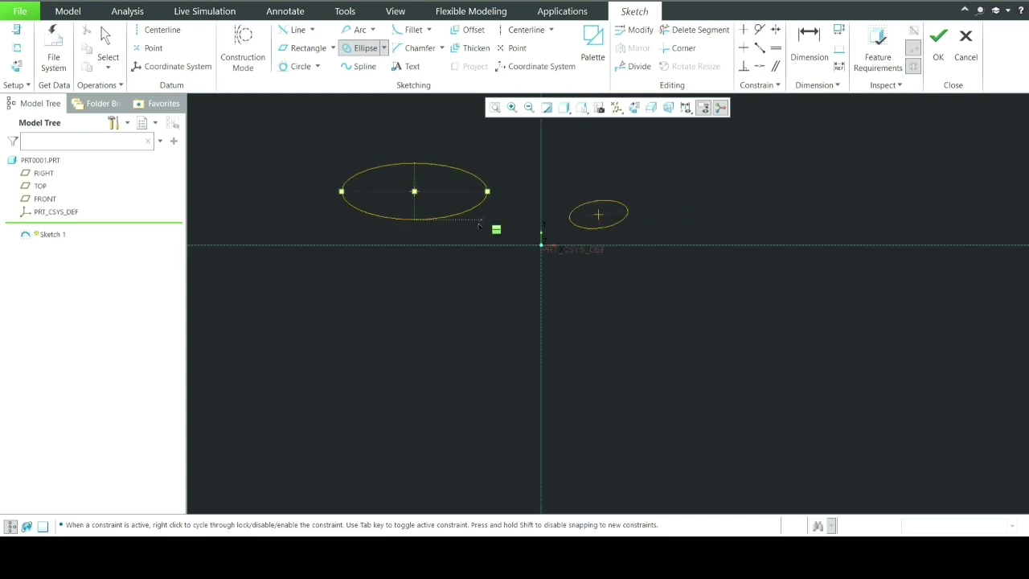
scroll(484, 169, "up", 2)
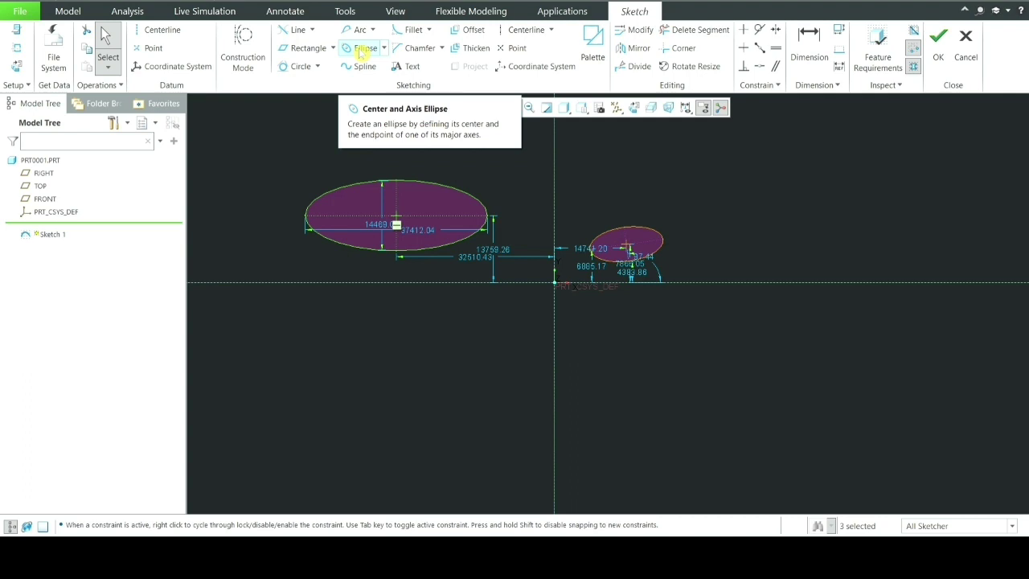
scroll(567, 303, "down", 1)
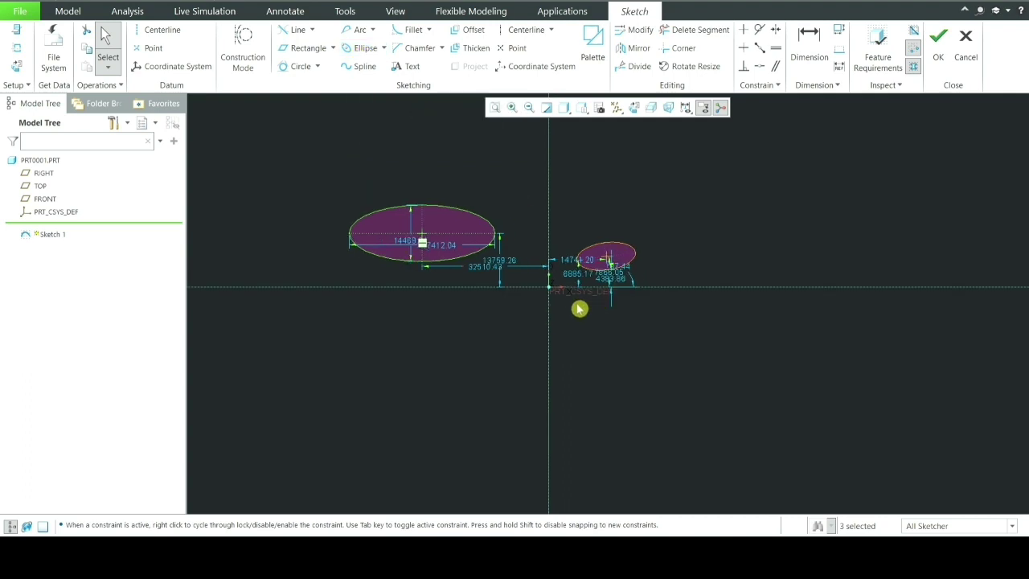
- Sketch a wavy six-point spline above the horizontal axis, running from about 98201 to about 250833 right of the vertical axis
left_click(347, 72)
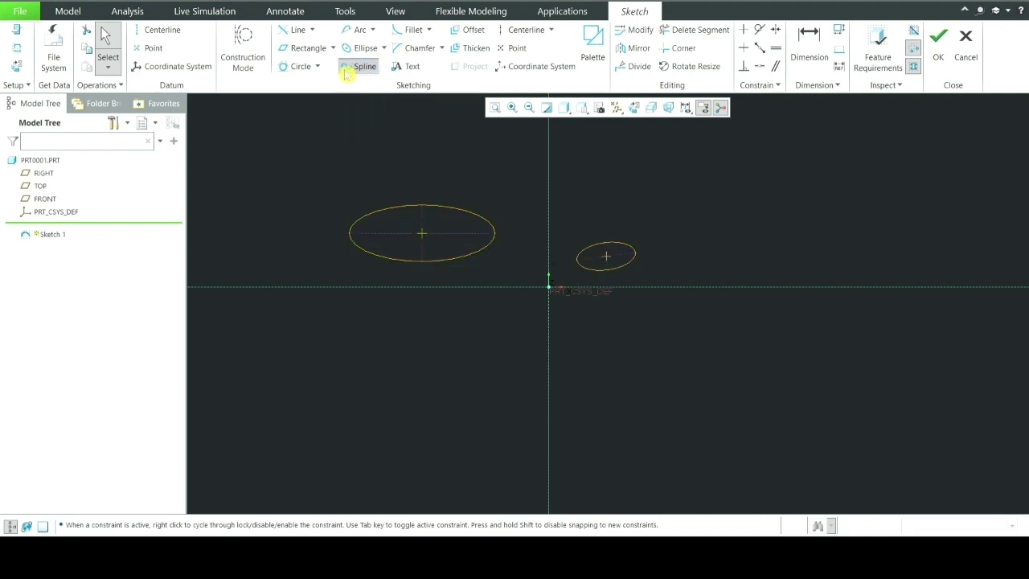
scroll(398, 270, "down", 5)
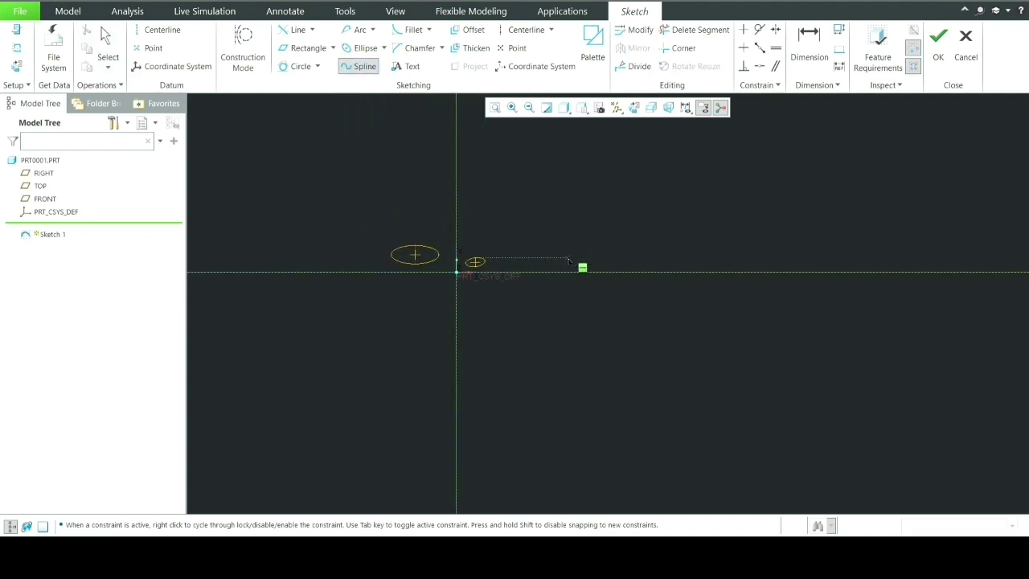
scroll(643, 230, "down", 2)
scroll(643, 228, "up", 4)
scroll(634, 241, "up", 2)
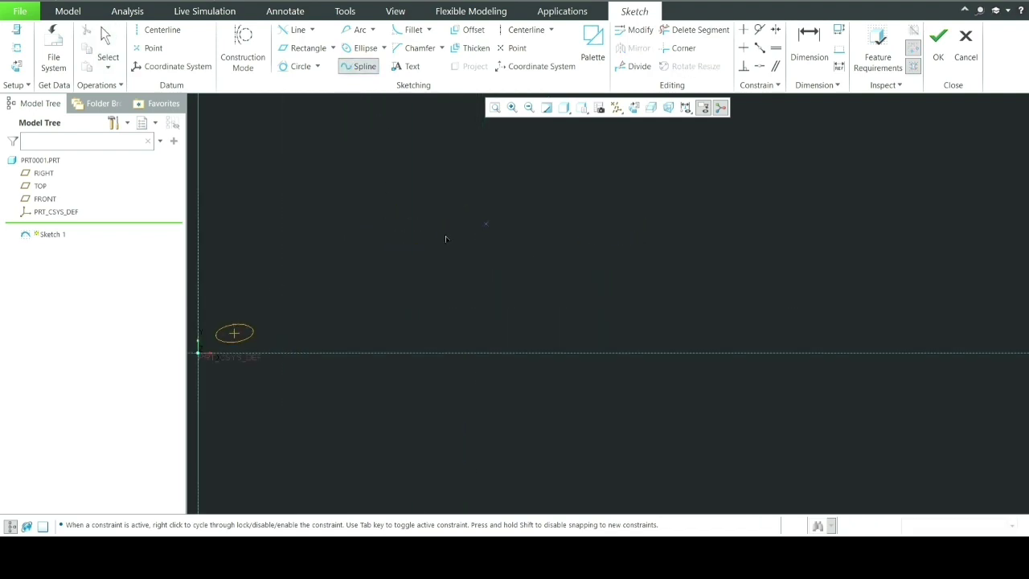
left_click(442, 240)
scroll(507, 216, "down", 1)
scroll(511, 210, "up", 2)
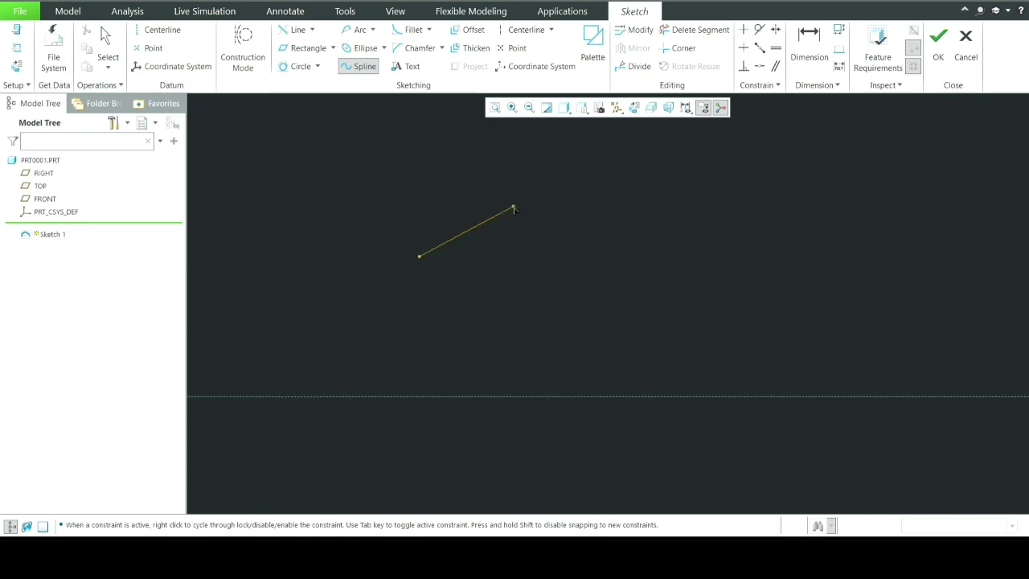
left_click(483, 155)
left_click(609, 235)
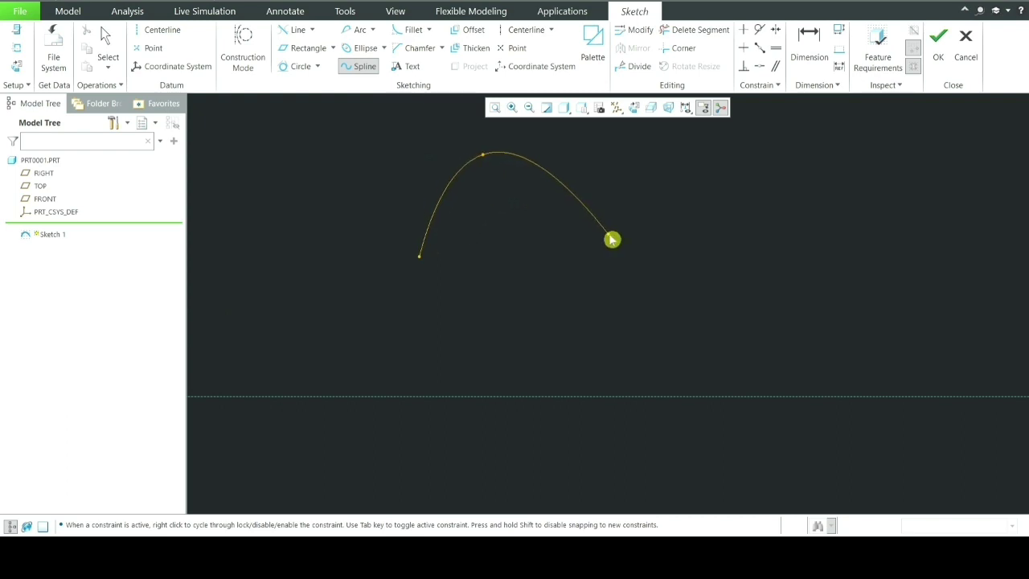
left_click(673, 187)
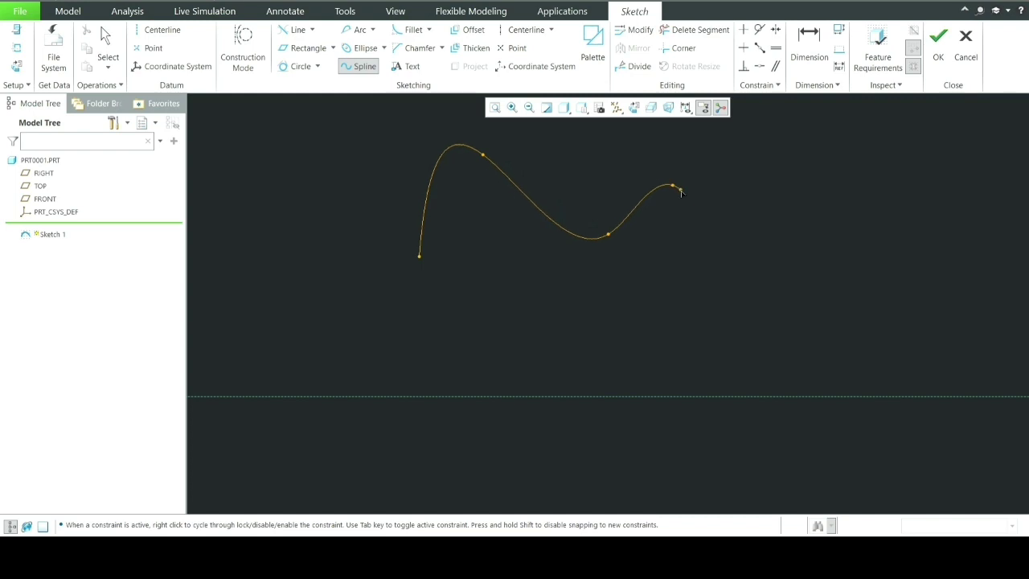
left_click(768, 229)
left_click(770, 246)
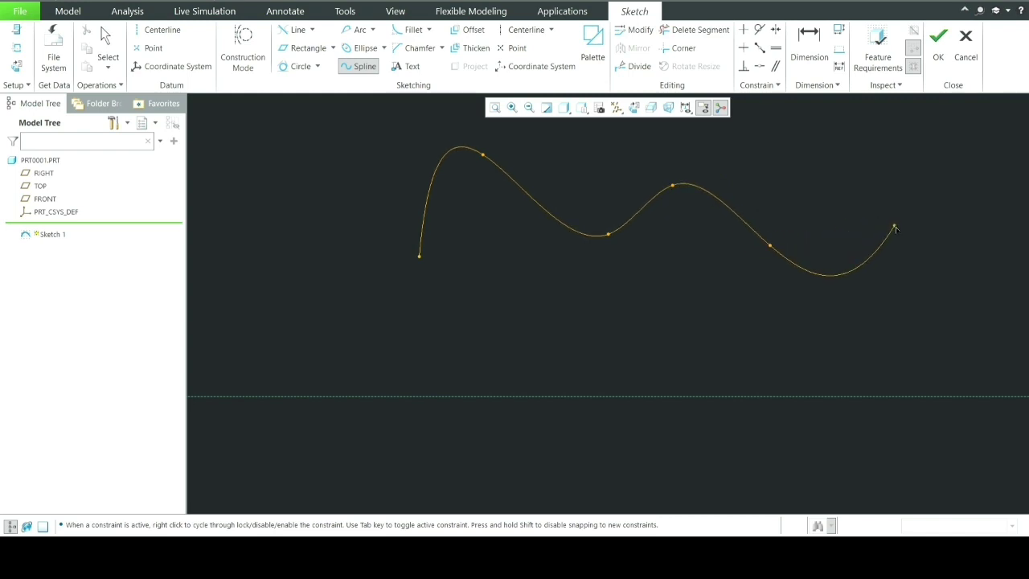
left_click(896, 230)
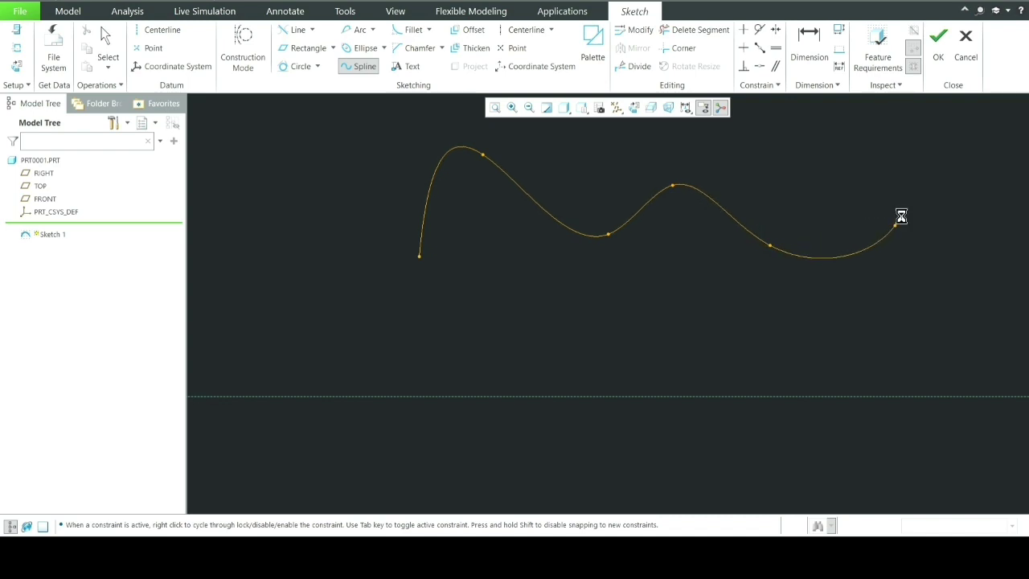
middle_click(902, 220)
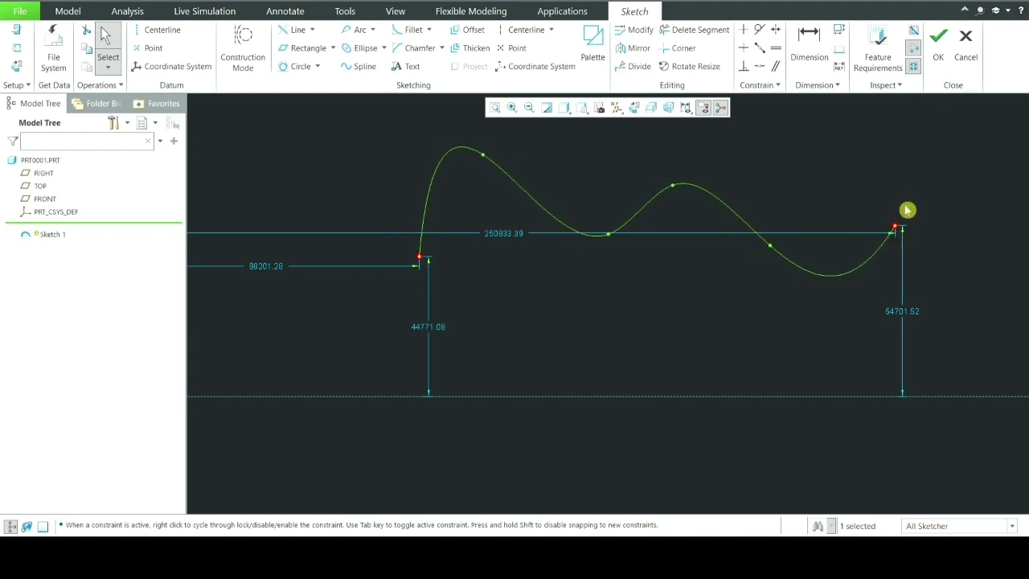
- Select the spline and both ellipses and delete them to clear the sketch
scroll(602, 268, "down", 1)
scroll(602, 267, "down", 1)
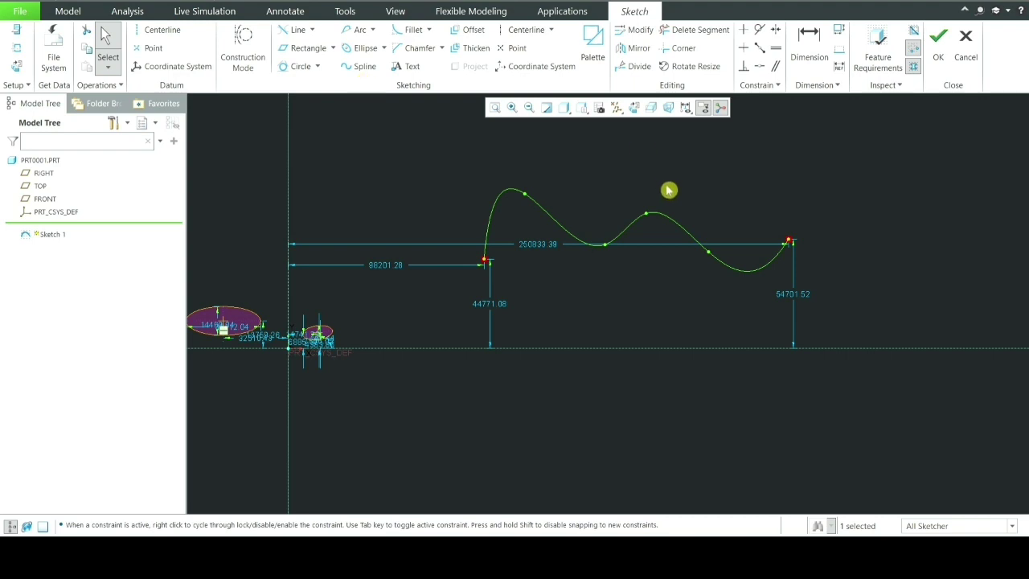
scroll(671, 197, "down", 3)
left_click_drag(873, 158, 363, 317)
key("Delete")
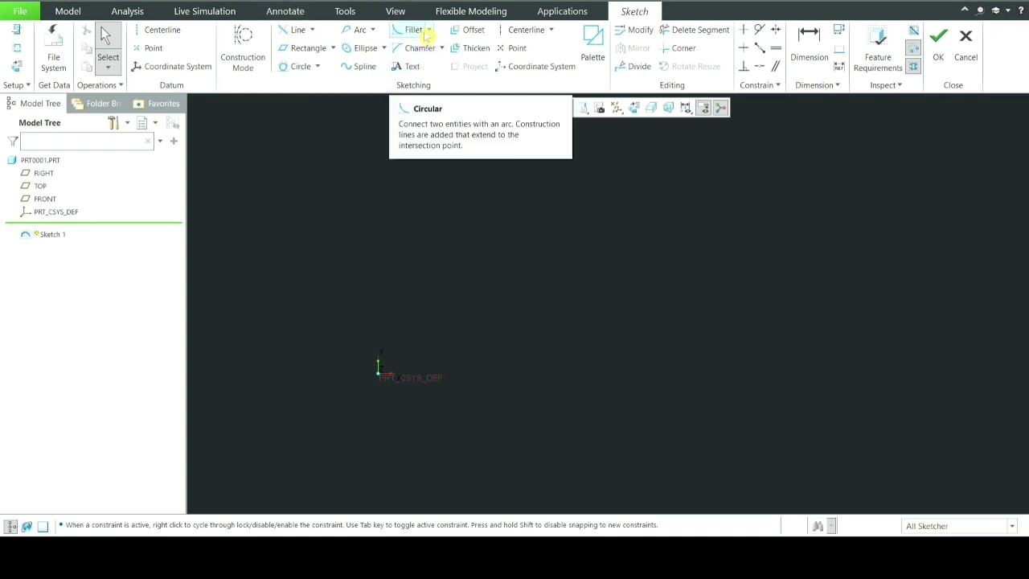
- Sketch a Corner Rectangle about 345034 wide by 137751 high, above and to the right of the coordinate system
left_click(332, 48)
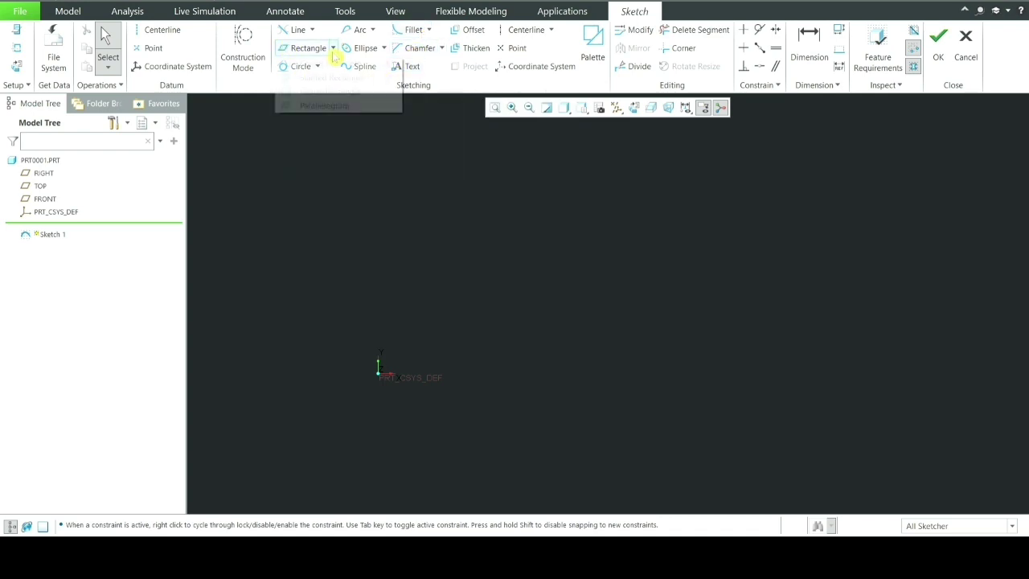
left_click(330, 64)
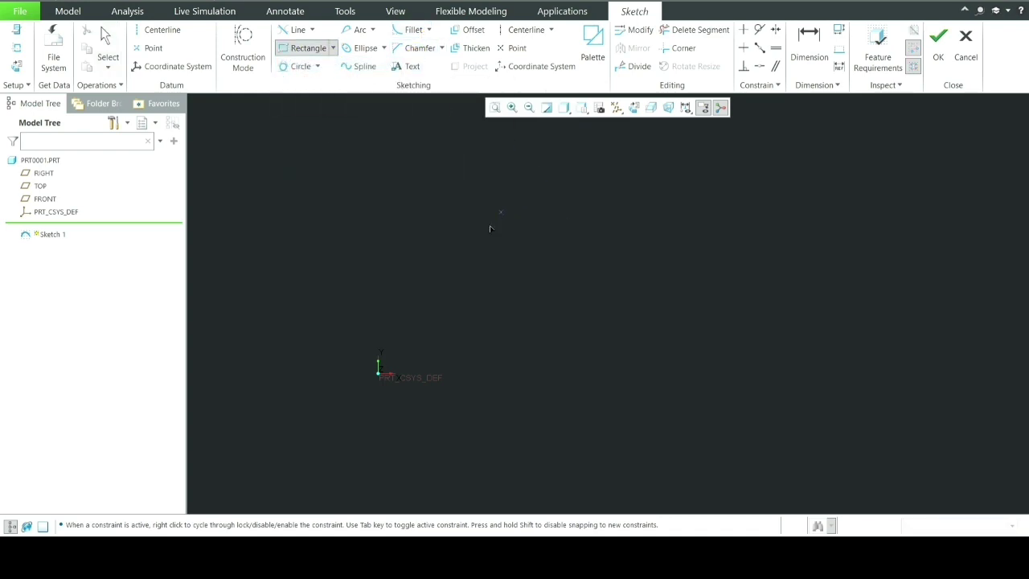
left_click(490, 227)
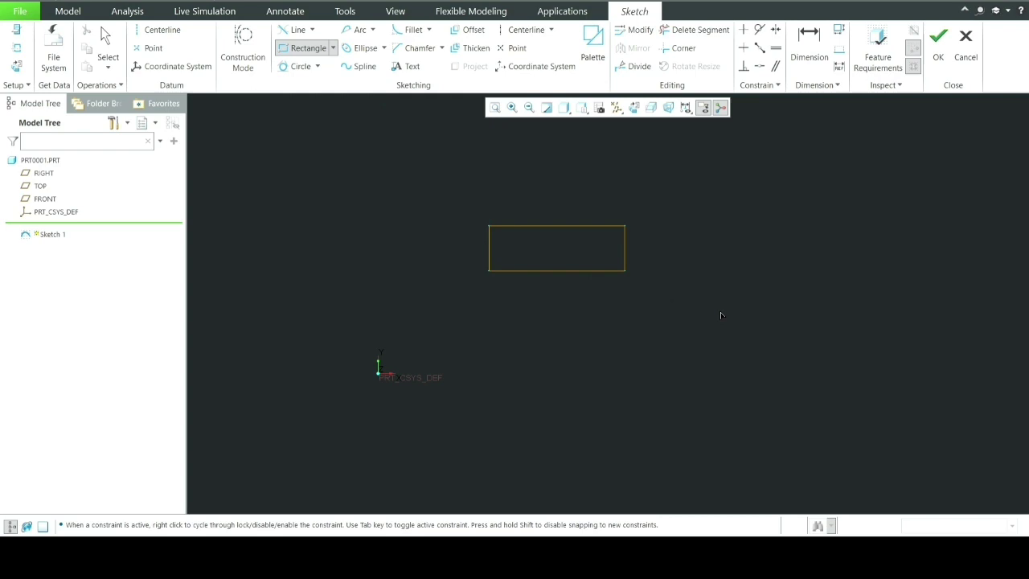
left_click(772, 339)
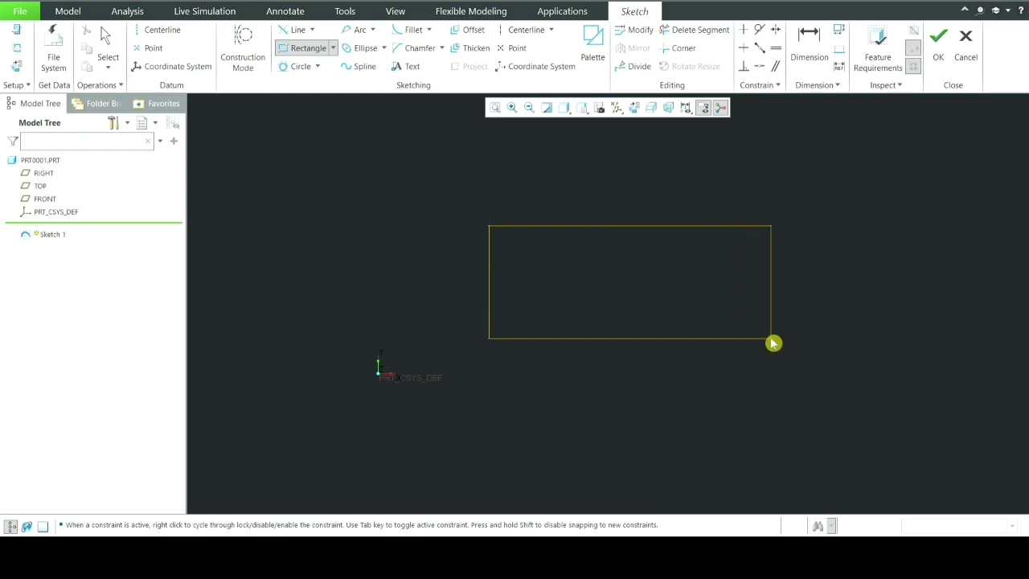
middle_click(827, 300)
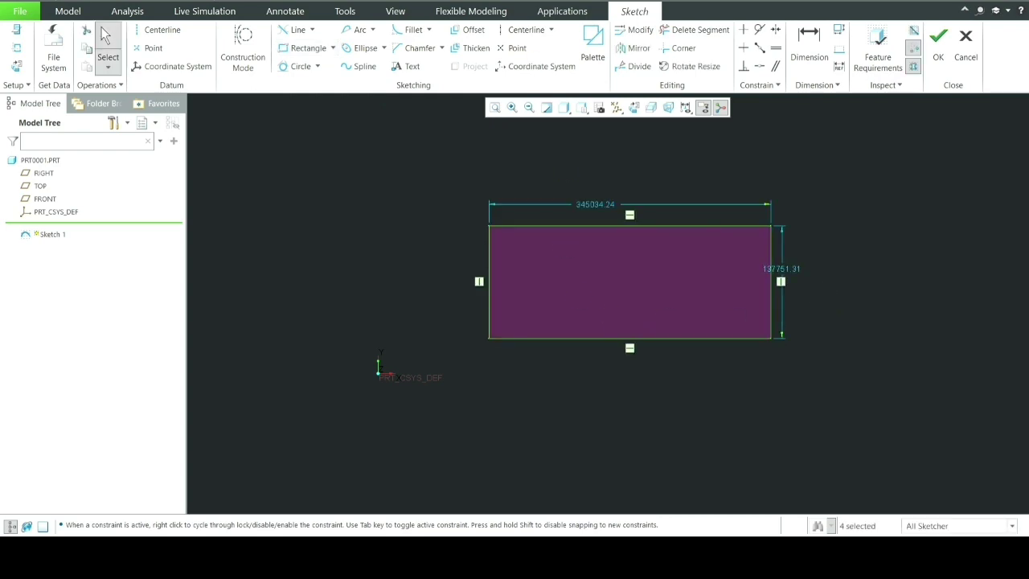
- Add a Circular fillet with a radius of about 19095 between the rectangle's top and left edges
left_click(425, 30)
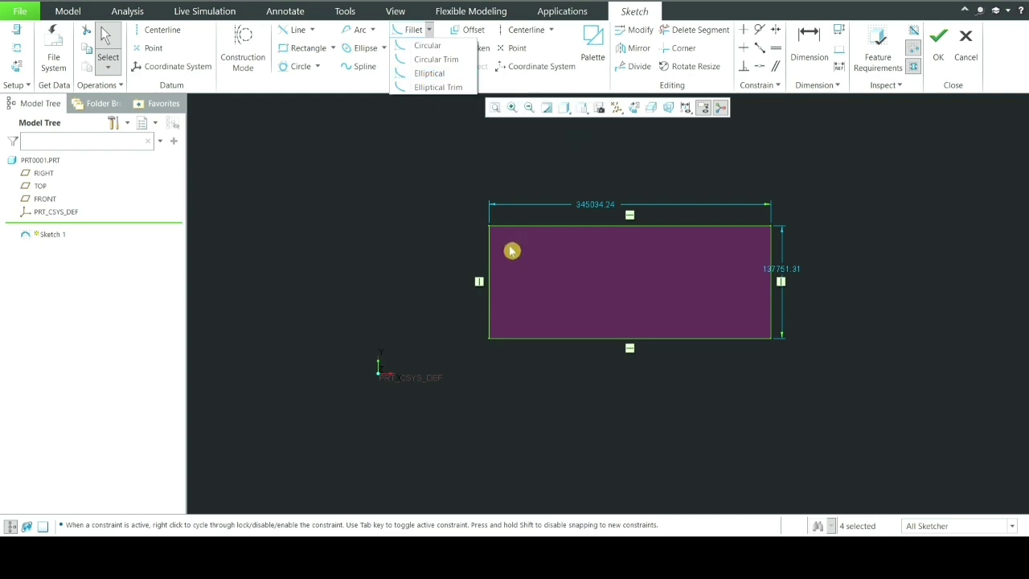
left_click(463, 48)
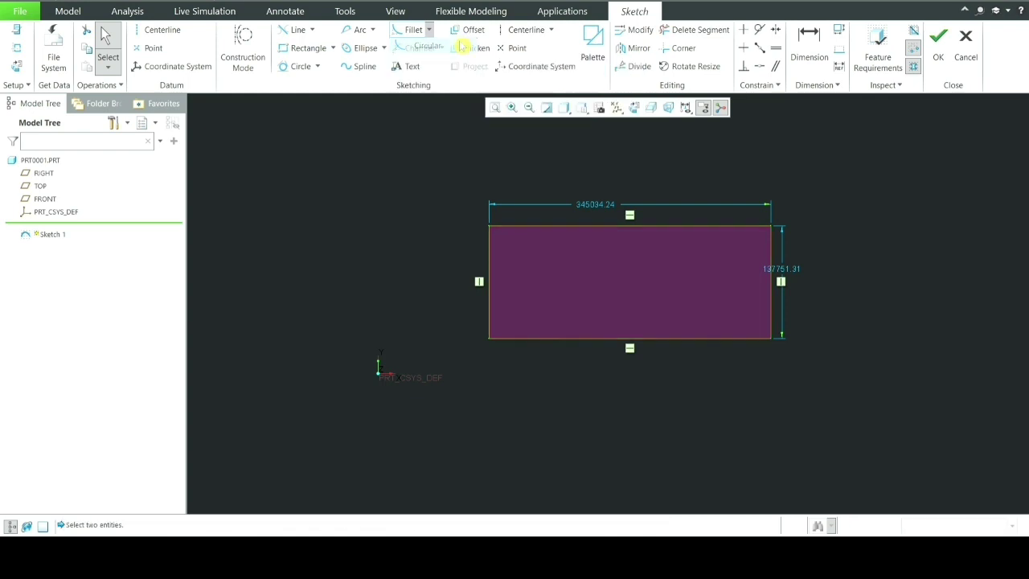
scroll(532, 251, "up", 3)
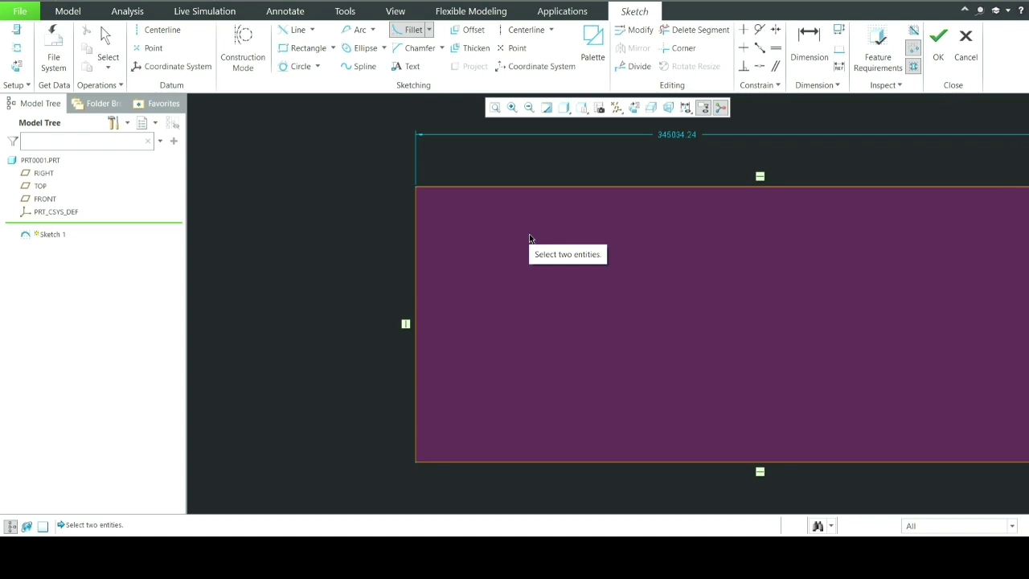
left_click(460, 189)
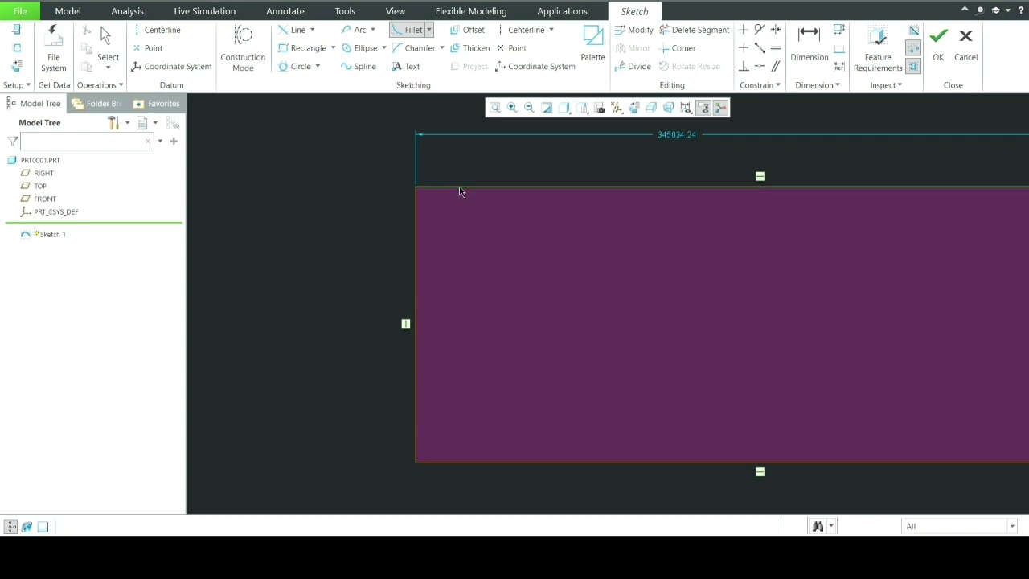
left_click(417, 226)
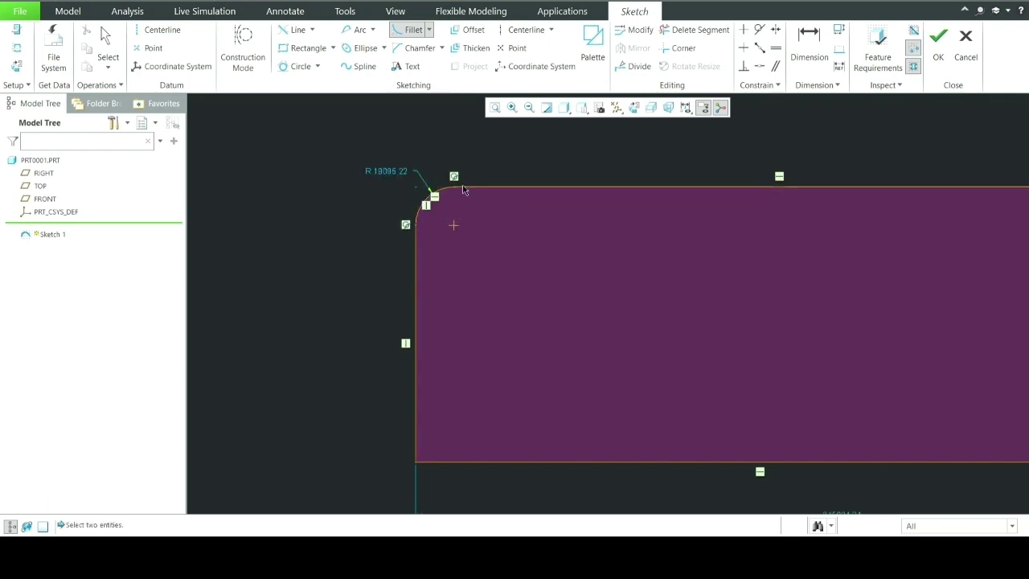
scroll(459, 191, "down", 3)
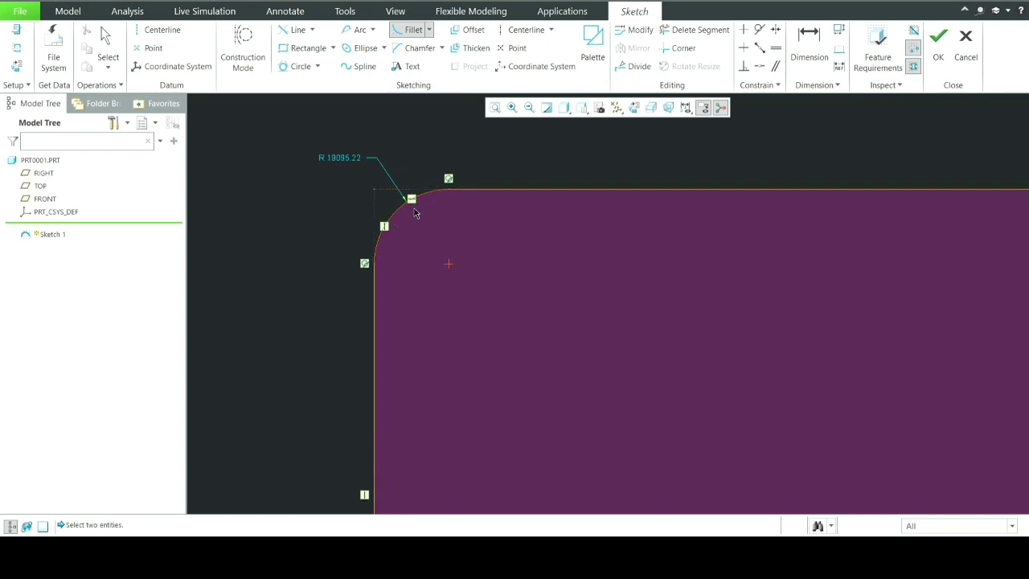
scroll(415, 213, "up", 1)
scroll(417, 209, "down", 1)
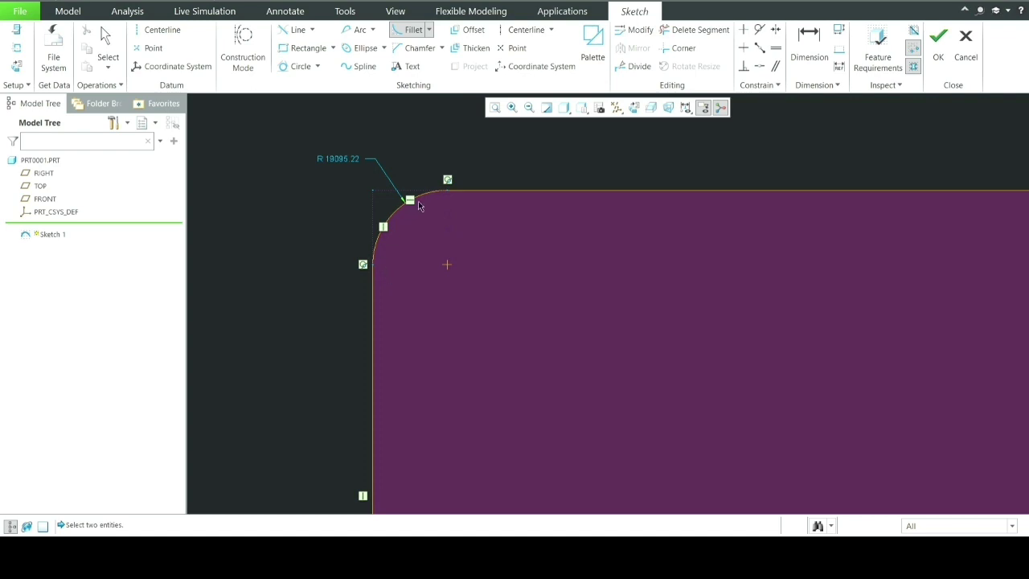
scroll(378, 235, "down", 1)
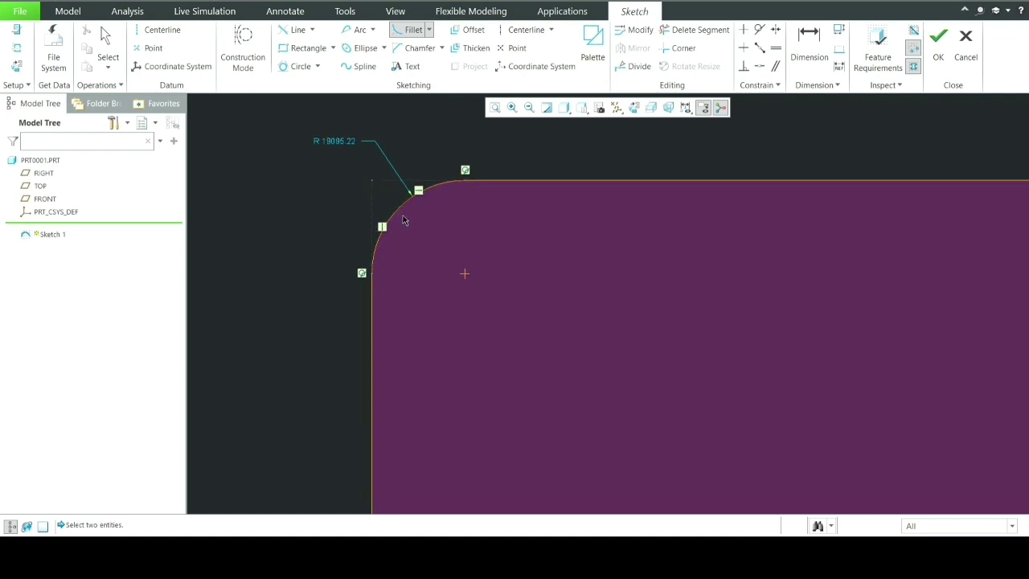
scroll(404, 220, "up", 2)
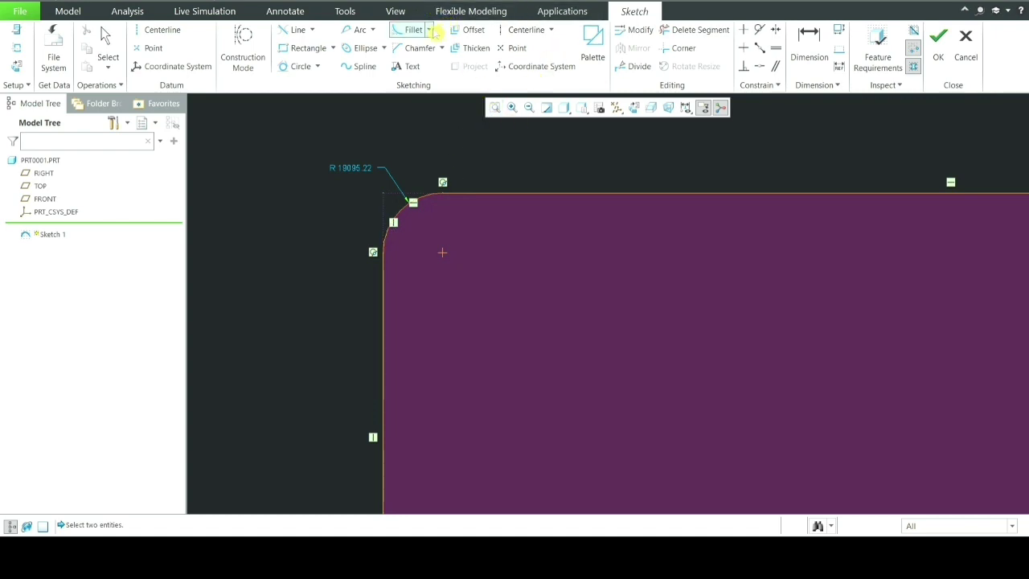
- Add a Circular Trim fillet with a radius of about 9315 between the rectangle's left and bottom edges
left_click(432, 30)
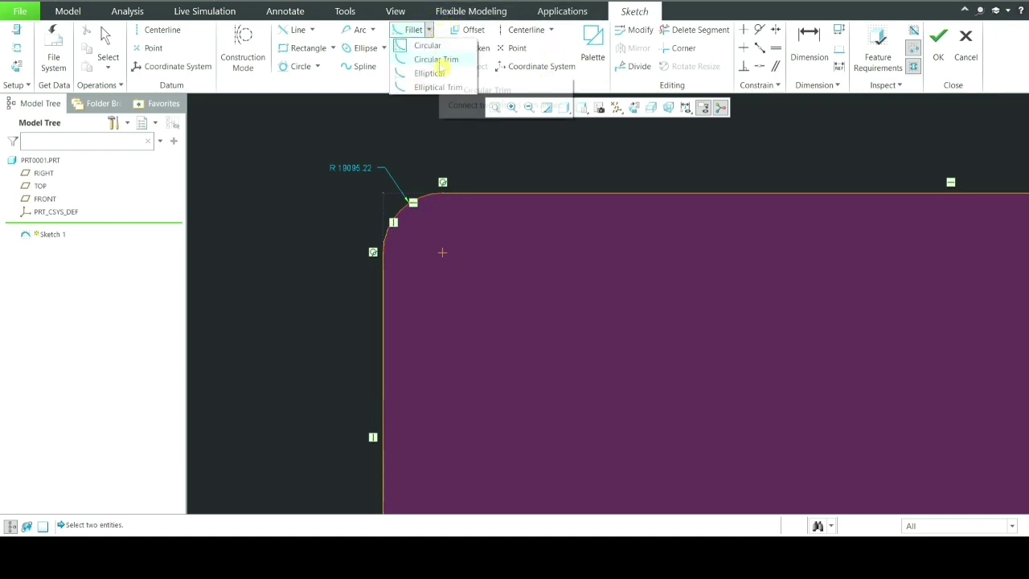
left_click(441, 63)
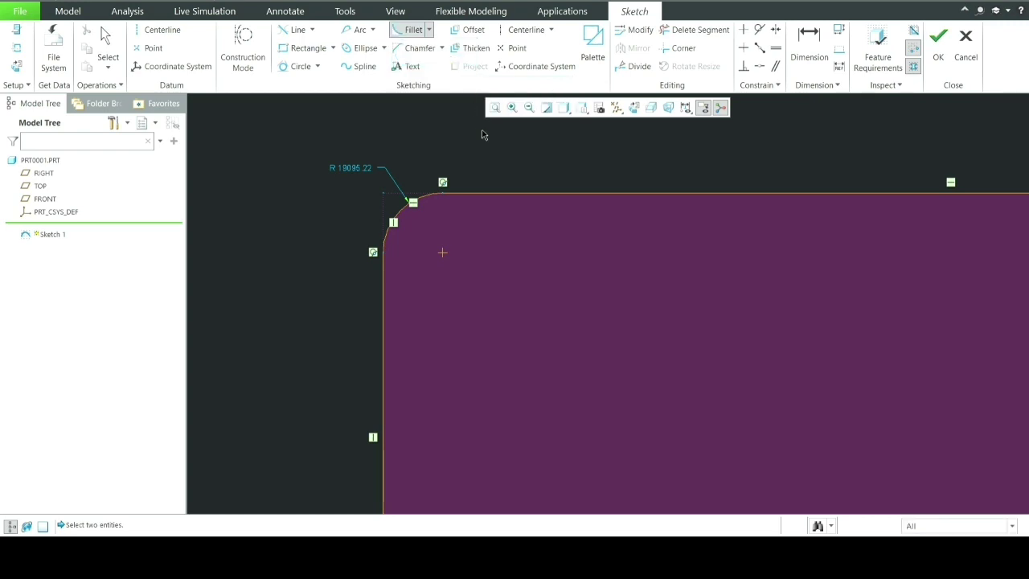
scroll(484, 134, "down", 3)
scroll(443, 333, "up", 3)
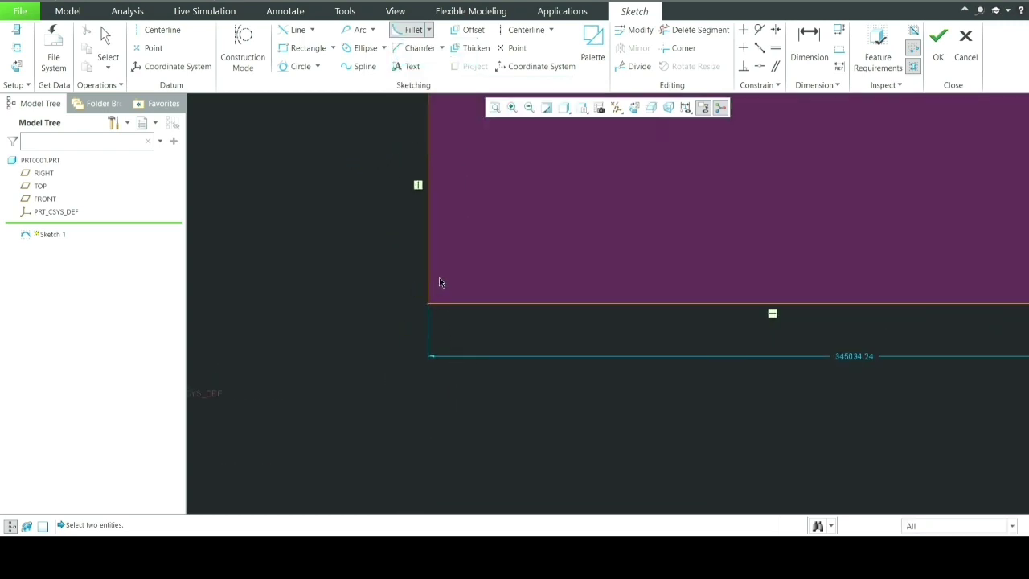
scroll(439, 321, "up", 1)
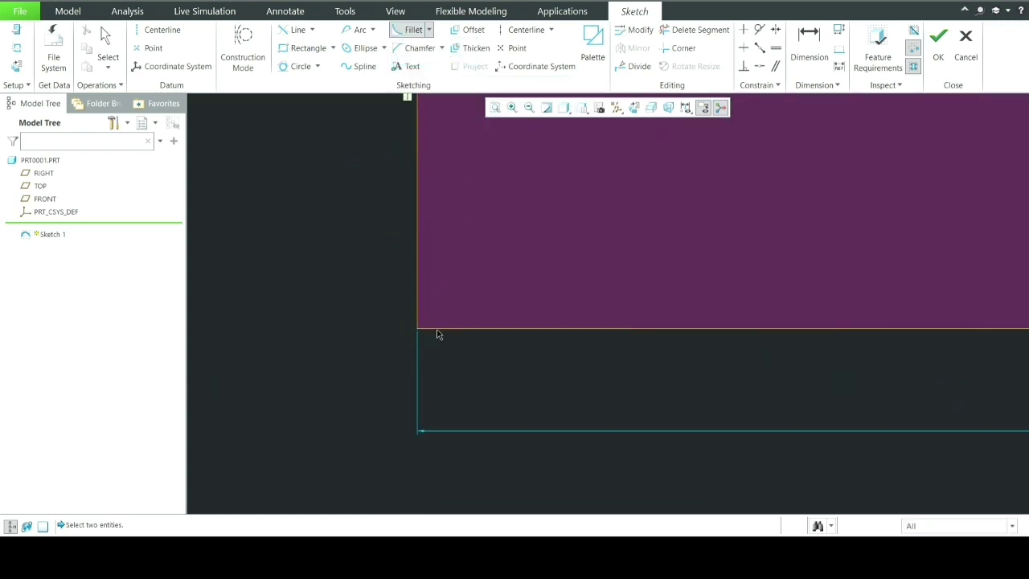
left_click(418, 292)
left_click(475, 330)
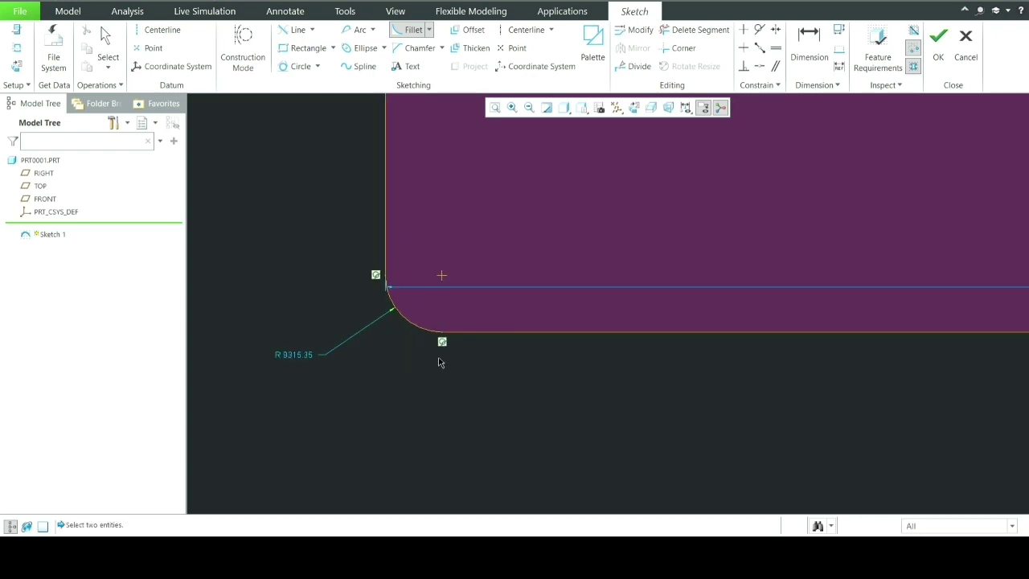
scroll(438, 346, "down", 2)
scroll(426, 338, "up", 2)
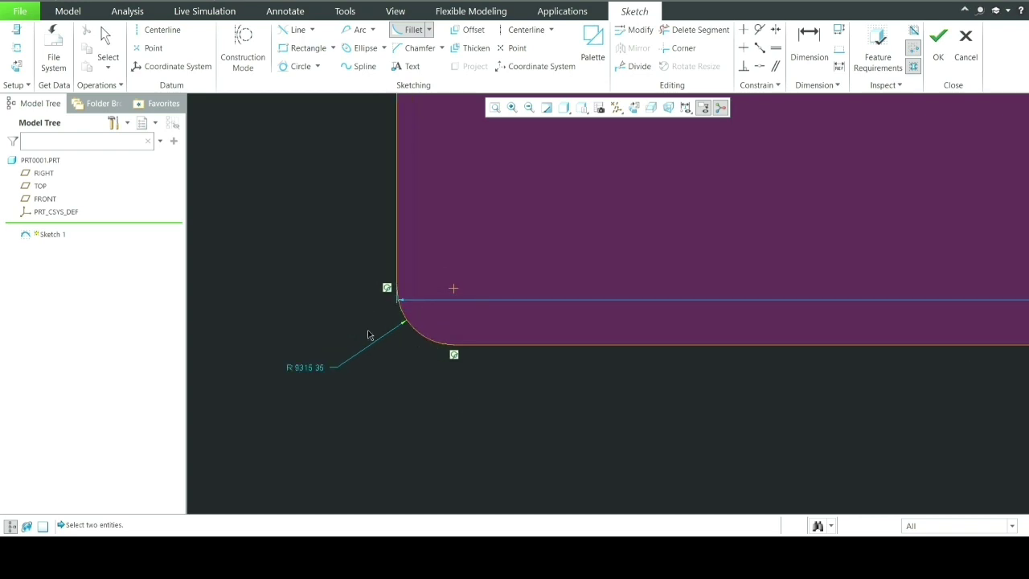
scroll(430, 414, "down", 3)
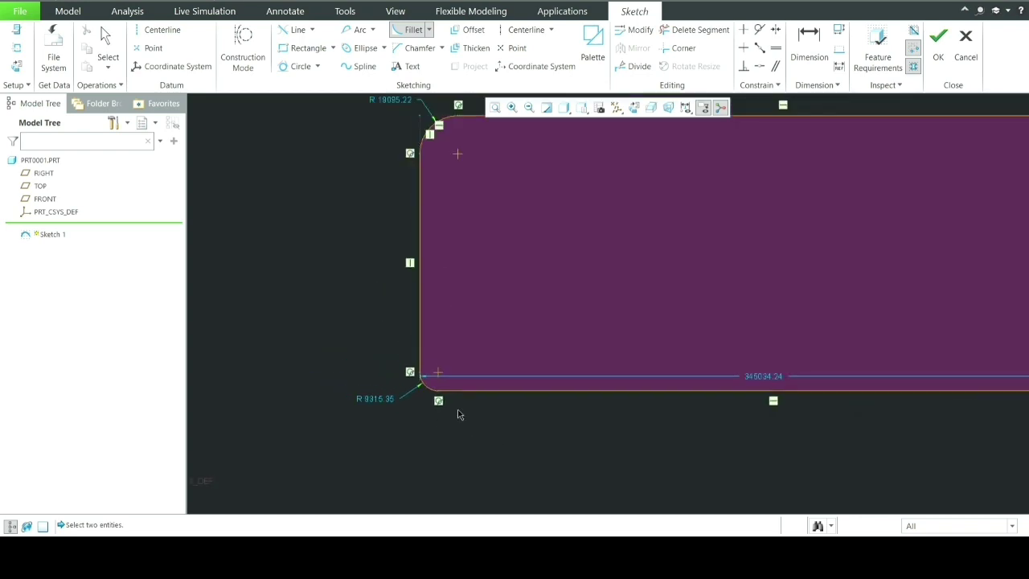
scroll(794, 415, "up", 2)
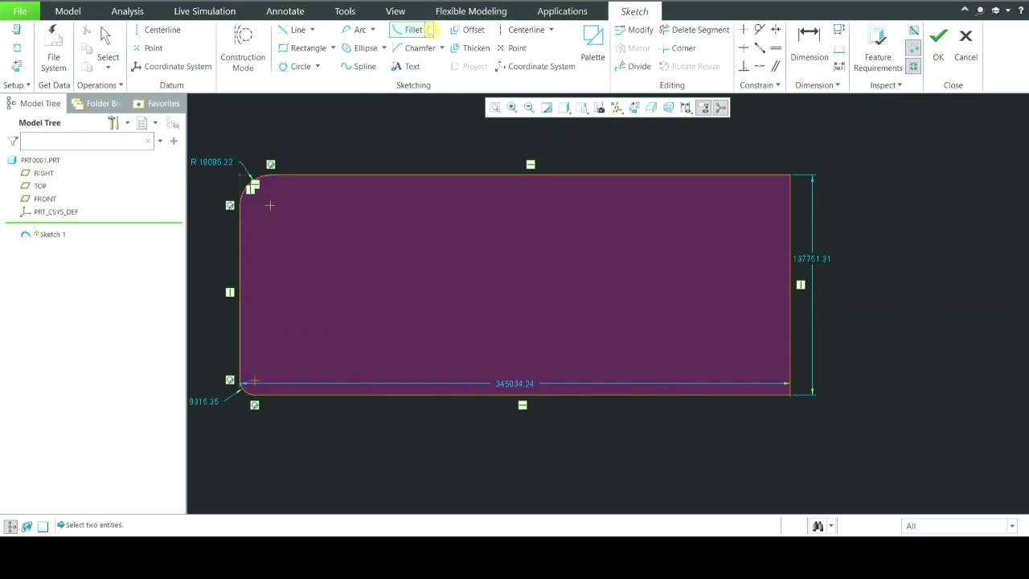
- Add an Elliptical fillet about 36071 wide and 12178 high between the rectangle's top and right edges
left_click(429, 30)
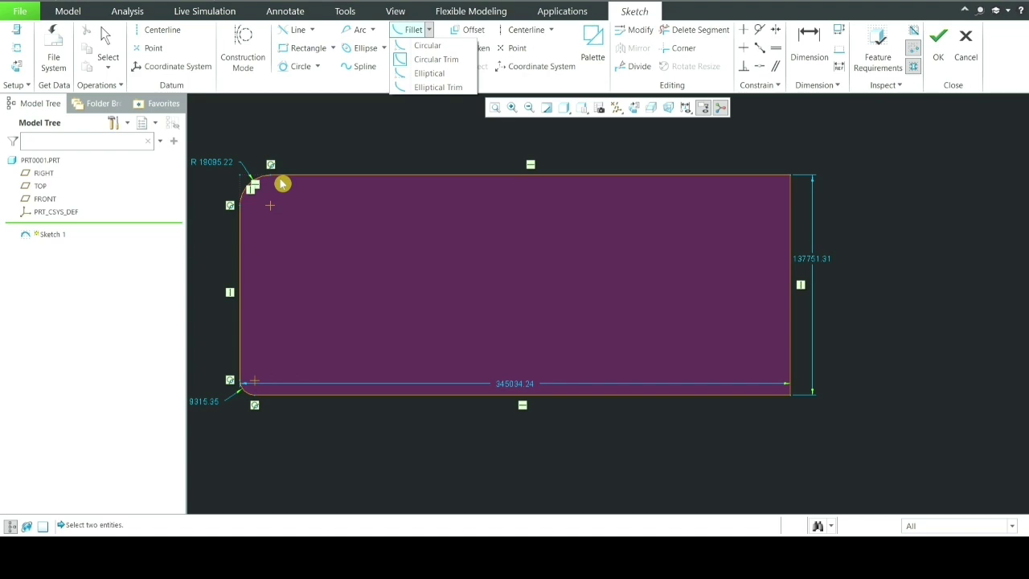
left_click(429, 74)
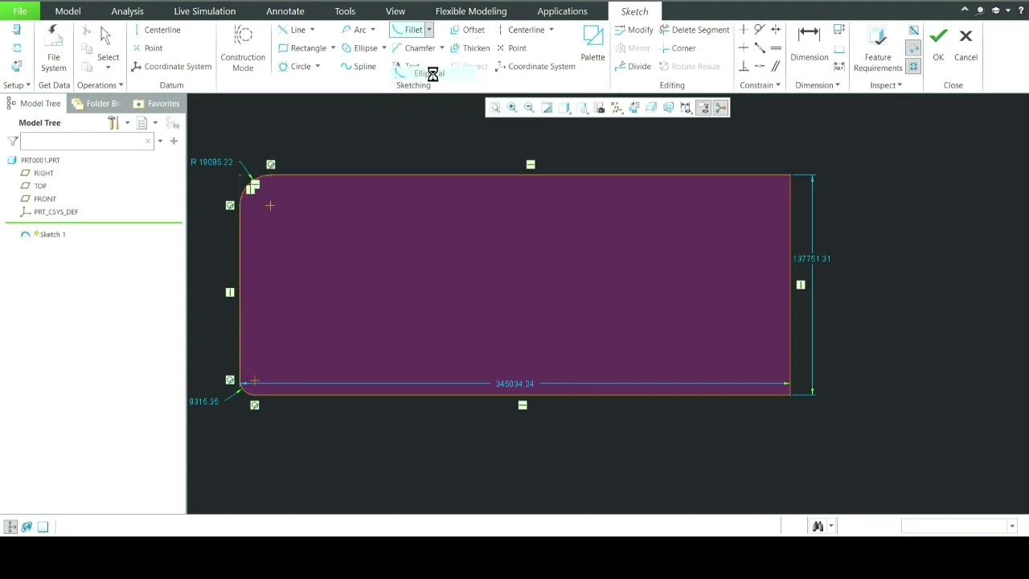
scroll(890, 196, "up", 4)
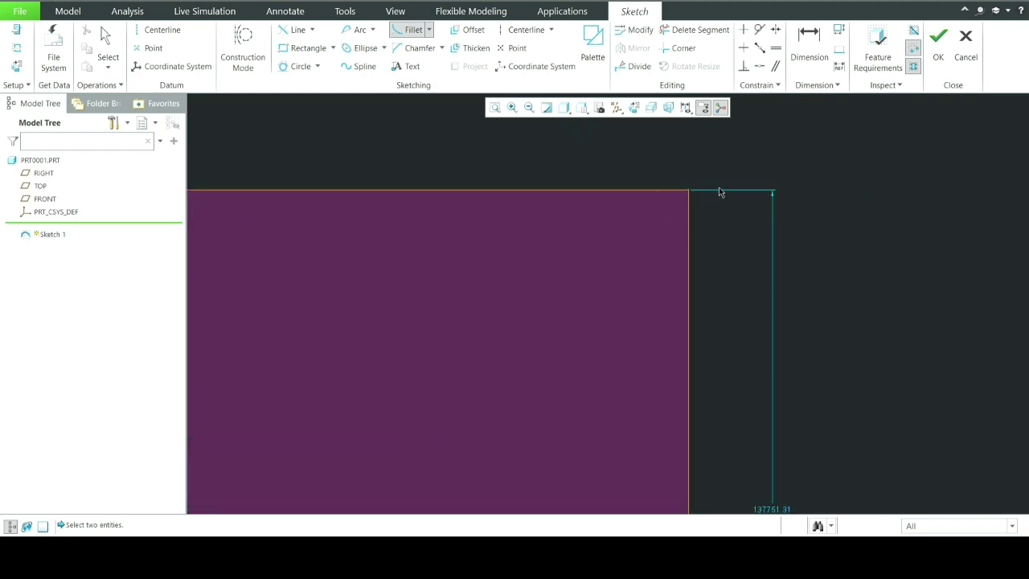
scroll(736, 209, "down", 2)
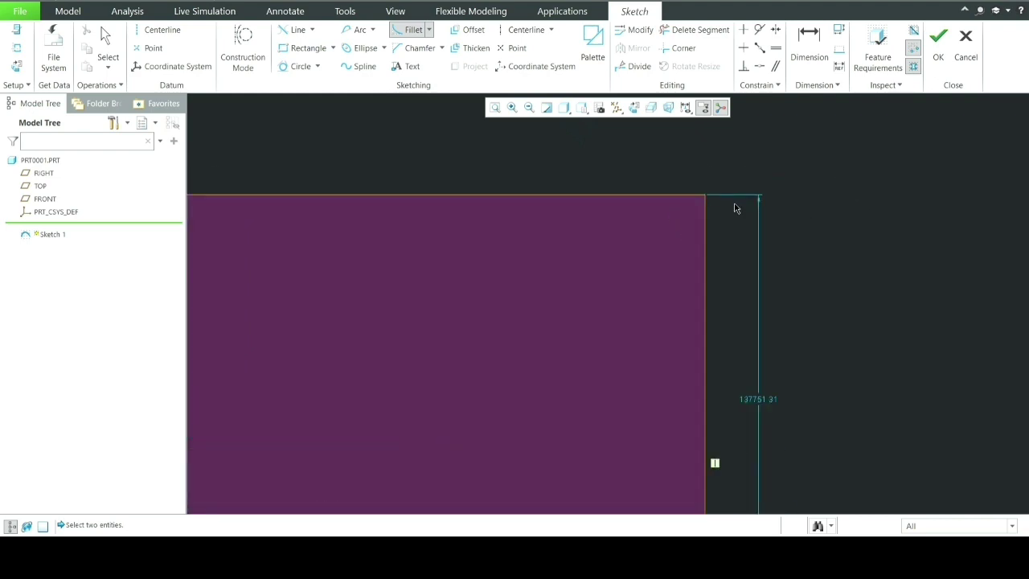
left_click(568, 195)
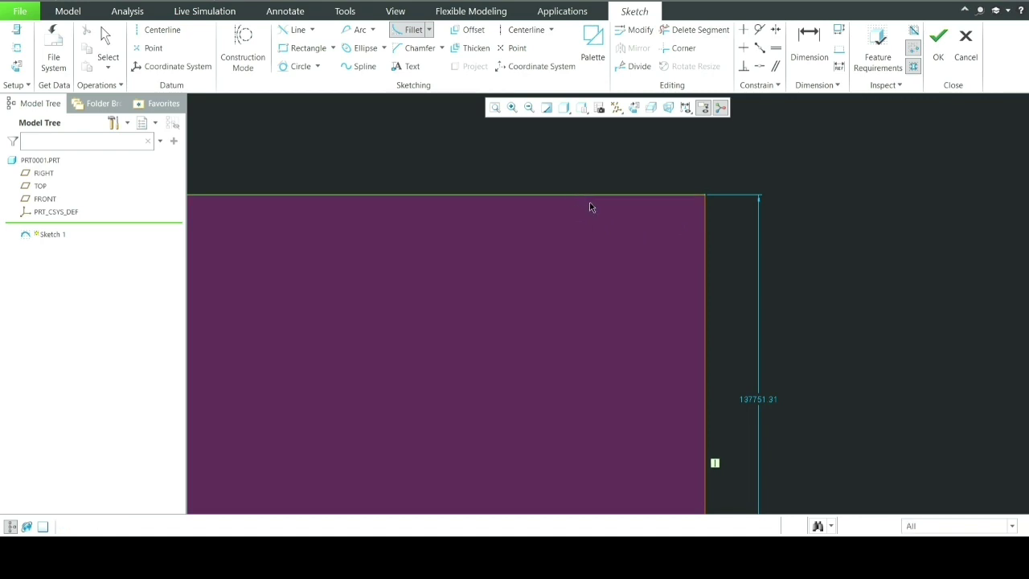
left_click(705, 246)
scroll(710, 243, "up", 3)
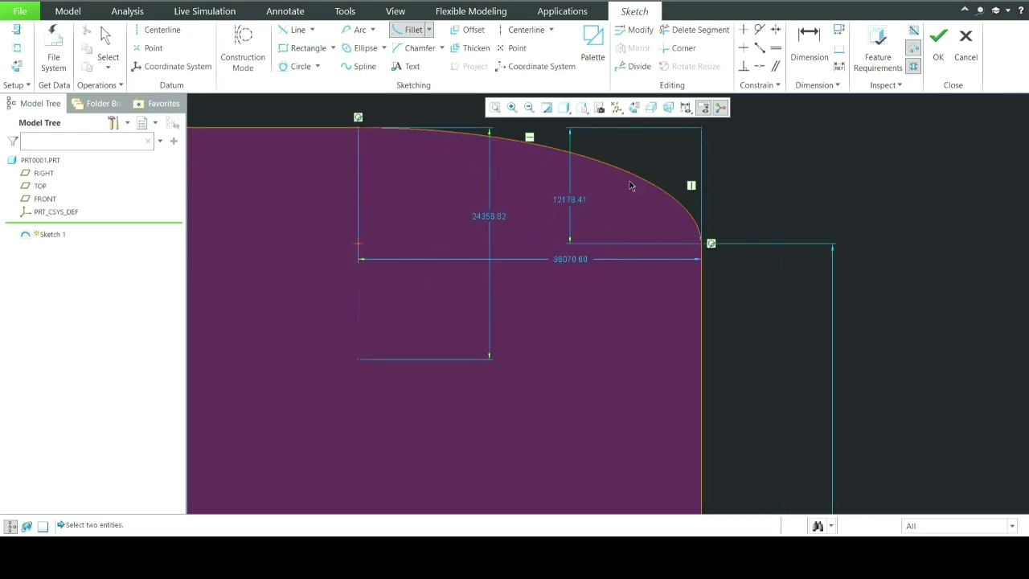
scroll(634, 230, "down", 3)
scroll(684, 200, "up", 1)
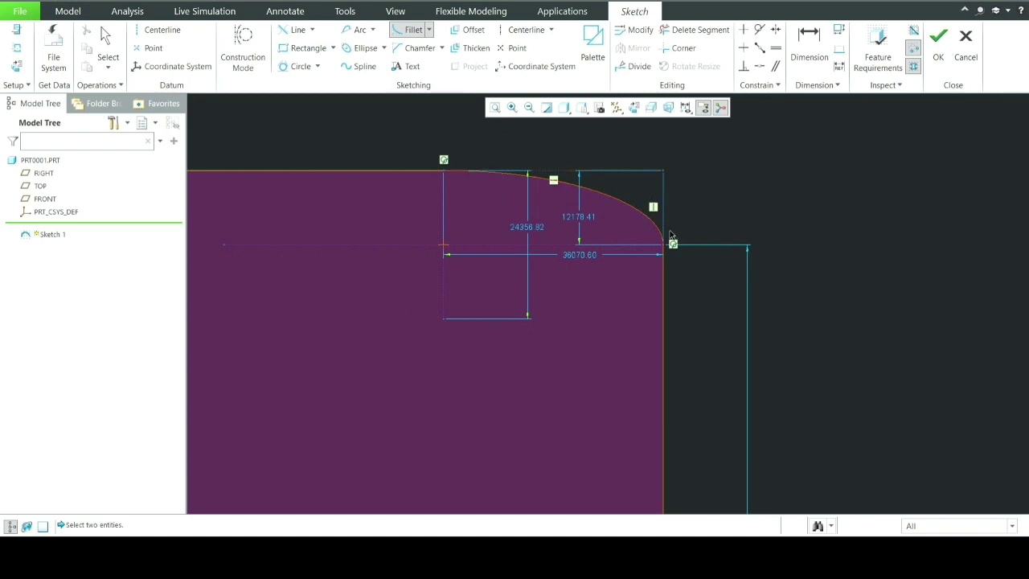
scroll(679, 235, "down", 2)
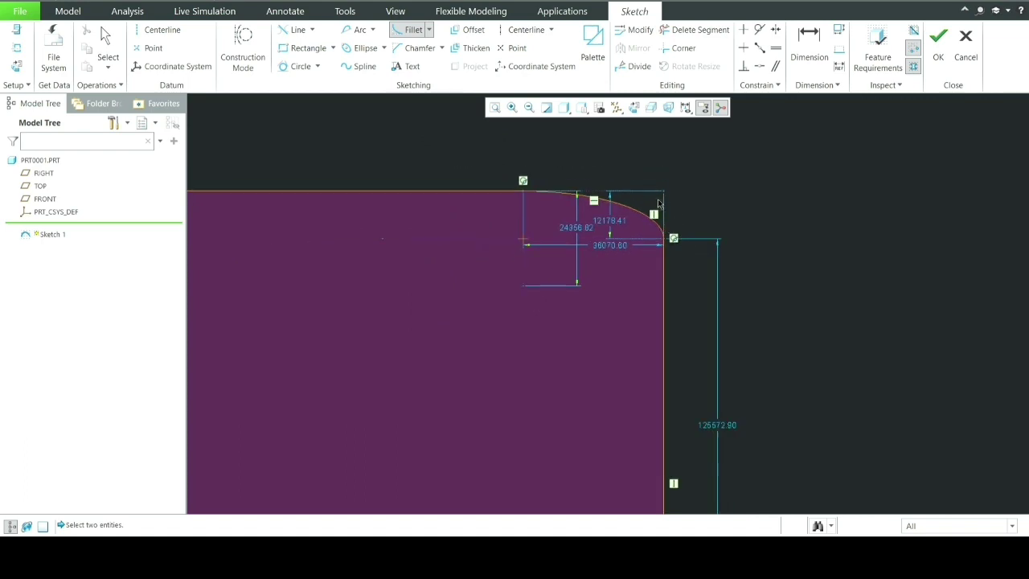
- Add an Elliptical Trim fillet between the rectangle's bottom and right edges, with ellipse axes of about 27154 horizontally and 10465 vertically
left_click(430, 29)
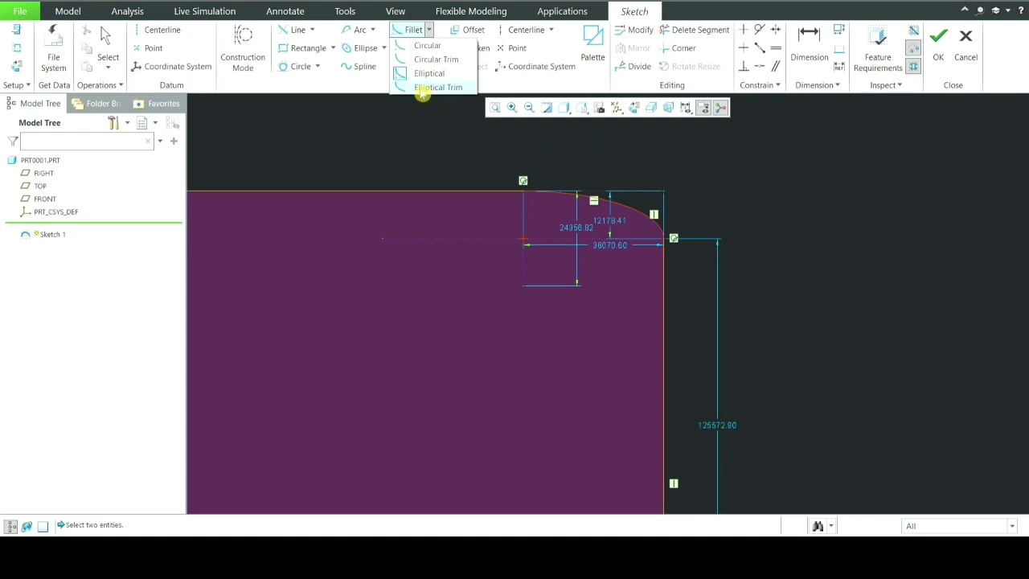
left_click(426, 87)
scroll(712, 166, "down", 3)
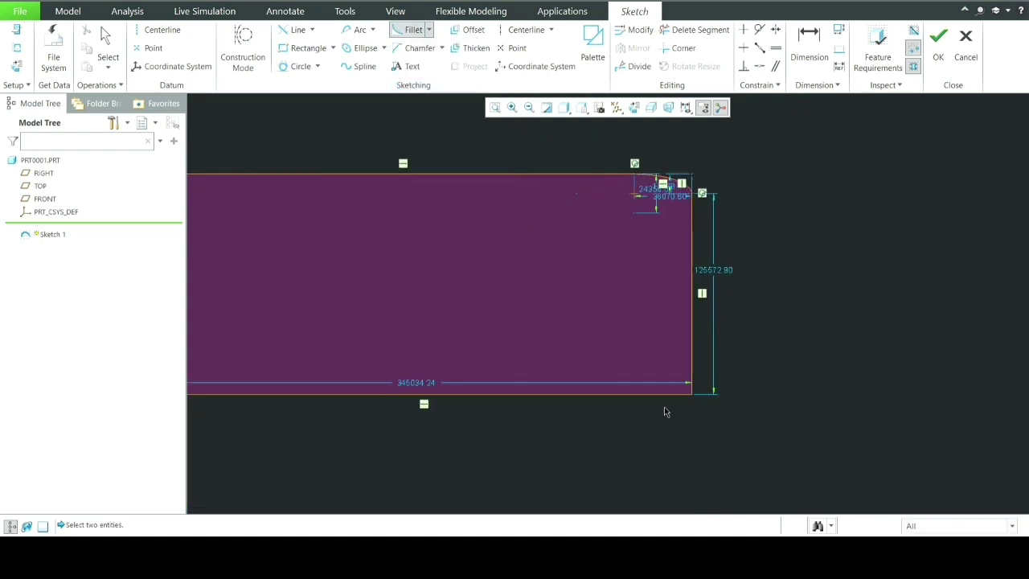
scroll(664, 411, "up", 3)
scroll(721, 388, "up", 3)
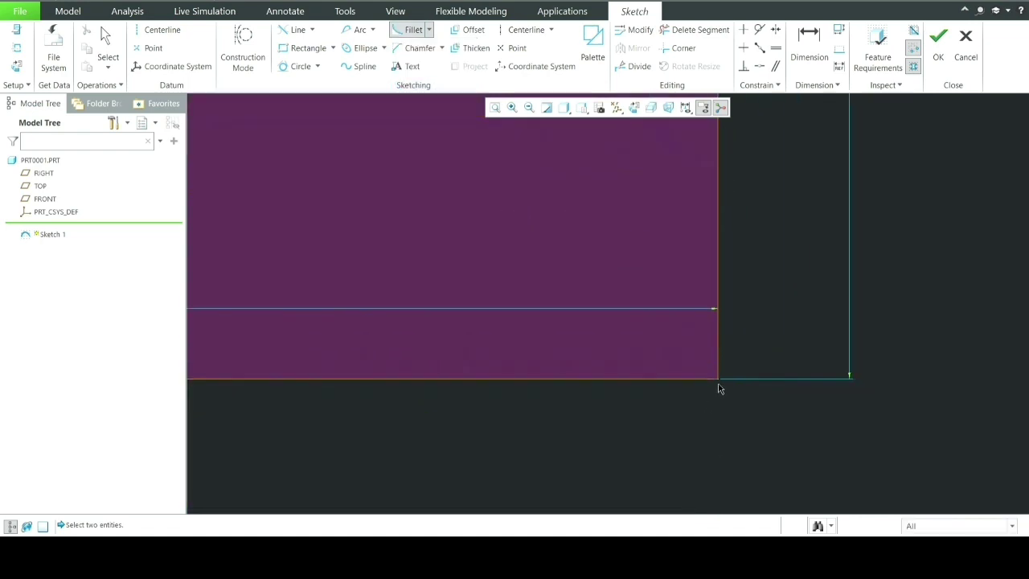
left_click(590, 379)
left_click(718, 322)
scroll(710, 365, "up", 3)
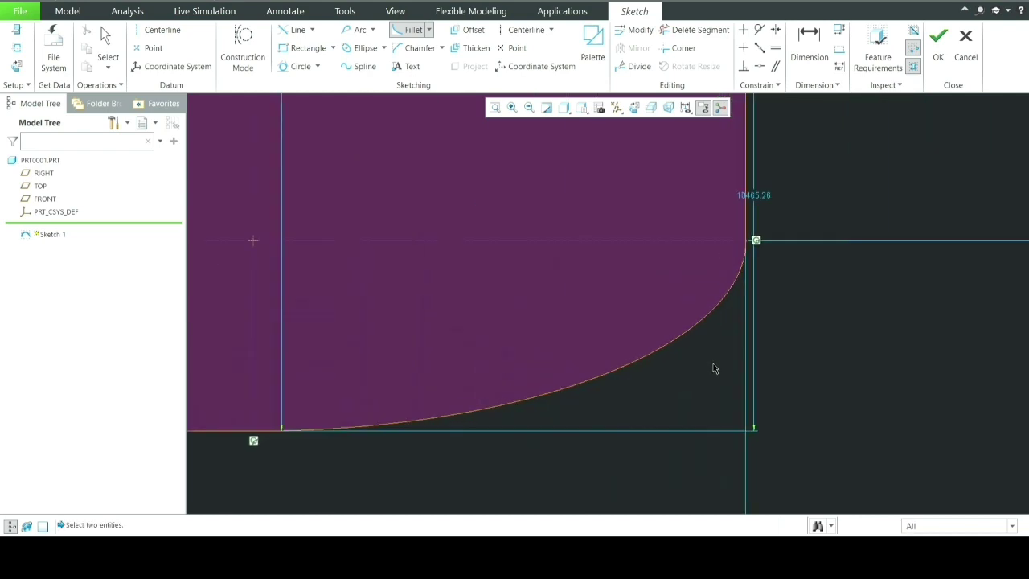
scroll(715, 368, "down", 2)
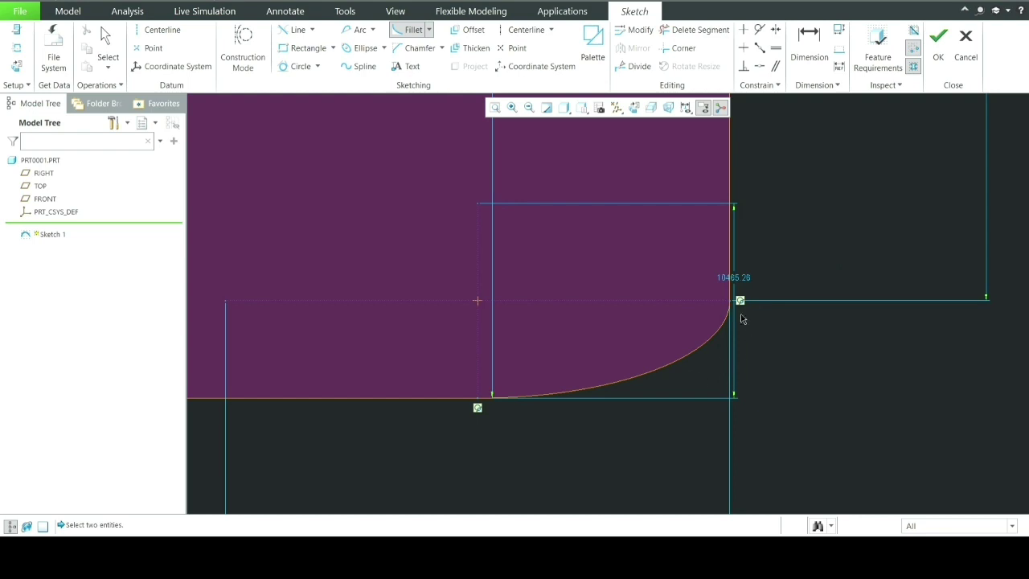
scroll(741, 351, "down", 2)
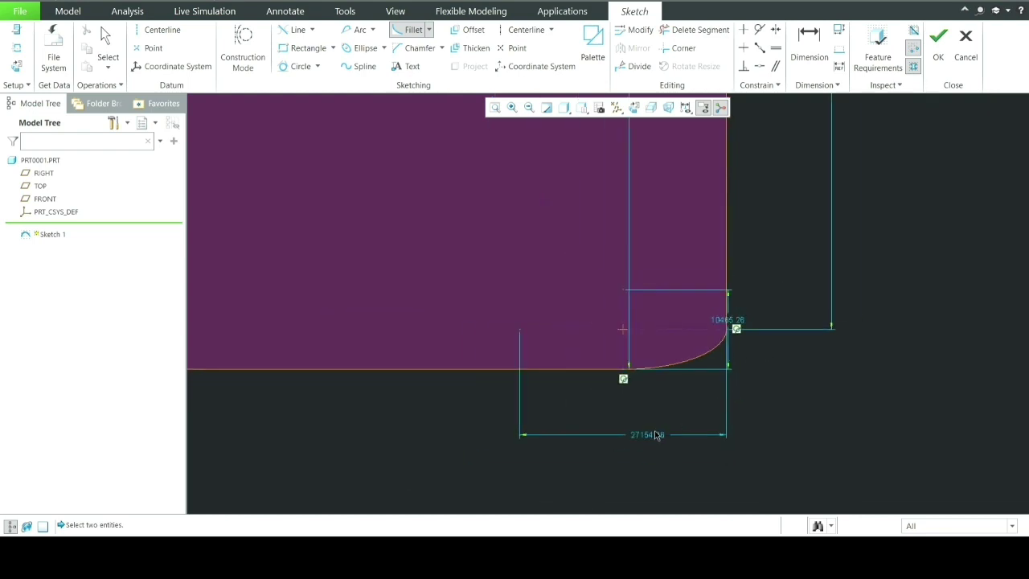
- Move the lower-right elliptical fillet's width dimension above the arc and its height dimension to the left of the ellipse center, inside the rectangle
middle_click(686, 427)
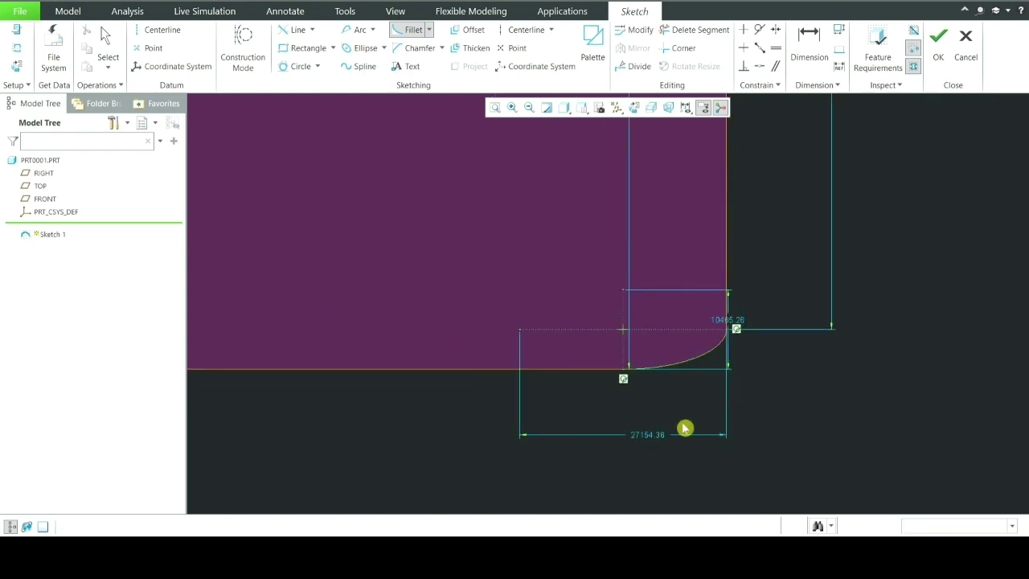
mouse_move(661, 434)
left_mouse_down()
mouse_move(655, 439)
mouse_move(641, 215)
left_mouse_up()
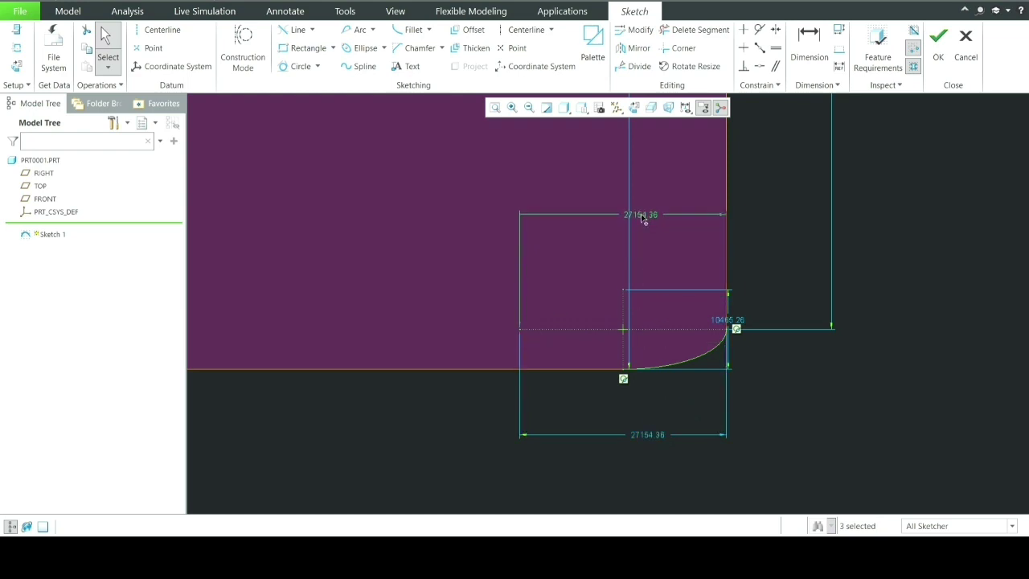
scroll(722, 328, "up", 2)
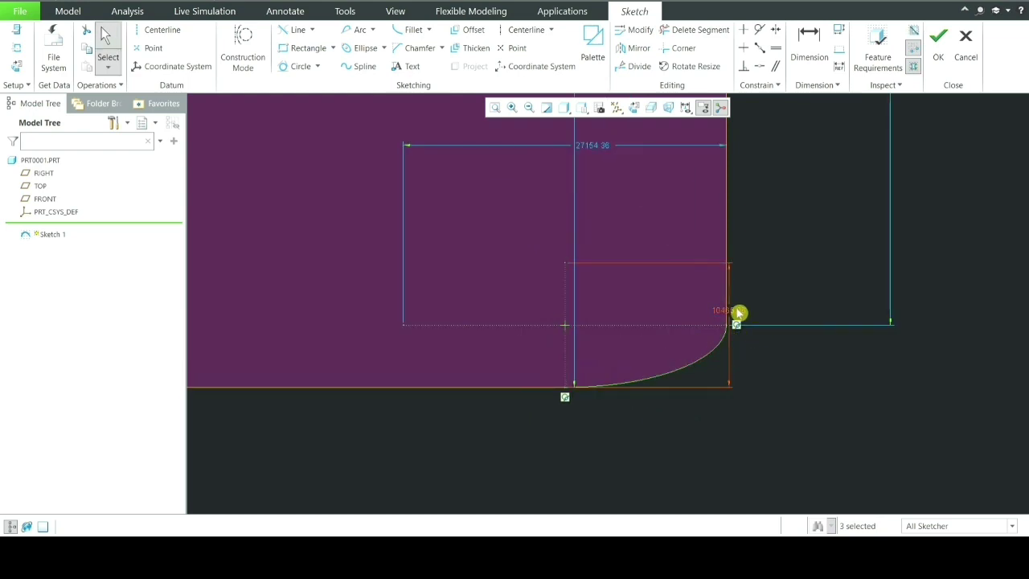
left_click_drag(630, 303, 450, 298)
left_click_drag(574, 356, 695, 374)
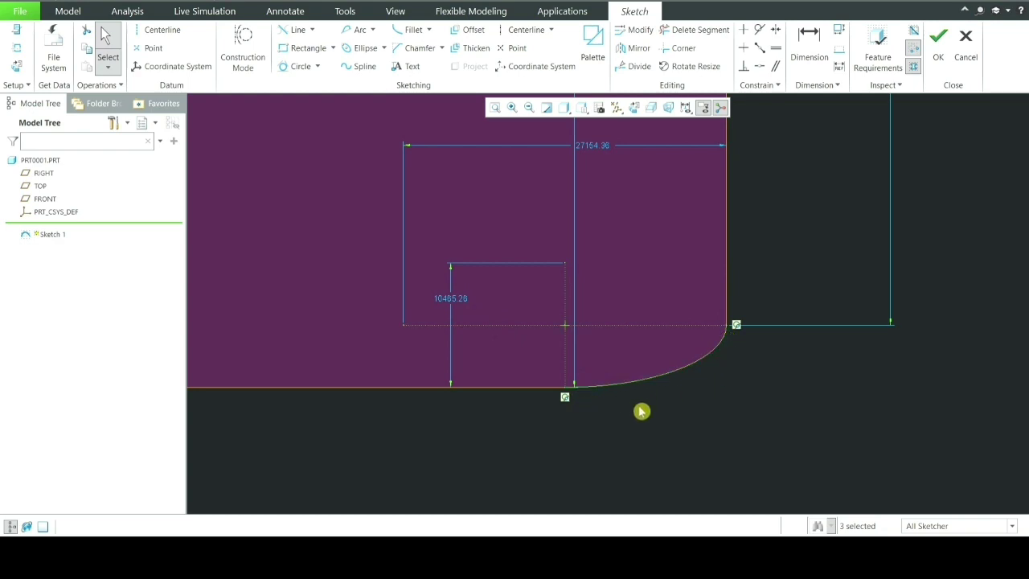
scroll(712, 359, "down", 3)
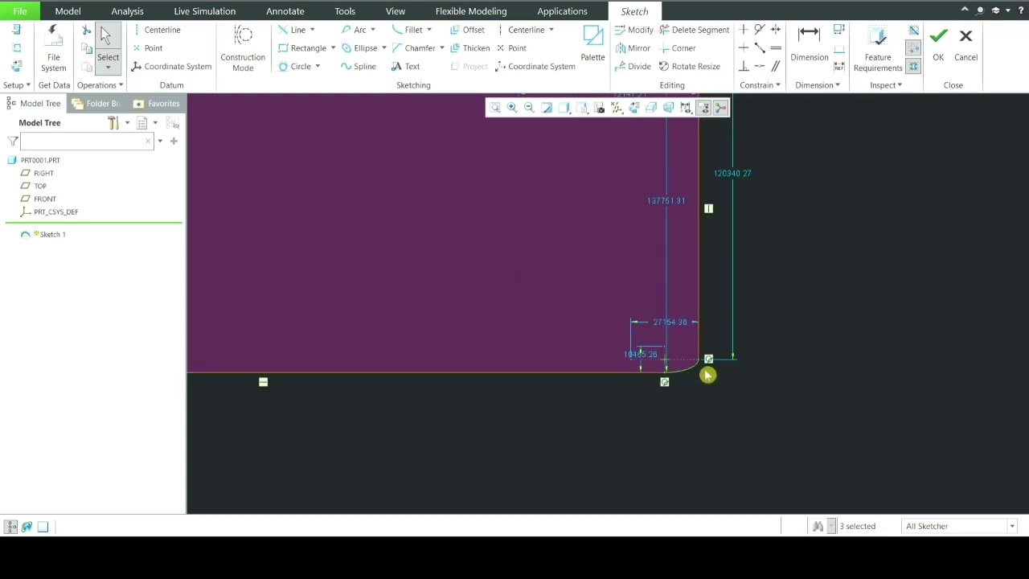
scroll(711, 374, "down", 3)
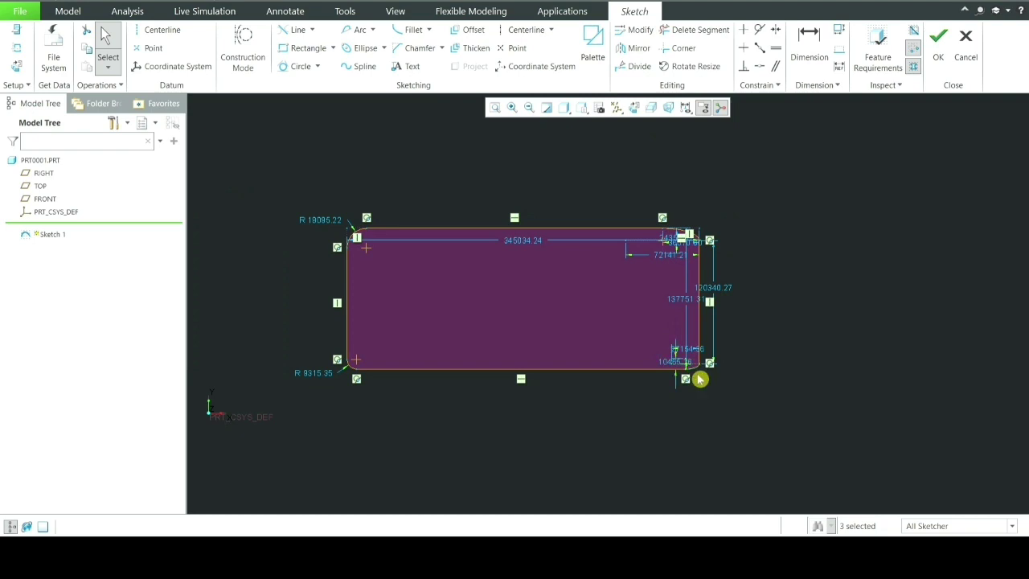
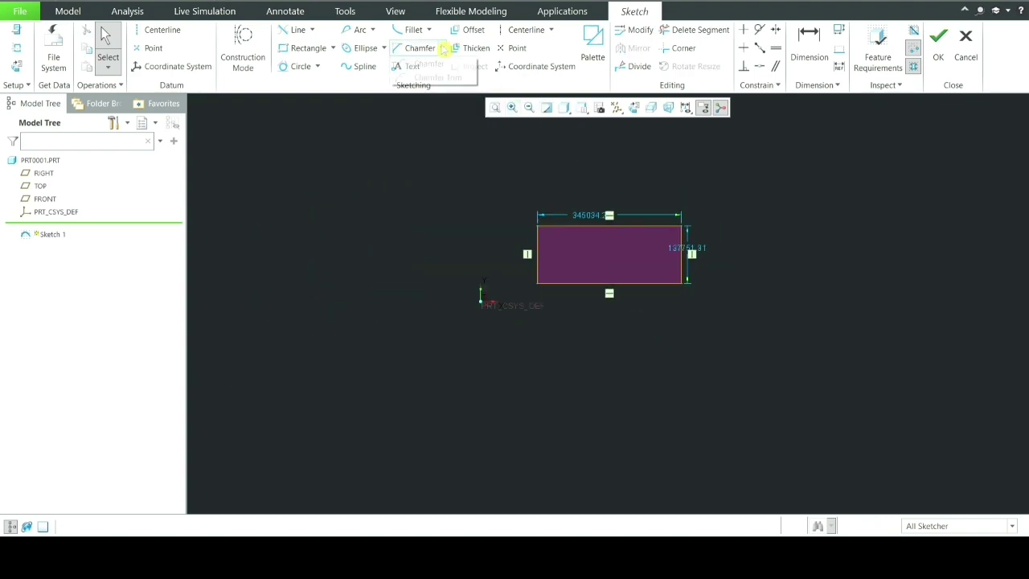
- Add a Chamfer about 36200 wide and 27300 high between the rectangle's left and top edges
left_click(441, 48)
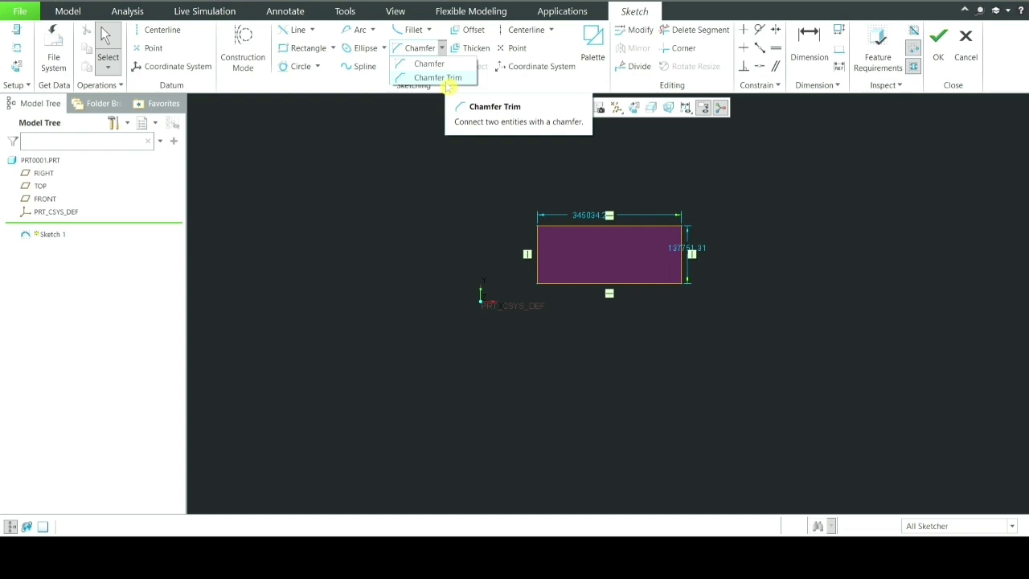
left_click(452, 66)
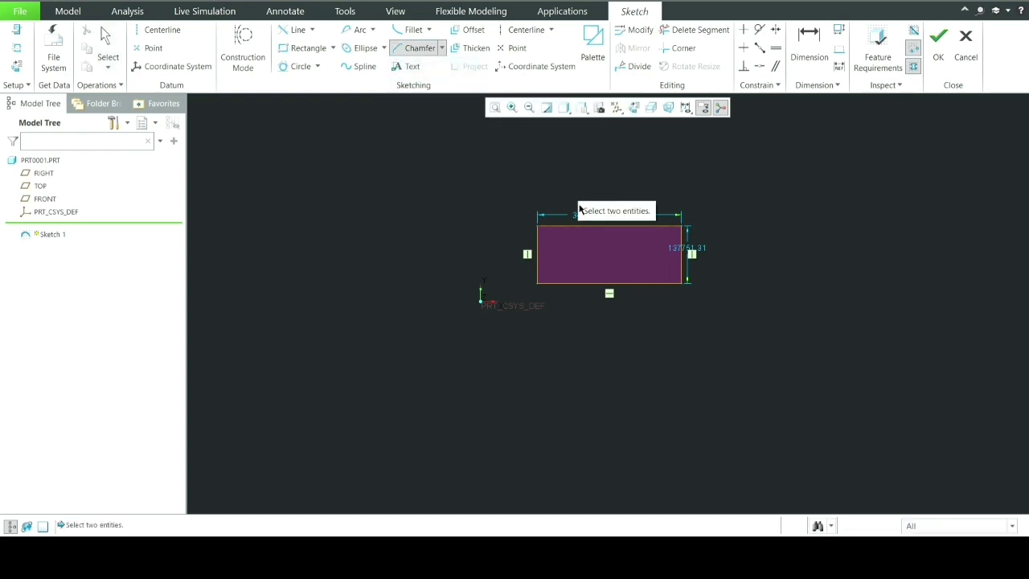
scroll(576, 213, "up", 4)
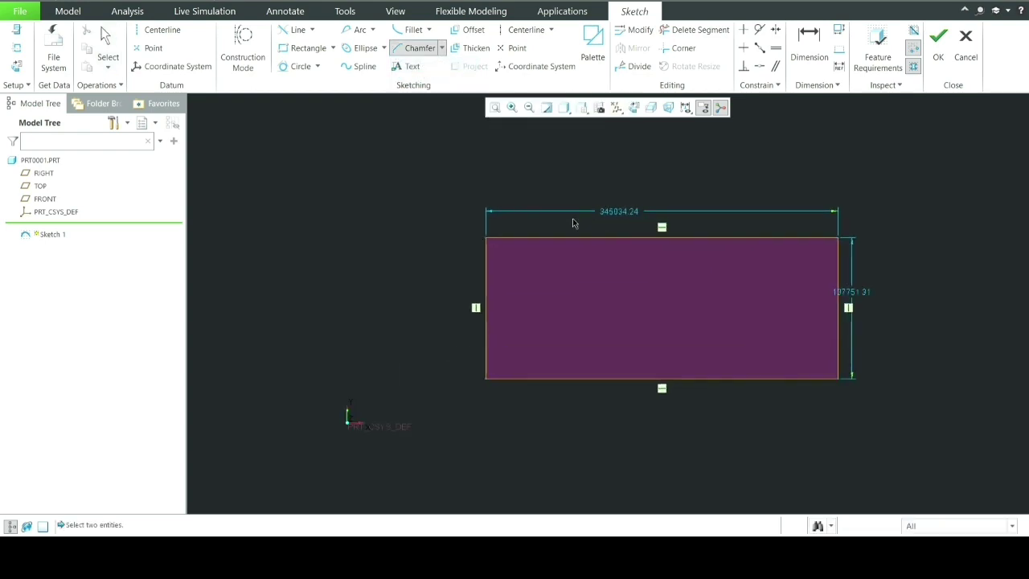
left_click(523, 240)
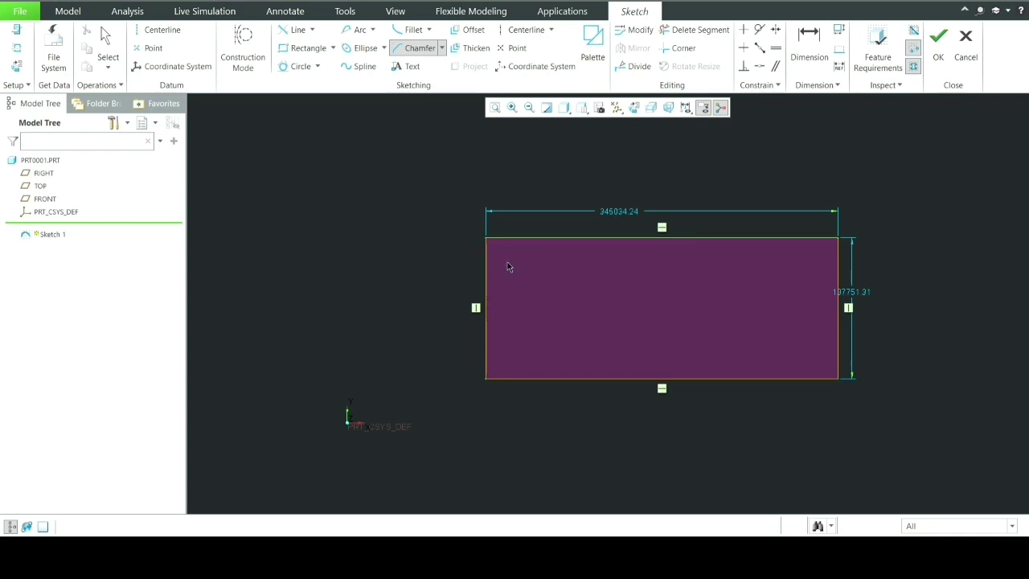
scroll(474, 246, "down", 2)
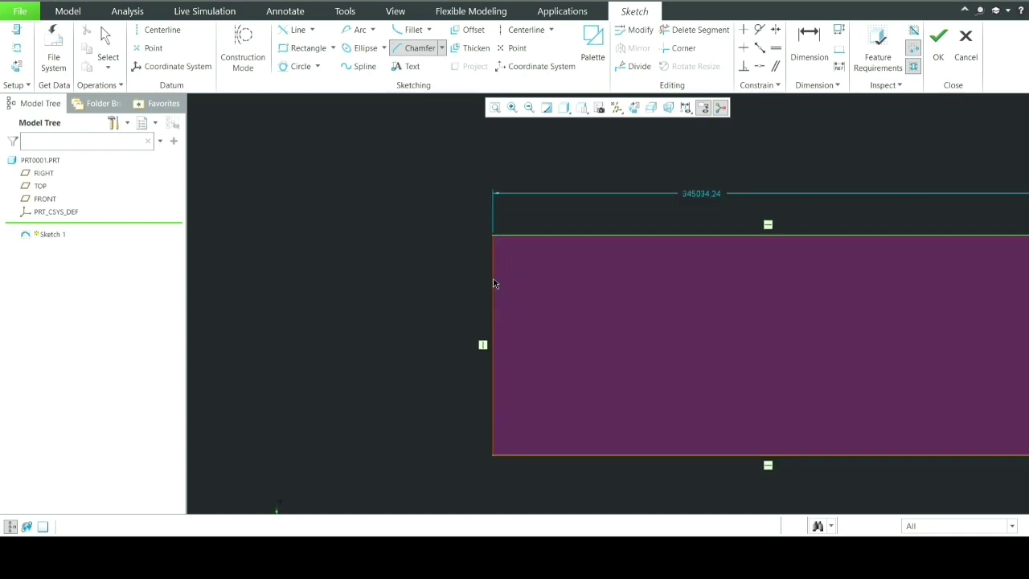
left_click(494, 283)
left_click(550, 235)
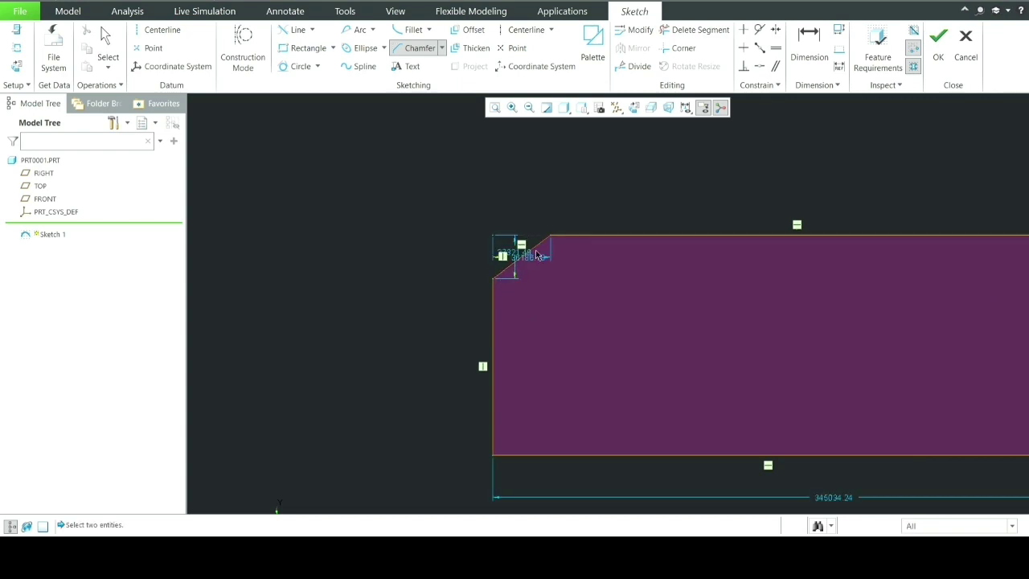
scroll(535, 259, "down", 2)
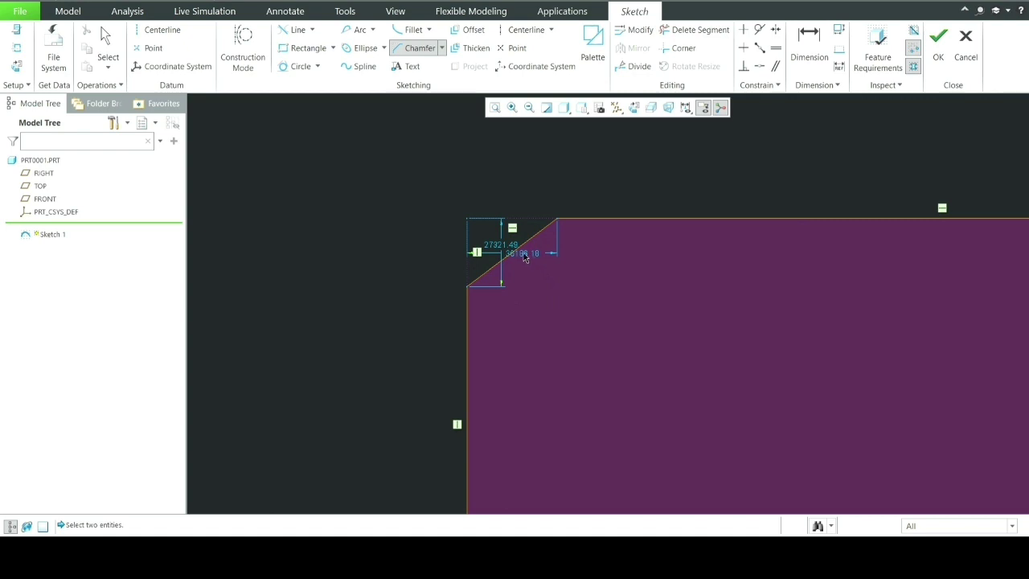
middle_click_drag(525, 256, 606, 230, "shift")
left_click(607, 230)
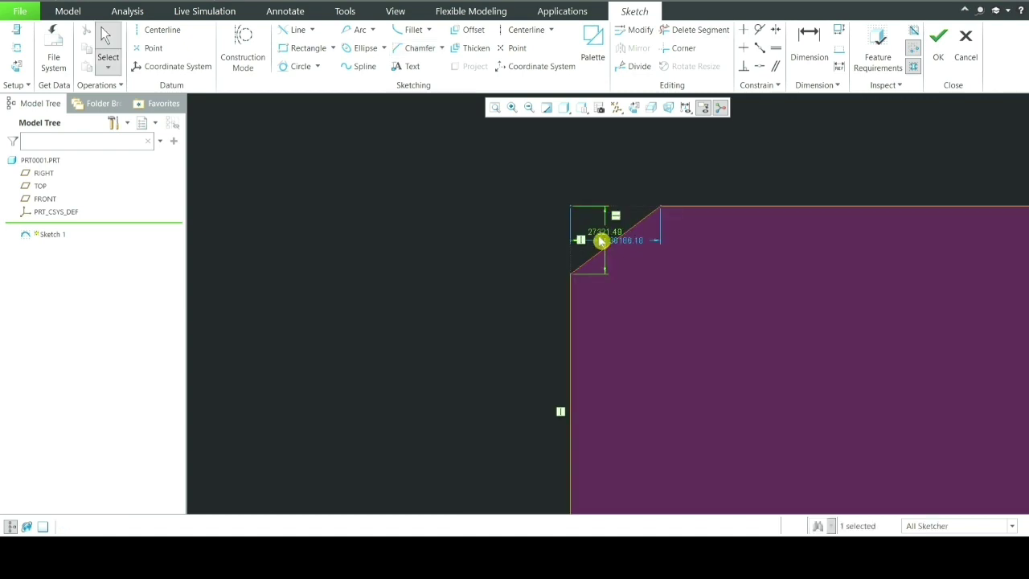
scroll(554, 229, "up", 5)
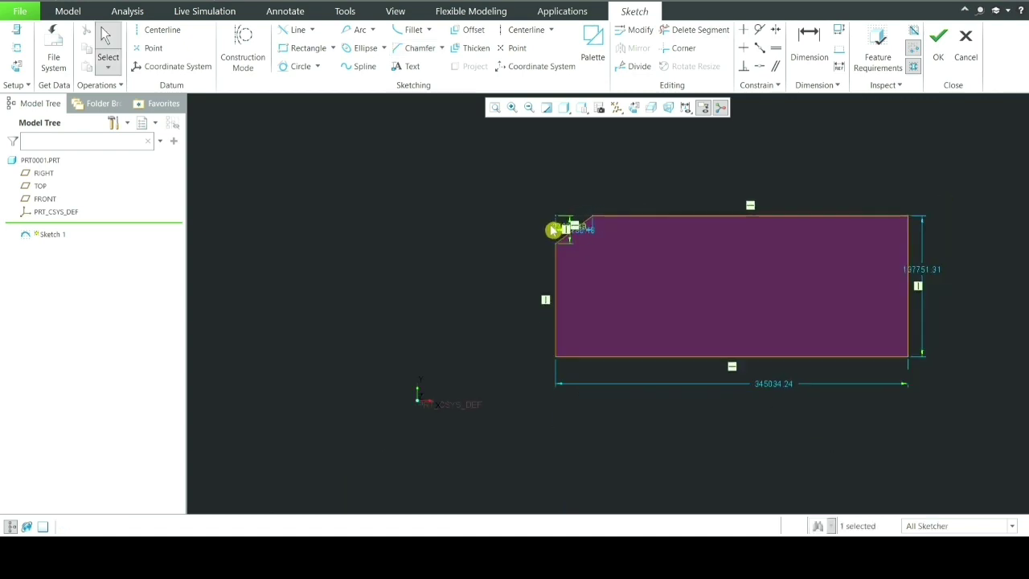
- Add a Chamfer Trim between the rectangle's right and top edges, leaving about 125033 of the right edge and 283854 of the top edge
left_click(441, 48)
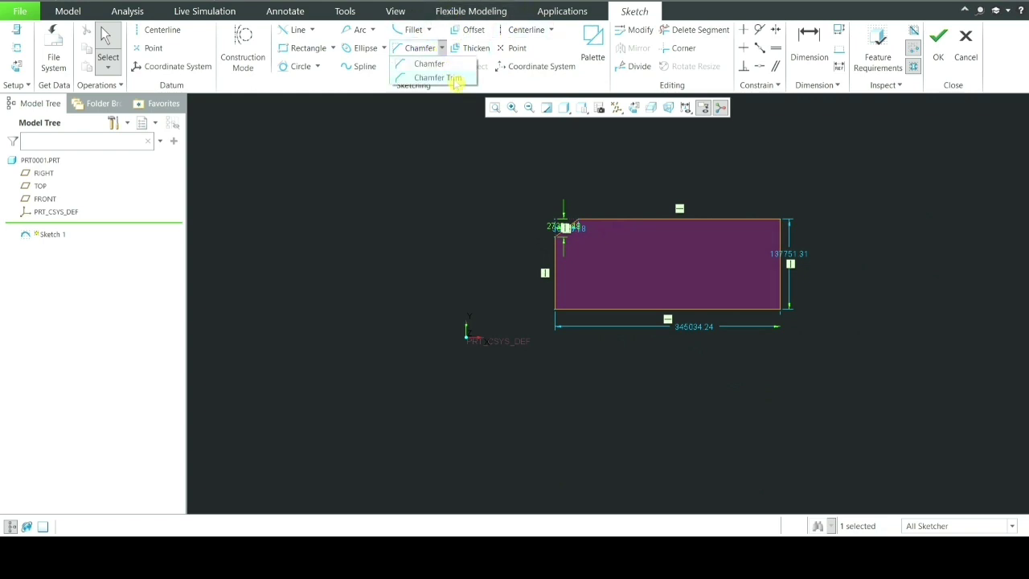
left_click(450, 79)
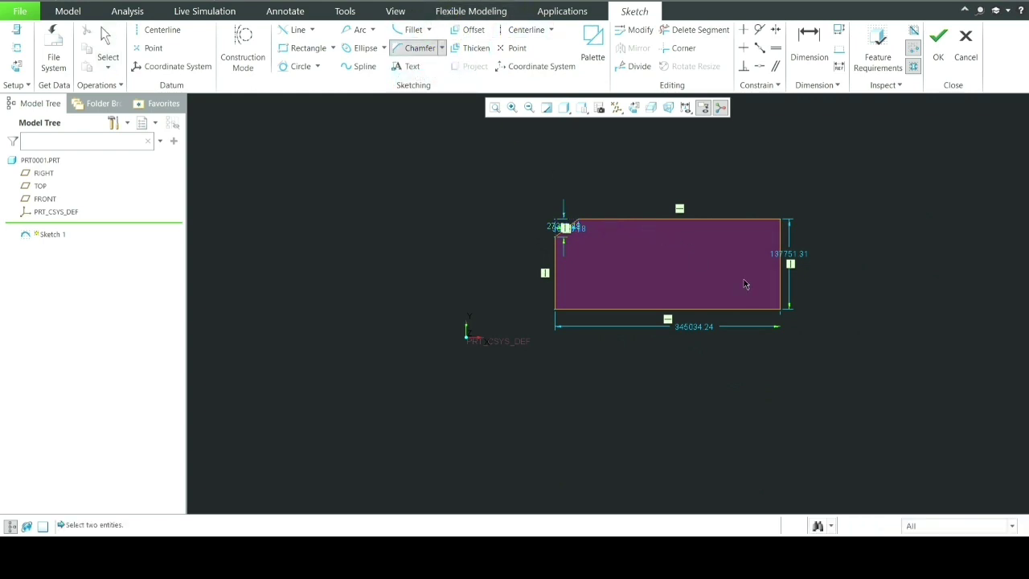
scroll(788, 314, "down", 2)
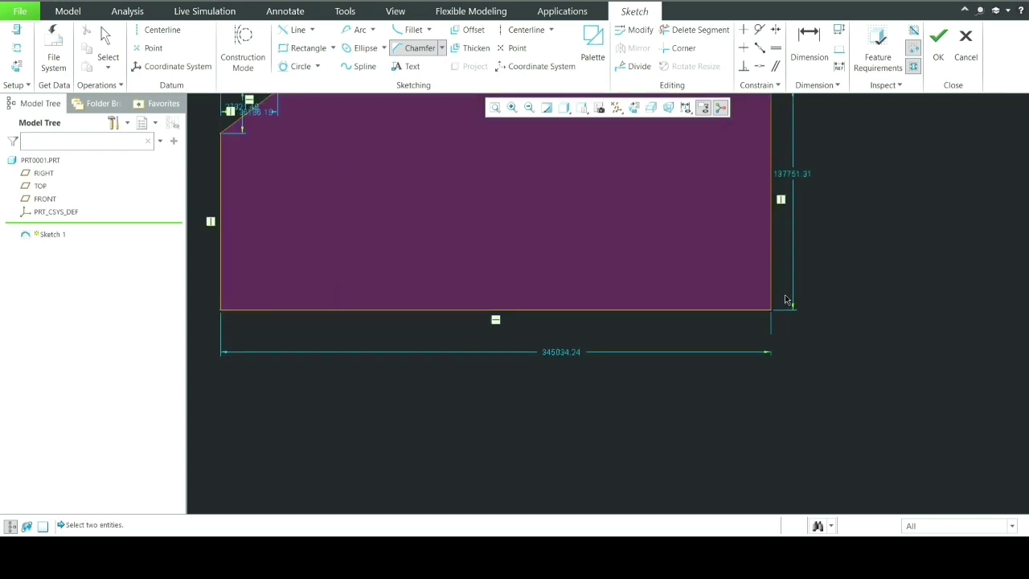
scroll(788, 299, "up", 2)
scroll(796, 193, "down", 3)
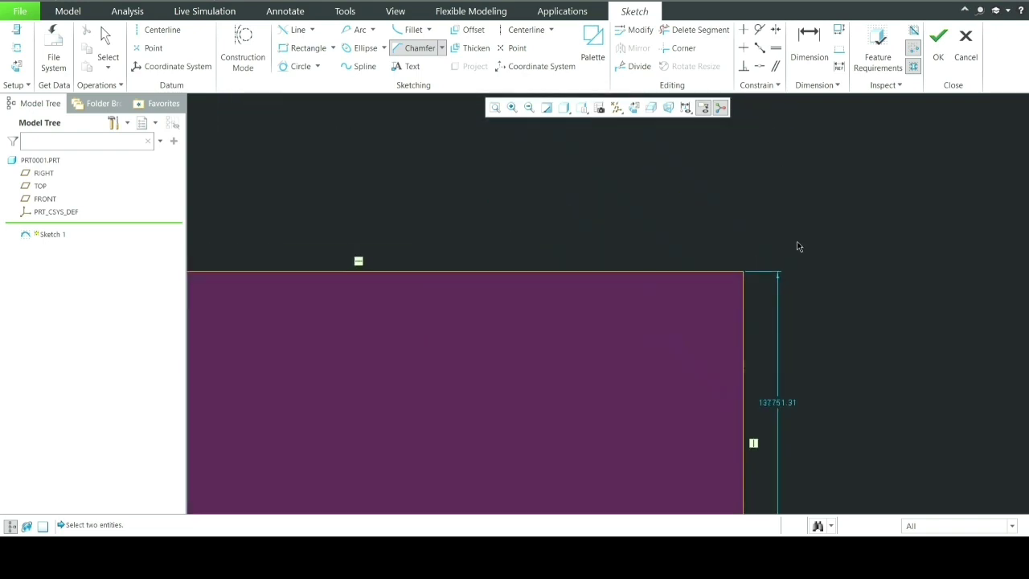
left_click(747, 308)
left_click(680, 273)
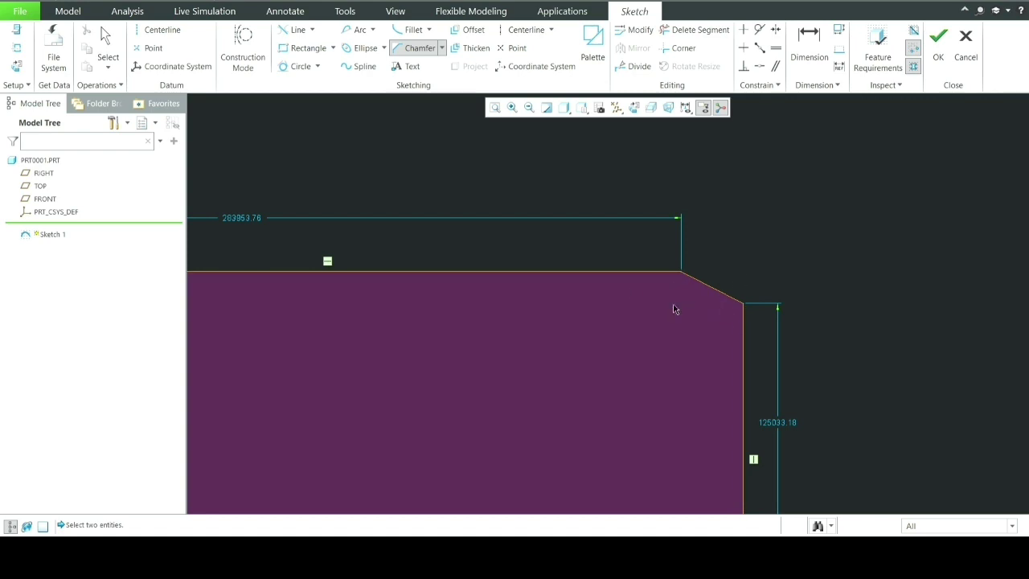
- Start a sketch text with a vertical height line about 27321 long inside the chamfered rectangle, about 166325 from its left edge
scroll(588, 284, "down", 5)
scroll(723, 292, "up", 3)
middle_click(488, 381)
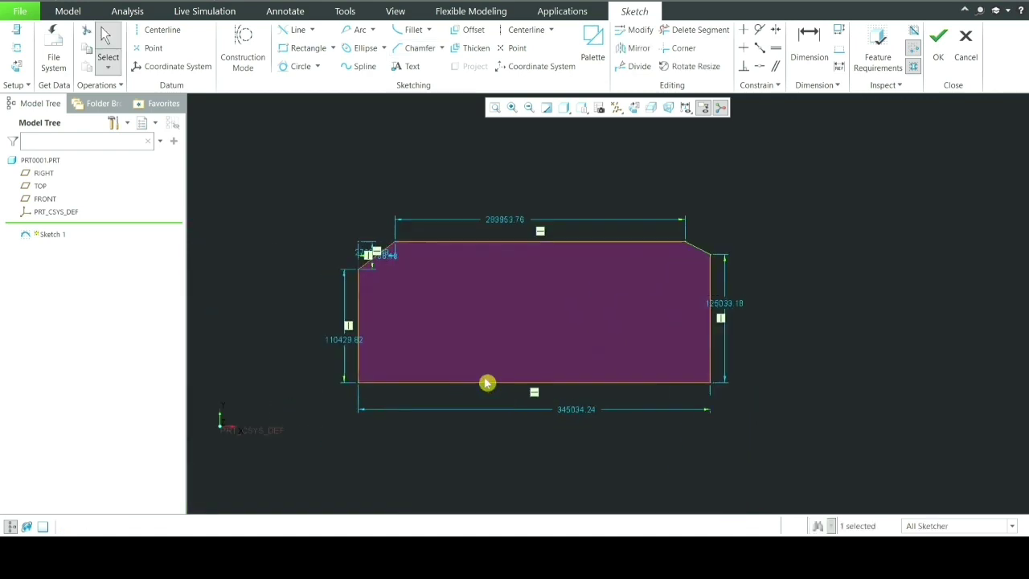
middle_click(886, 214)
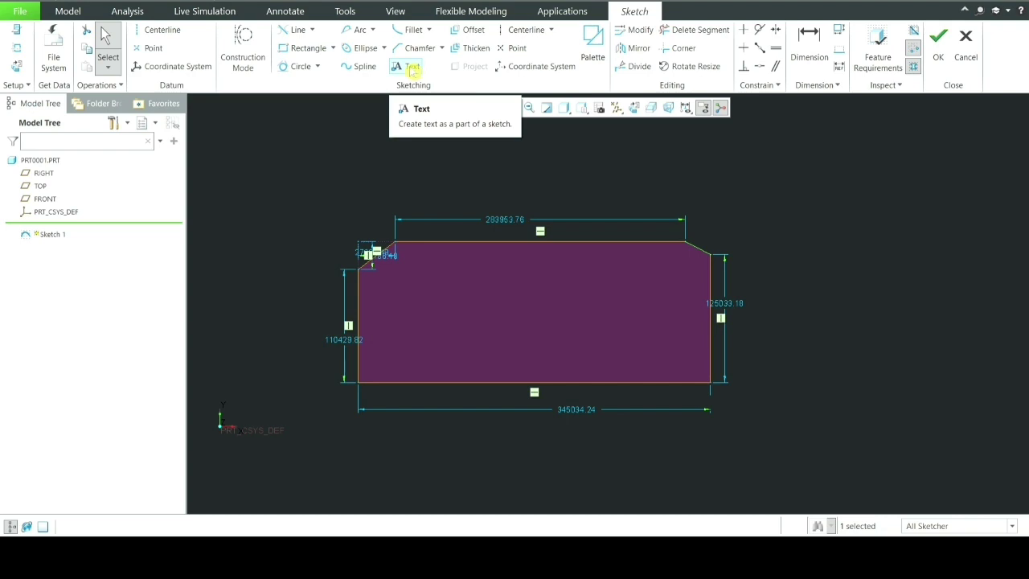
left_click(413, 69)
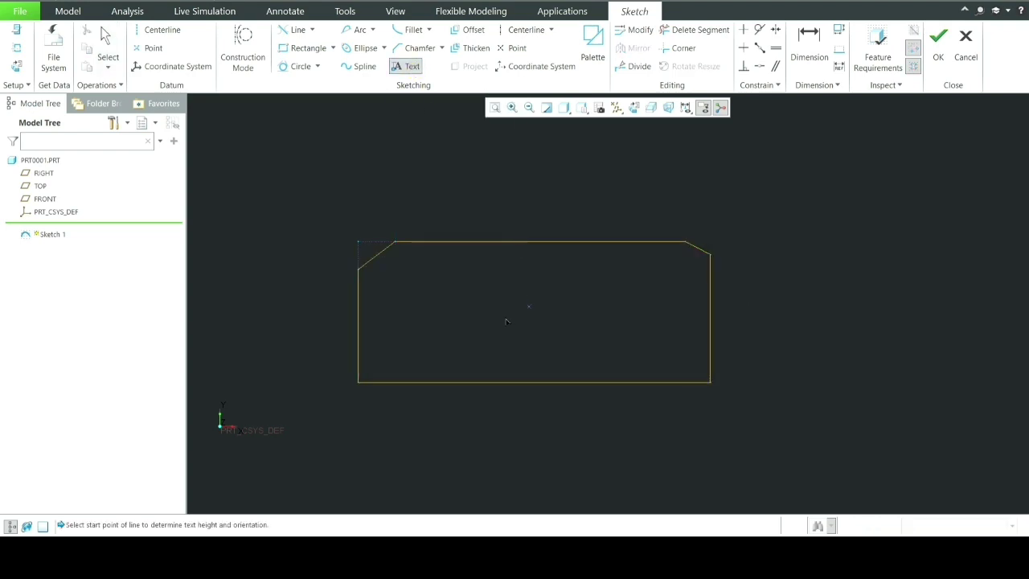
scroll(495, 222, "up", 1)
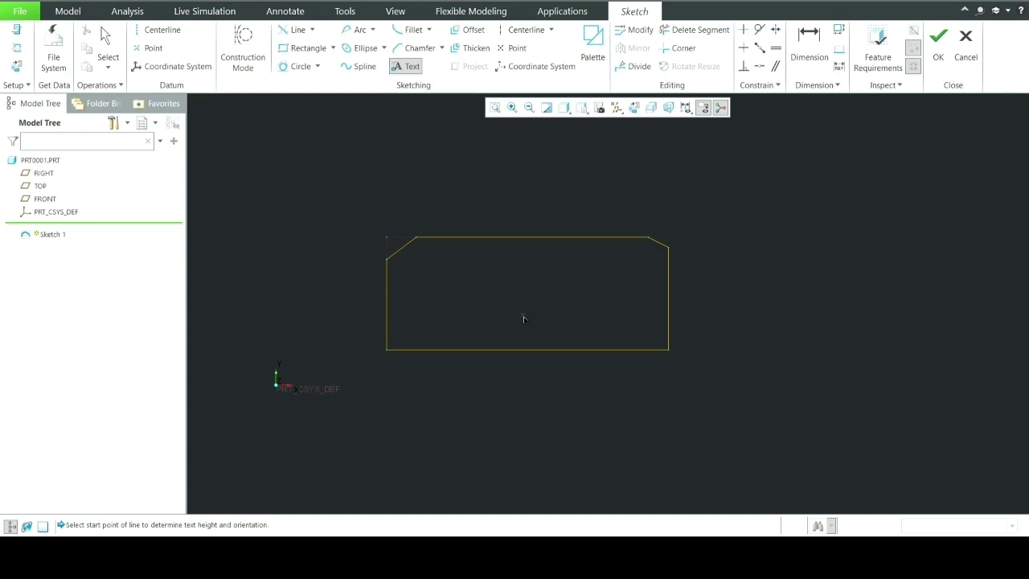
left_click(523, 318)
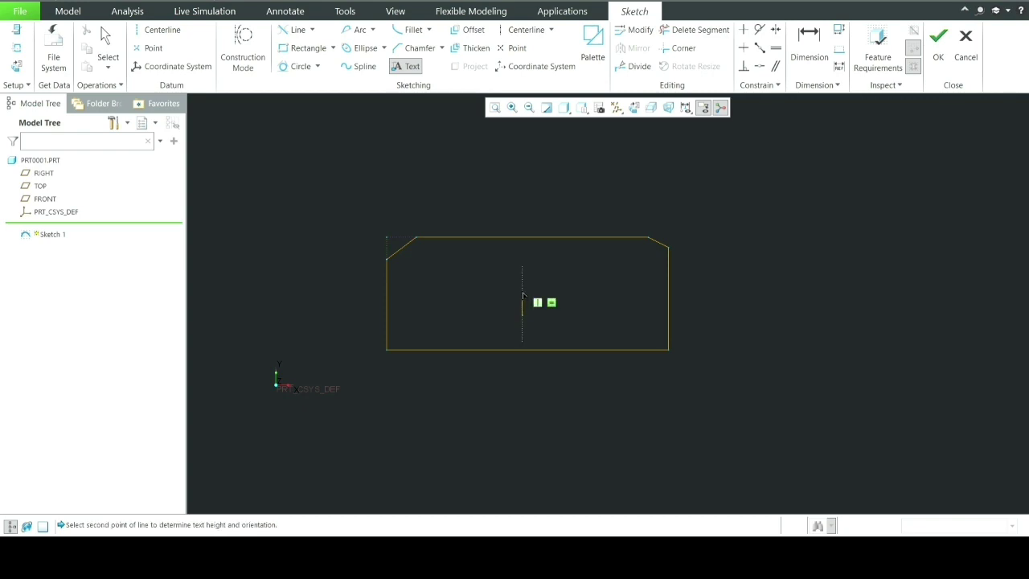
left_click(524, 294)
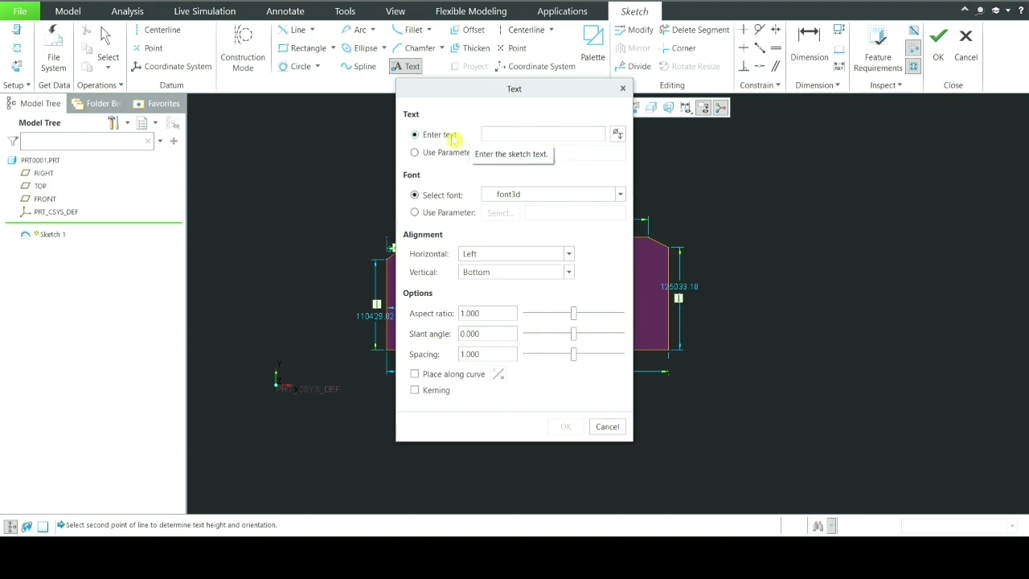
- Enter "Creo" as the sketch text and choose the font_latin font
left_click(487, 134)
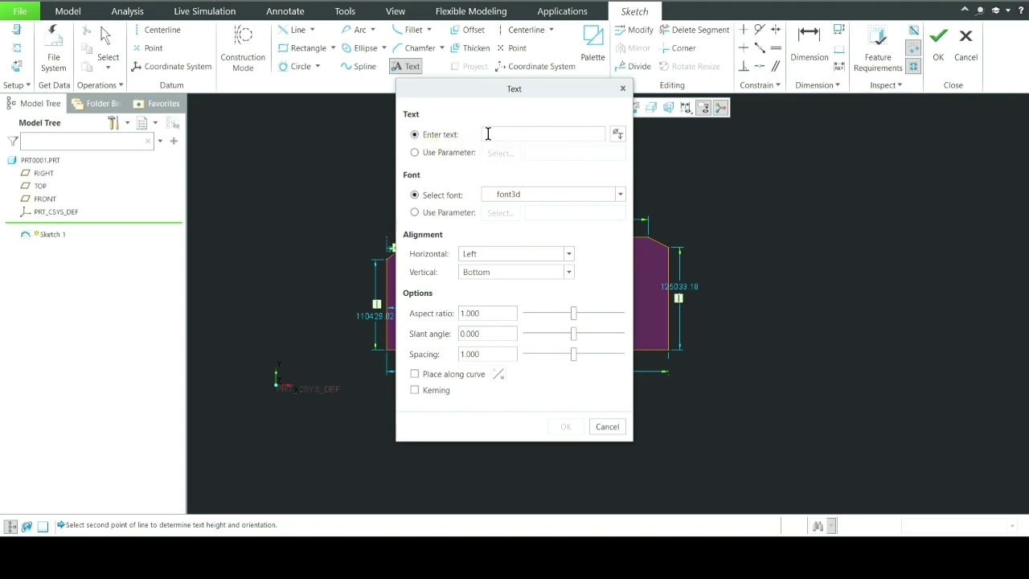
type("Creo")
left_click(597, 195)
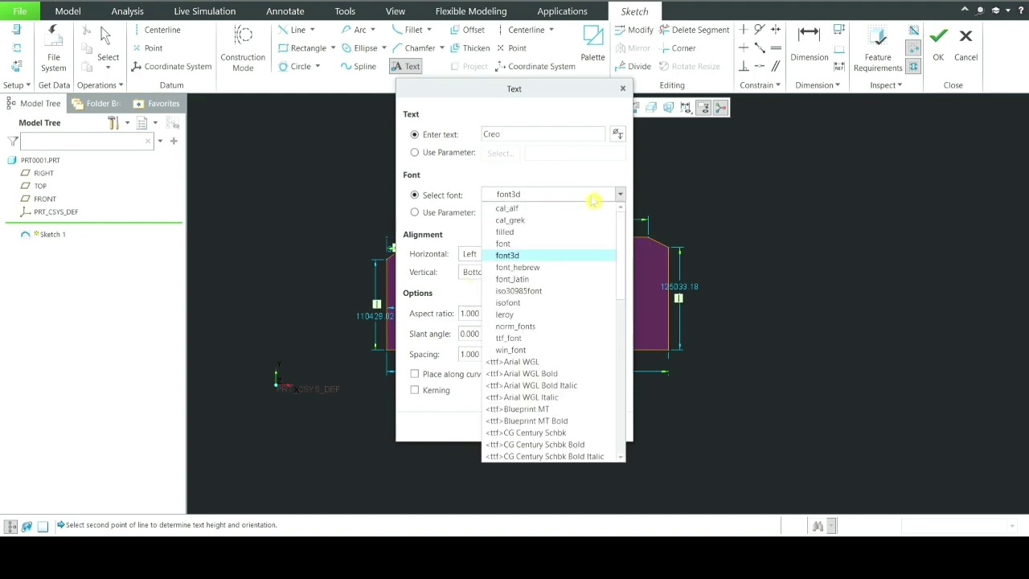
left_click(579, 282)
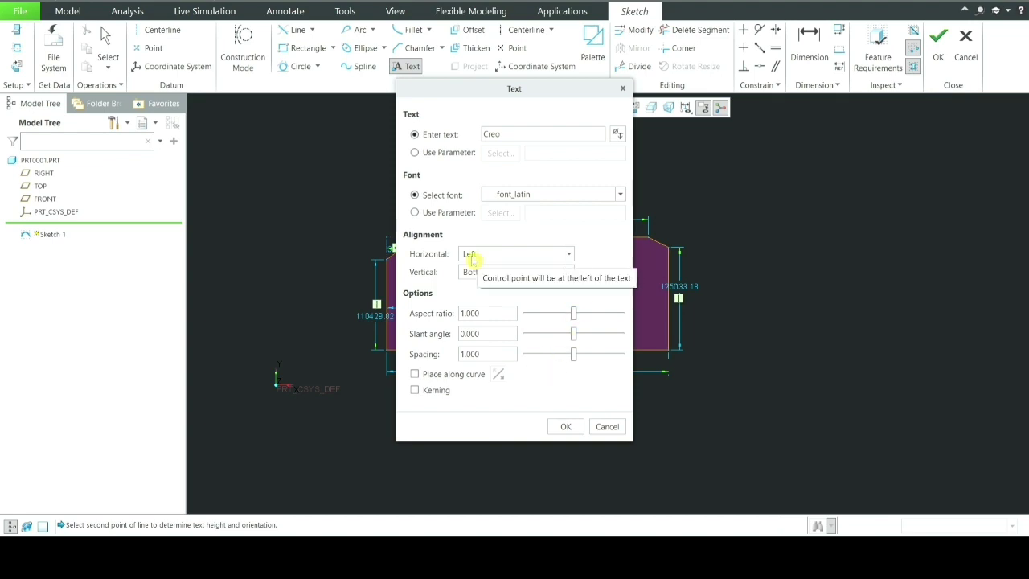
- Align the text to Center horizontally and Middle vertically, create it and leave the Text tool
left_click(568, 254)
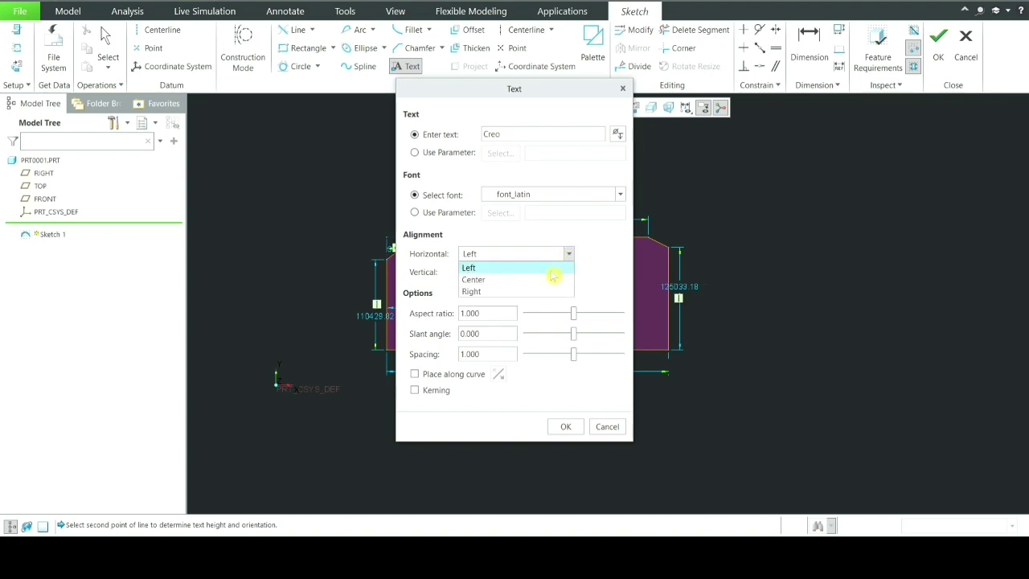
left_click(554, 281)
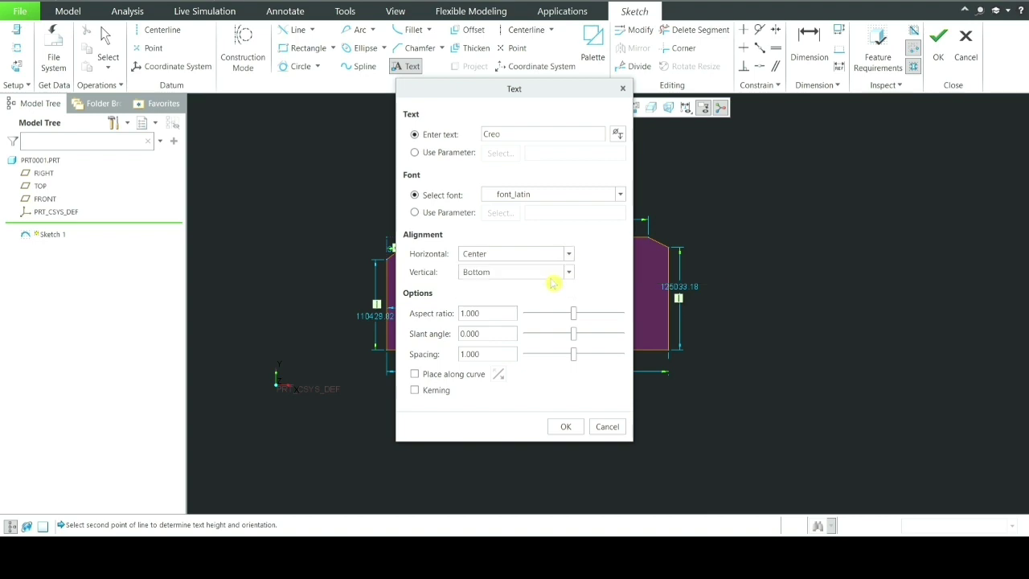
left_click(504, 275)
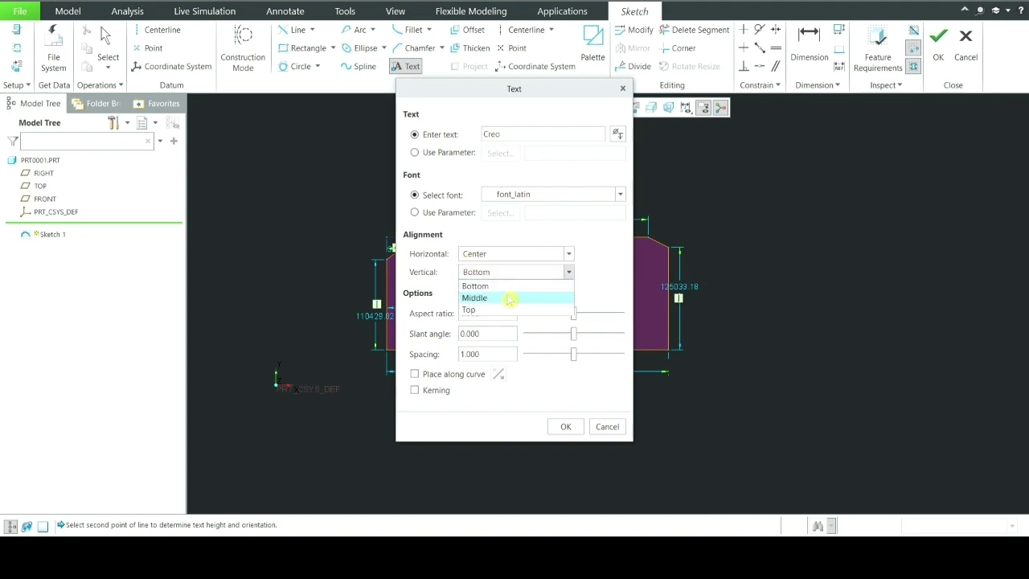
left_click(510, 299)
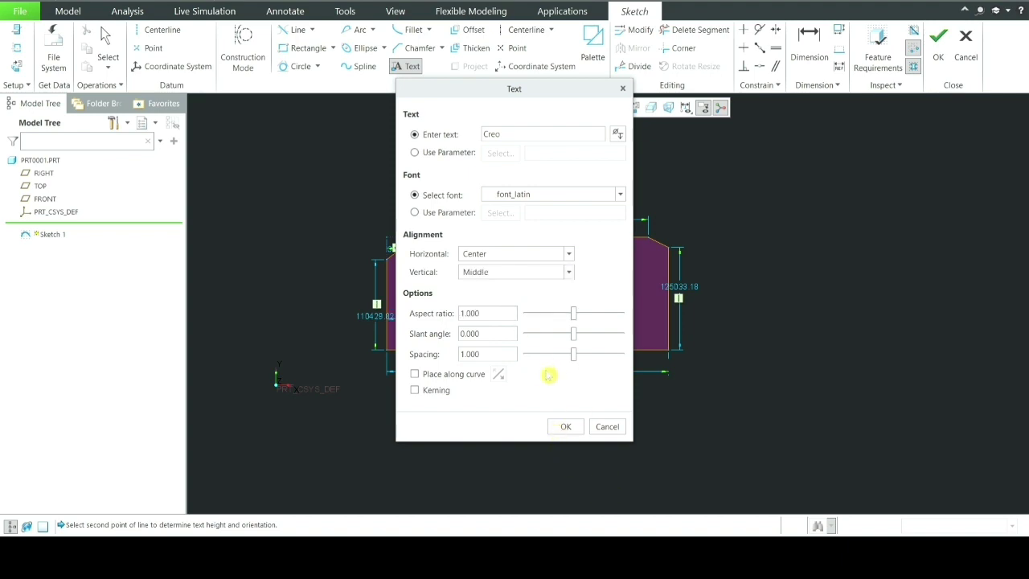
left_click(566, 427)
scroll(505, 313, "up", 2)
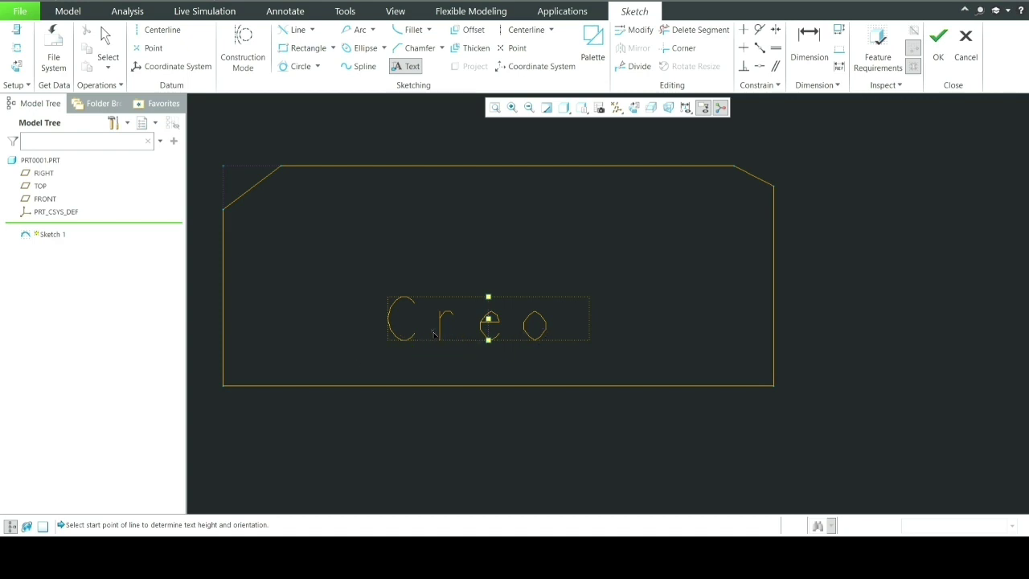
scroll(447, 332, "down", 2)
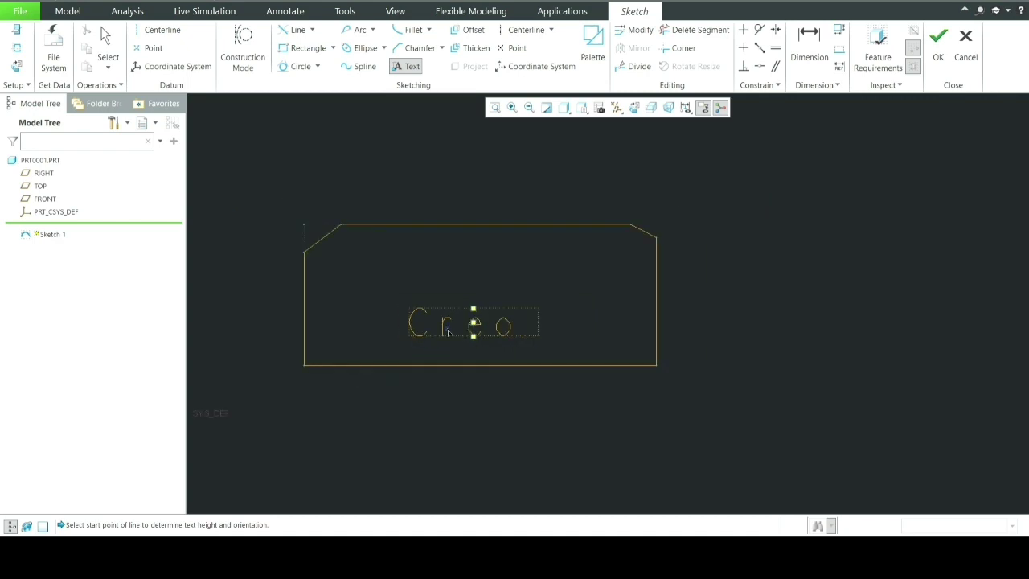
left_click(406, 70)
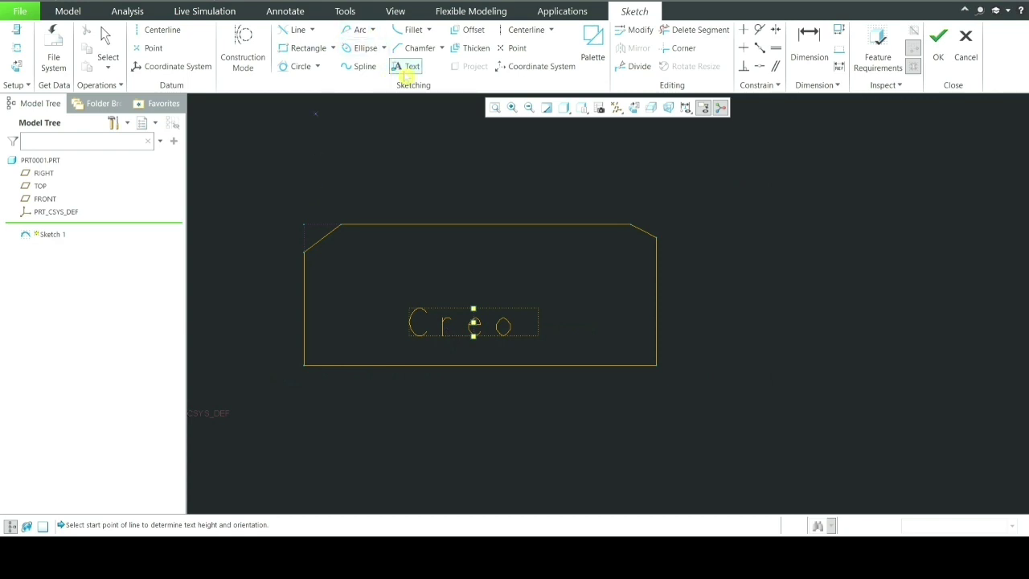
scroll(521, 330, "up", 4)
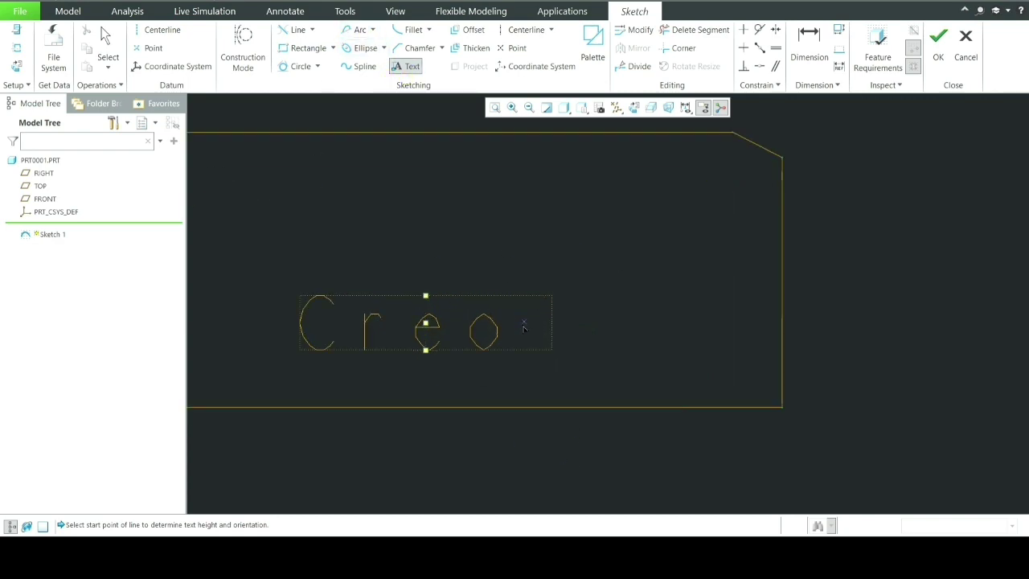
scroll(559, 336, "down", 3)
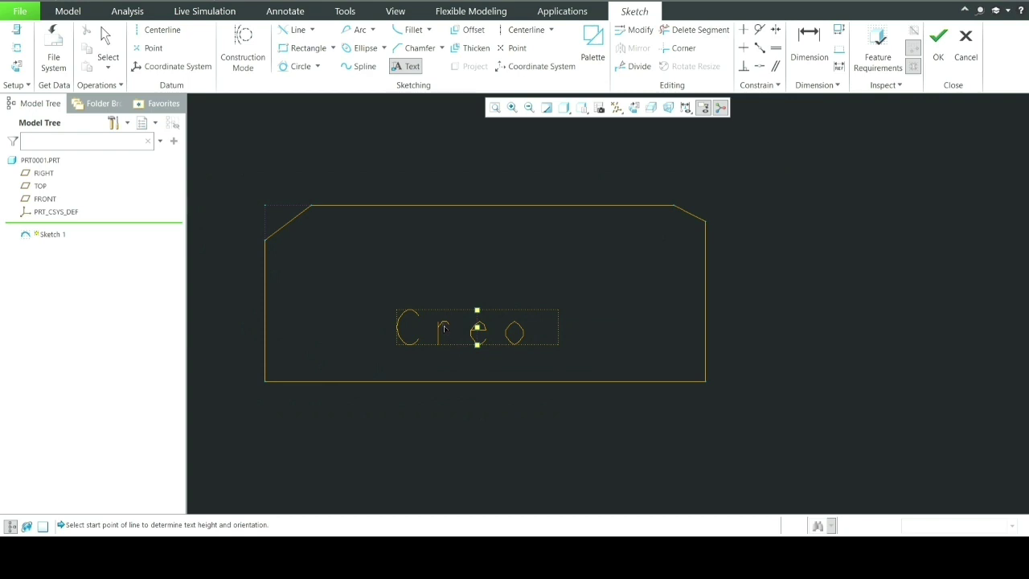
middle_click(447, 351)
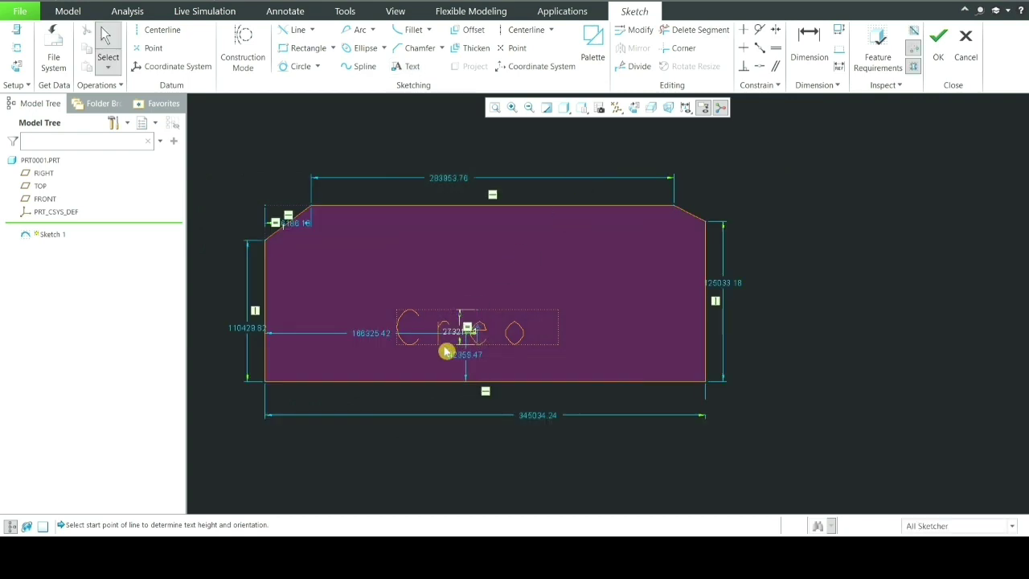
- Edit the Creo text, setting its font to filled and its horizontal alignment to Left, with the dialog moved clear of the text
double_click(414, 316)
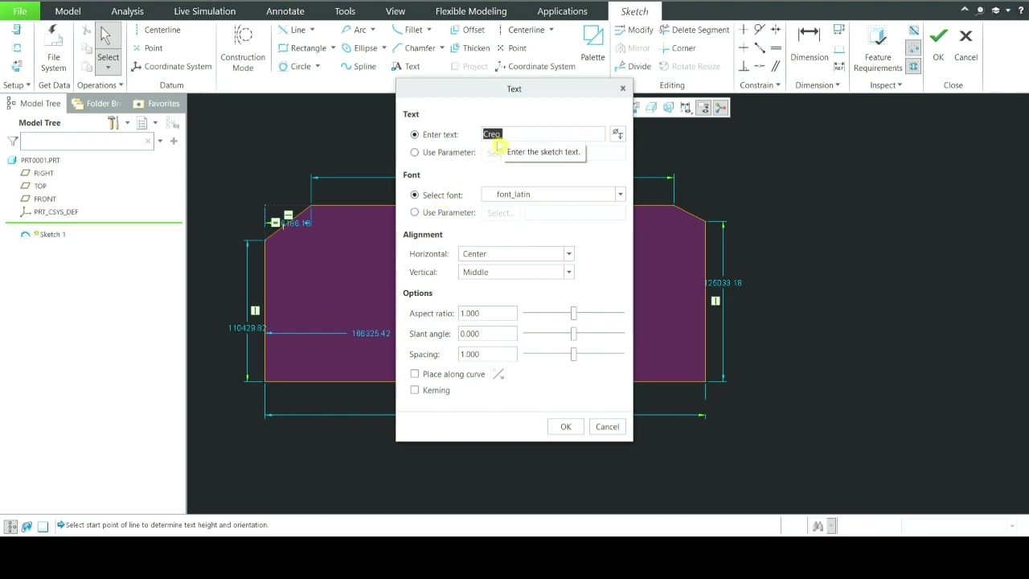
left_click(553, 195)
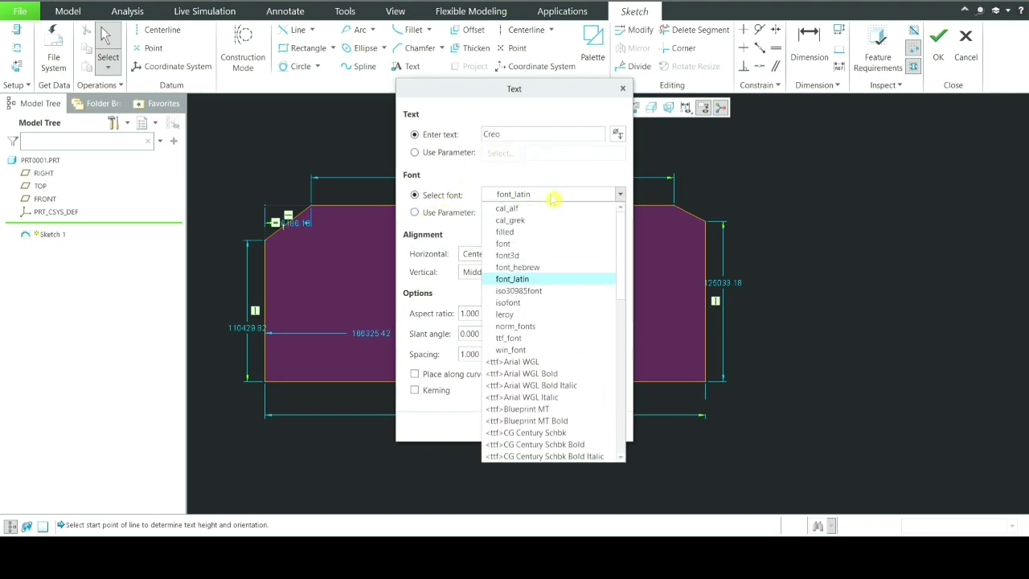
left_click(519, 233)
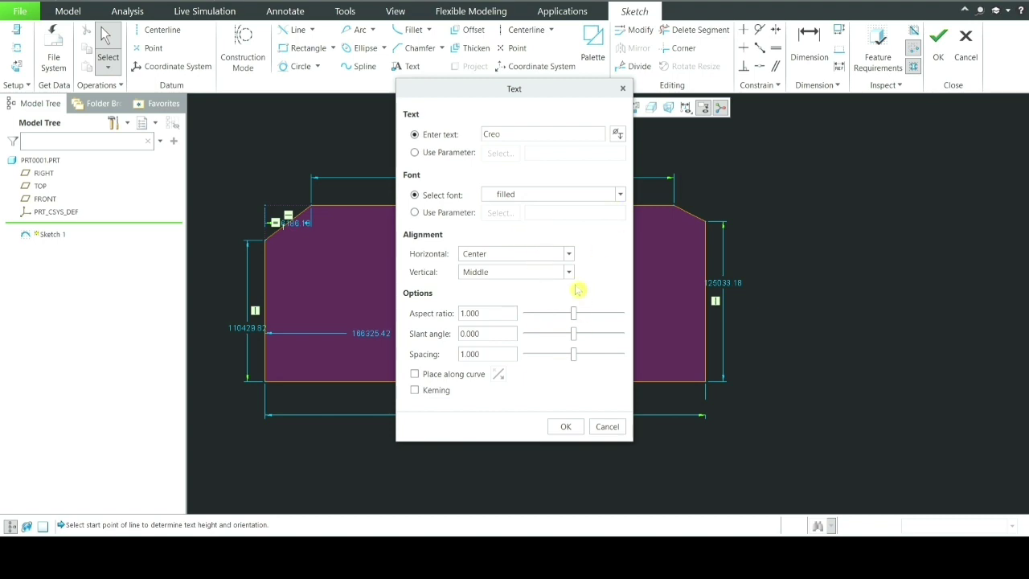
left_click(496, 255)
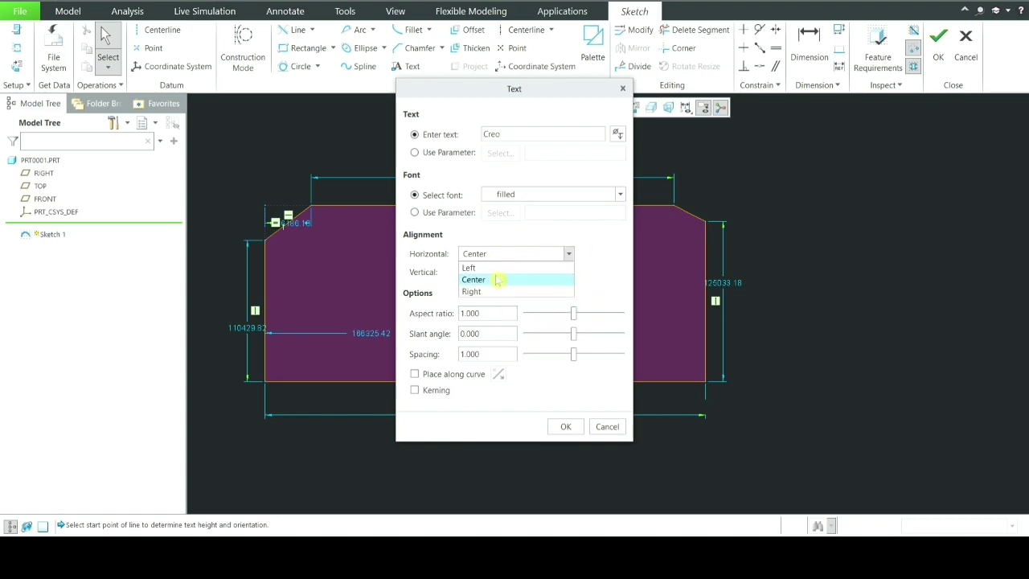
left_click(494, 269)
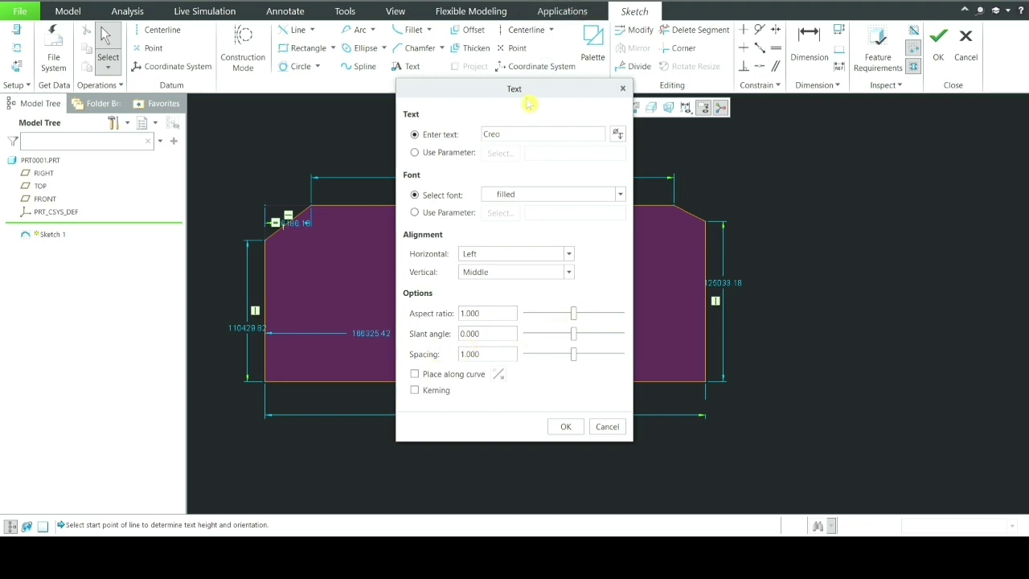
left_click_drag(516, 89, 188, 63)
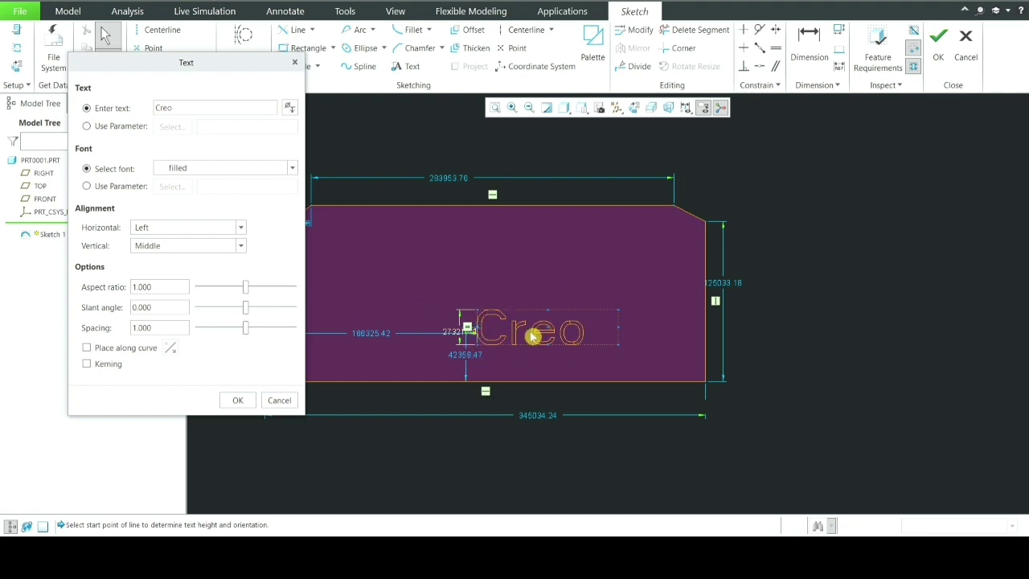
- Set the text's horizontal alignment to Right, and try Bottom before choosing Top as its vertical alignment
left_click(179, 227)
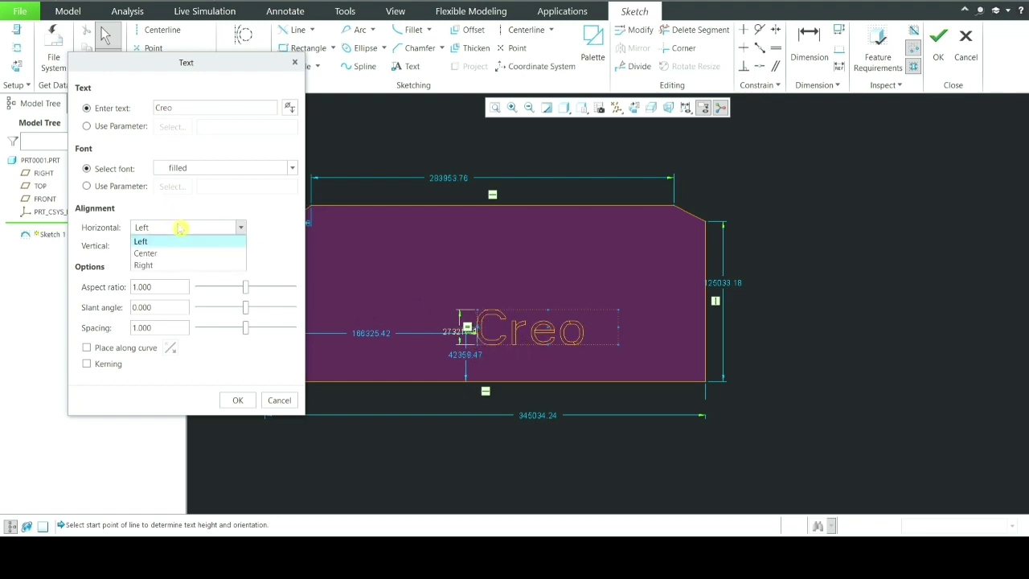
left_click(175, 265)
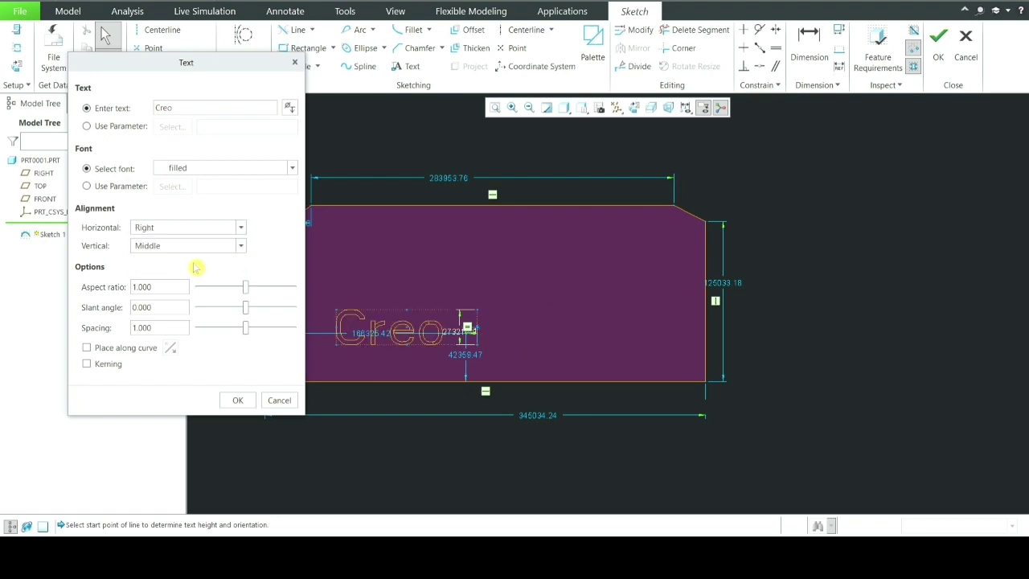
left_click(184, 247)
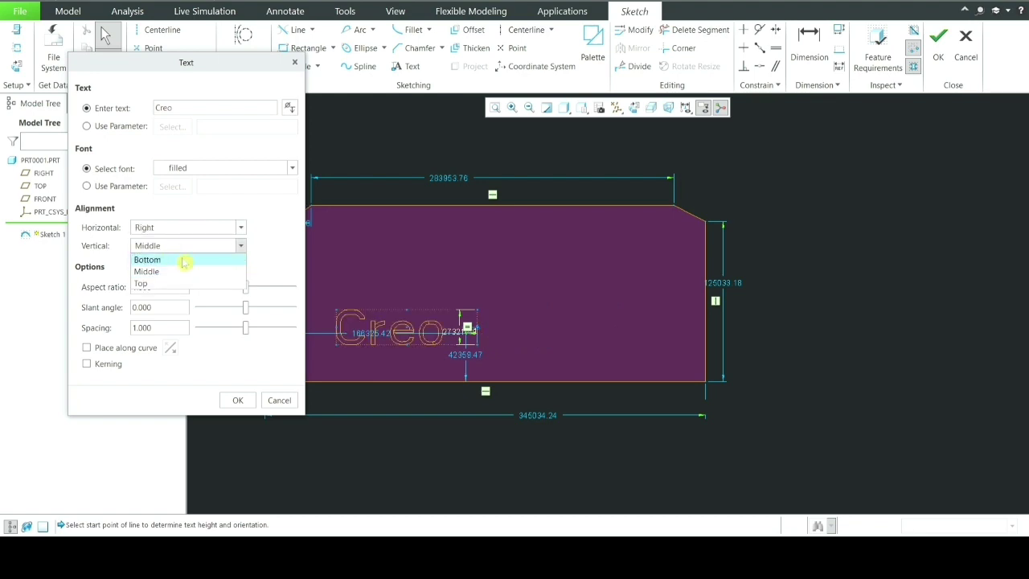
left_click(184, 255)
left_click(181, 246)
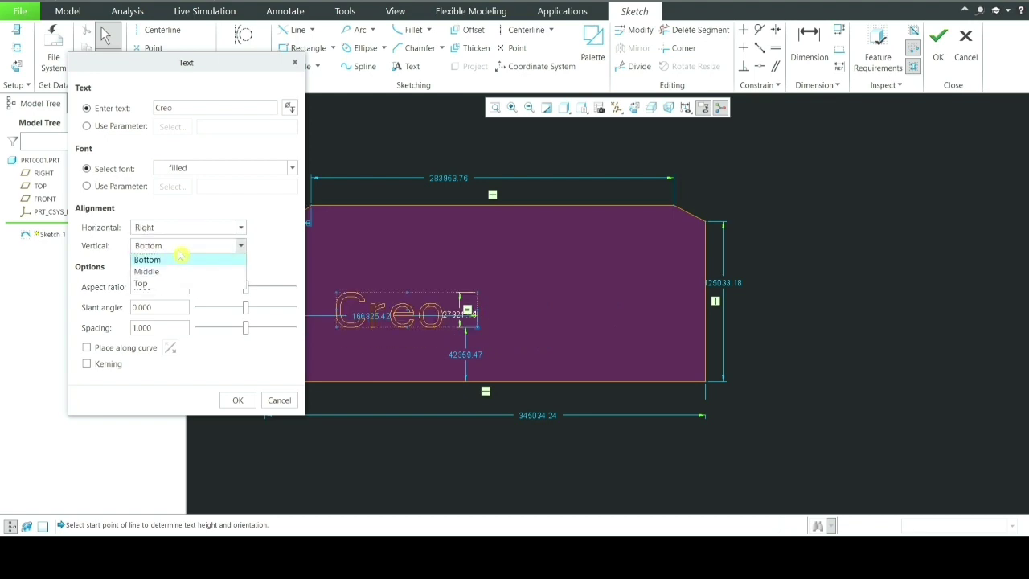
left_click(166, 285)
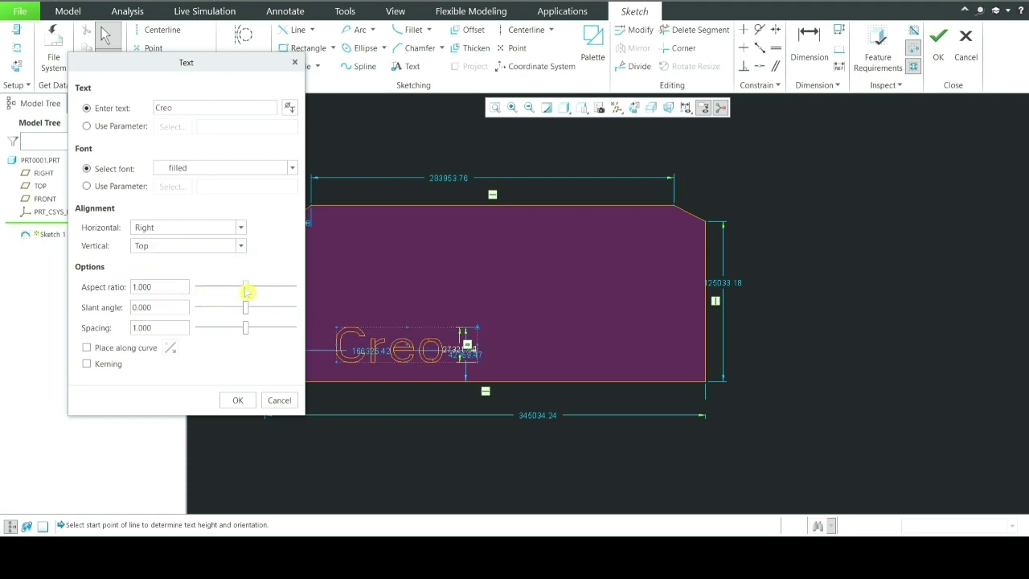
- Set the text's aspect ratio to about 0.589, slant angle to 17 and spacing to about 2.344, and apply the changes
left_click_drag(247, 292, 257, 333)
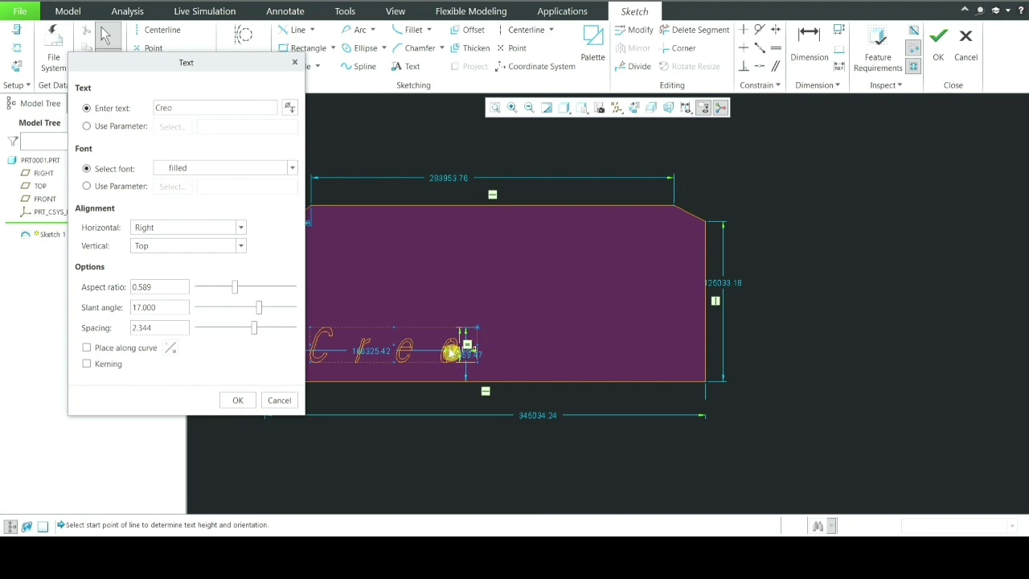
left_click(235, 401)
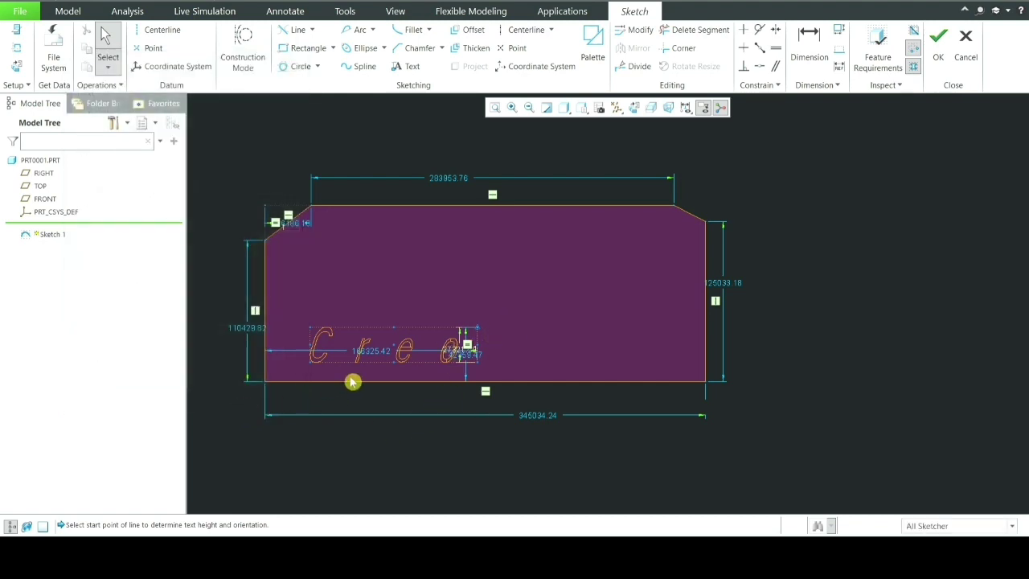
scroll(450, 358, "down", 2)
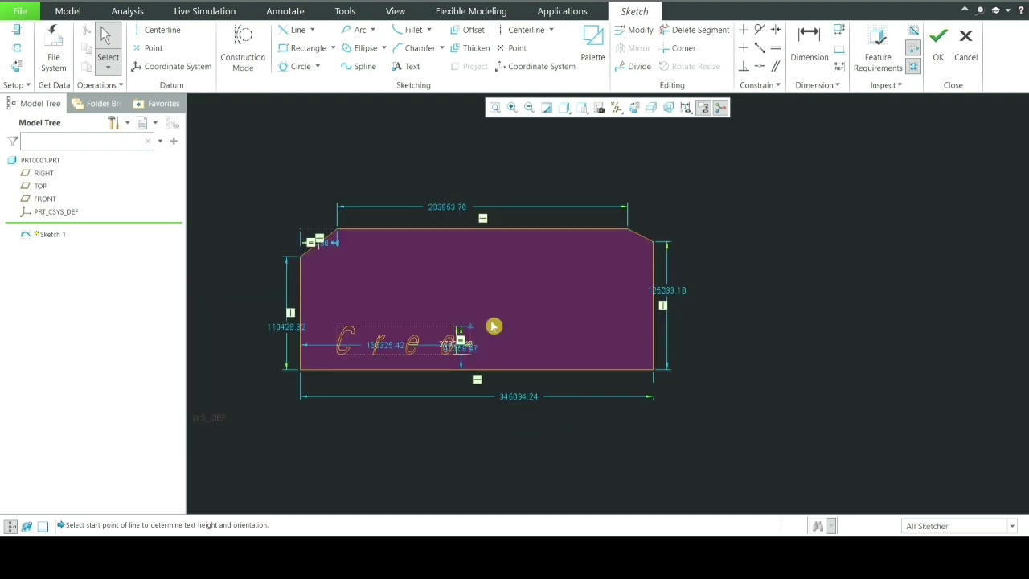
scroll(474, 322, "up", 2)
scroll(498, 331, "down", 2)
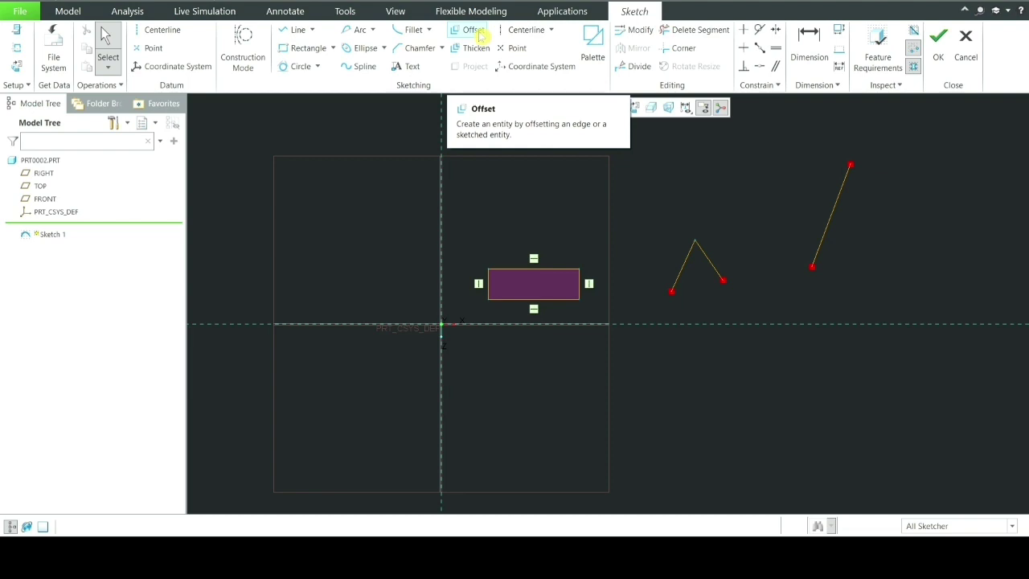
- Offset the single slanted line on the far right of the sketch by 20 using the Single edge type
left_click(474, 30)
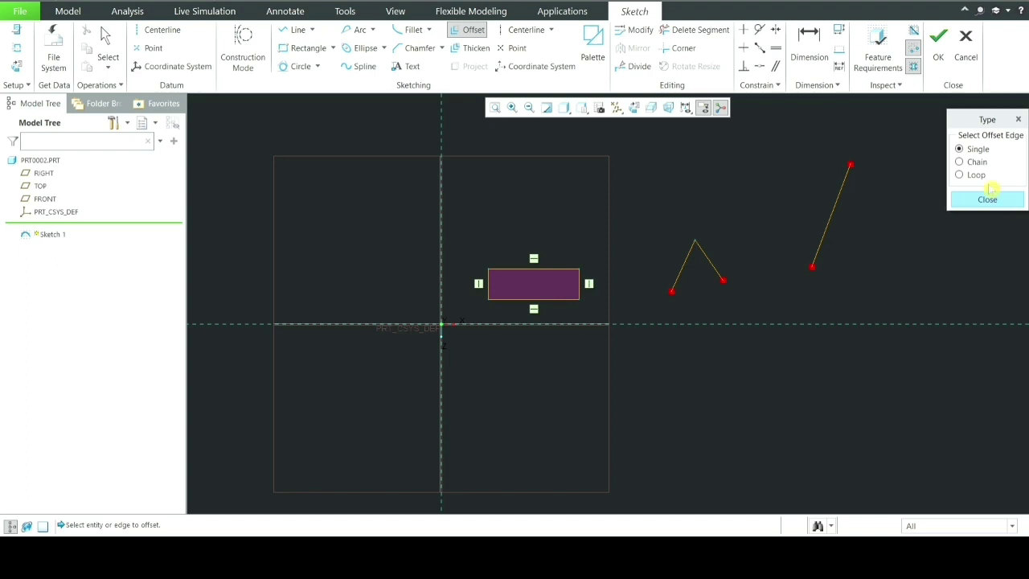
left_click(972, 150)
left_click(841, 199)
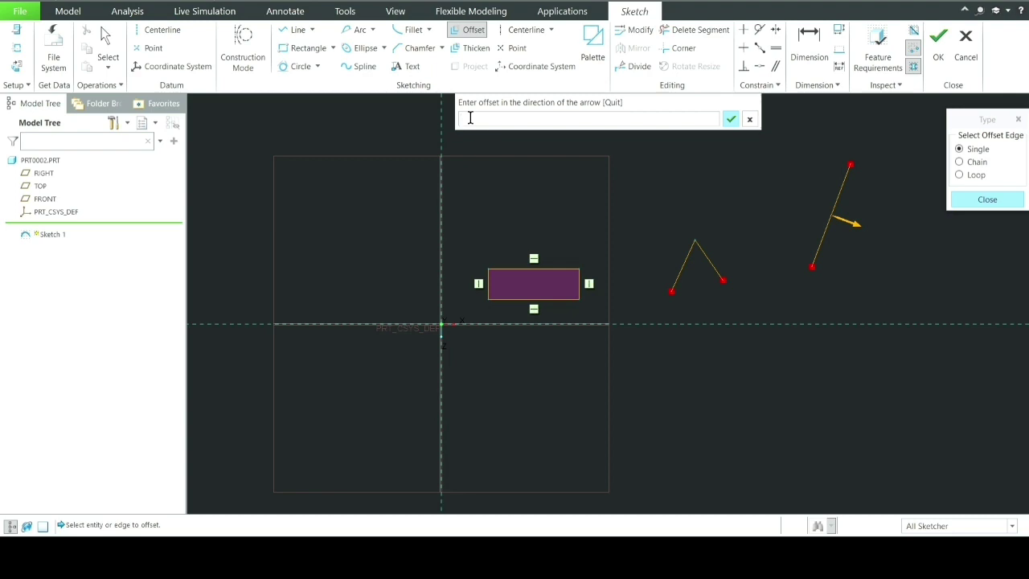
type("20")
left_click(731, 119)
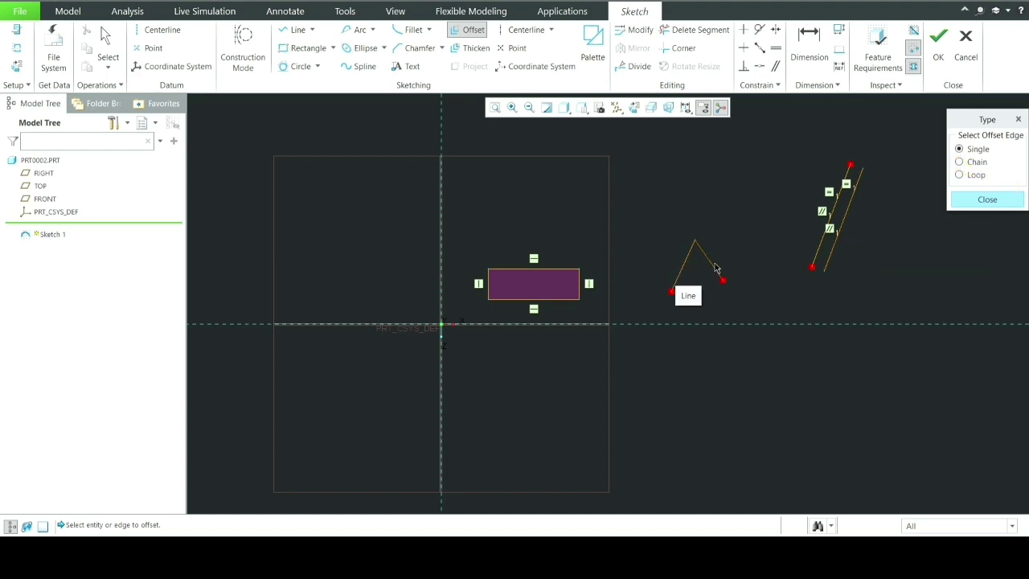
- Offset the two connected lines of the inverted V as a Chain, with an offset value of -30
left_click(962, 163)
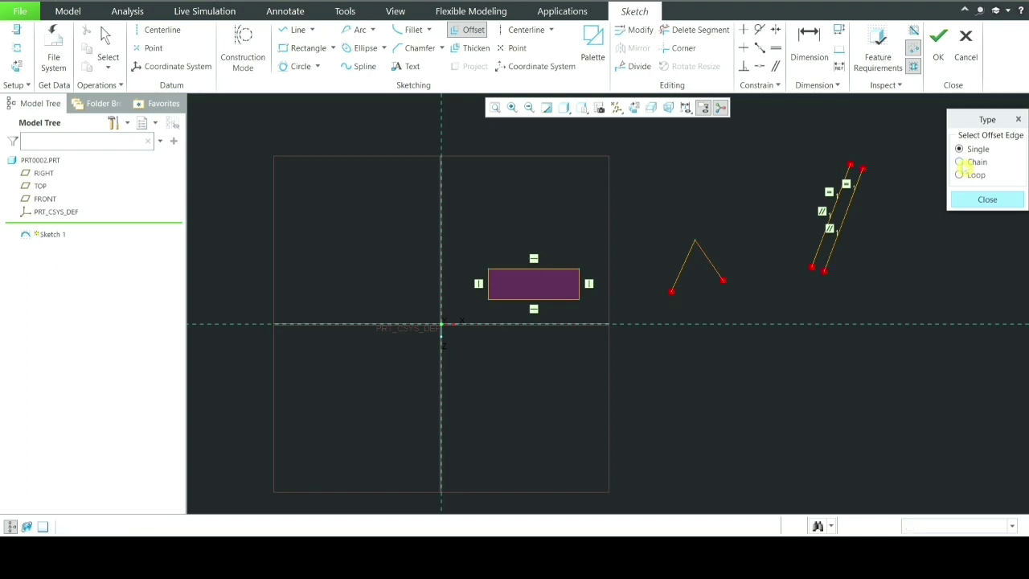
left_click(684, 272)
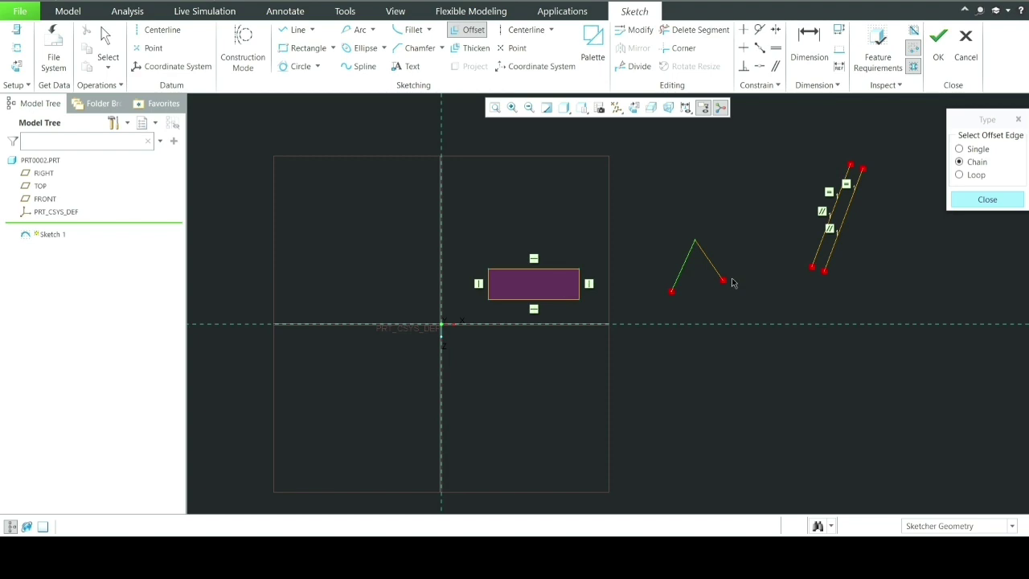
left_click(717, 270)
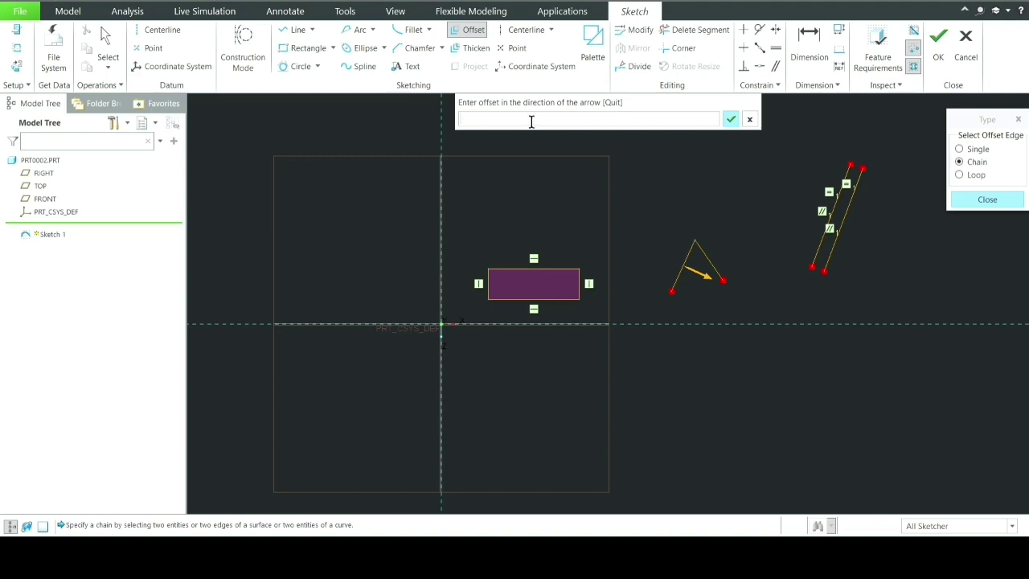
type("-30")
left_click(731, 120)
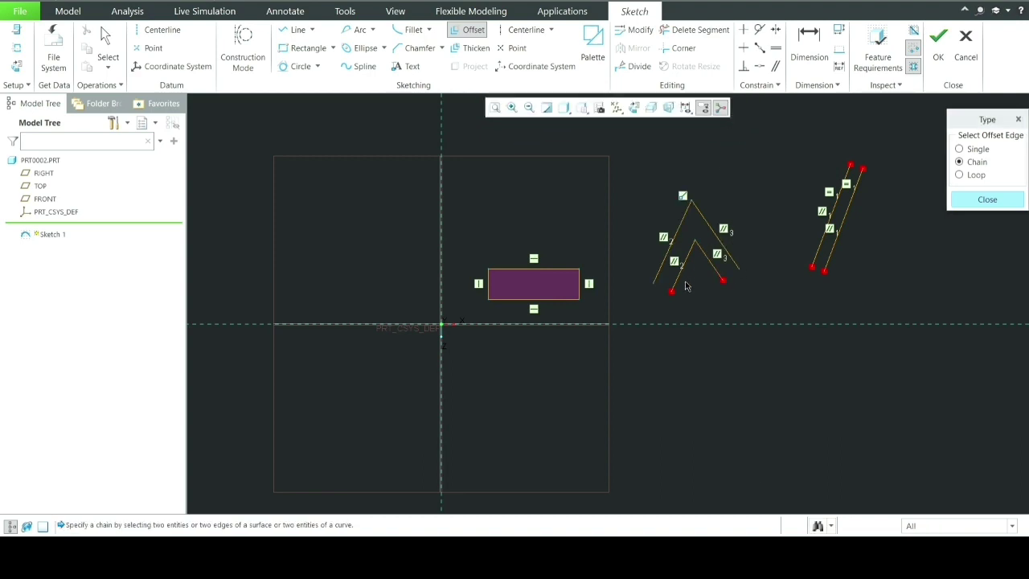
scroll(682, 269, "up", 2)
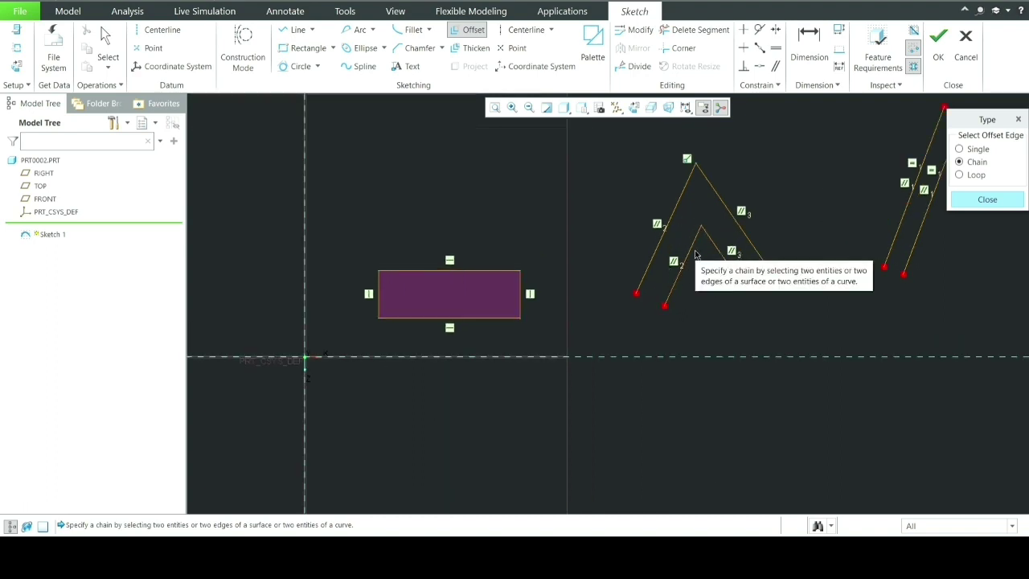
scroll(697, 254, "down", 3)
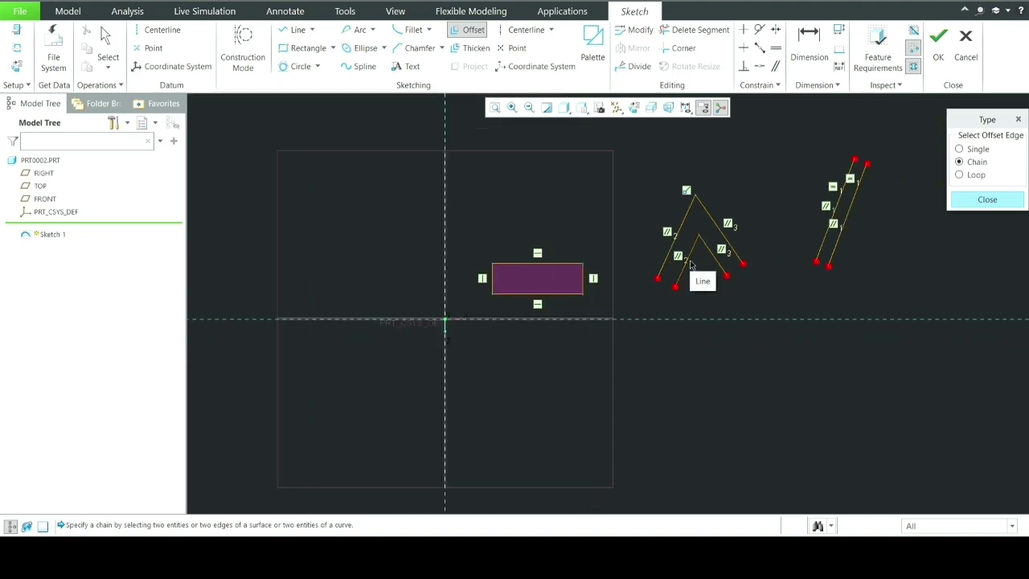
- Offset the rectangle near the origin as a Loop with a value of -35, and finish the Offset command
left_click(969, 174)
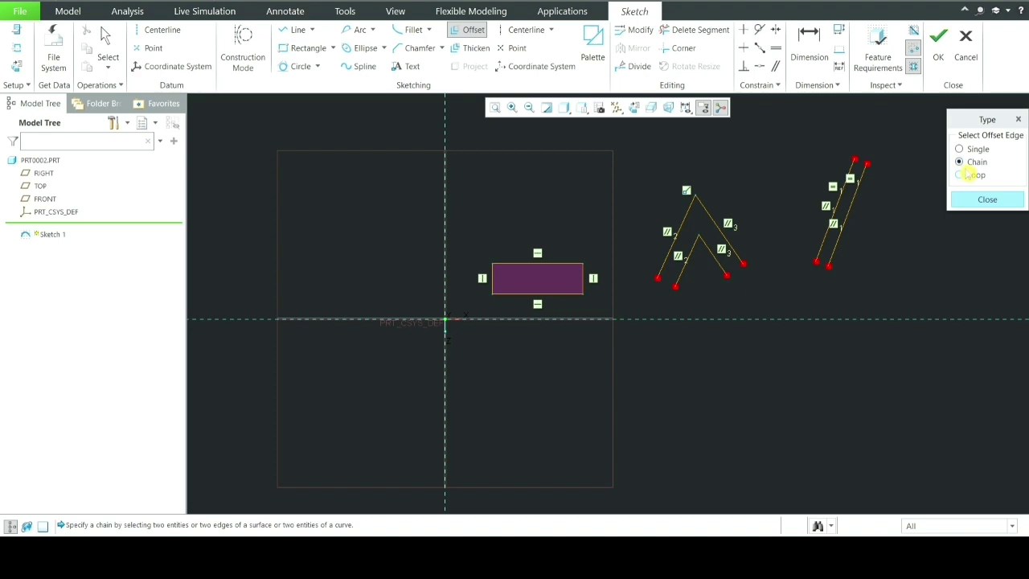
left_click(968, 174)
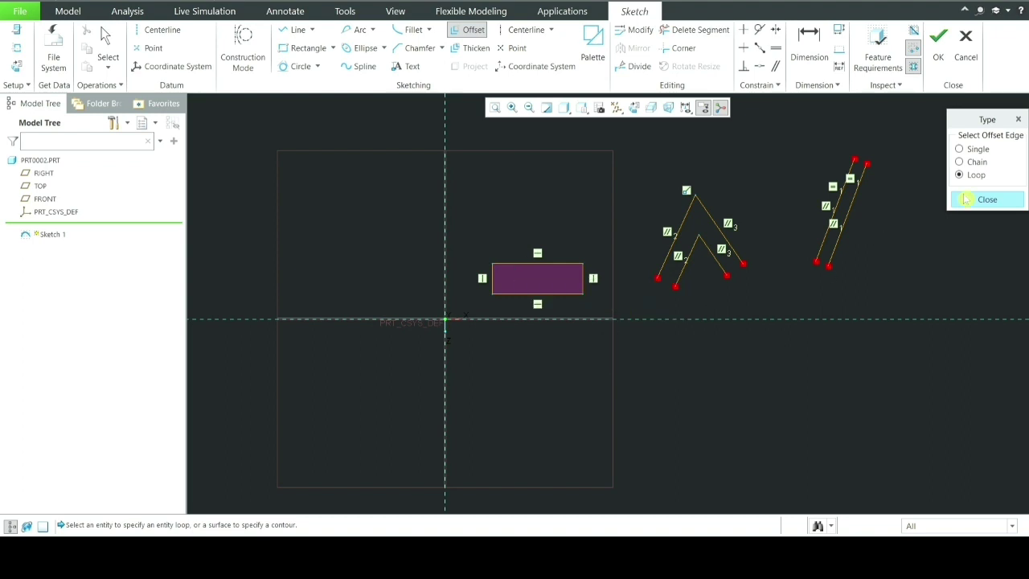
scroll(567, 323, "up", 1)
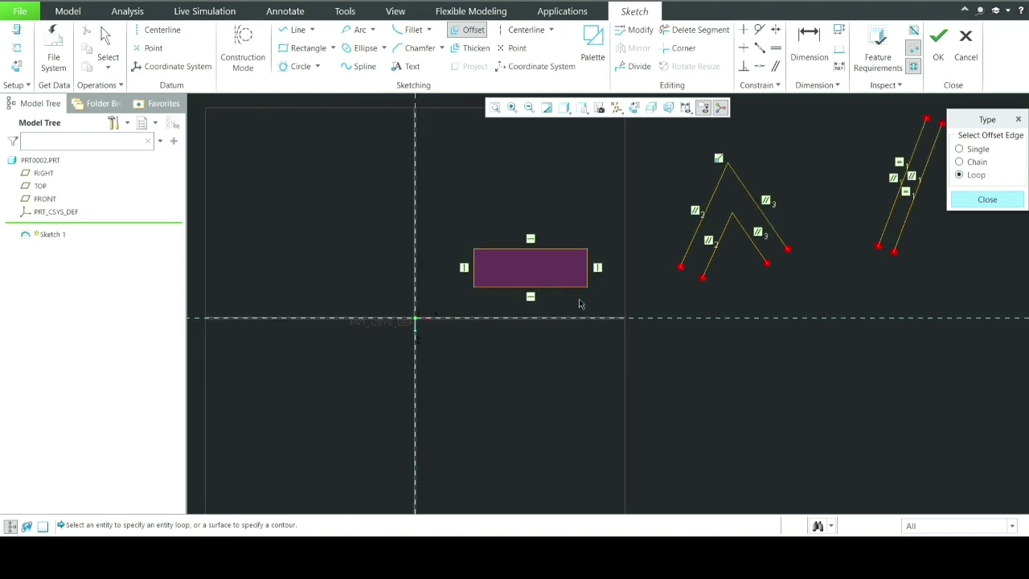
left_click(551, 254)
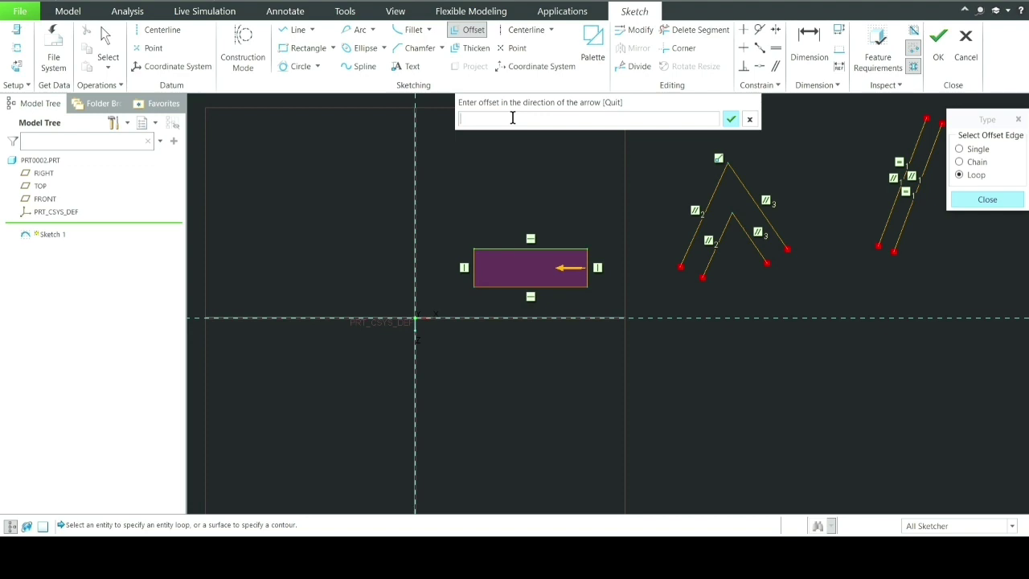
type("-35")
key("Return")
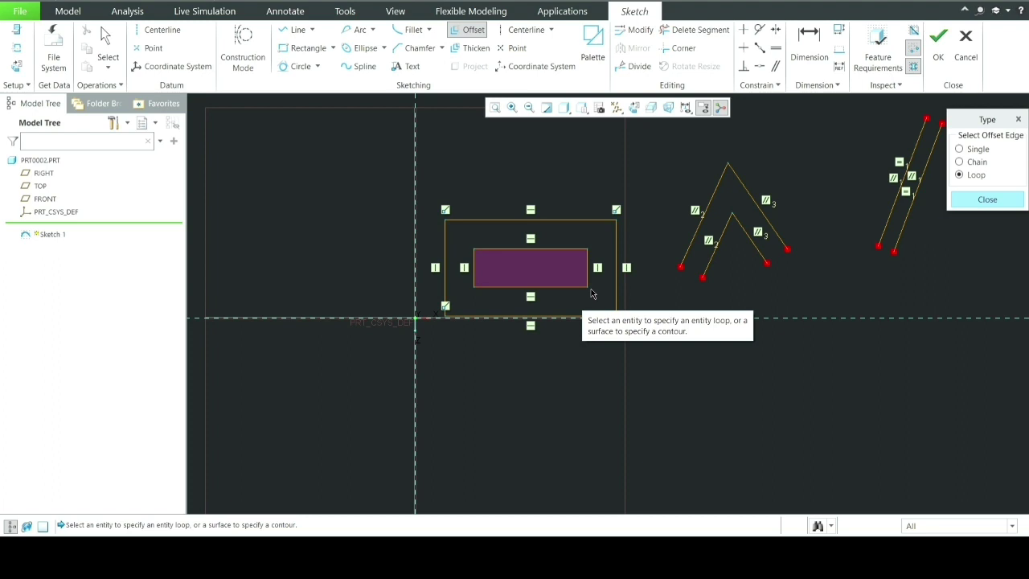
left_click(988, 200)
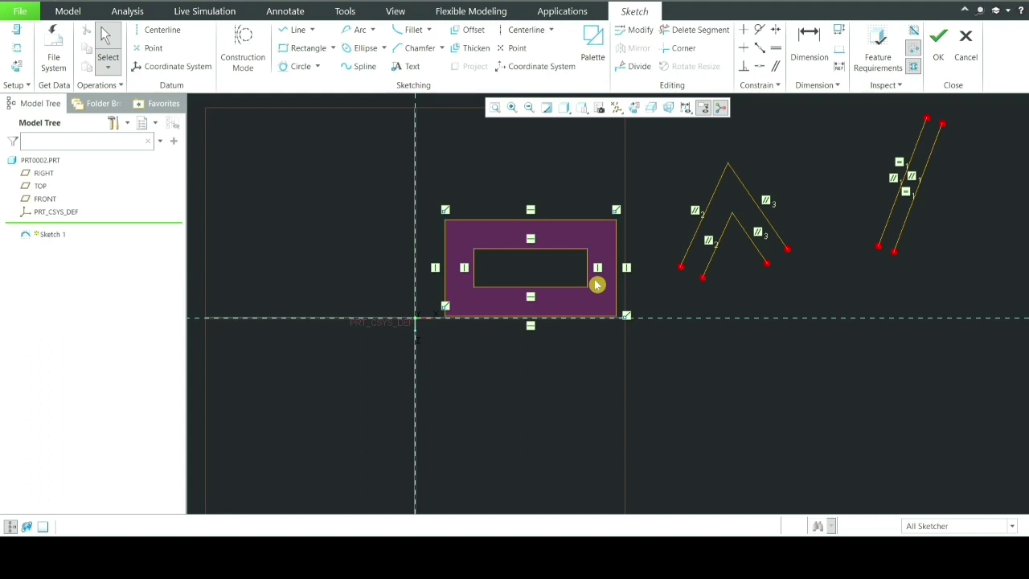
- Sketch a second rectangle about 793 by 273 in the empty area above and to the right of the existing geometry
scroll(723, 333, "down", 3)
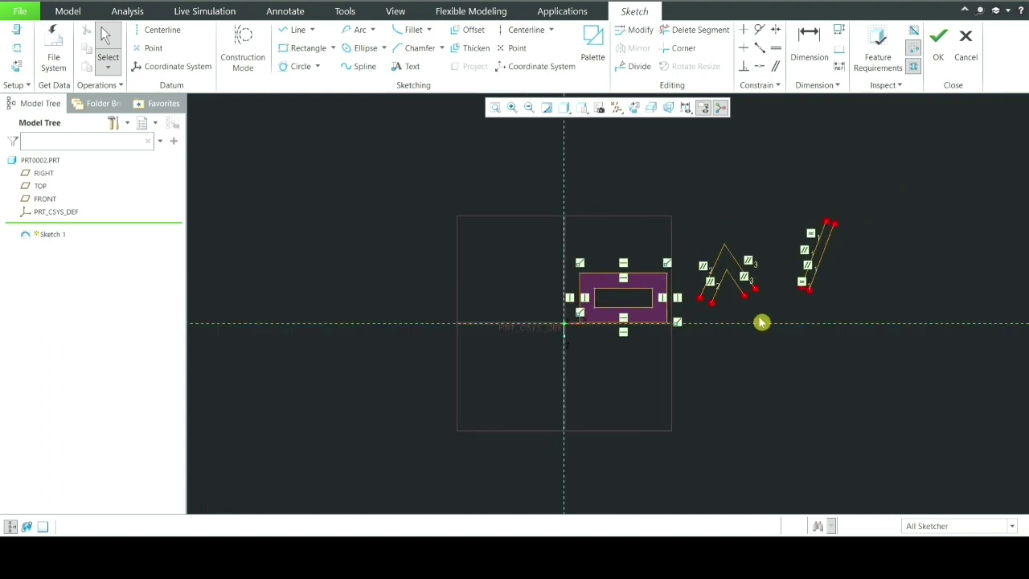
scroll(761, 321, "up", 1)
scroll(685, 298, "up", 2)
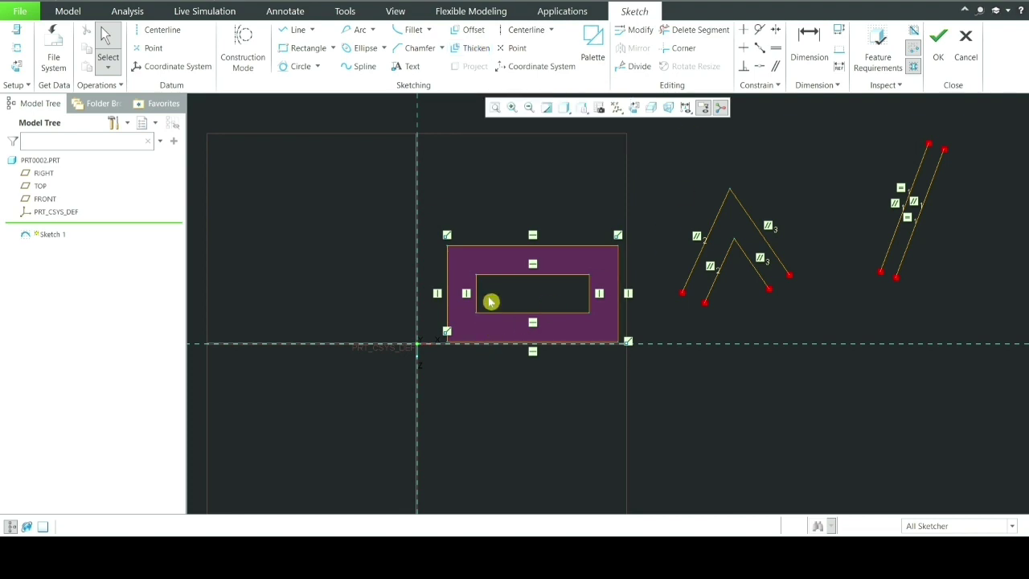
scroll(522, 285, "down", 4)
left_click(308, 47)
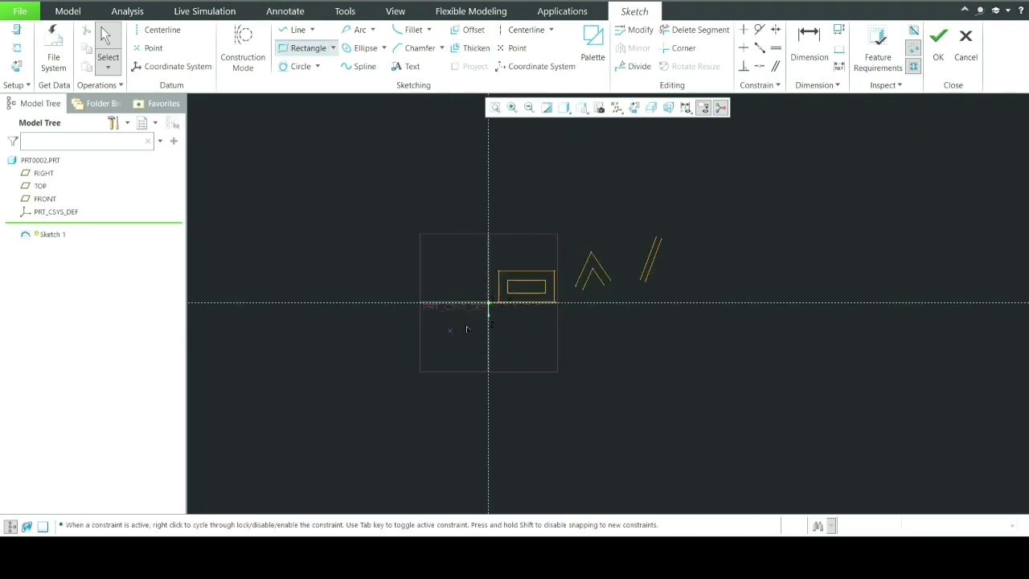
scroll(467, 328, "down", 2)
left_click(695, 188)
left_click(833, 235)
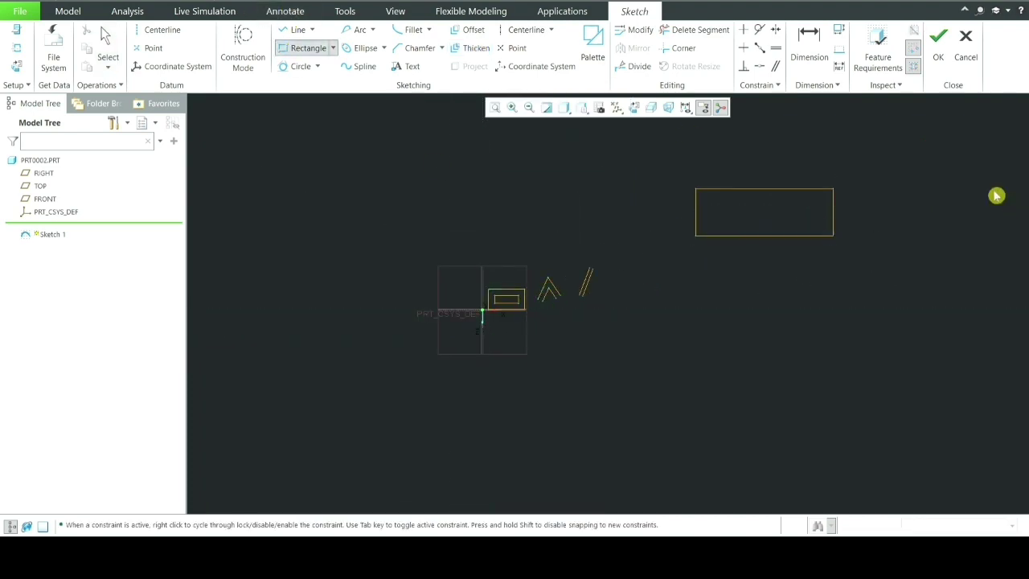
middle_click(896, 202)
scroll(898, 204, "up", 3)
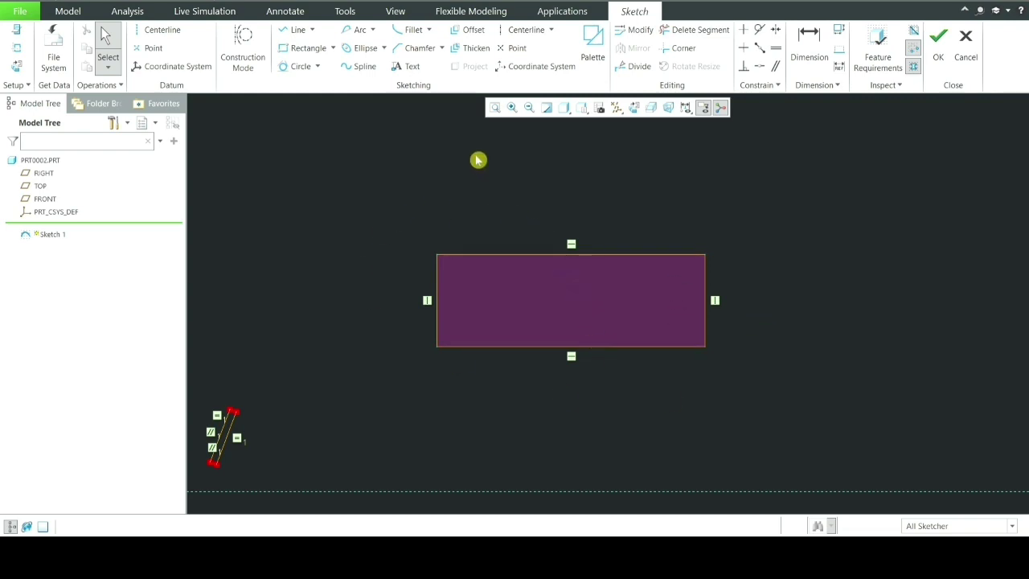
- Thicken the new rectangle as a Loop with open end caps, a thickness of 50 and an offset of -20
left_click(469, 48)
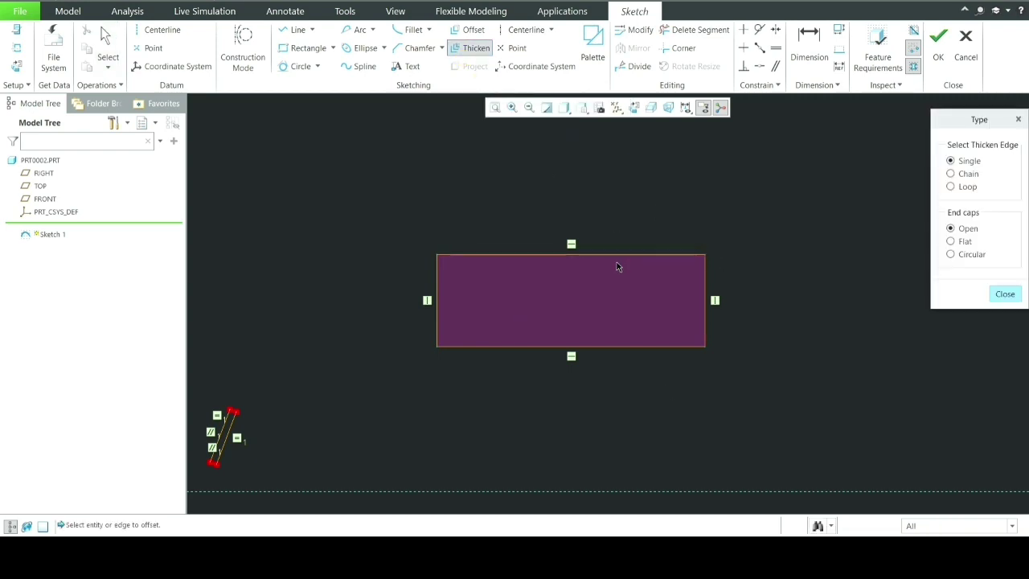
left_click(953, 188)
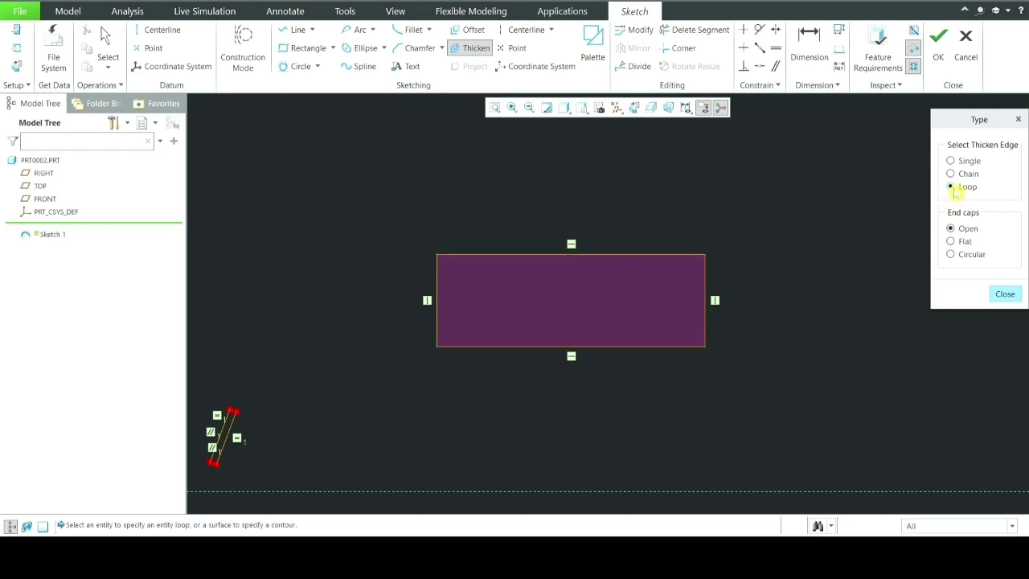
left_click(591, 254)
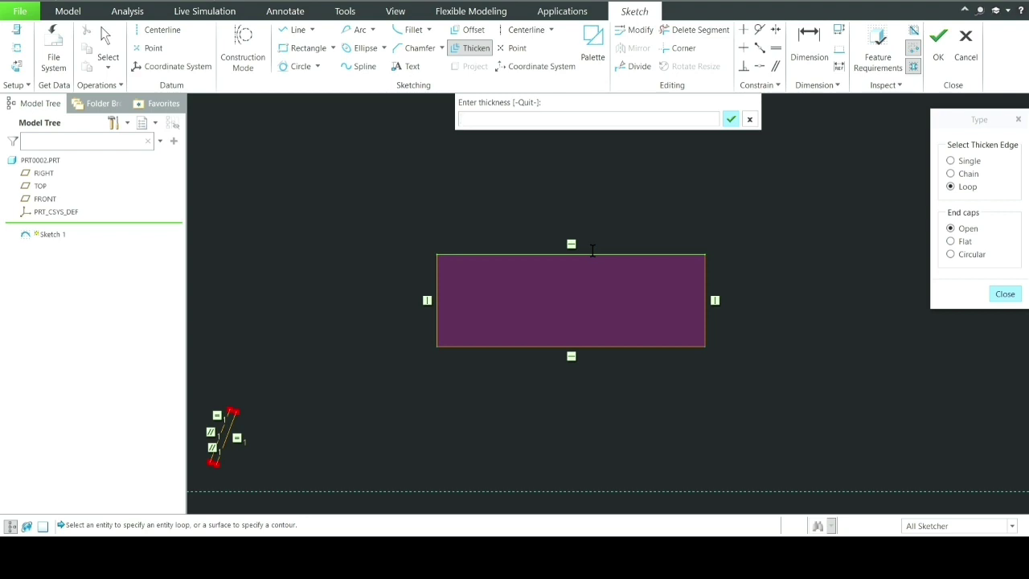
type("50")
left_click(731, 120)
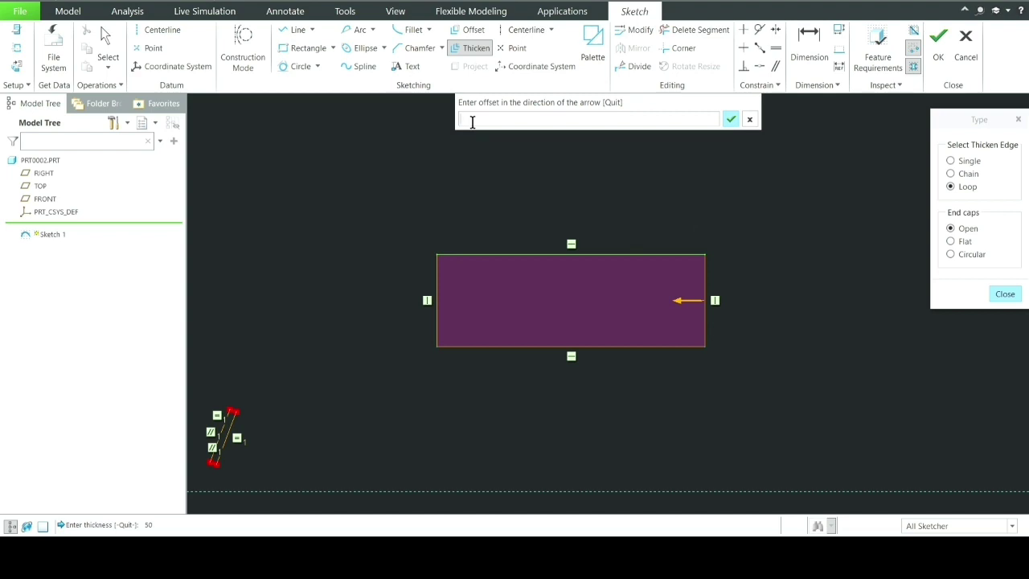
type("-20")
left_click(731, 120)
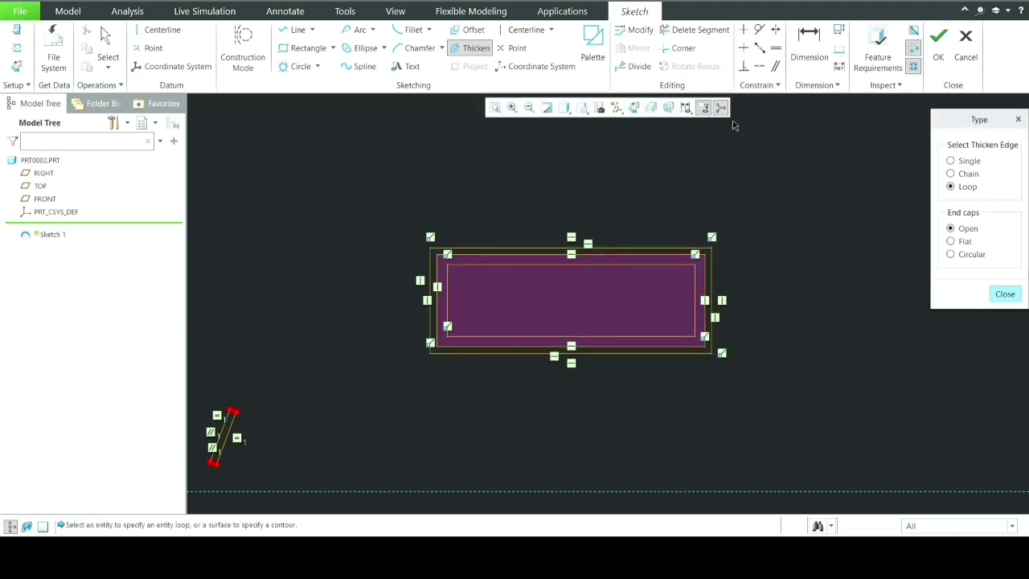
- Turn on the display of dimensions in the sketch
scroll(711, 260, "up", 4)
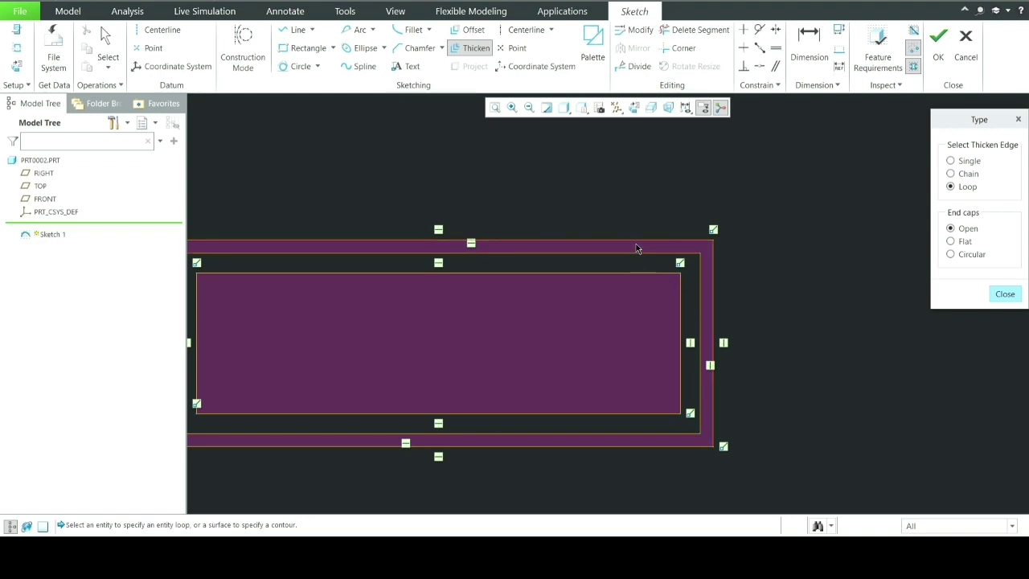
left_click(703, 107)
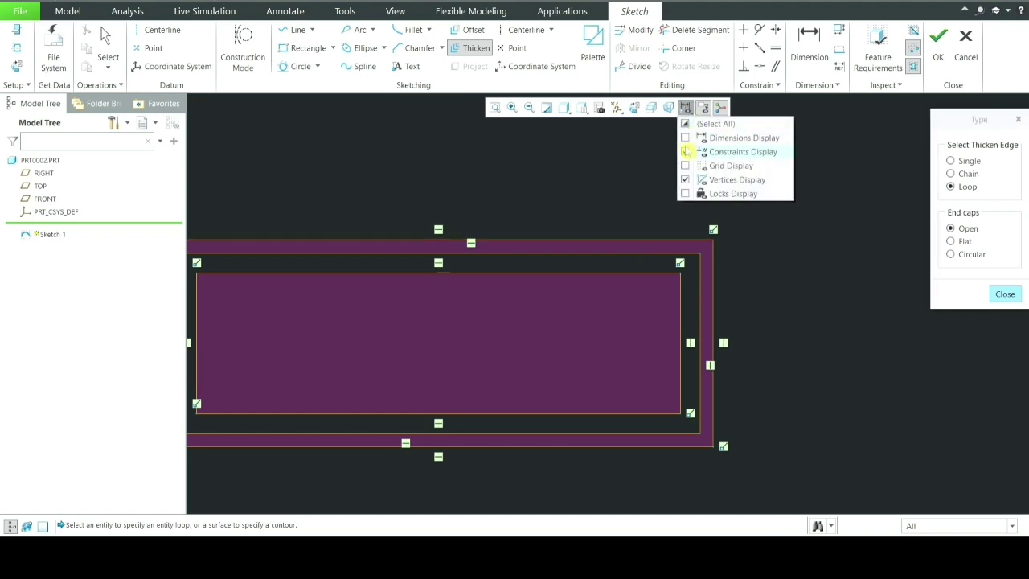
left_click(686, 137)
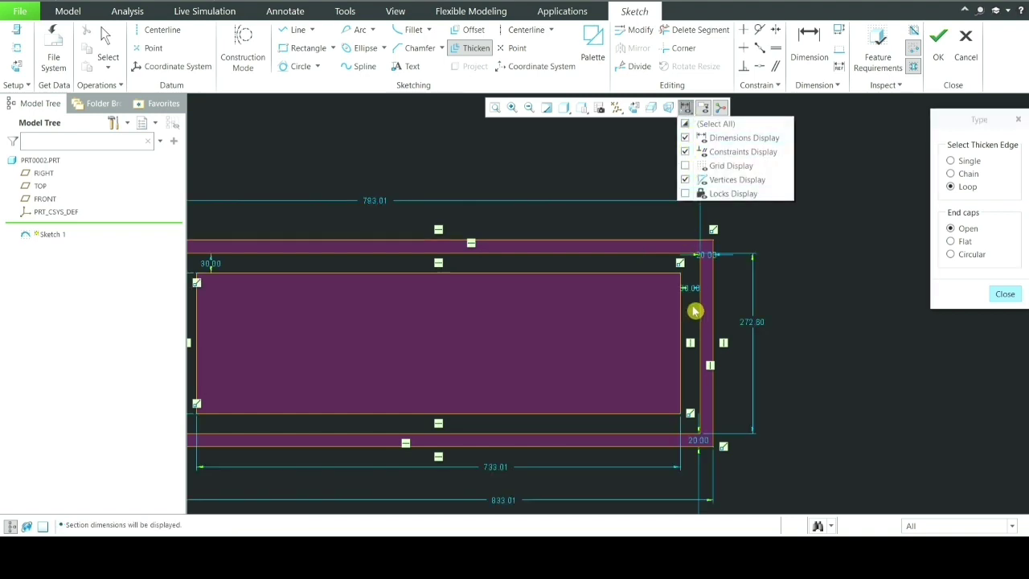
left_click(756, 279)
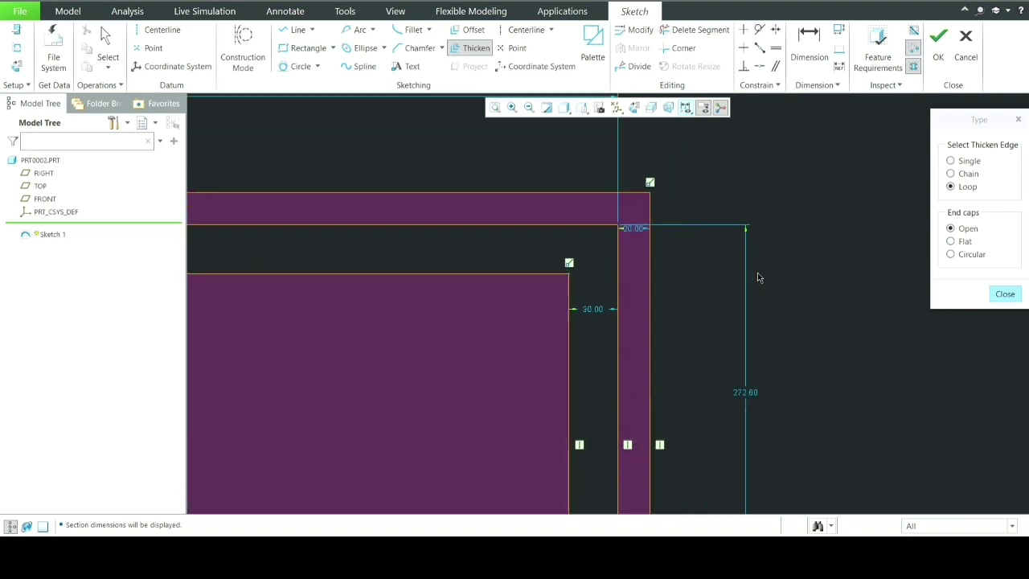
- Examine the spacing dimensions between the original rectangle and its inner and outer thickened loops, and close the Thicken command
scroll(756, 278, "up", 3)
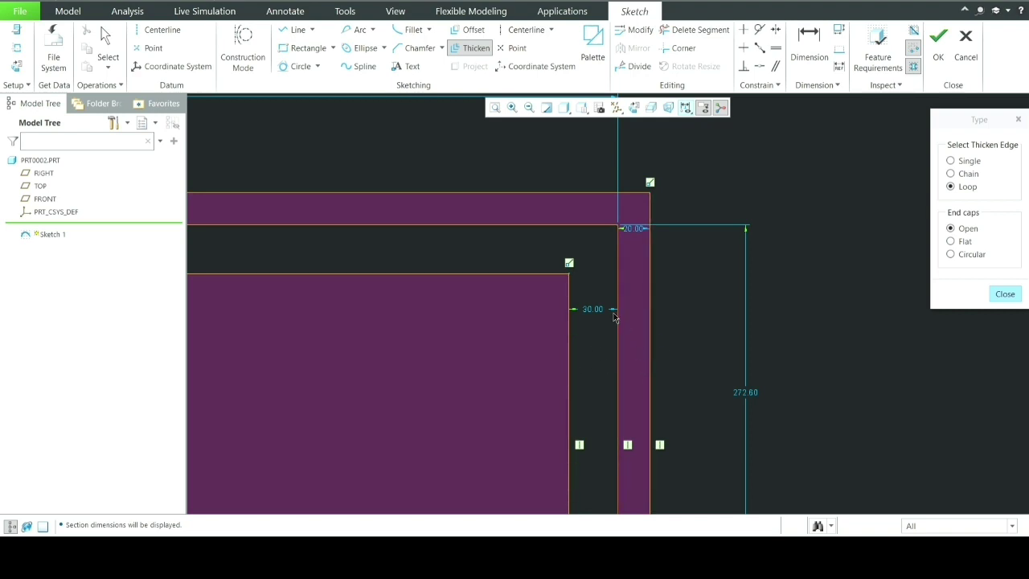
scroll(607, 318, "up", 3)
scroll(684, 290, "down", 3)
scroll(693, 220, "up", 2)
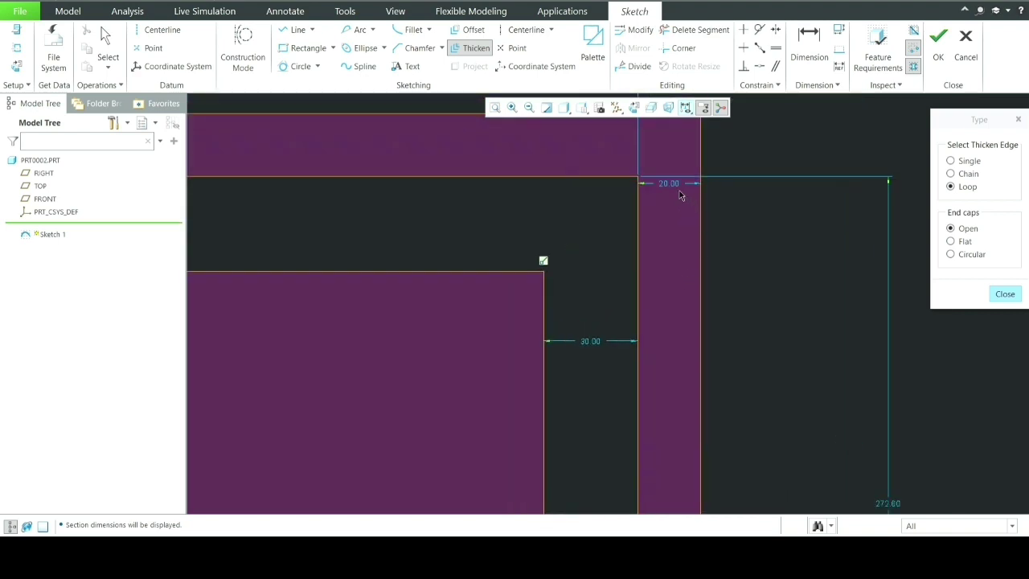
scroll(650, 279, "down", 2)
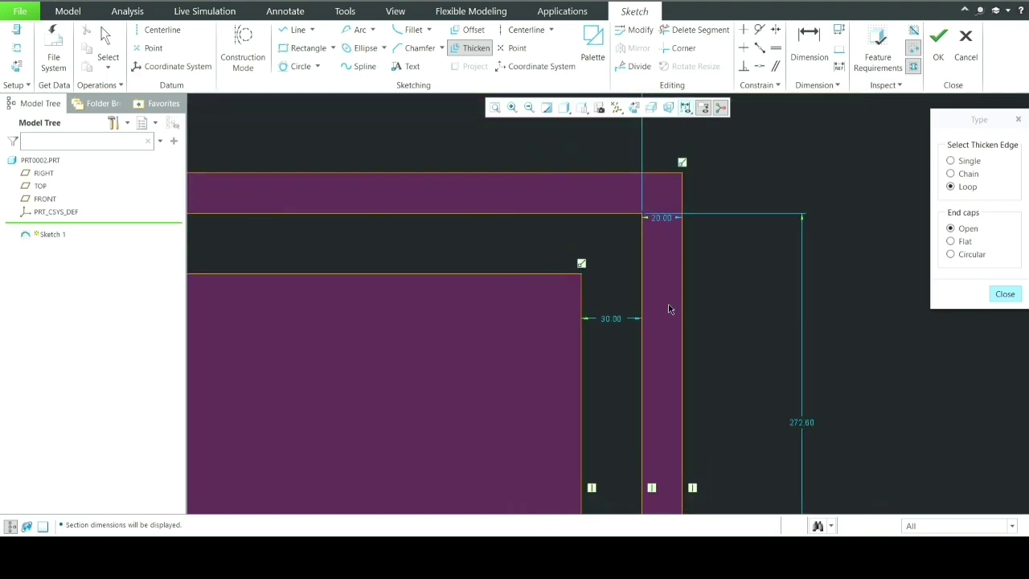
scroll(683, 316, "down", 2)
scroll(640, 306, "up", 2)
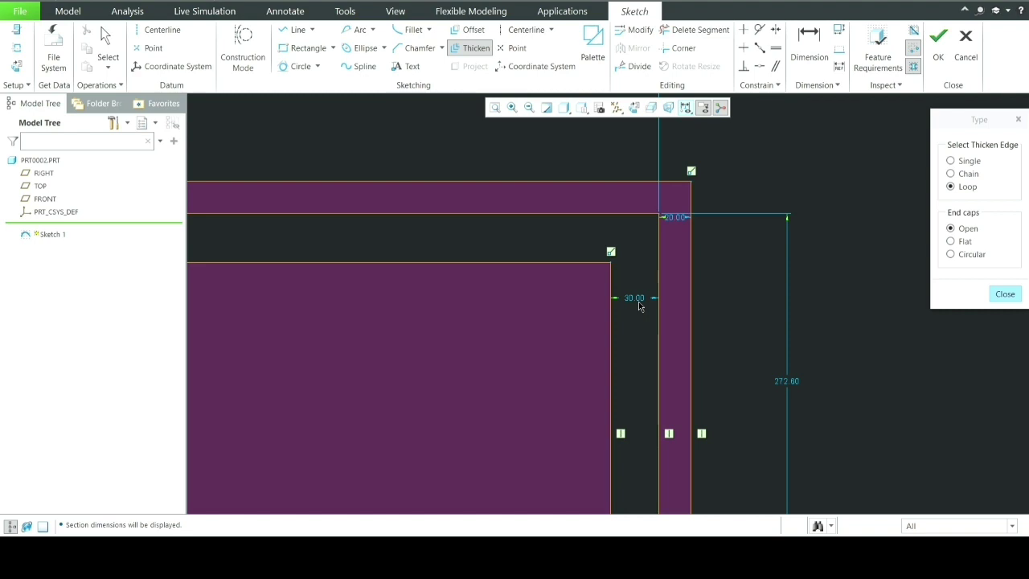
scroll(619, 315, "down", 5)
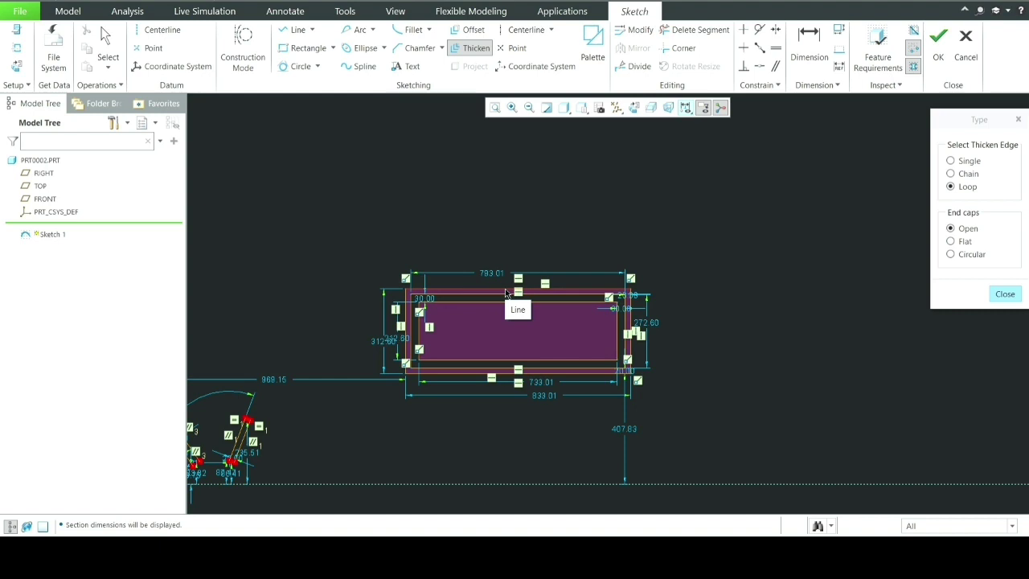
left_click(1005, 293)
scroll(678, 274, "down", 3)
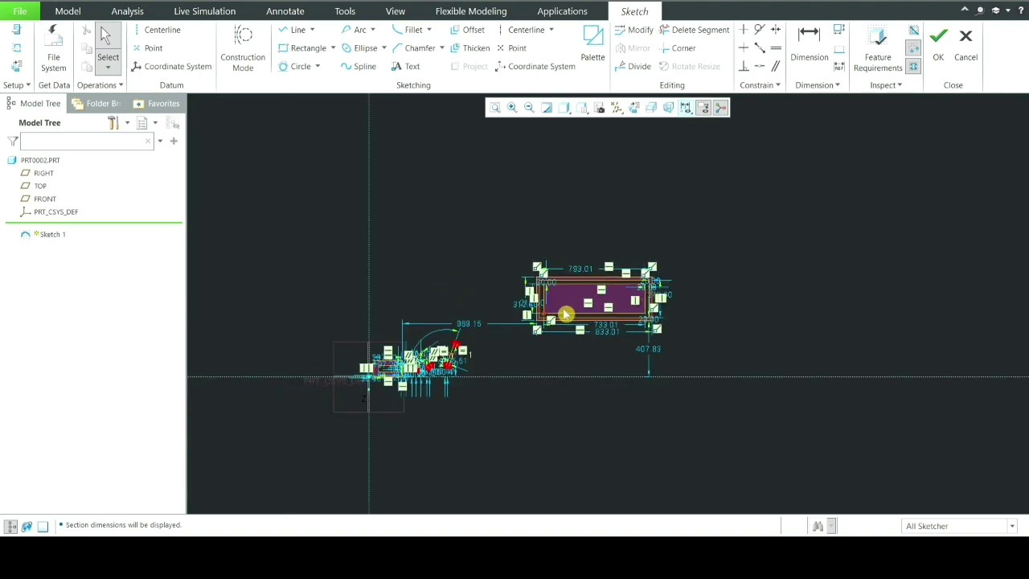
scroll(605, 282, "up", 1)
scroll(605, 282, "up", 2)
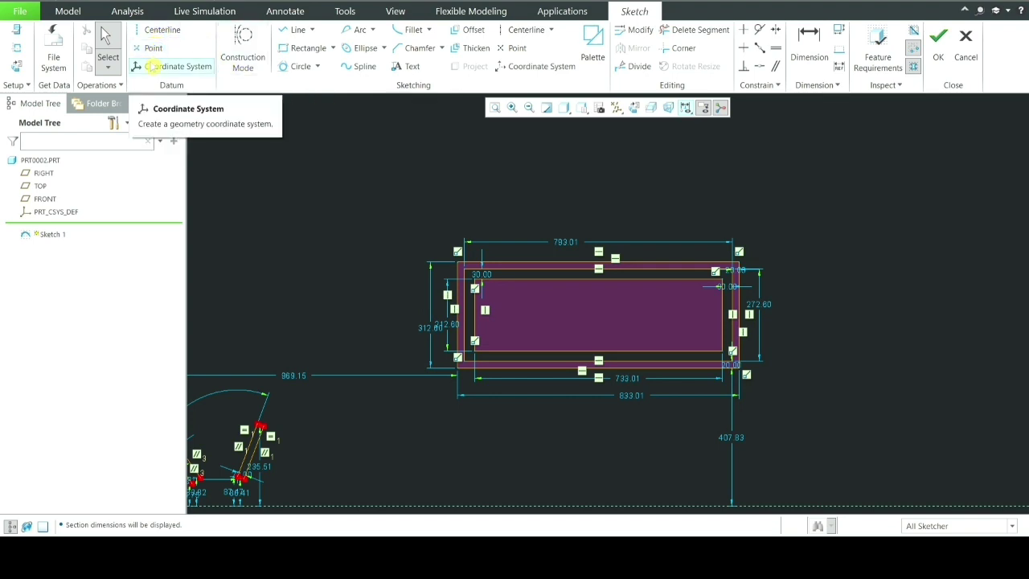
left_click(153, 67)
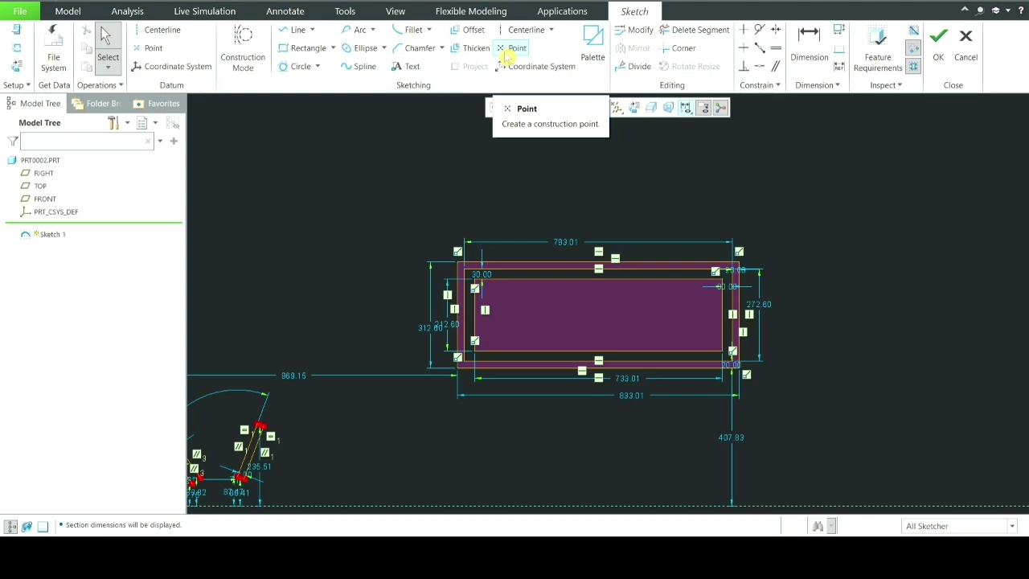
scroll(769, 223, "down", 4)
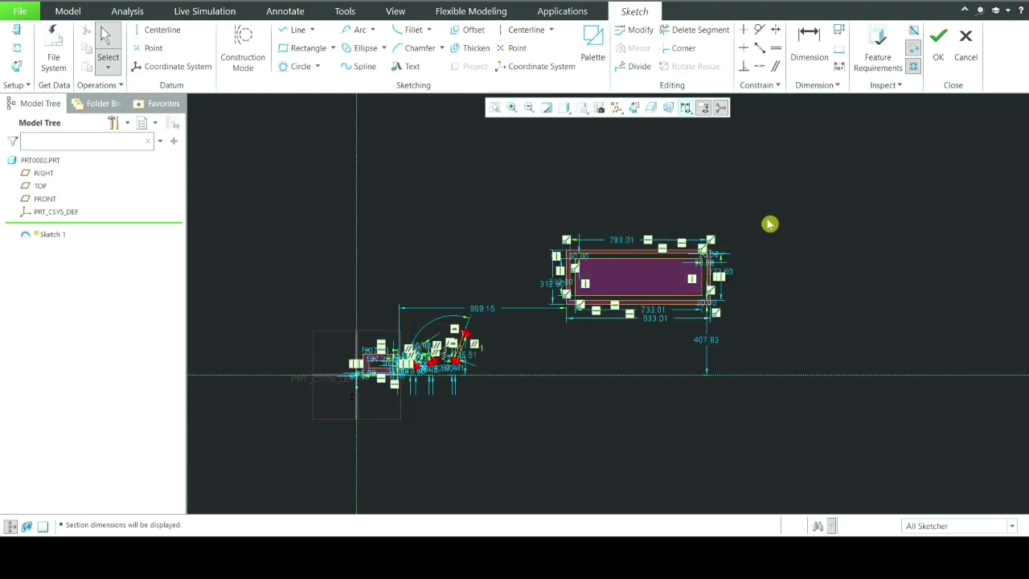
scroll(786, 264, "up", 4)
scroll(708, 302, "up", 1)
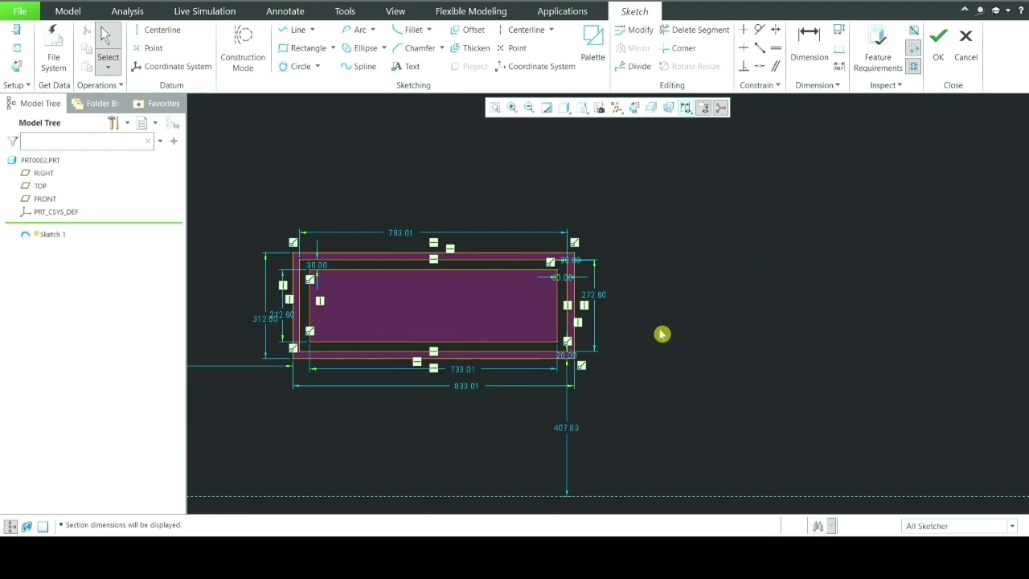
scroll(662, 333, "down", 2)
scroll(772, 254, "up", 2)
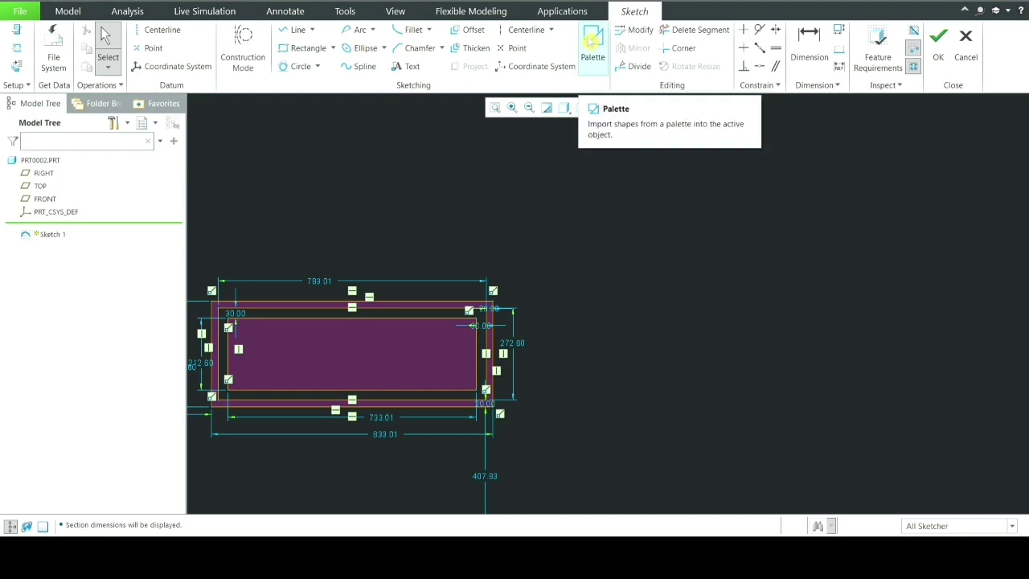
- Open the Sketcher Palette and look through its polygons, profiles, shapes and stars
left_click(591, 40)
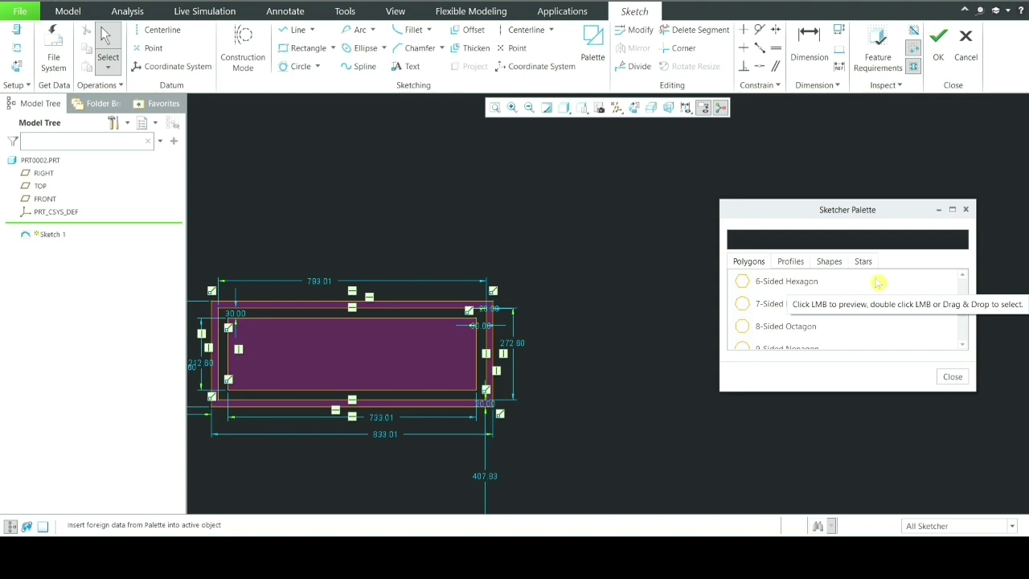
scroll(836, 330, "down", 2)
scroll(835, 328, "up", 3)
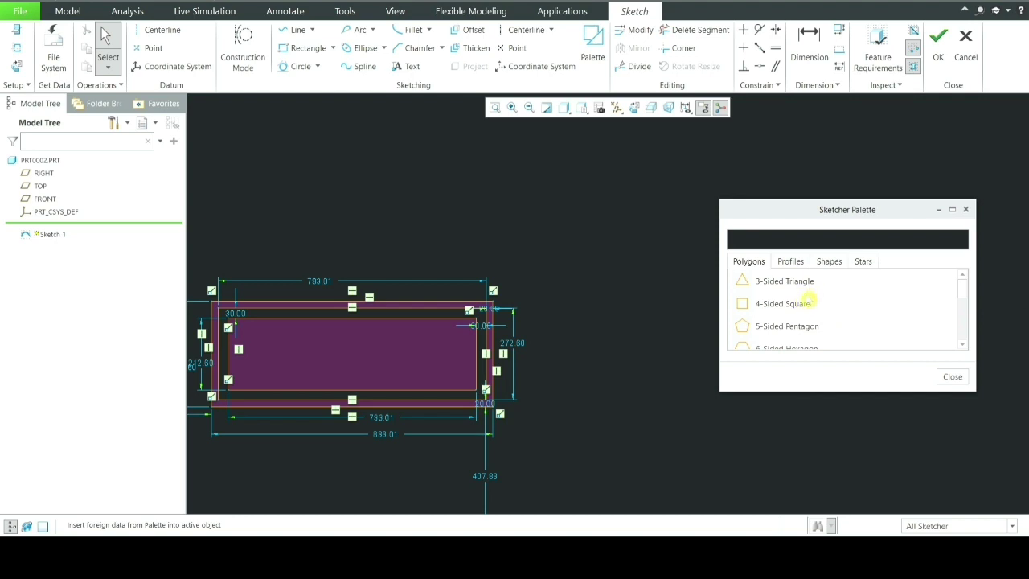
scroll(804, 321, "down", 1)
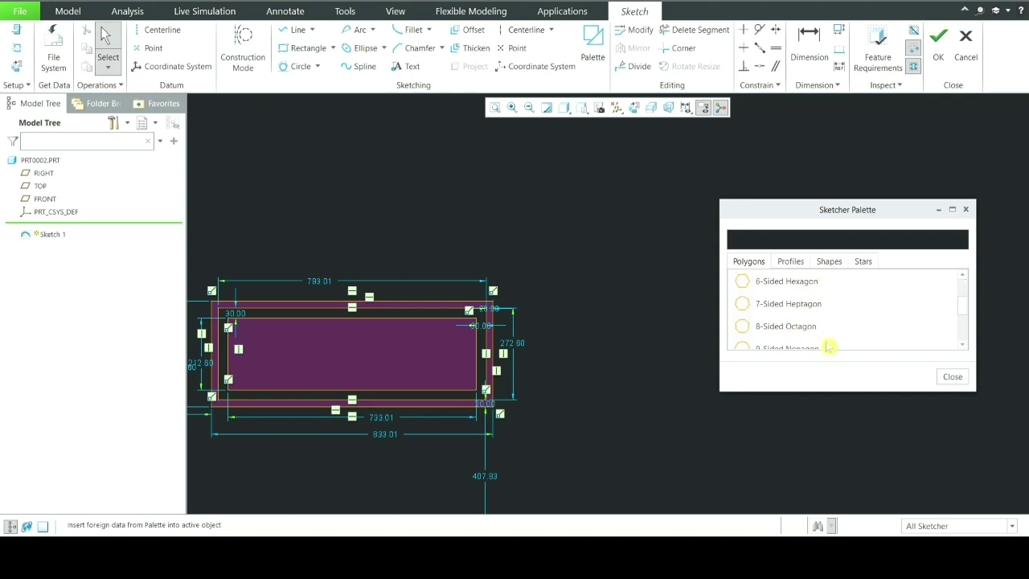
left_click(792, 261)
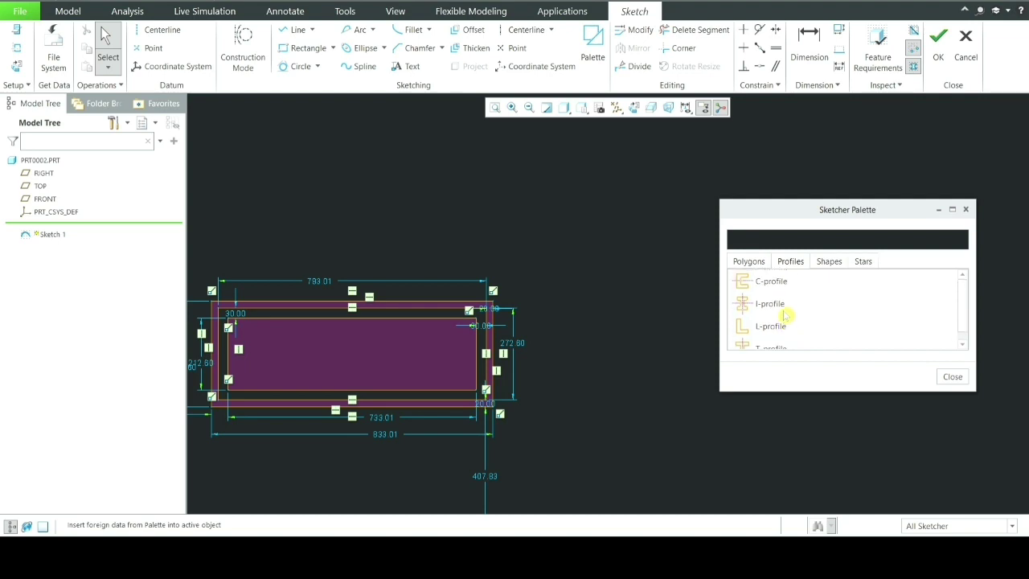
left_click(832, 263)
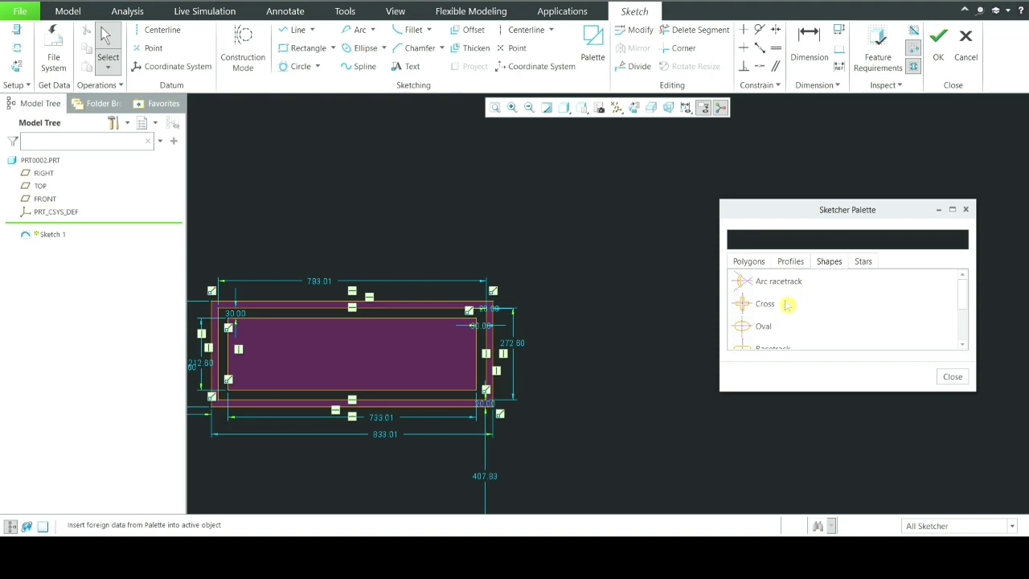
scroll(788, 305, "down", 1)
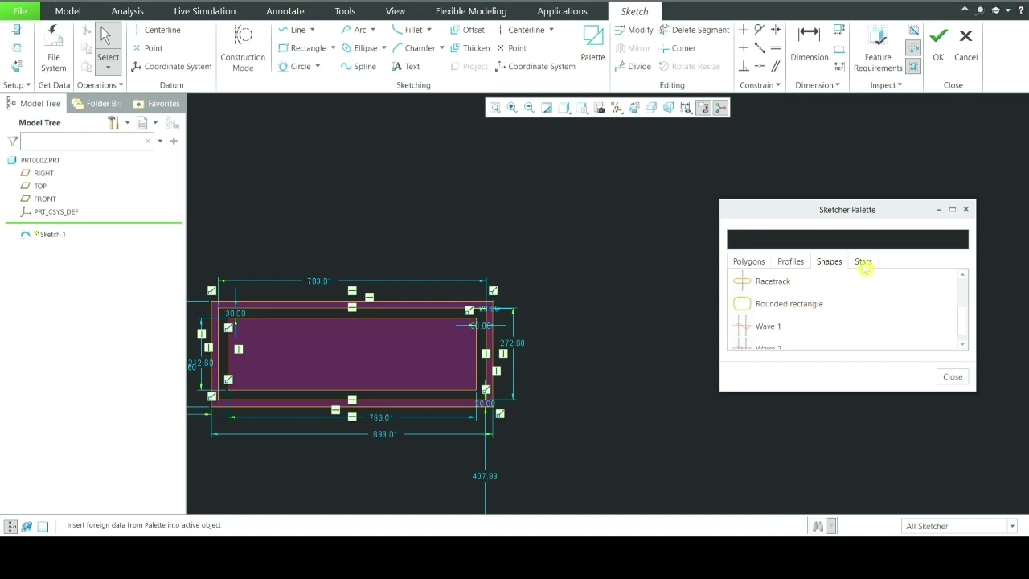
left_click(863, 263)
left_click(832, 267)
left_click(790, 261)
- Import the L-profile from the Sketcher Palette and place it near the middle of the inner rectangle
left_click(828, 316)
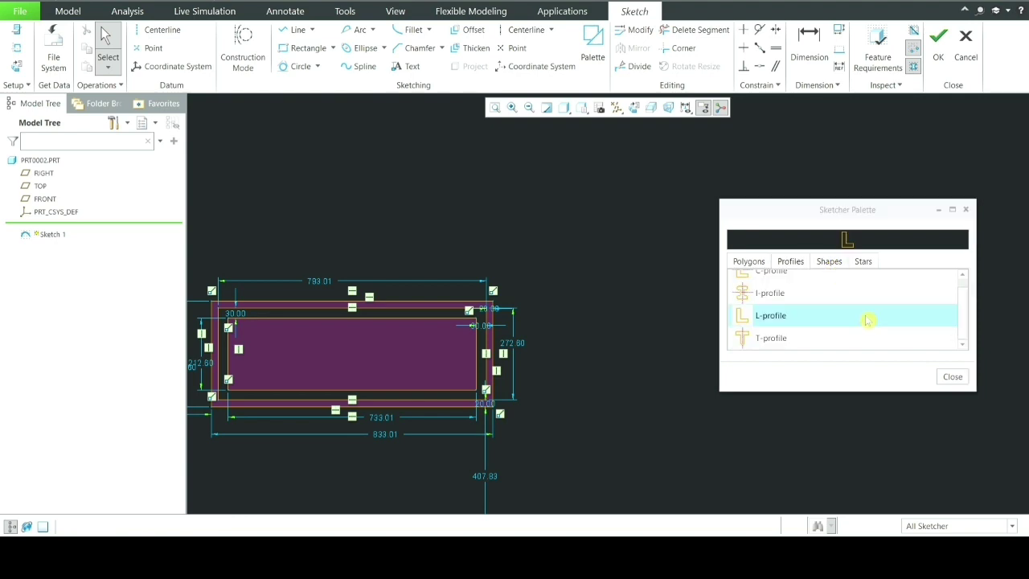
left_click(782, 317)
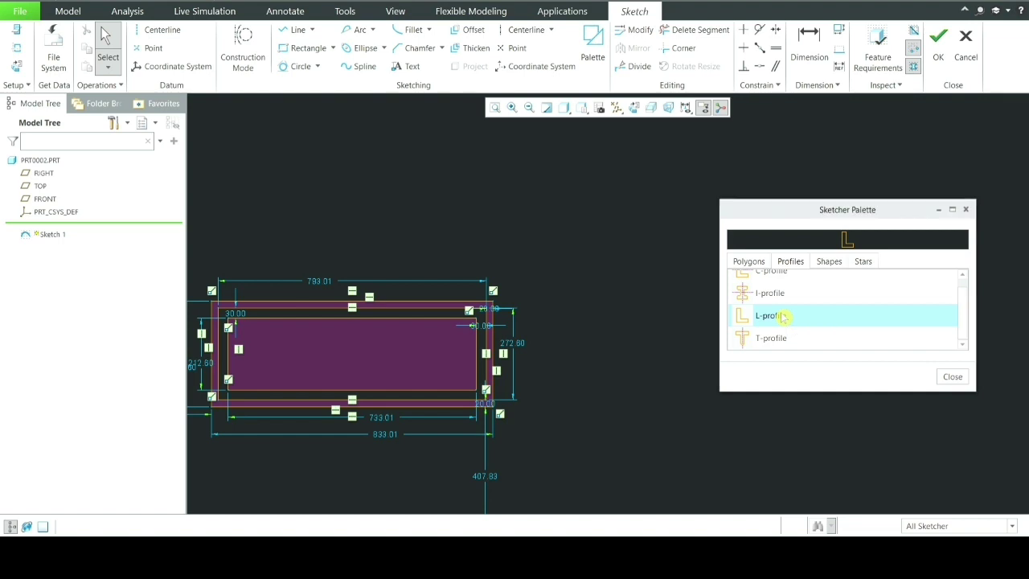
left_click_drag(782, 317, 683, 380)
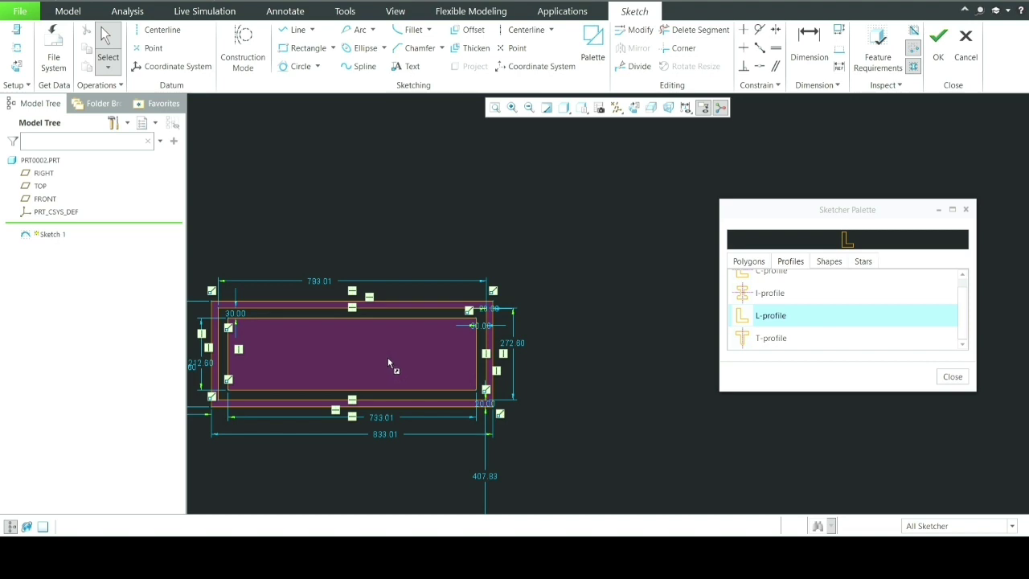
left_click(346, 363)
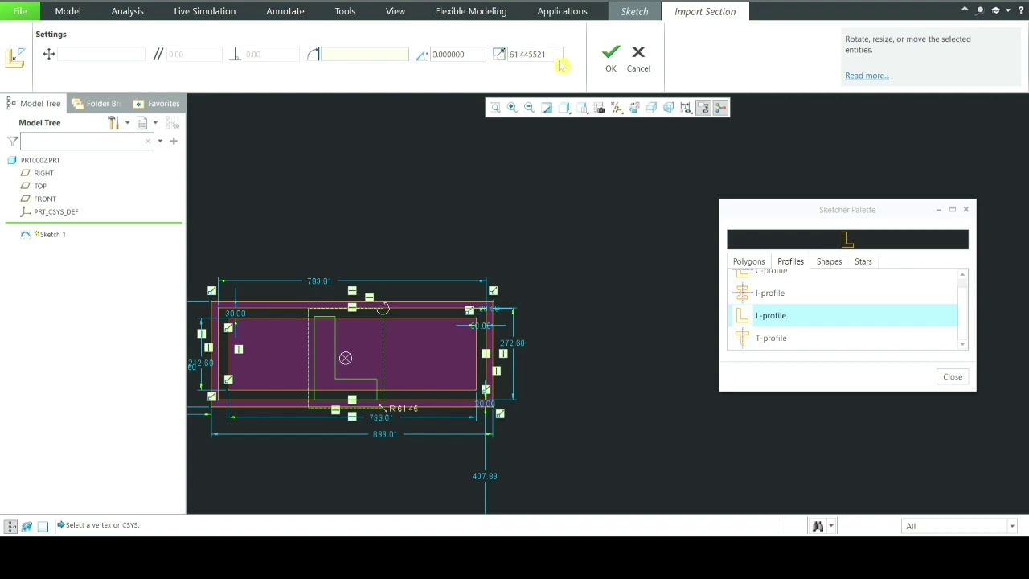
- Set the scaling factor of the imported L-profile to 30
left_click_drag(559, 54, 484, 53)
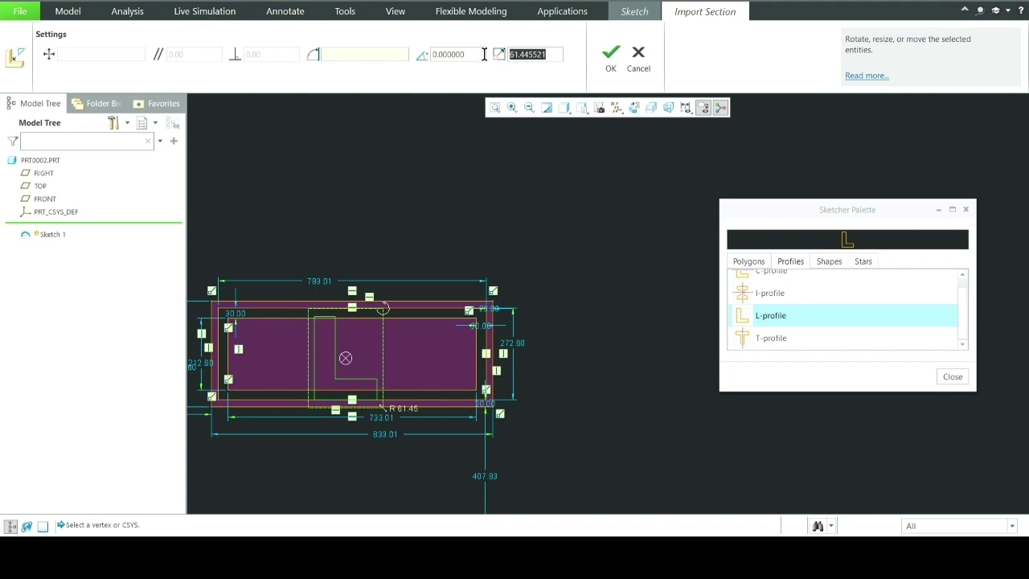
type("30")
key("Return")
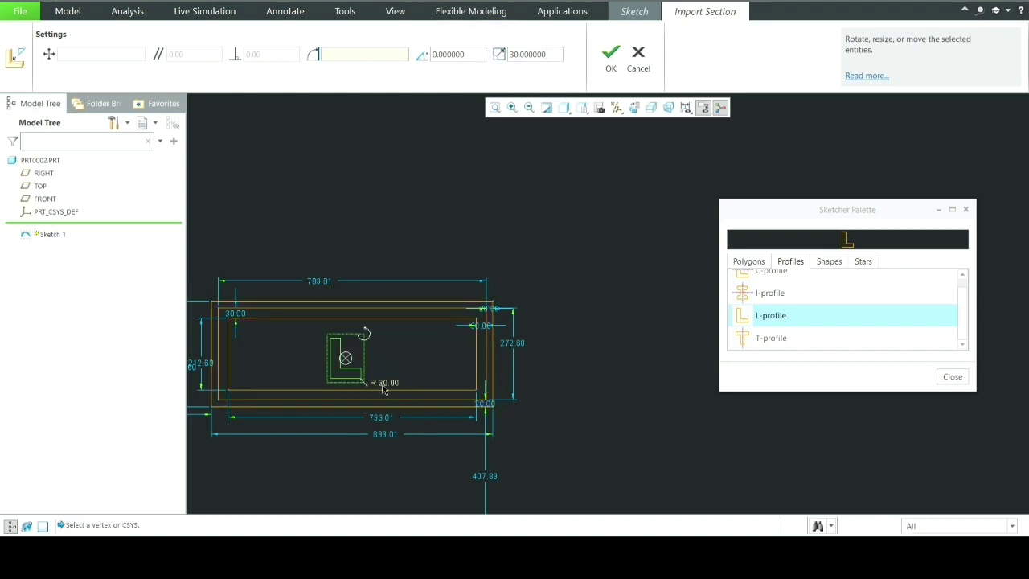
- Rotate the imported L-profile by 90 degrees
scroll(384, 387, "up", 3)
scroll(464, 334, "down", 2)
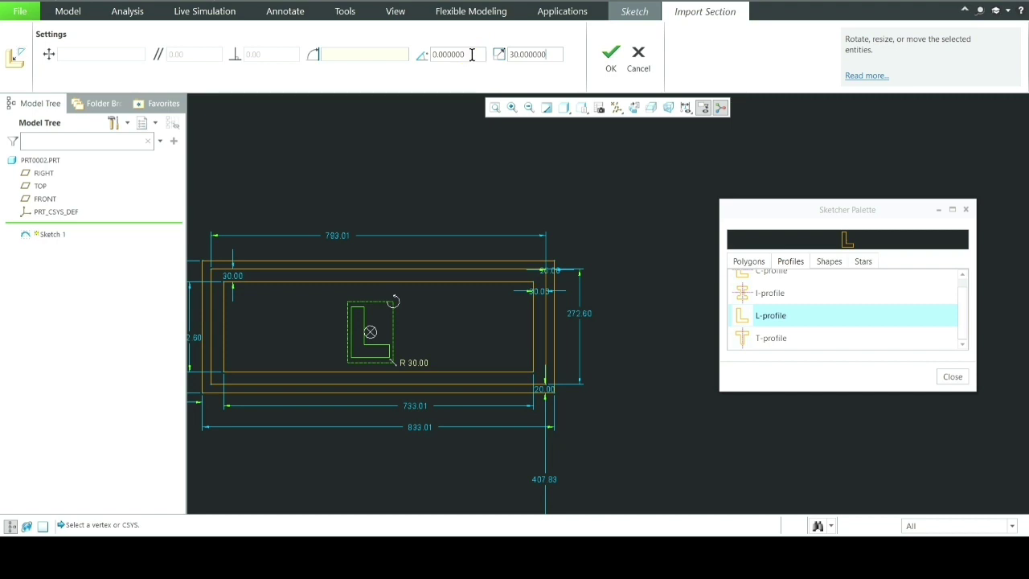
left_click_drag(472, 54, 419, 53)
type("90")
key("Return")
middle_click(358, 363)
scroll(359, 363, "up", 3)
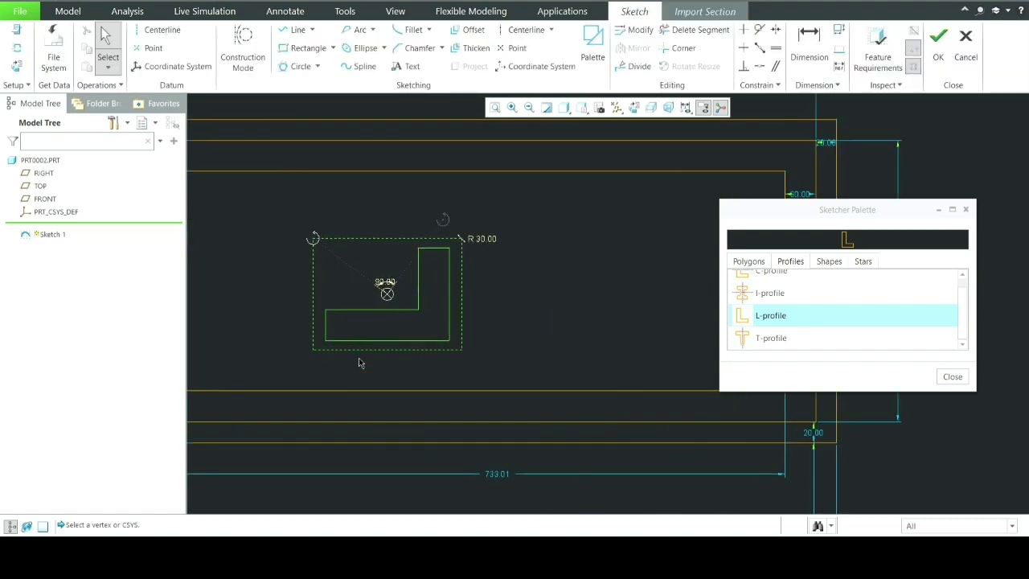
scroll(359, 363, "down", 3)
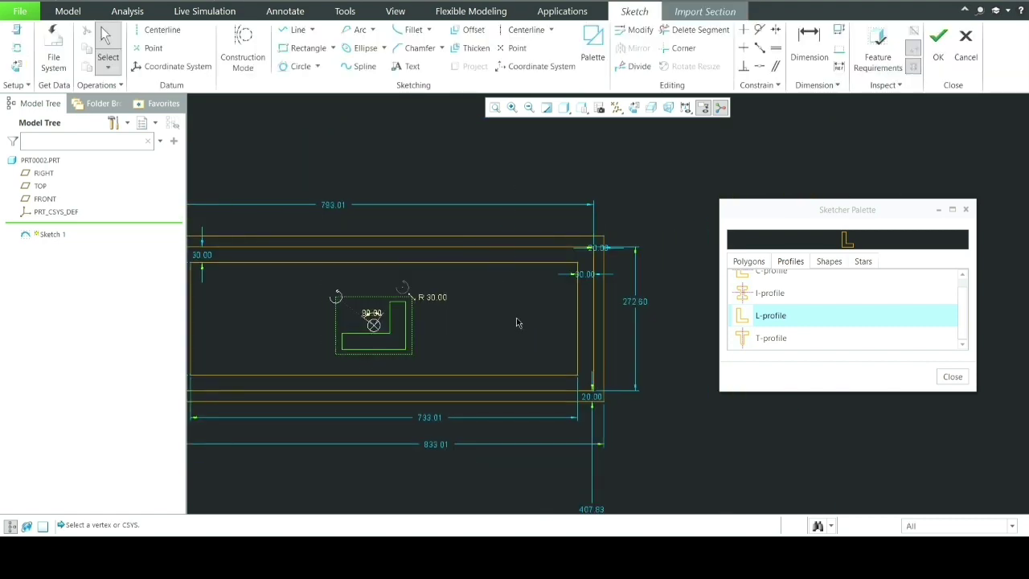
scroll(518, 322, "down", 1)
- Accept the import of the L-profile into the sketch and close the Sketcher Palette
left_click(675, 12)
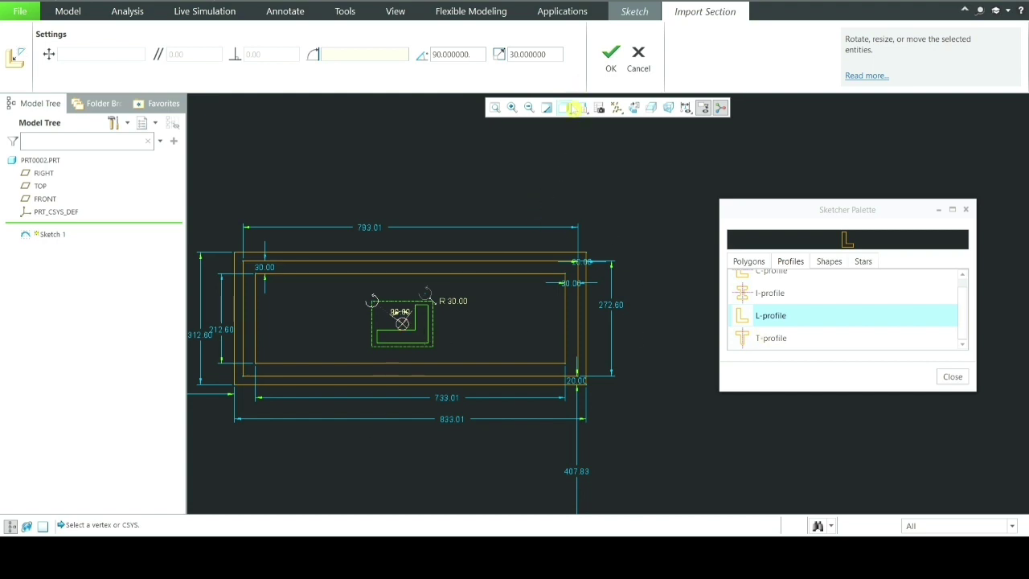
left_click(603, 67)
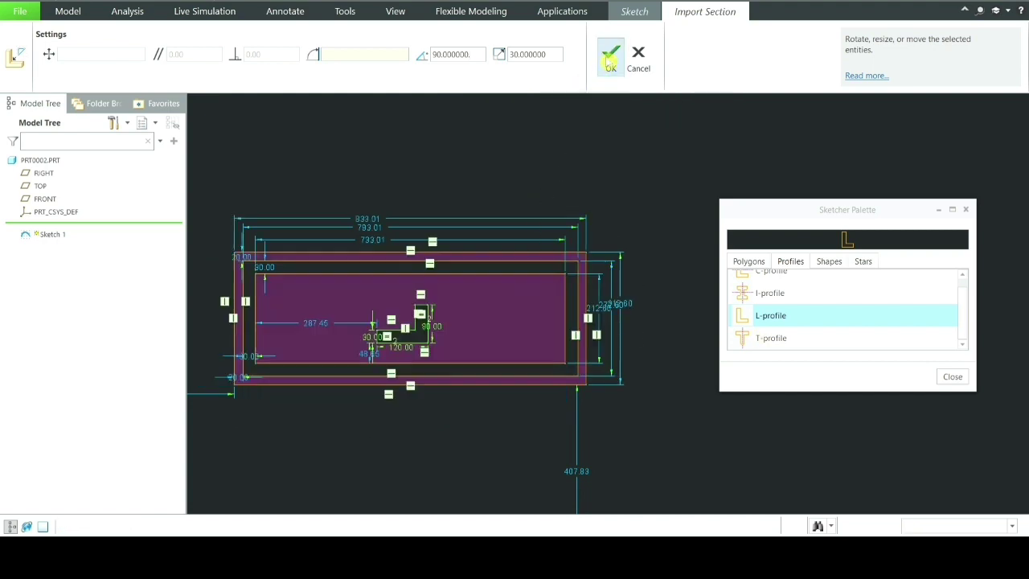
left_click(952, 377)
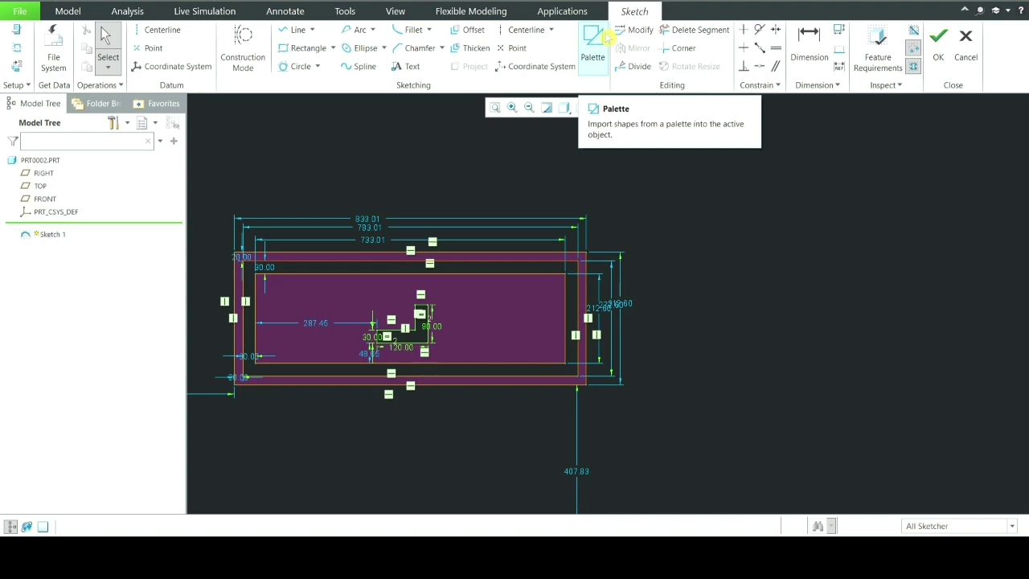
- Delete the nested thickened rectangles together with the L-profile inside them
scroll(485, 345, "up", 2)
scroll(664, 278, "up", 2)
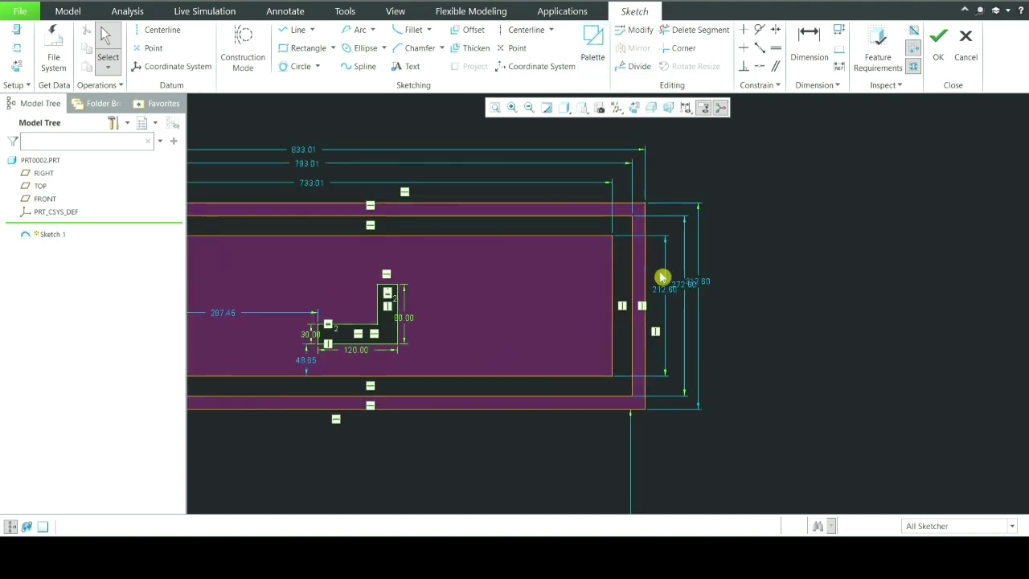
scroll(596, 346, "down", 4)
scroll(596, 346, "down", 1)
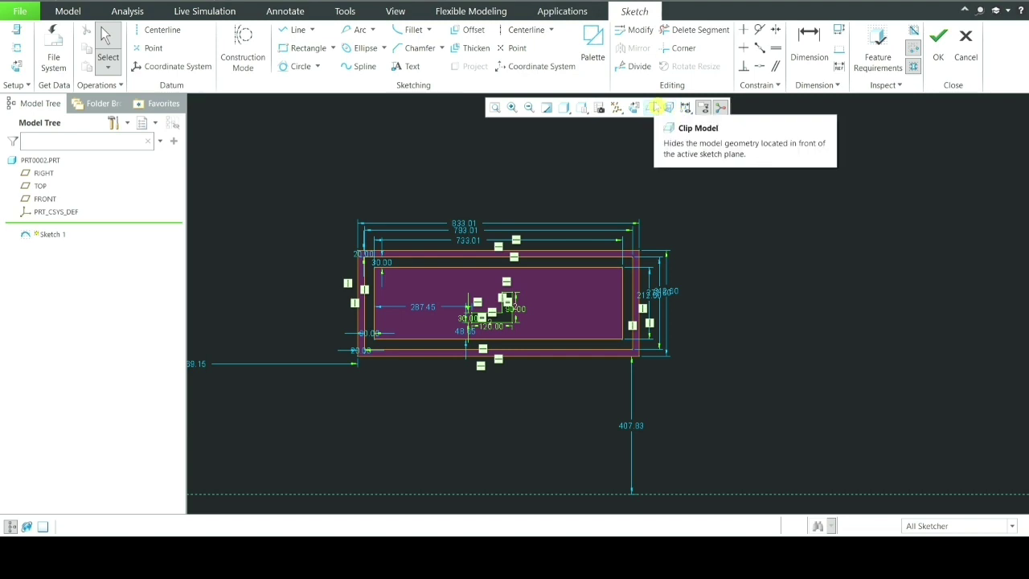
left_click_drag(253, 186, 632, 432)
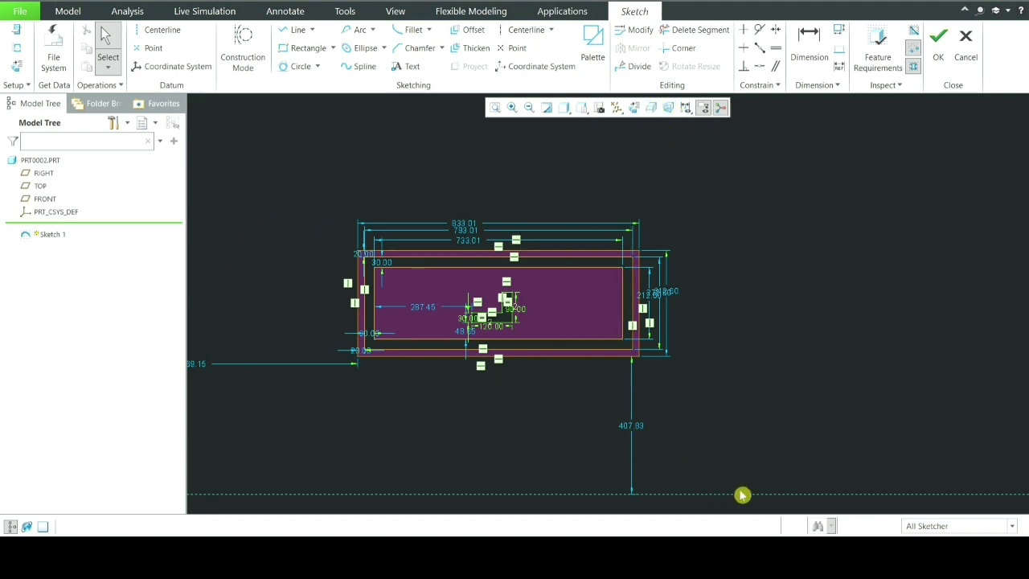
left_click_drag(742, 494, 749, 494)
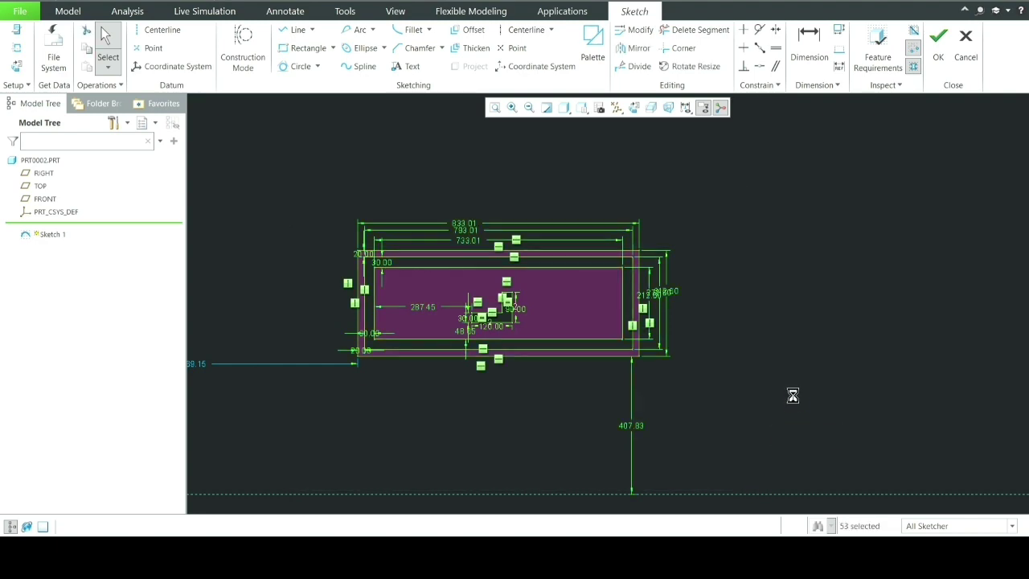
key("Delete")
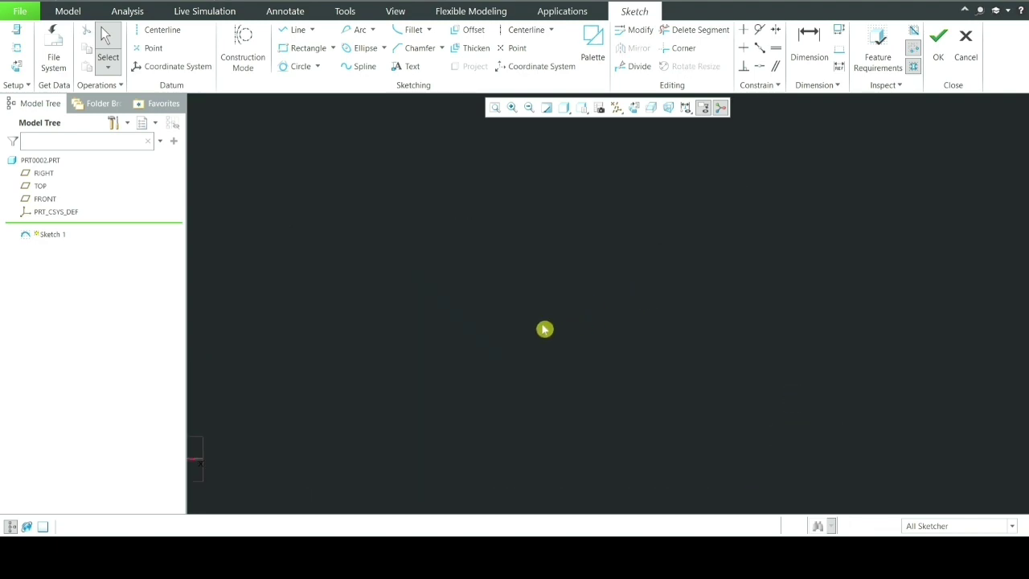
- Sketch a rectangle about 1718 by 1331 in the cleared area of the sketch
left_click(287, 53)
left_click(380, 241)
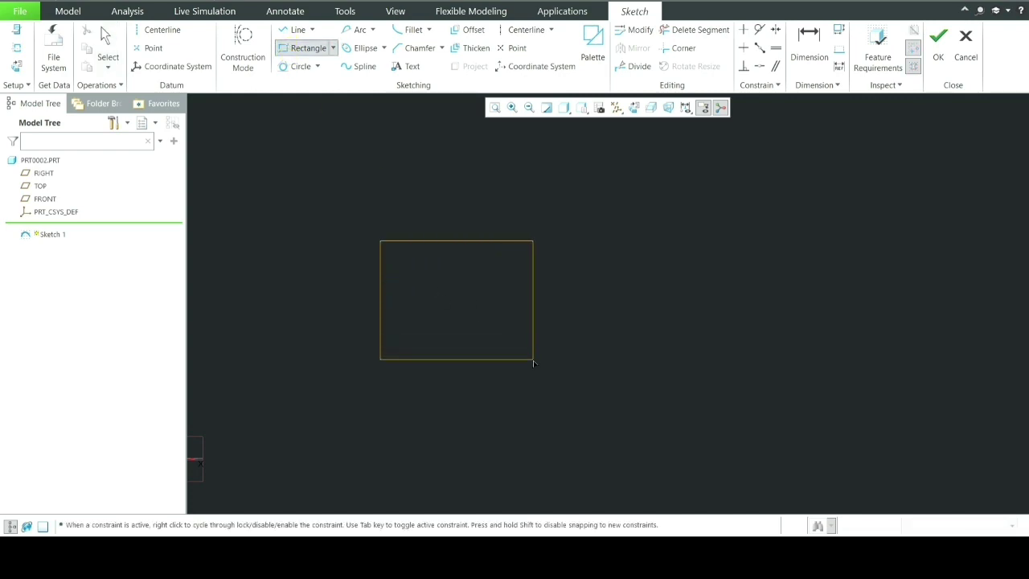
middle_click(657, 270)
- Add a vertical datum centerline about 726 to the right of the rectangle's right edge
left_click(161, 30)
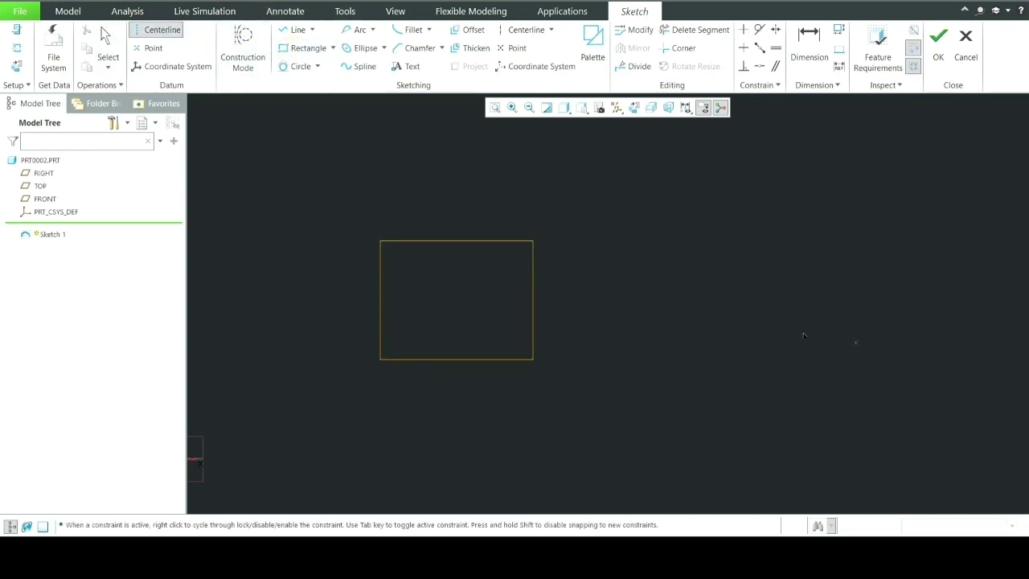
left_click(597, 239)
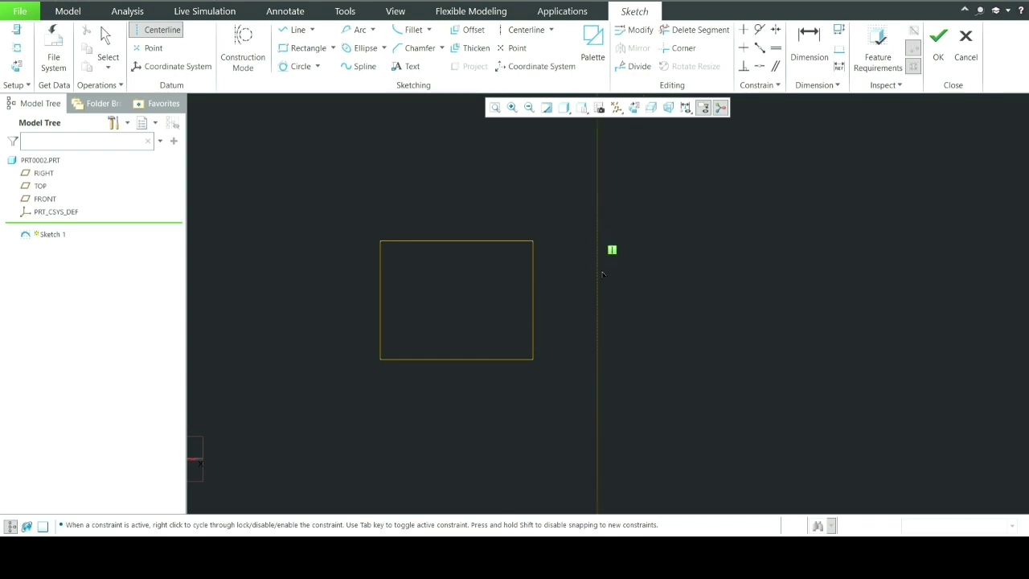
left_click(609, 256)
middle_click(682, 211)
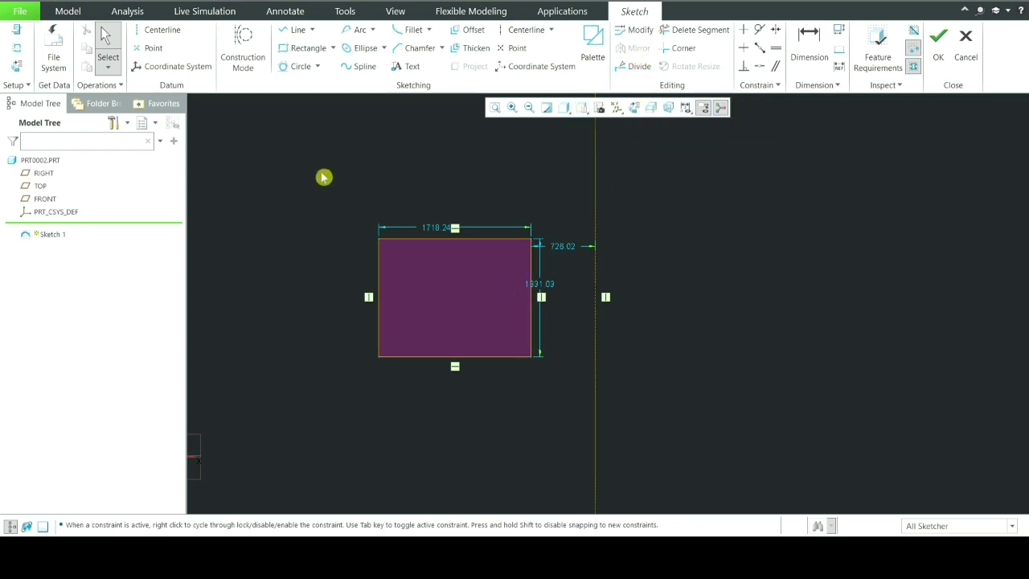
- Mirror the whole rectangle about the vertical centerline
mouse_move(302, 175)
left_mouse_down()
mouse_move(426, 266)
mouse_move(581, 418)
mouse_move(571, 415)
left_mouse_up()
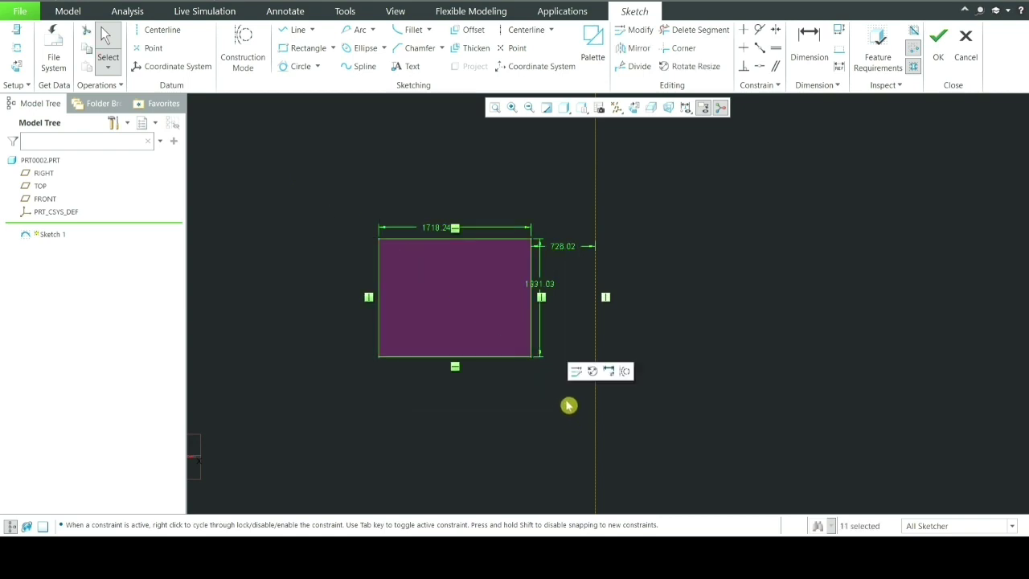
left_click(640, 50)
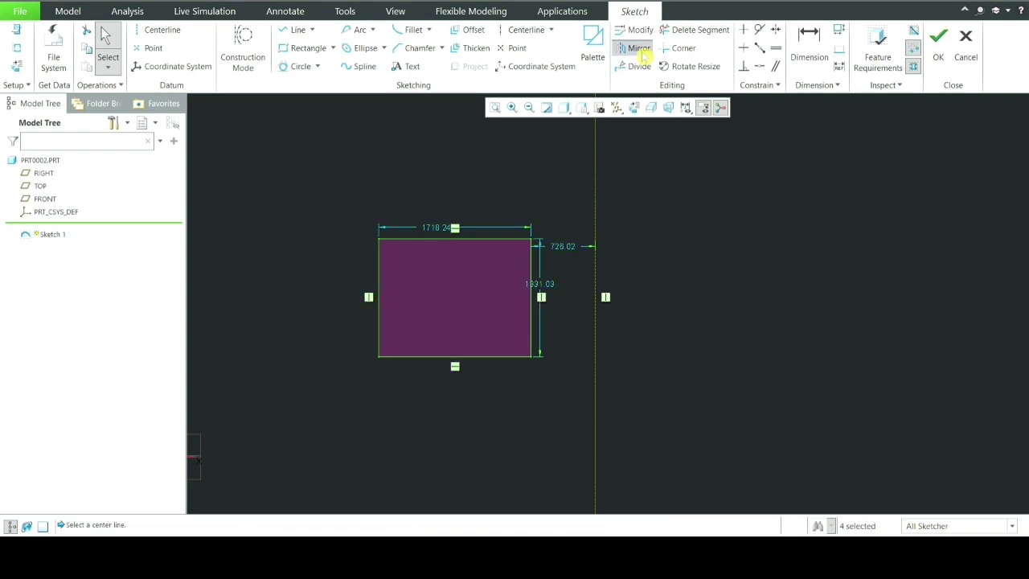
left_click(597, 168)
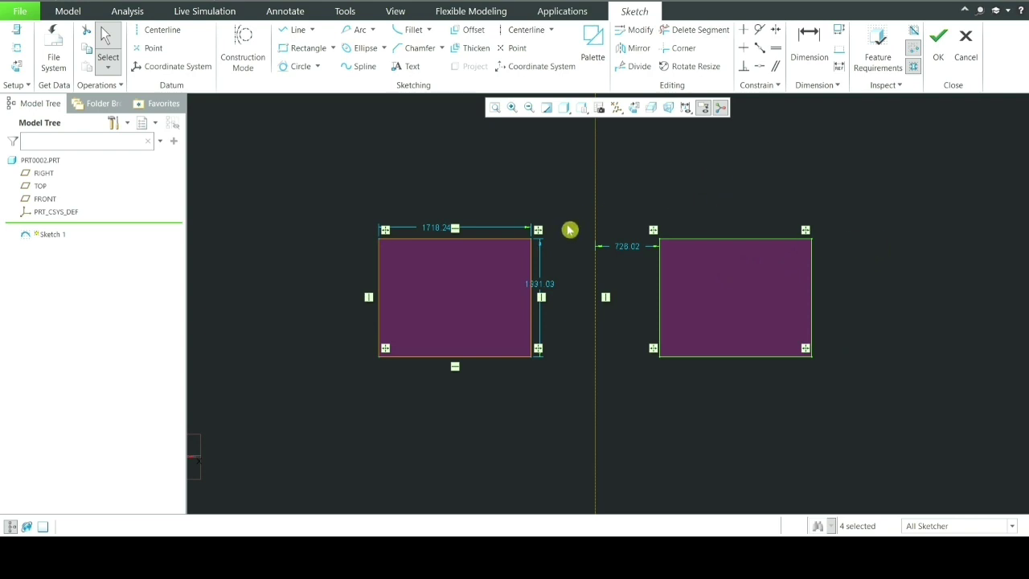
- Modify the left rectangle's width and height together with the mirrored rectangle's centerline distance, setting the width to 1000
scroll(560, 248, "up", 1)
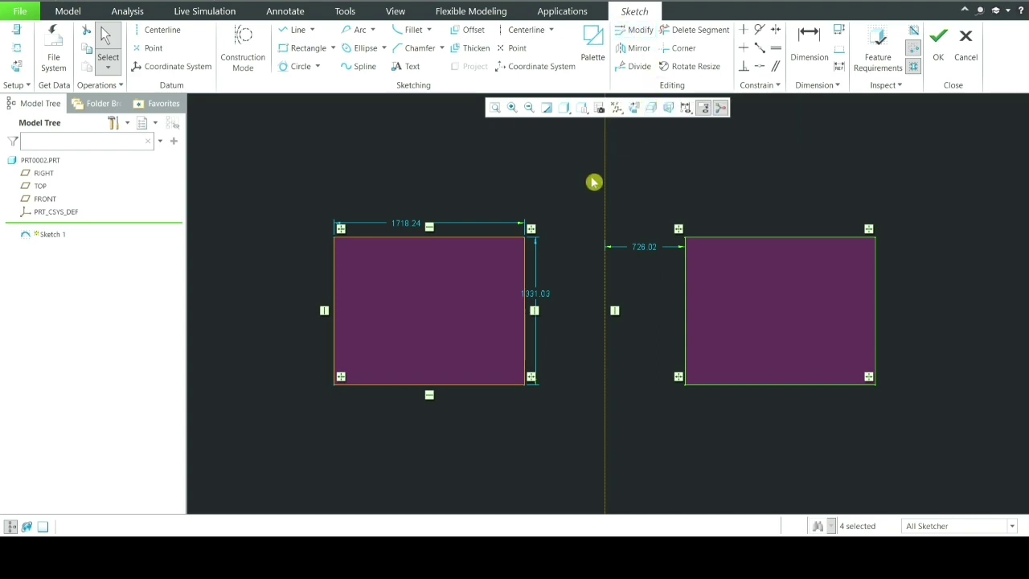
left_click(407, 227)
left_click(543, 296, "ctrl")
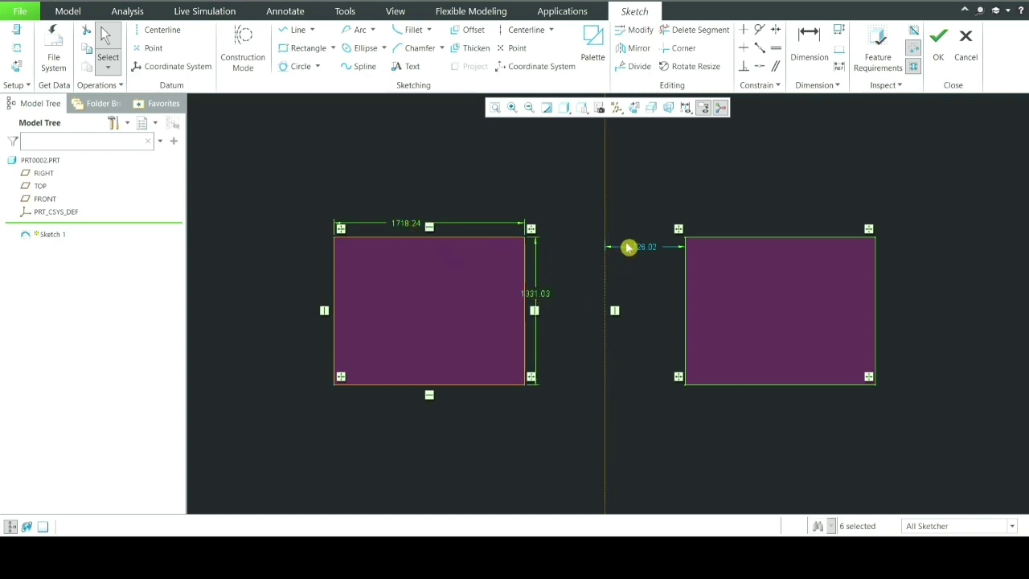
left_click(643, 248, "ctrl")
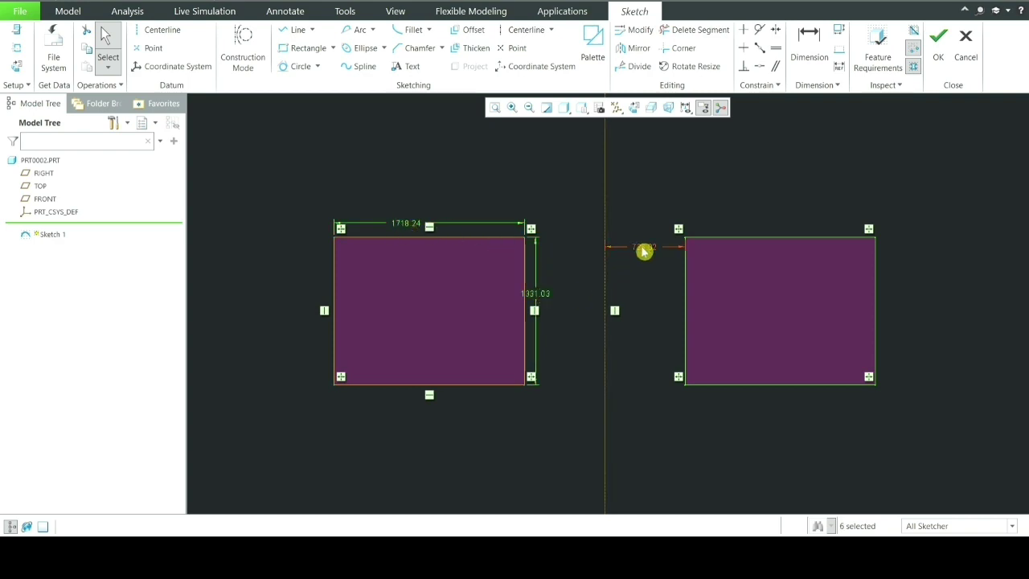
left_click(640, 30)
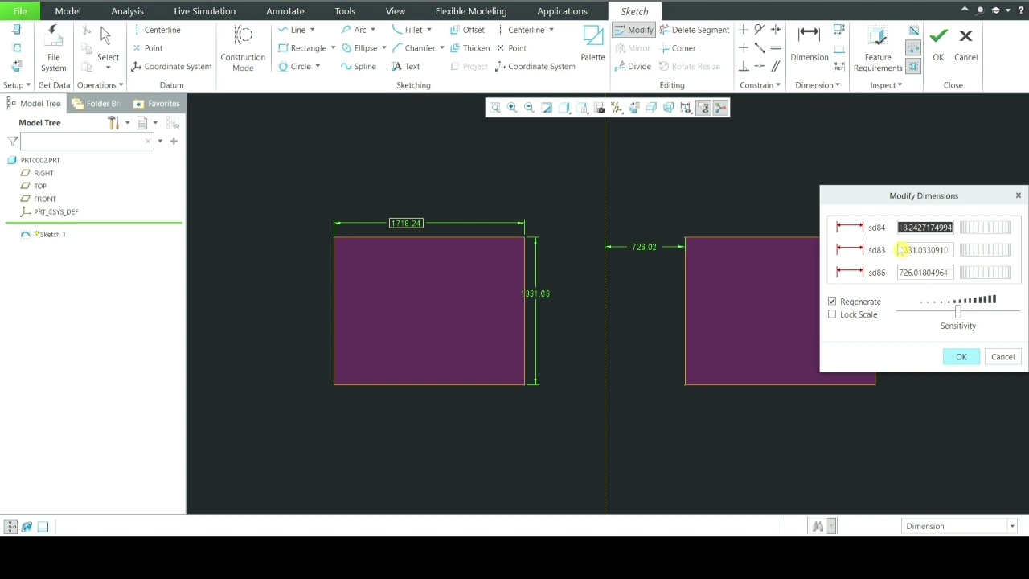
double_click(950, 229)
left_click_drag(949, 229, 893, 233)
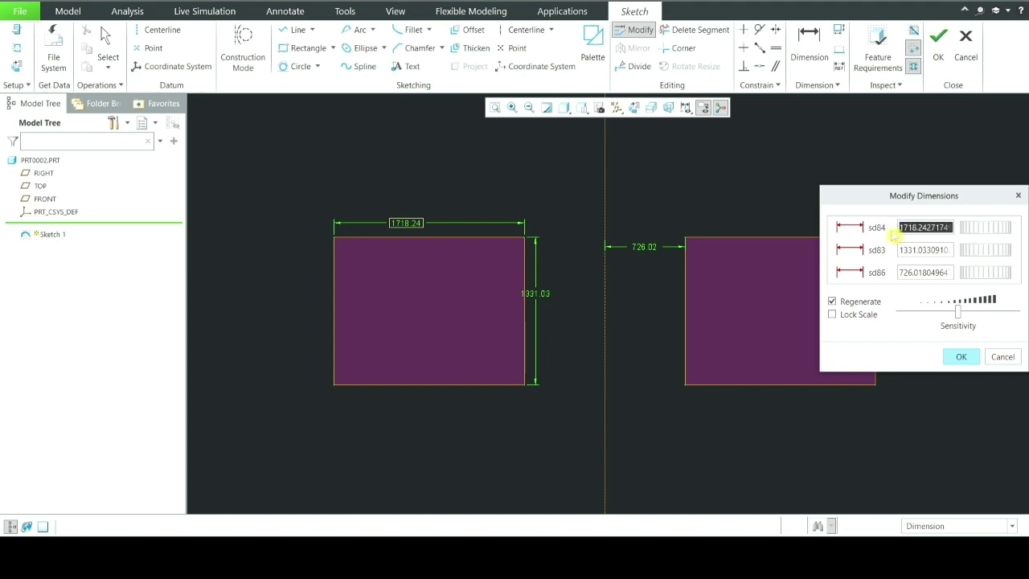
type("104")
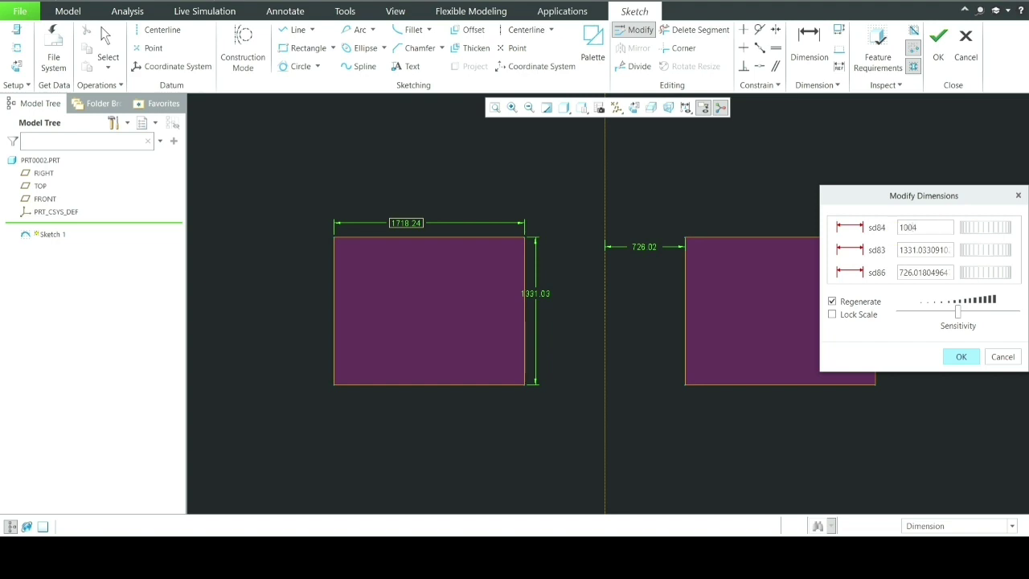
key("BackSpace")
type("0")
- Set the rectangle's height to 500 and the distance from the centerline to 250, and apply the modified dimensions
left_click(944, 249)
double_click(948, 249)
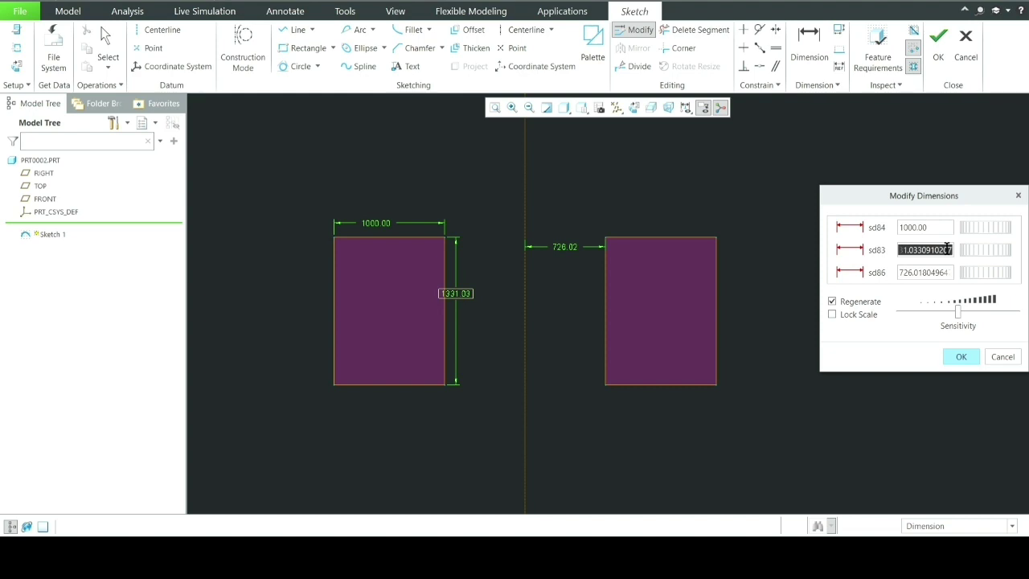
type("500")
key("Return")
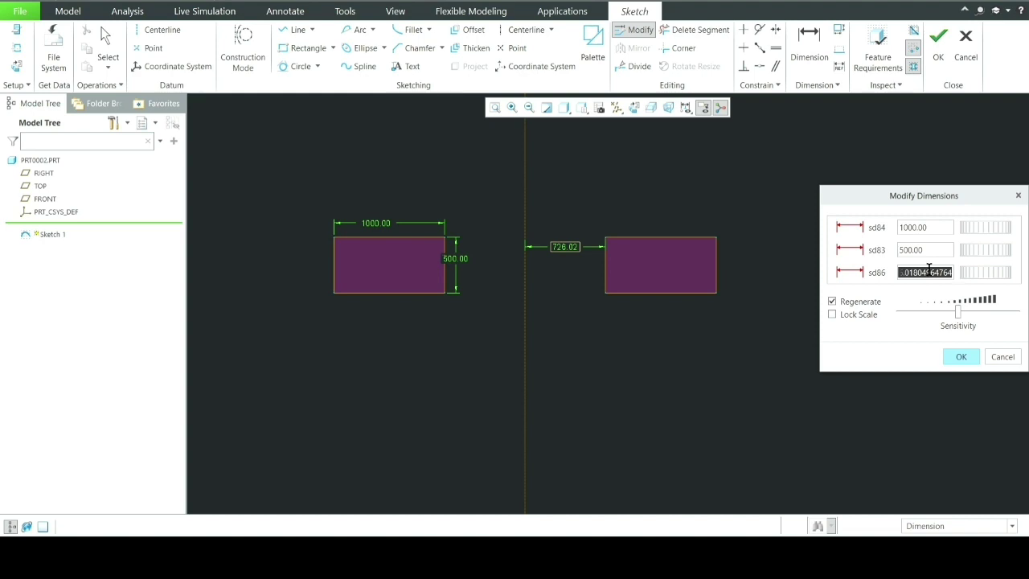
type("2")
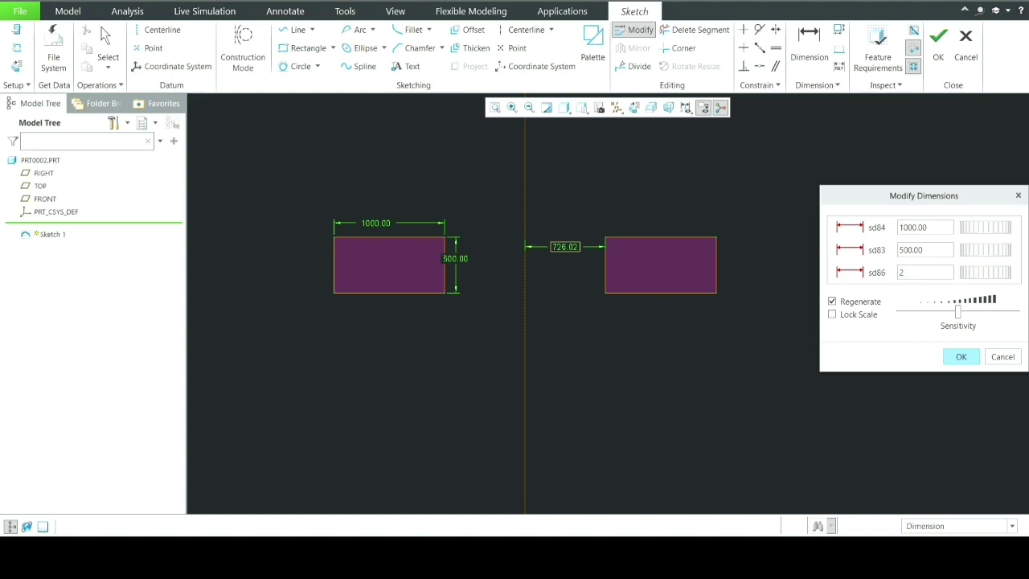
type("50")
key("Return")
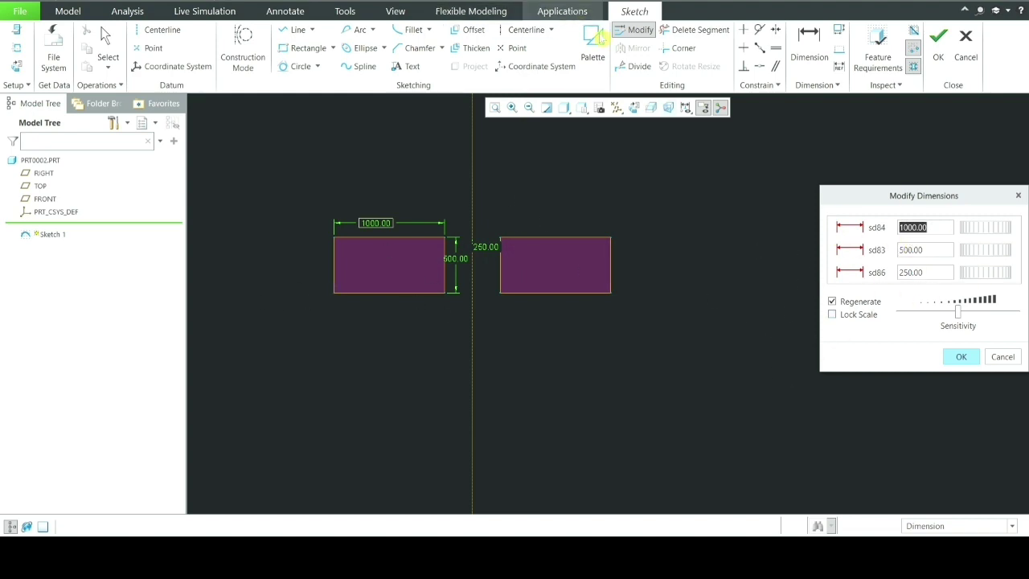
left_click(961, 357)
- Set the left rectangle's width dimension to 750 directly in the sketch
scroll(968, 333, "up", 1)
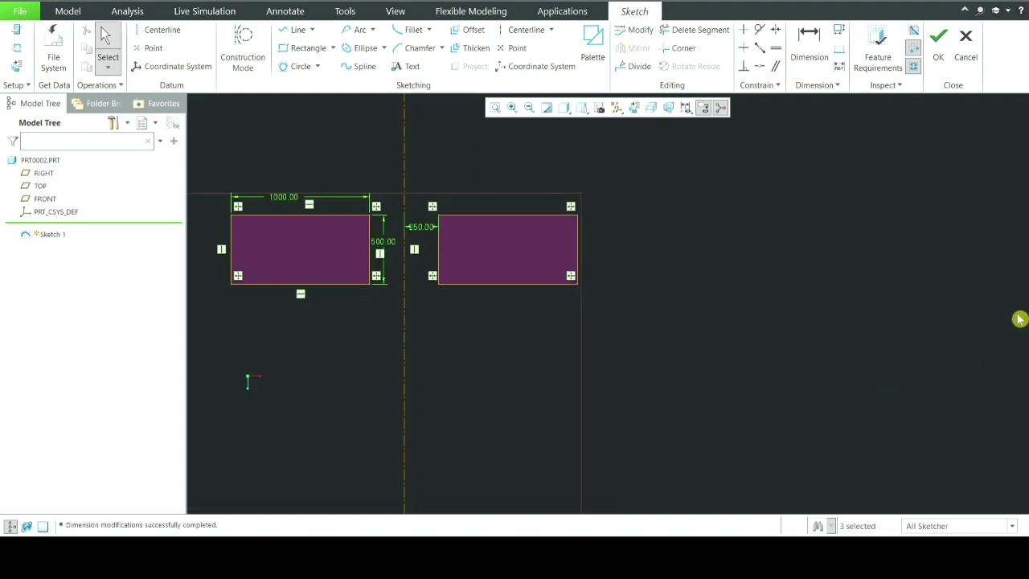
scroll(1018, 319, "down", 3)
scroll(613, 292, "up", 4)
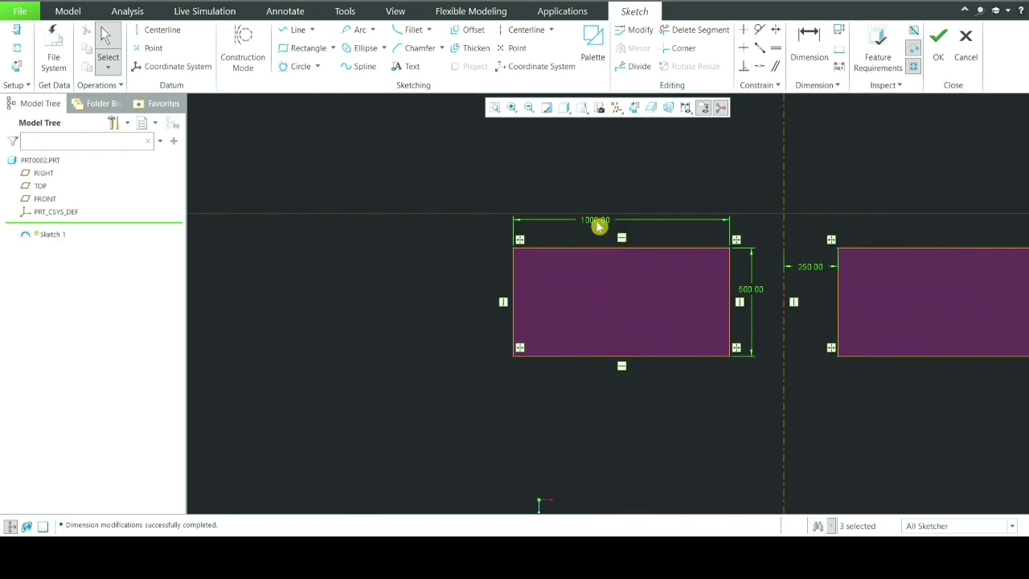
double_click(596, 218)
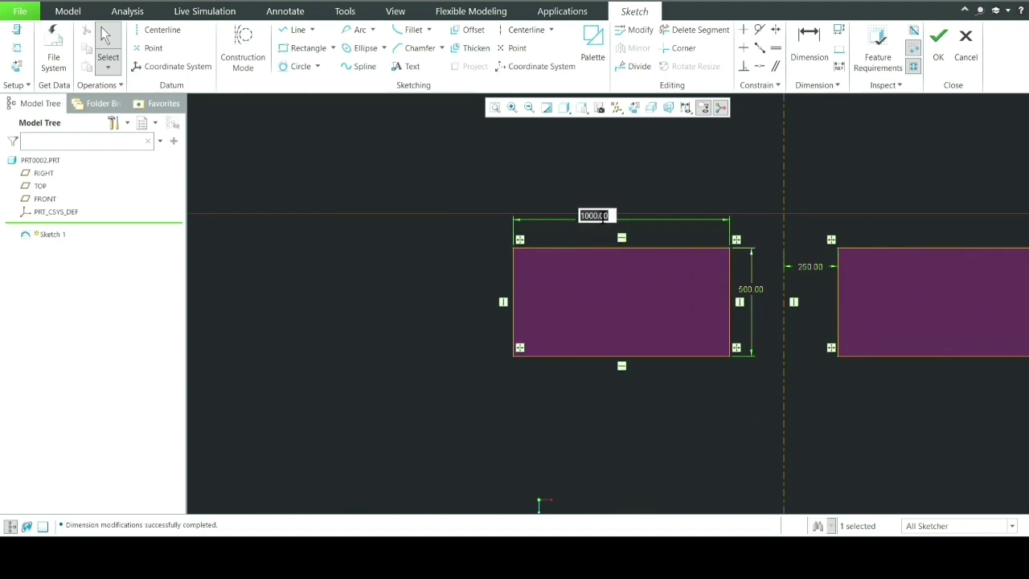
type("750")
key("Return")
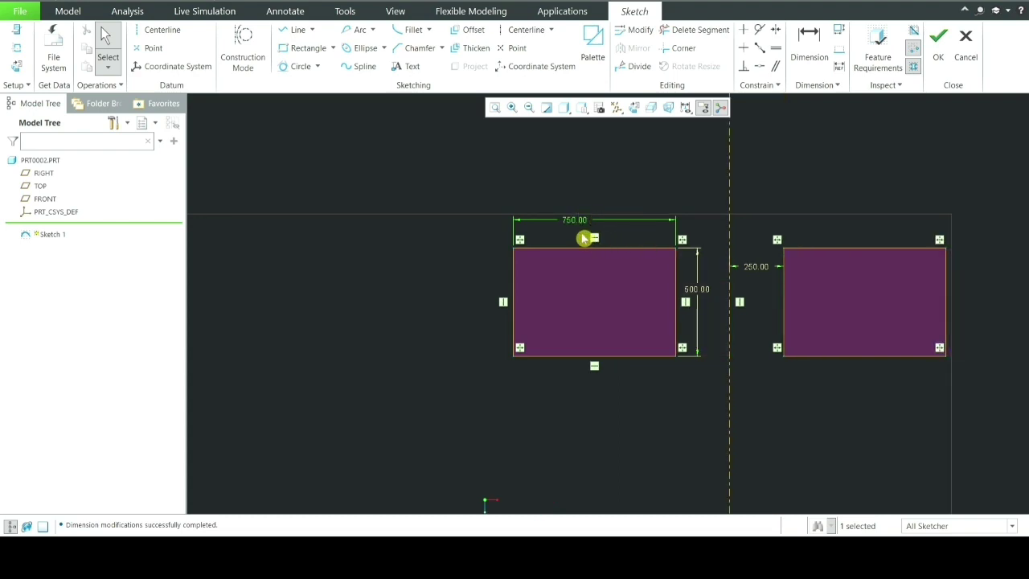
scroll(582, 233, "up", 1)
scroll(568, 245, "down", 3)
scroll(841, 345, "up", 1)
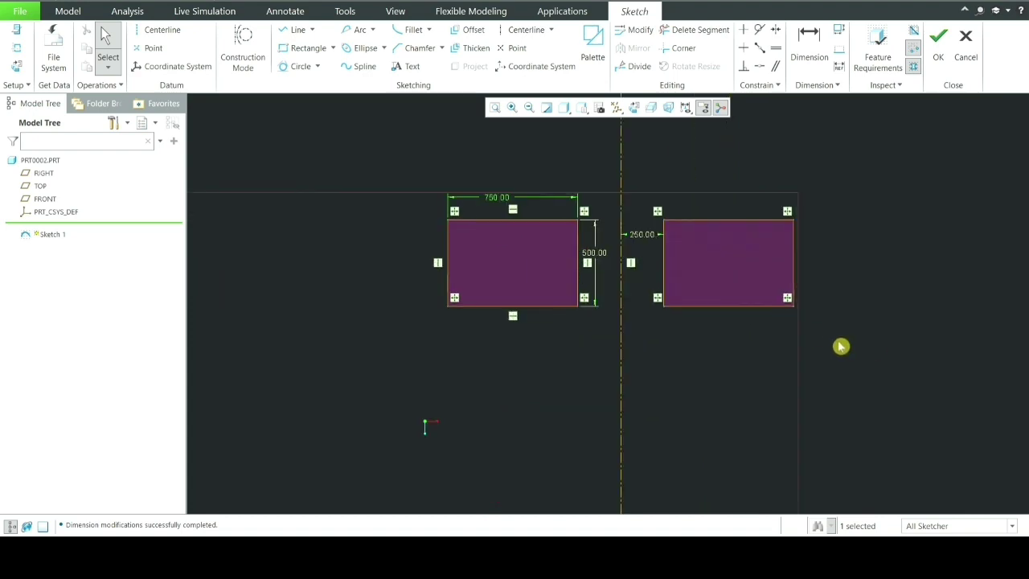
left_click(879, 266)
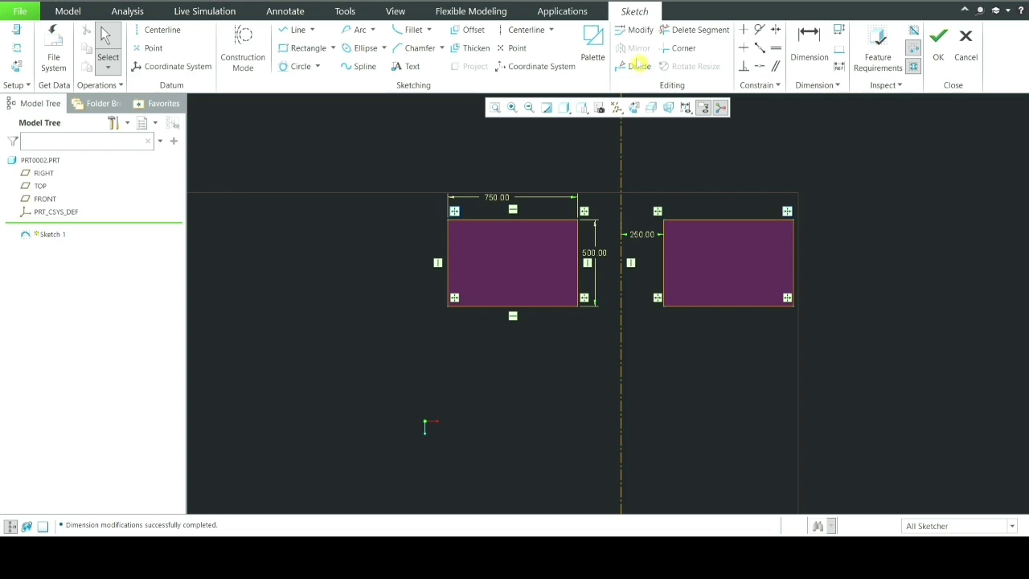
- Divide the right rectangle's top edge about 465 from its right corner and select each piece in turn to check the split
scroll(772, 211, "up", 4)
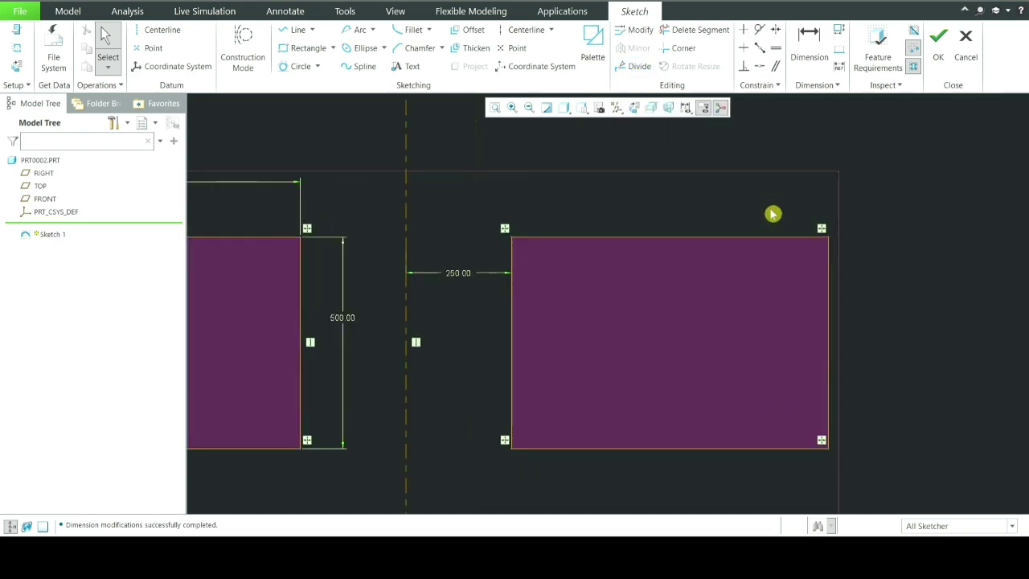
left_click(656, 240)
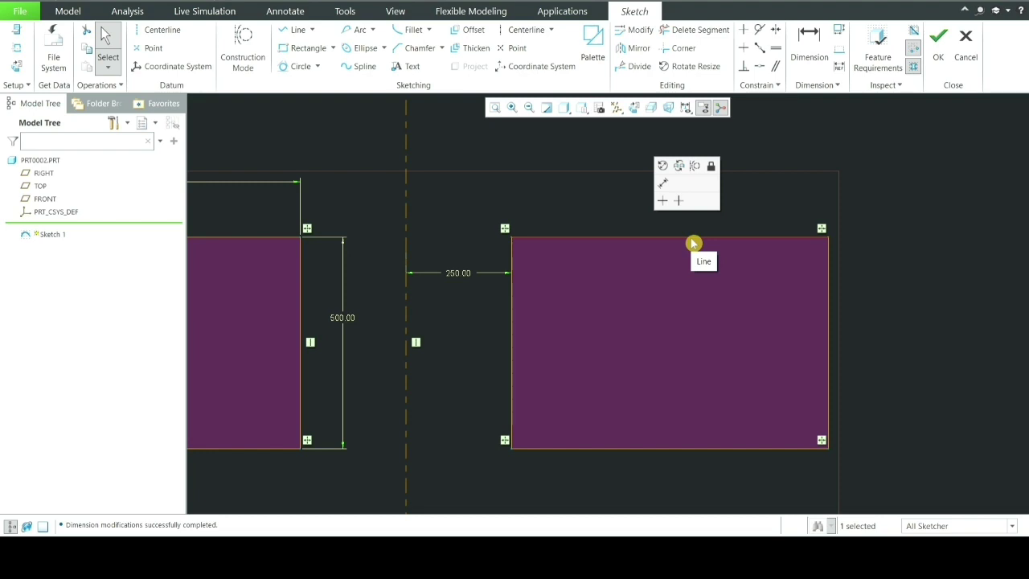
left_click(631, 66)
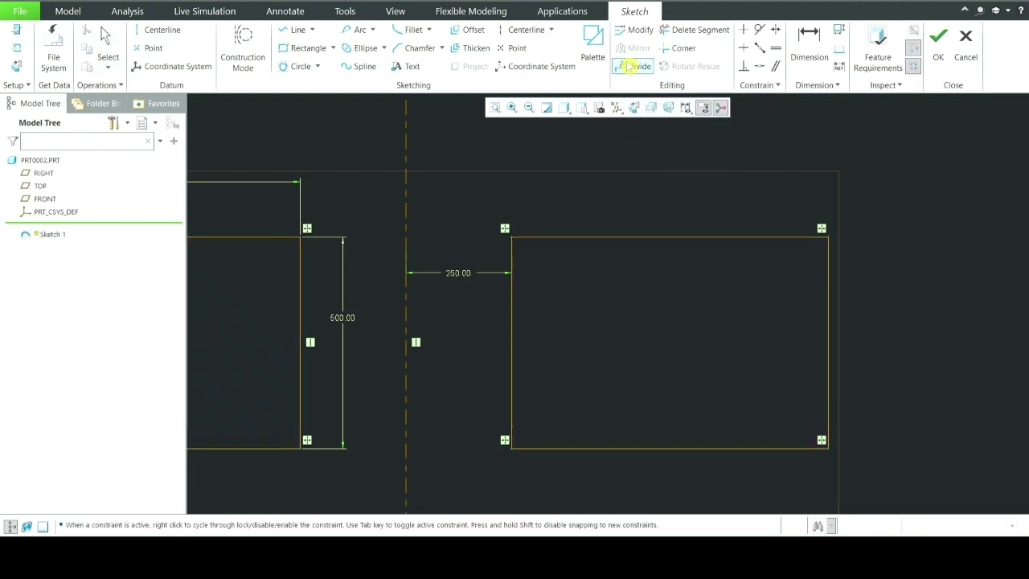
left_click(633, 239)
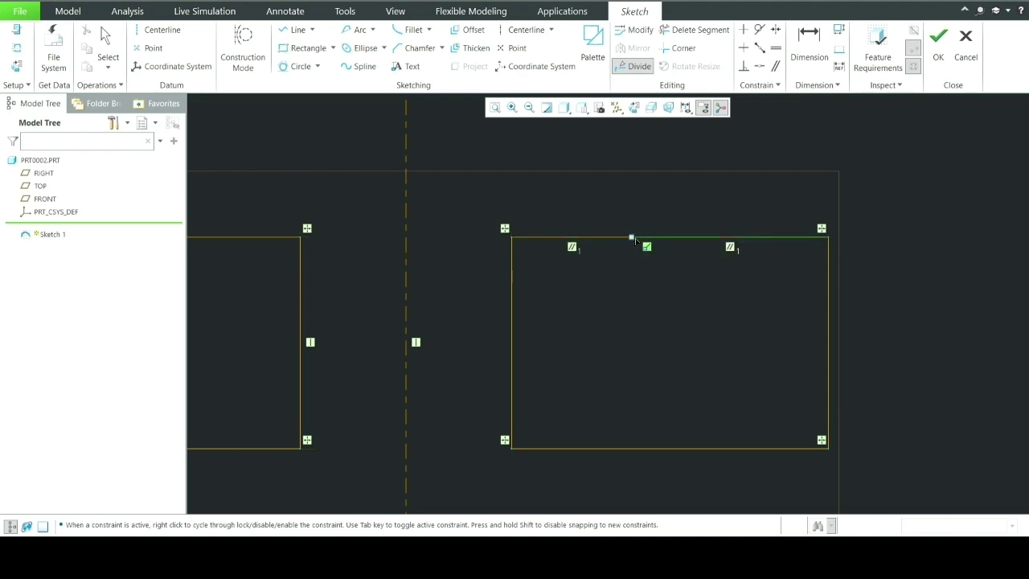
middle_click(735, 169)
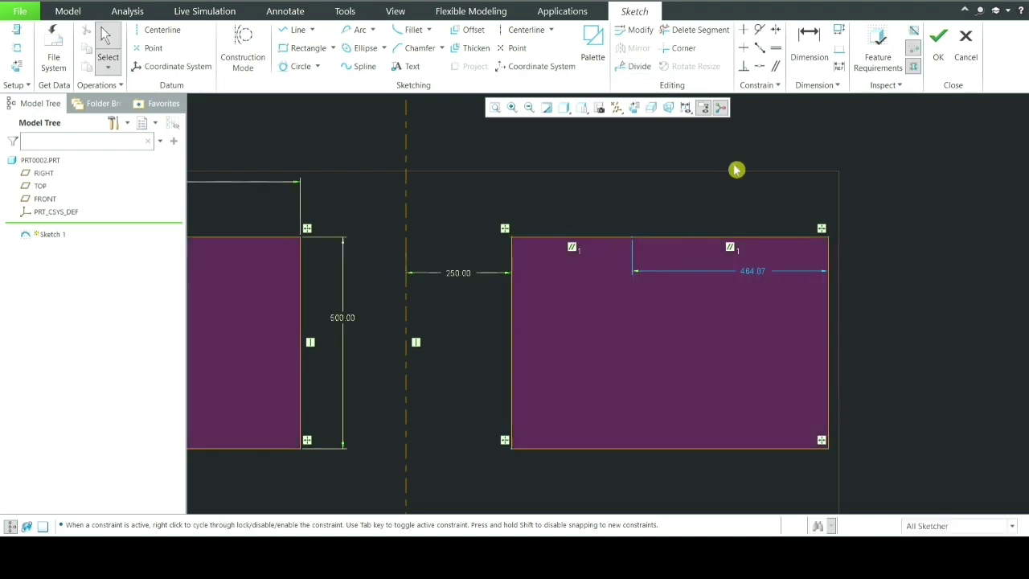
left_click(678, 240)
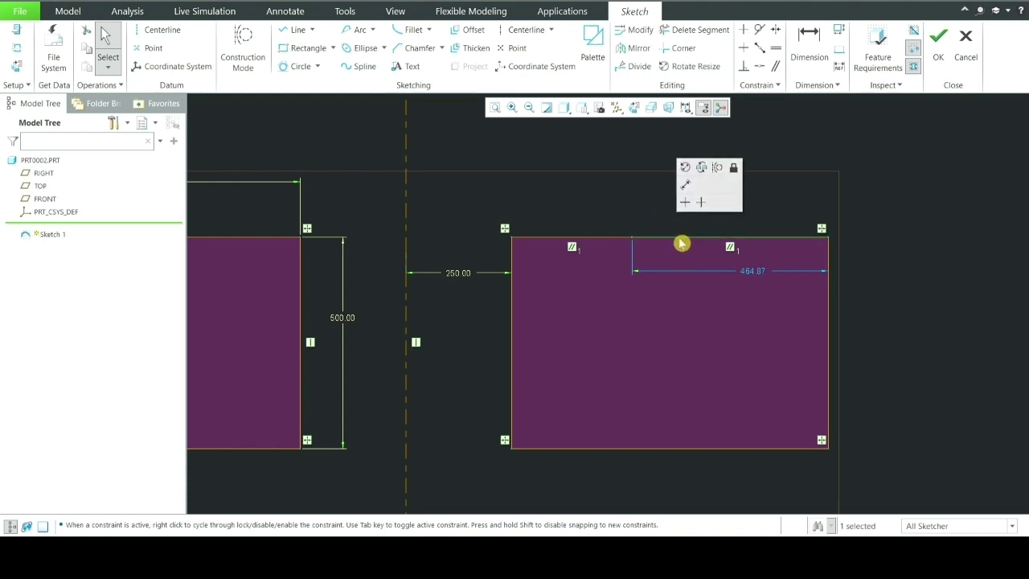
left_click(599, 240)
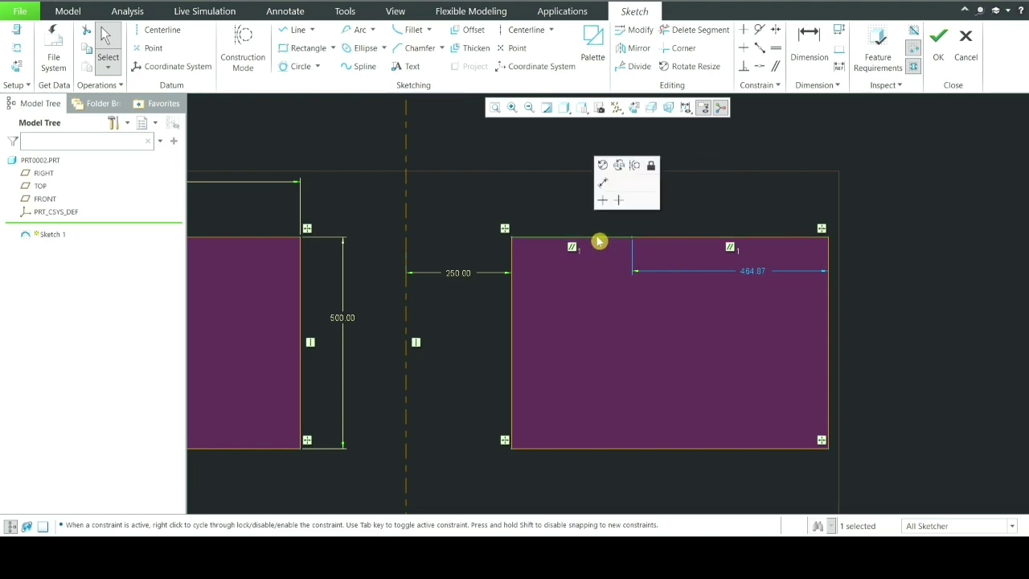
- Trim away the left piece of the right rectangle's divided top edge and the left rectangle's top, left and bottom sides with Delete Segment
scroll(772, 205, "down", 2)
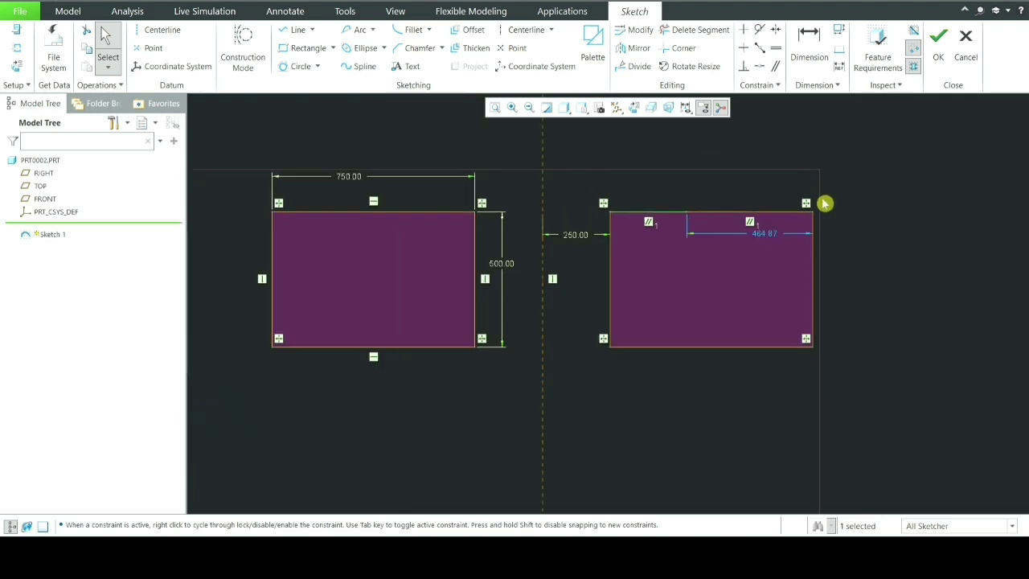
left_click(701, 32)
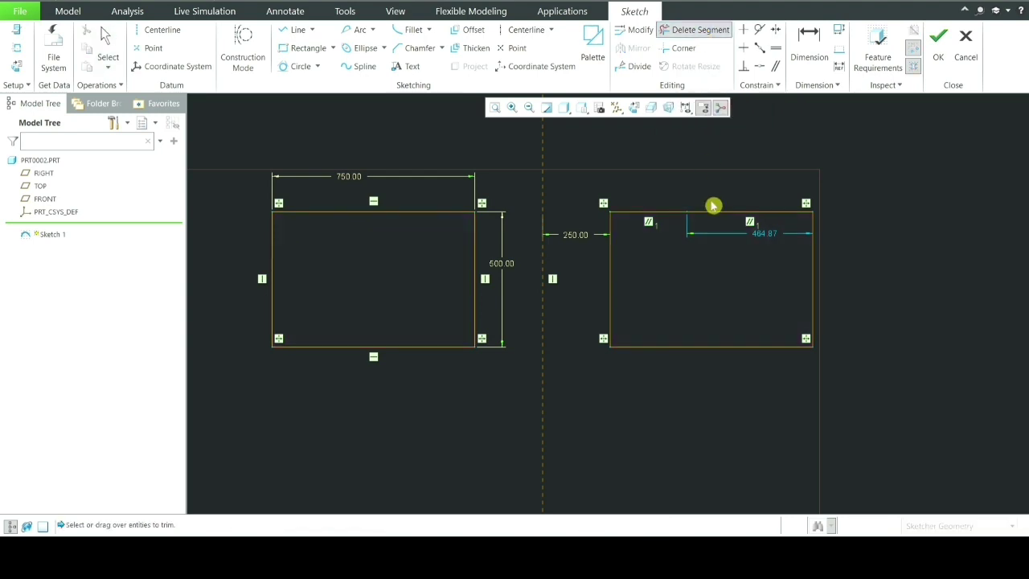
scroll(715, 203, "down", 2)
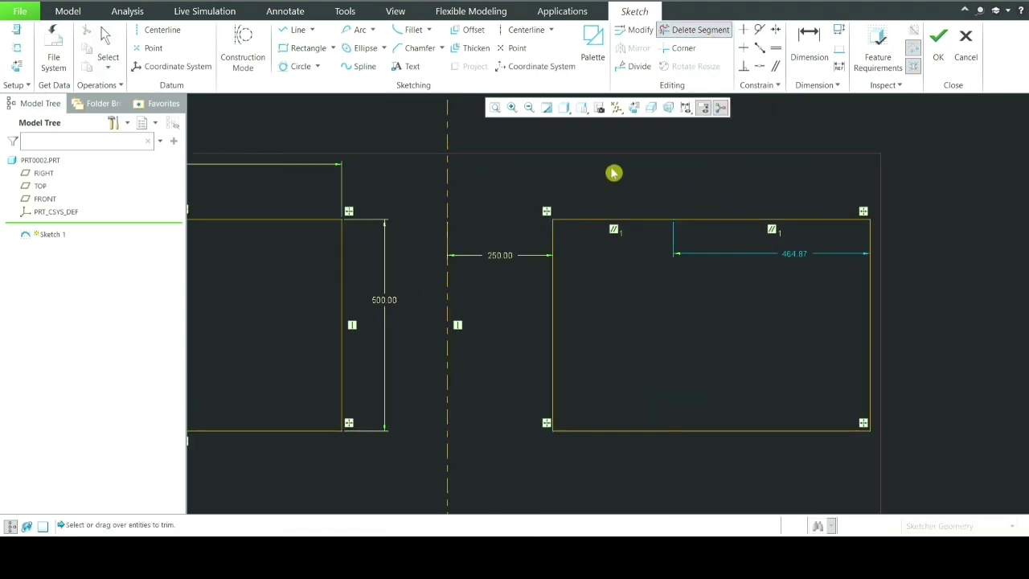
left_click(614, 225)
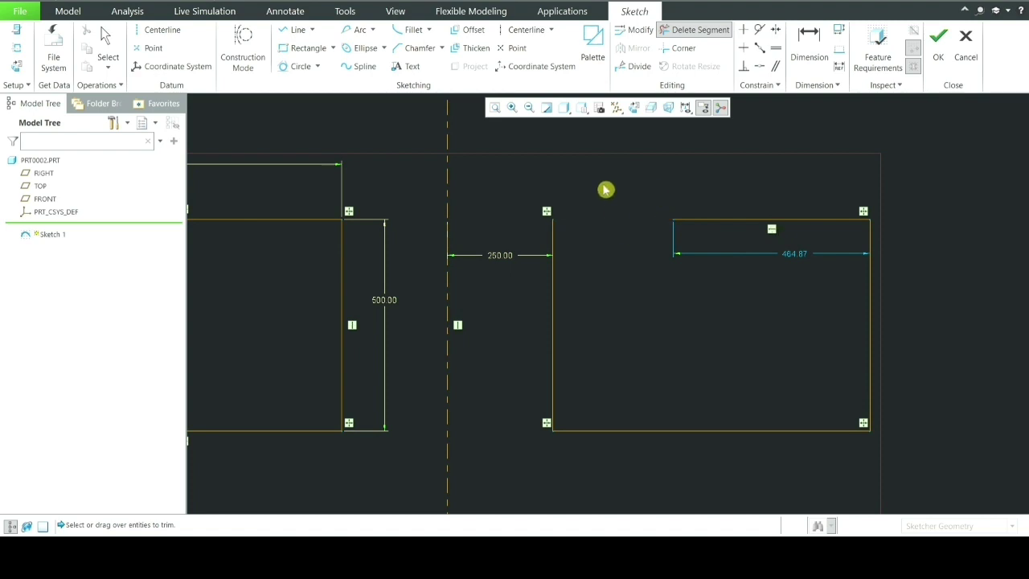
scroll(634, 269, "up", 3)
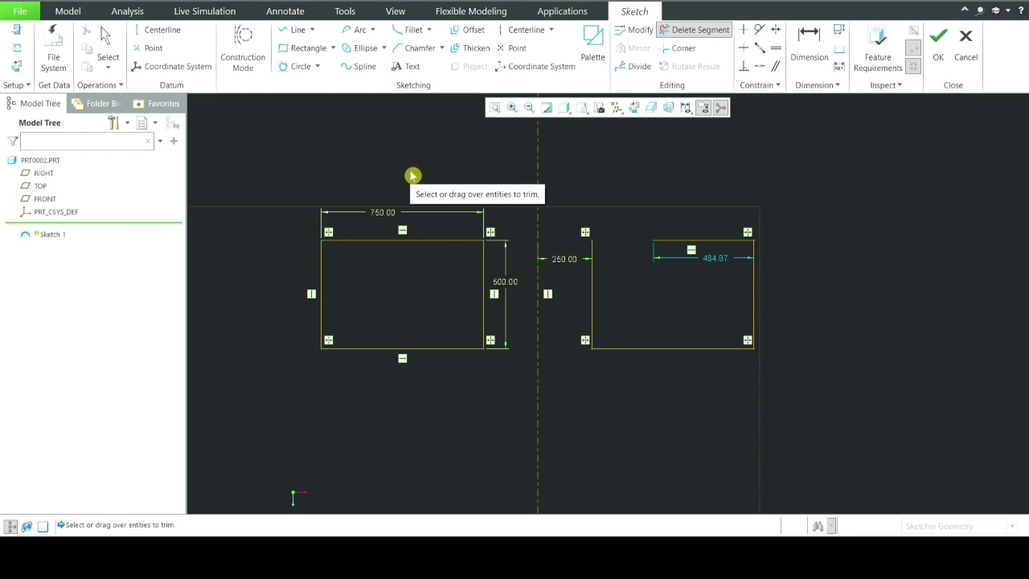
mouse_move(411, 176)
left_mouse_down()
mouse_move(412, 245)
mouse_move(398, 268)
mouse_move(301, 304)
mouse_move(307, 325)
mouse_move(361, 364)
left_mouse_up()
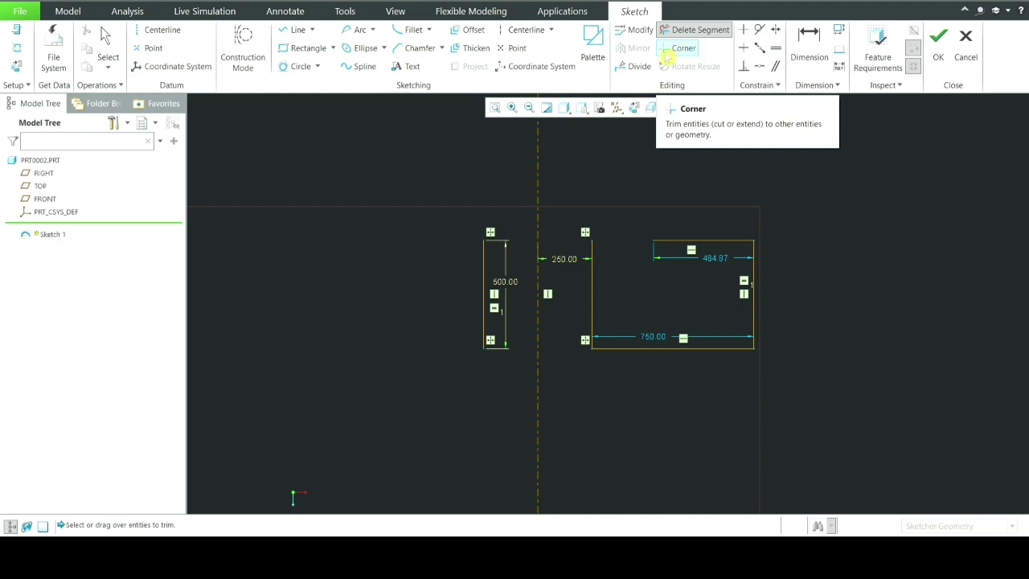
- Extend the right rectangle's remaining top segment to meet its left side using the Corner trim
left_click(675, 49)
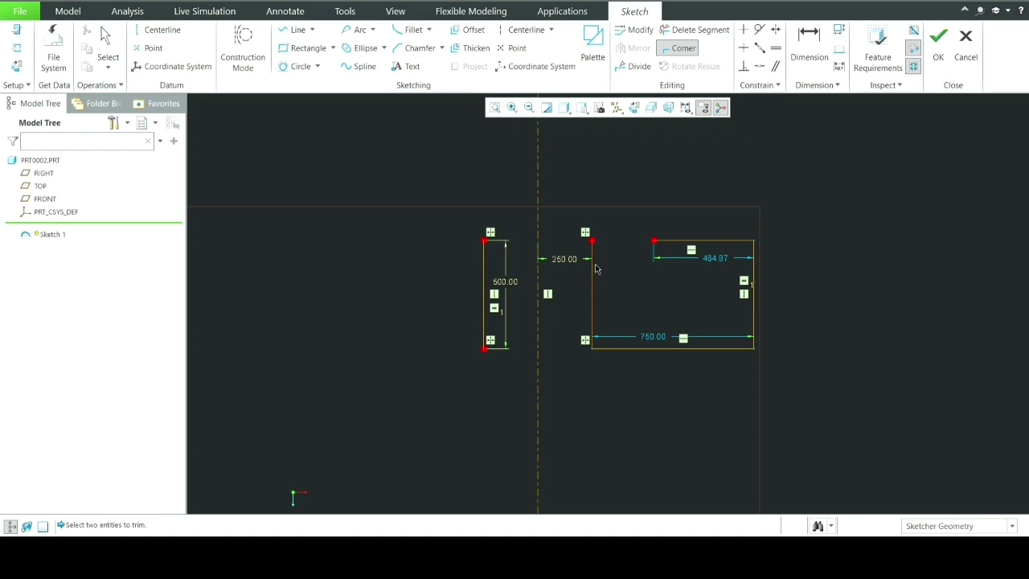
left_click(691, 245)
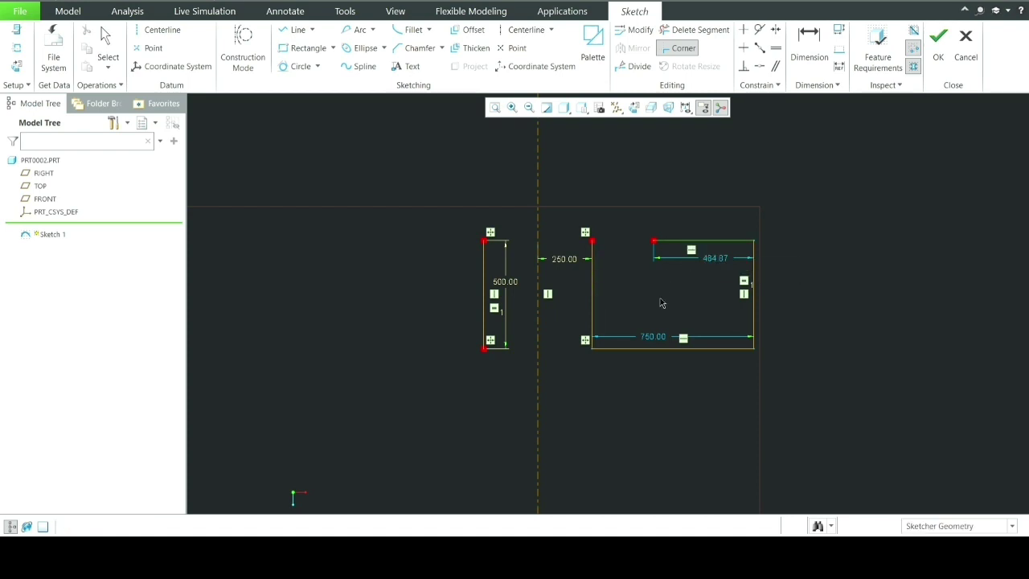
scroll(606, 292, "down", 2)
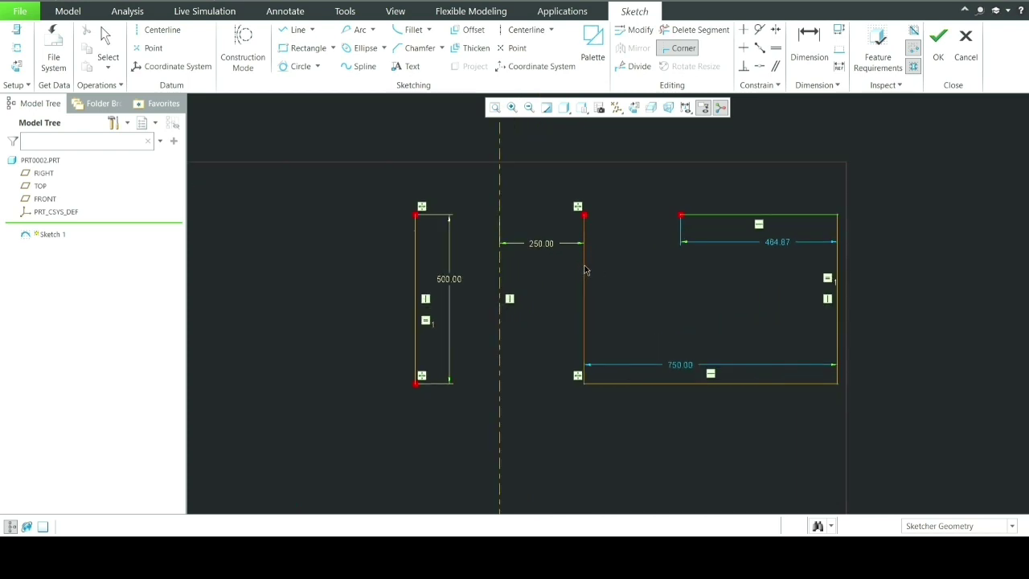
left_click(585, 267)
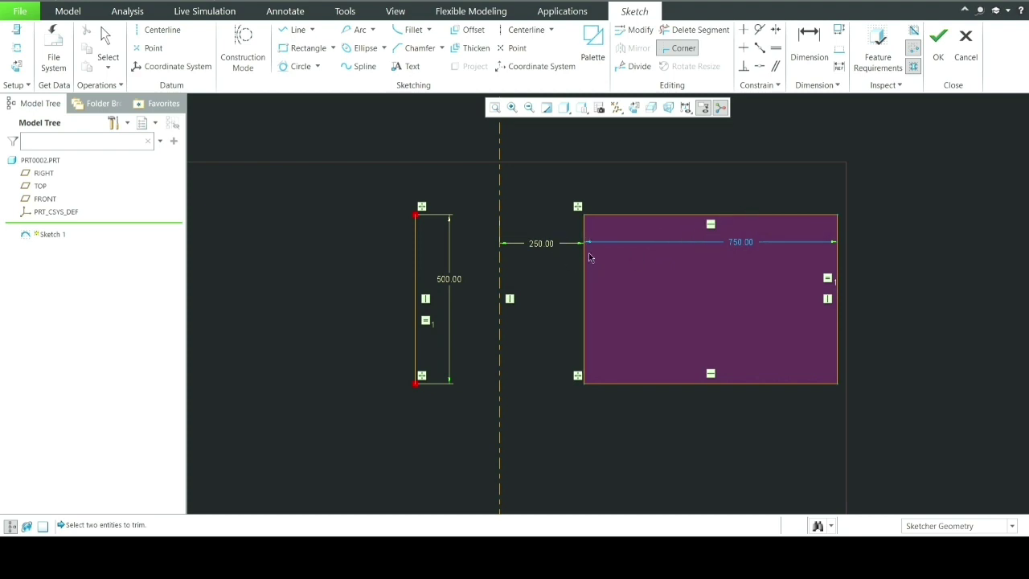
scroll(593, 253, "down", 3)
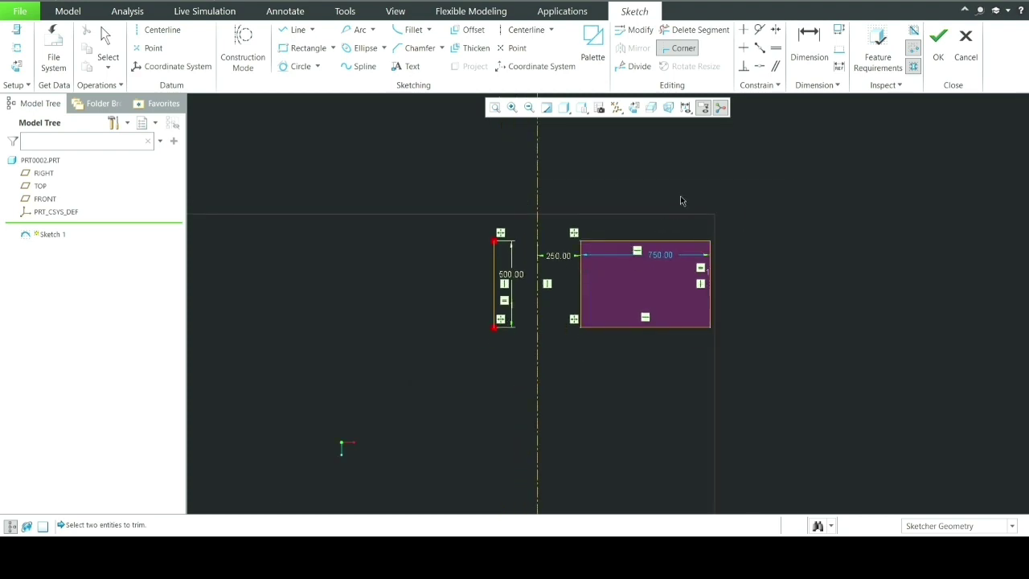
middle_click(664, 149)
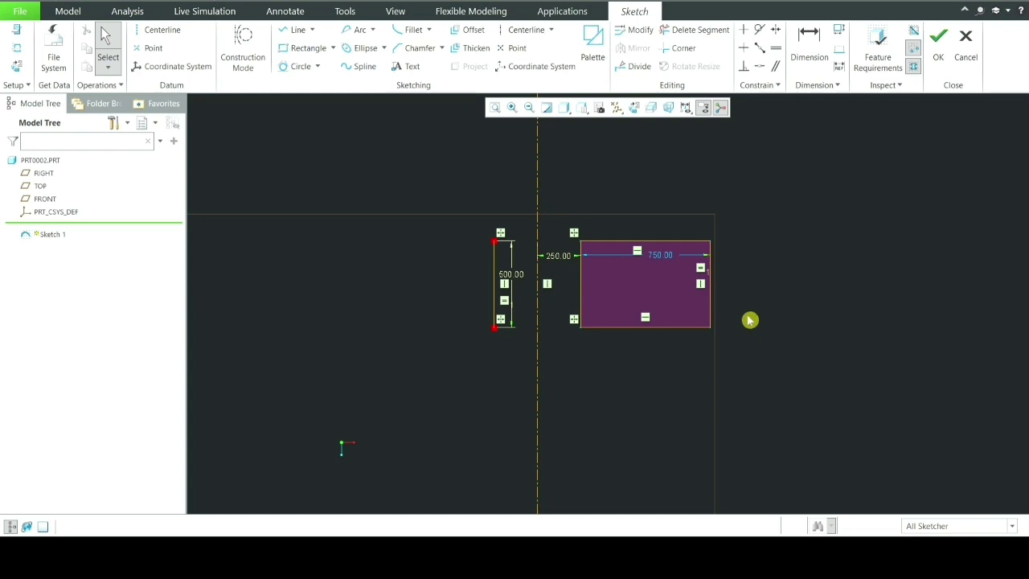
- Select the whole right rectangle and scale it by a factor of 2 with Rotate Resize
left_click(702, 106)
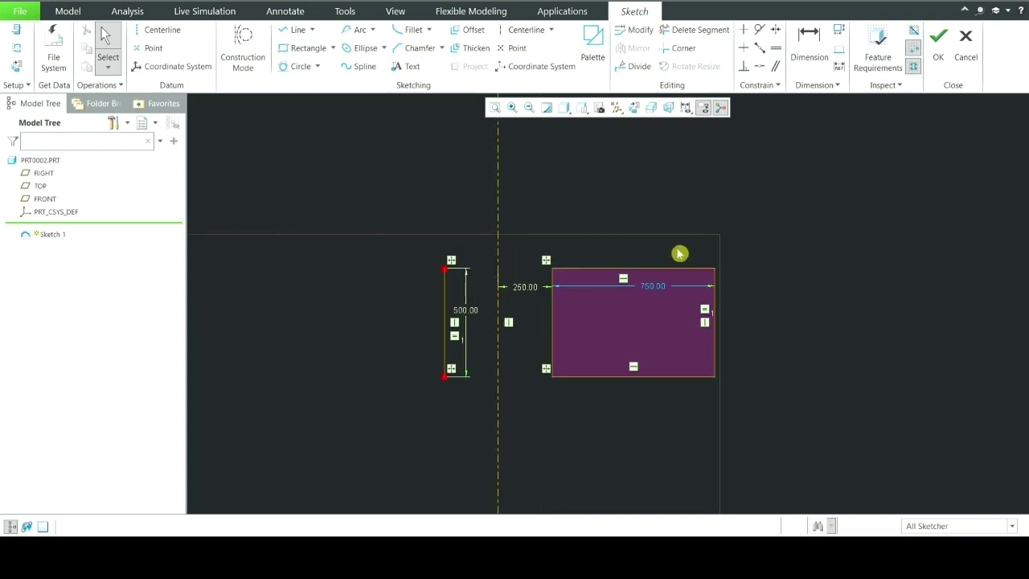
scroll(747, 418, "up", 2)
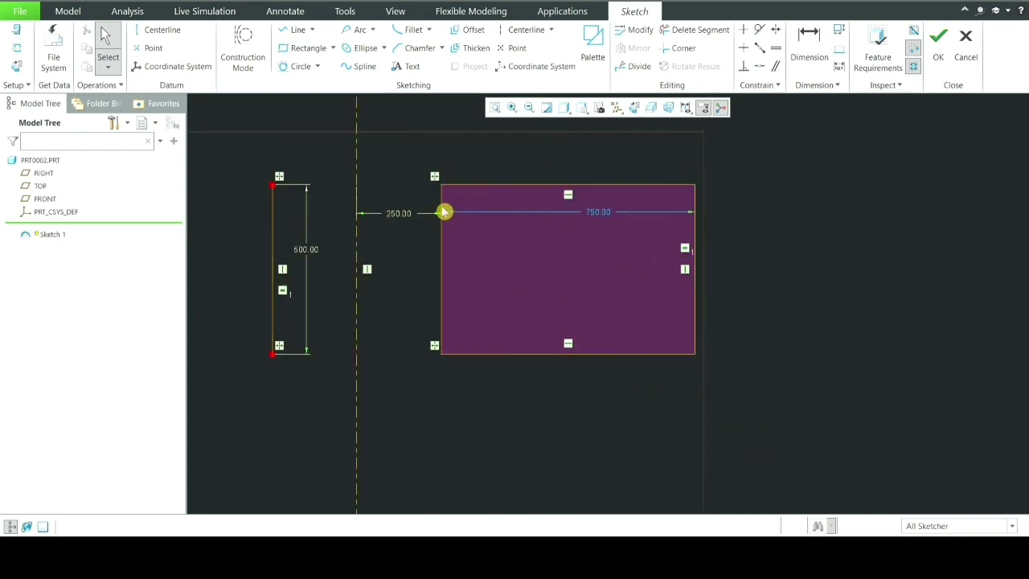
mouse_move(421, 155)
left_mouse_down()
mouse_move(459, 206)
mouse_move(765, 372)
mouse_move(765, 386)
left_mouse_up()
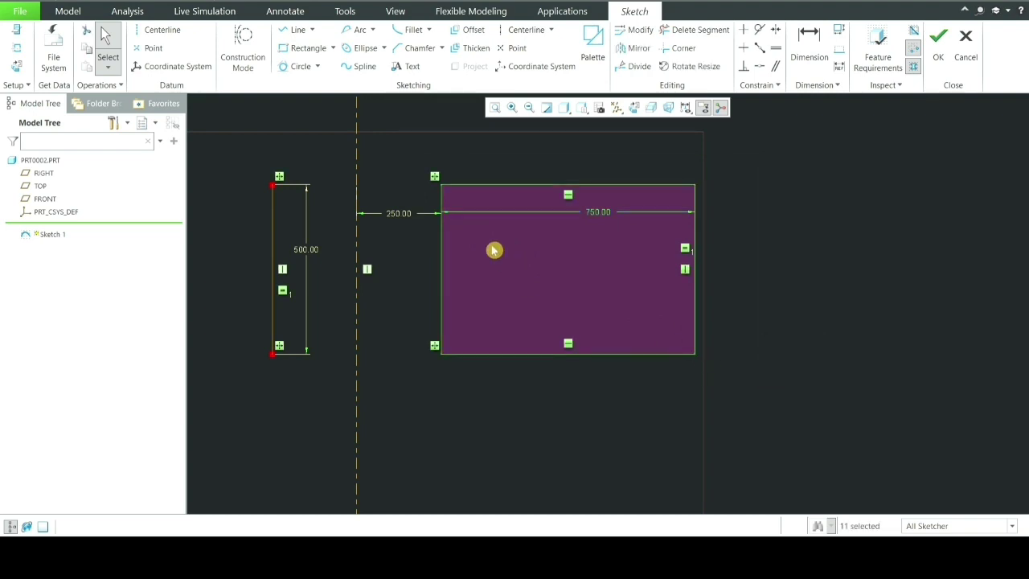
scroll(551, 278, "down", 1)
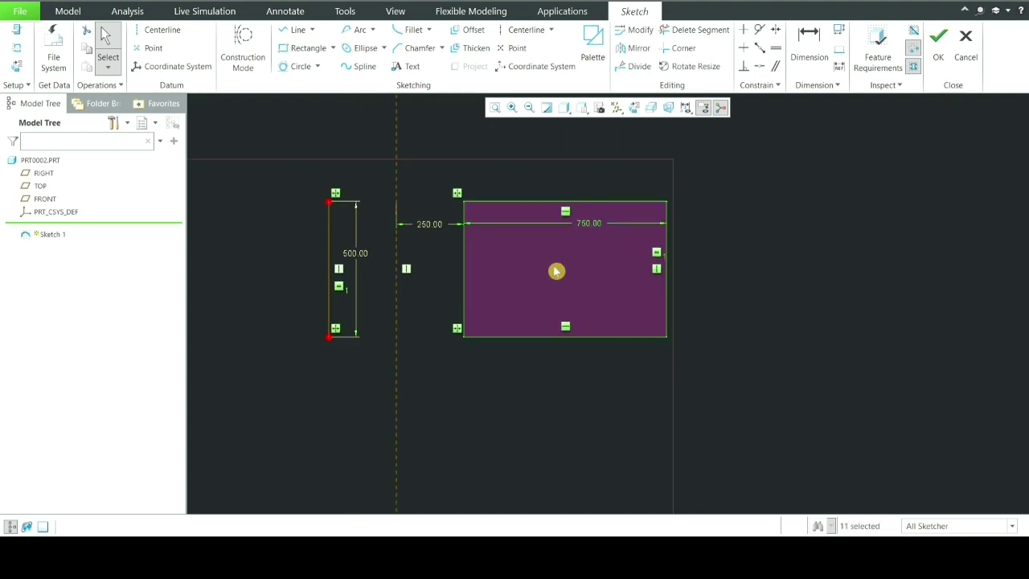
left_click(701, 69)
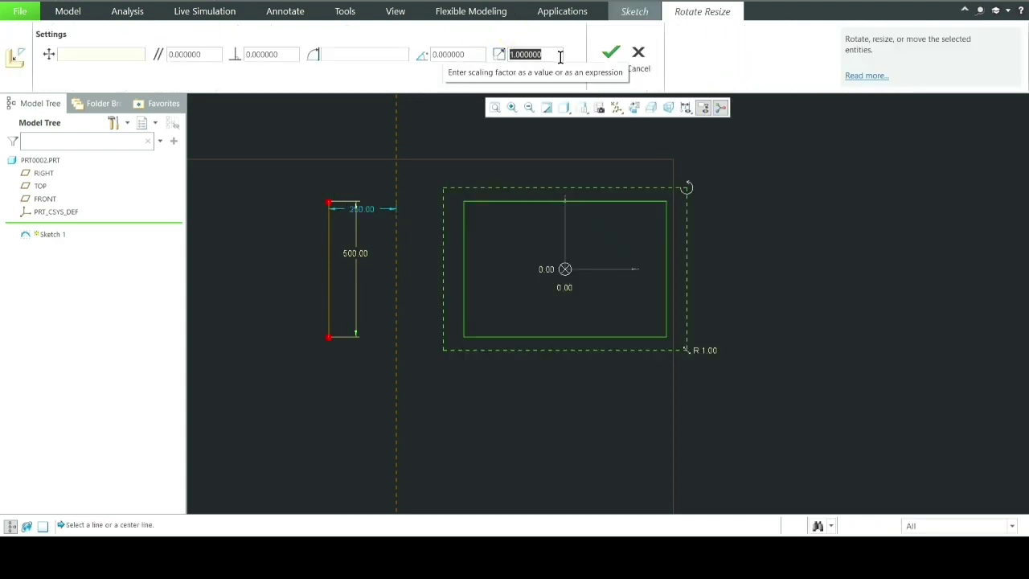
type("2")
key("Return")
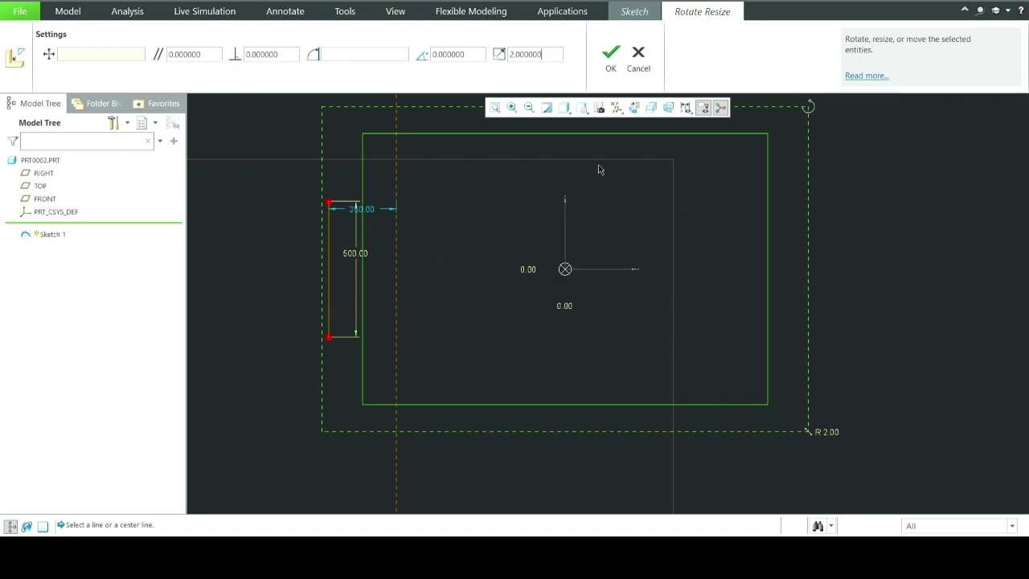
scroll(600, 168, "down", 5)
scroll(632, 191, "up", 3)
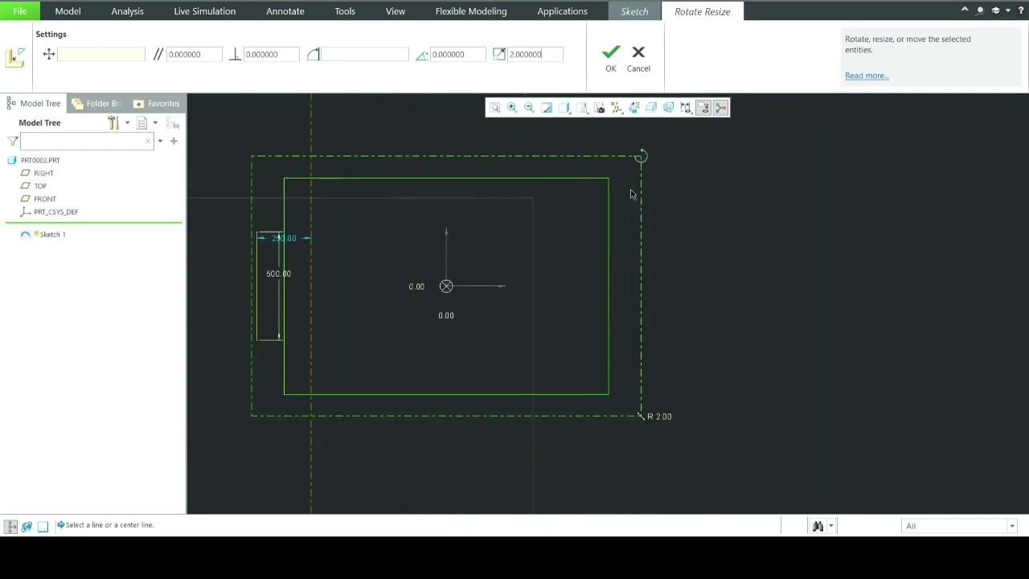
- Rotate the scaled rectangle by 45 degrees
scroll(637, 181, "down", 4)
left_click(453, 53)
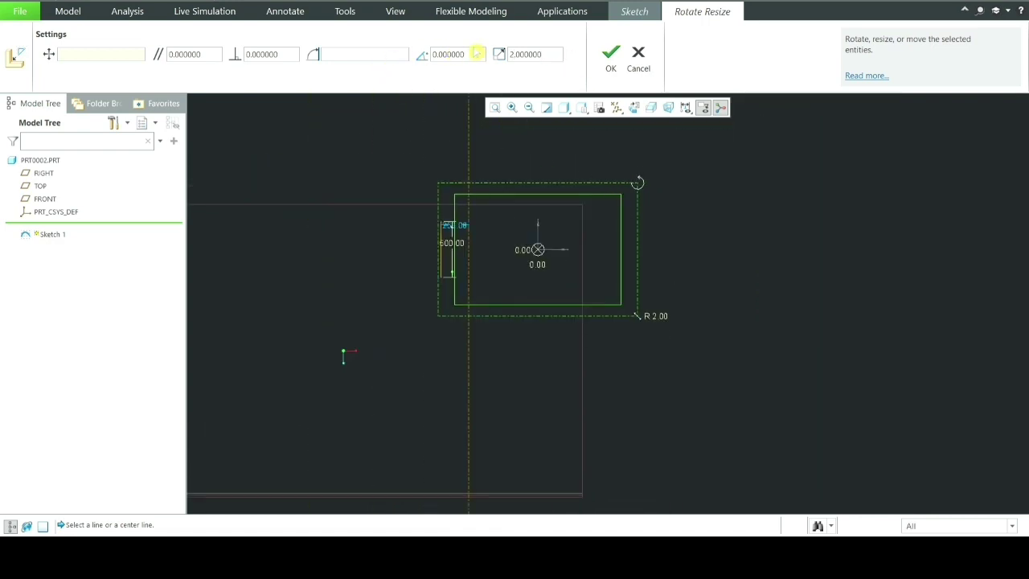
left_click_drag(472, 54, 418, 56)
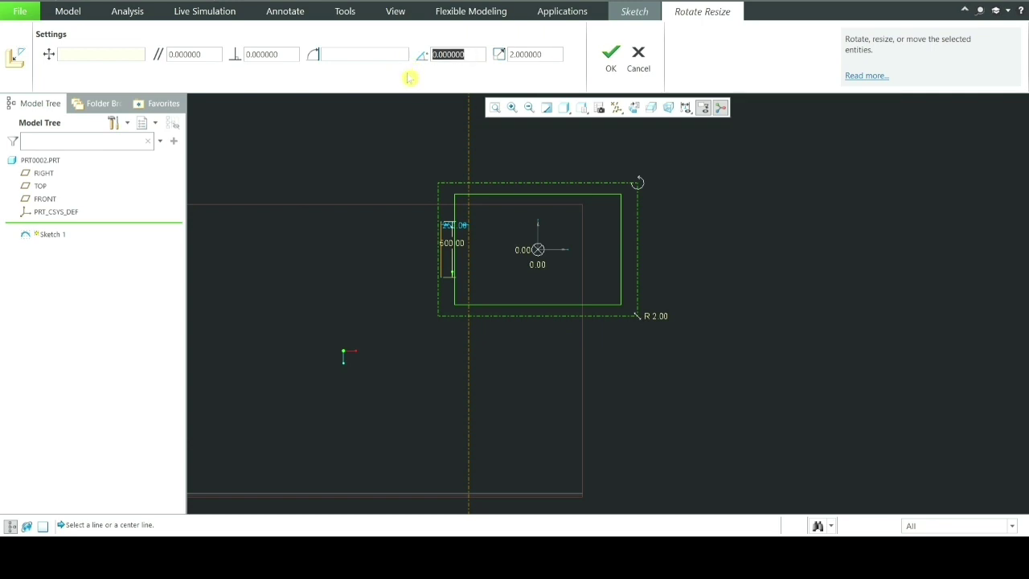
type("45")
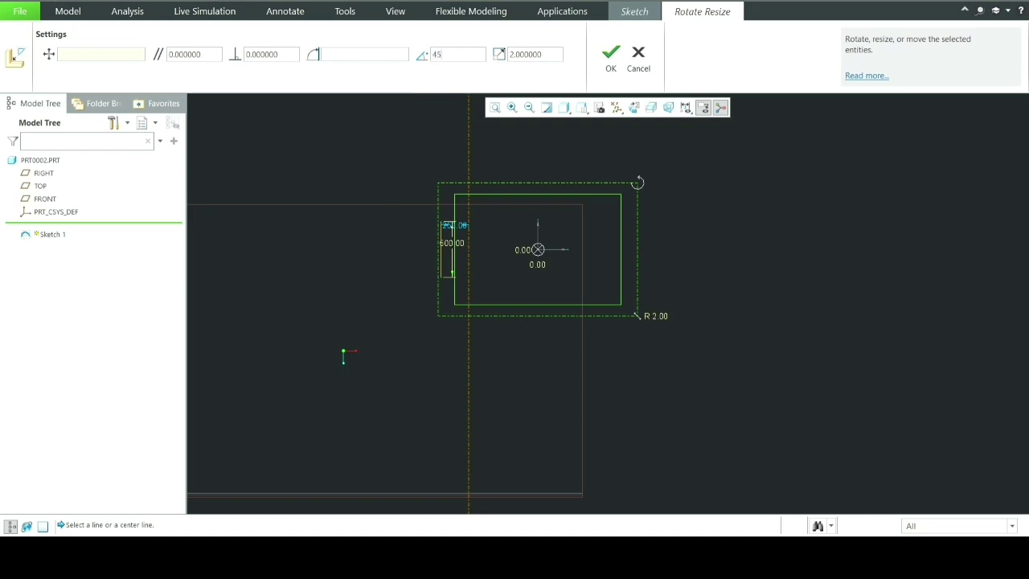
key("Return")
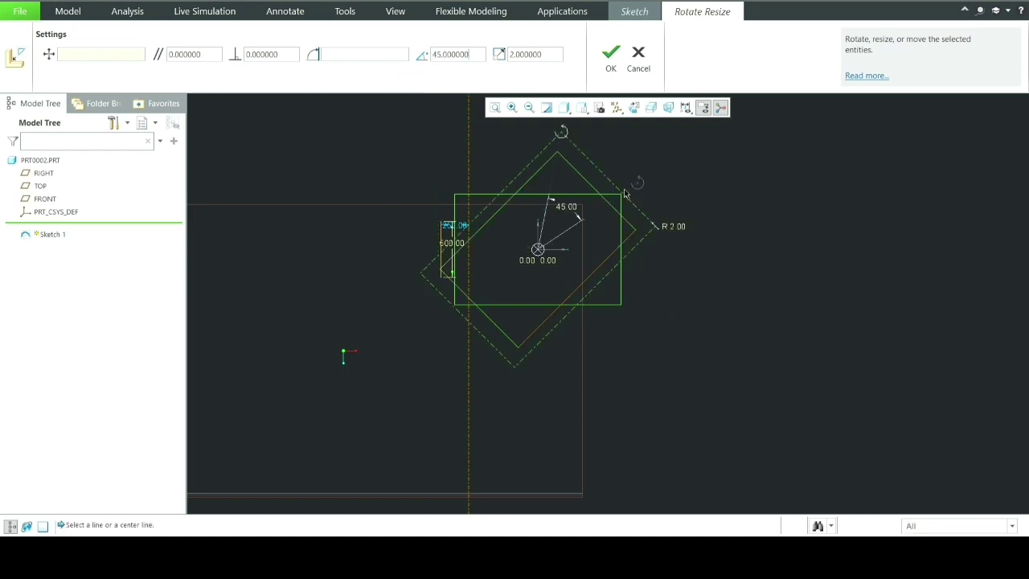
scroll(627, 213, "up", 2)
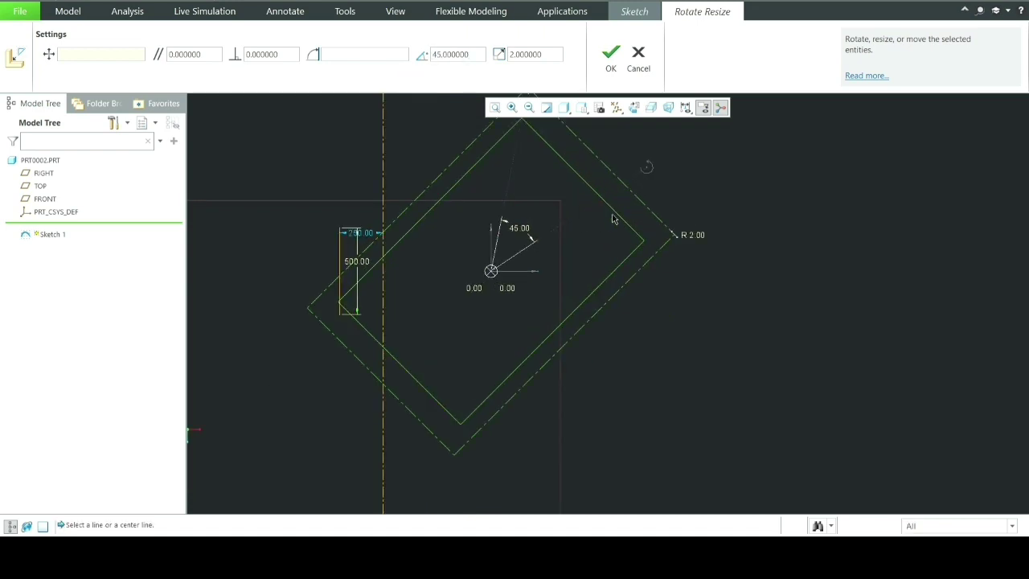
scroll(475, 274, "down", 1)
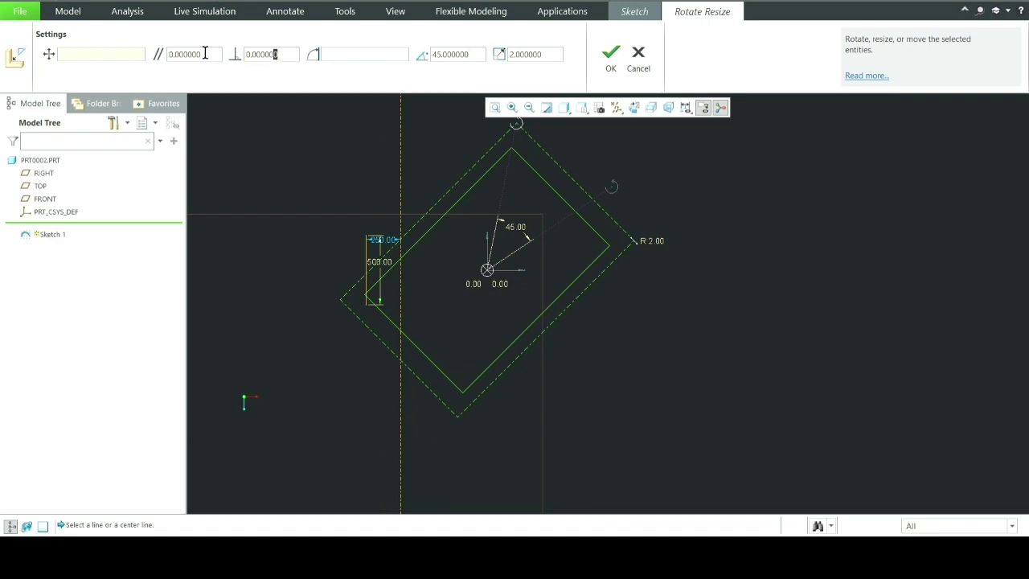
- Move the rotated rectangle 200 horizontally
left_click_drag(201, 54, 157, 48)
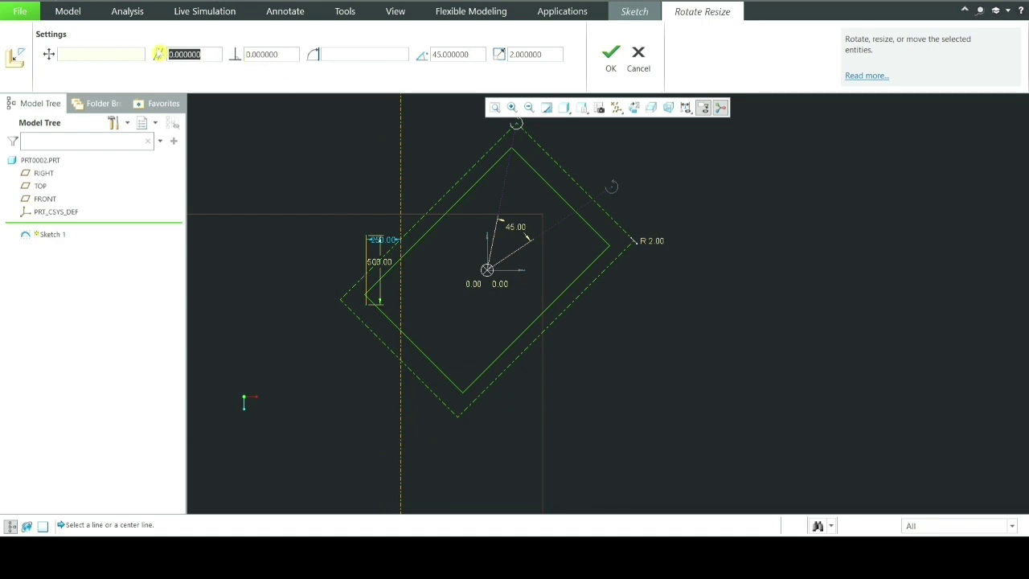
type("200")
key("Return")
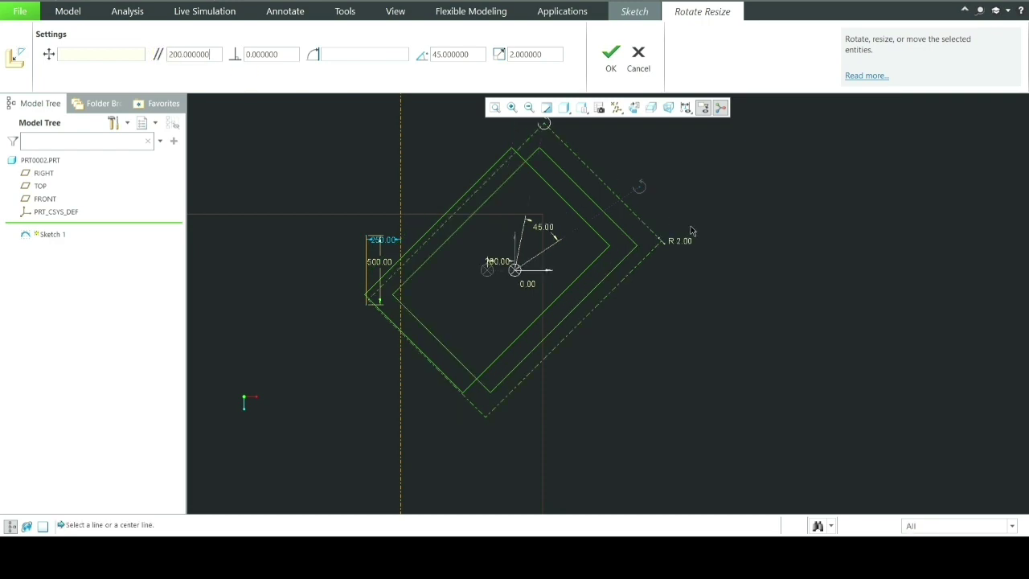
scroll(524, 266, "up", 3)
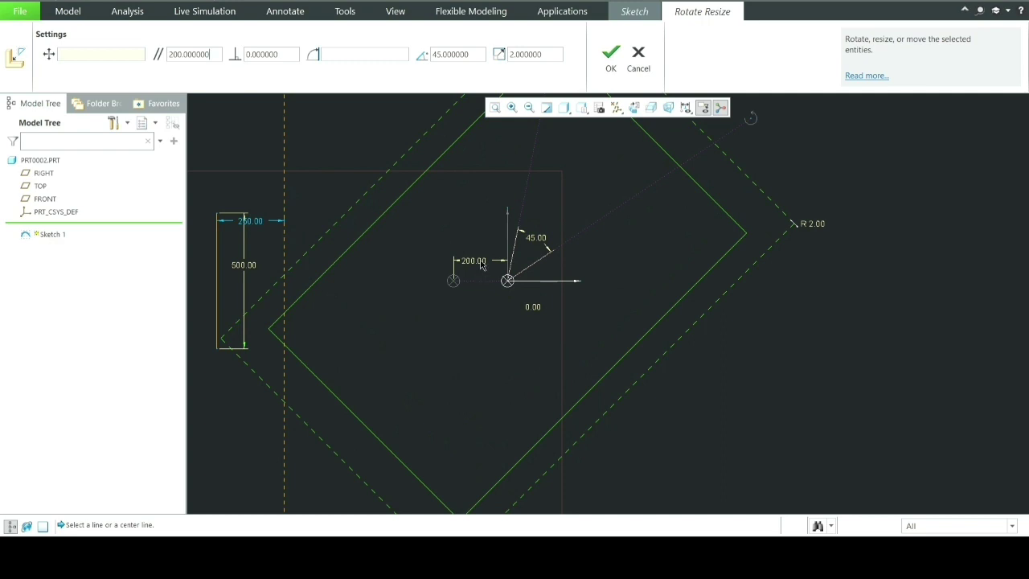
scroll(488, 261, "up", 2)
scroll(465, 274, "down", 7)
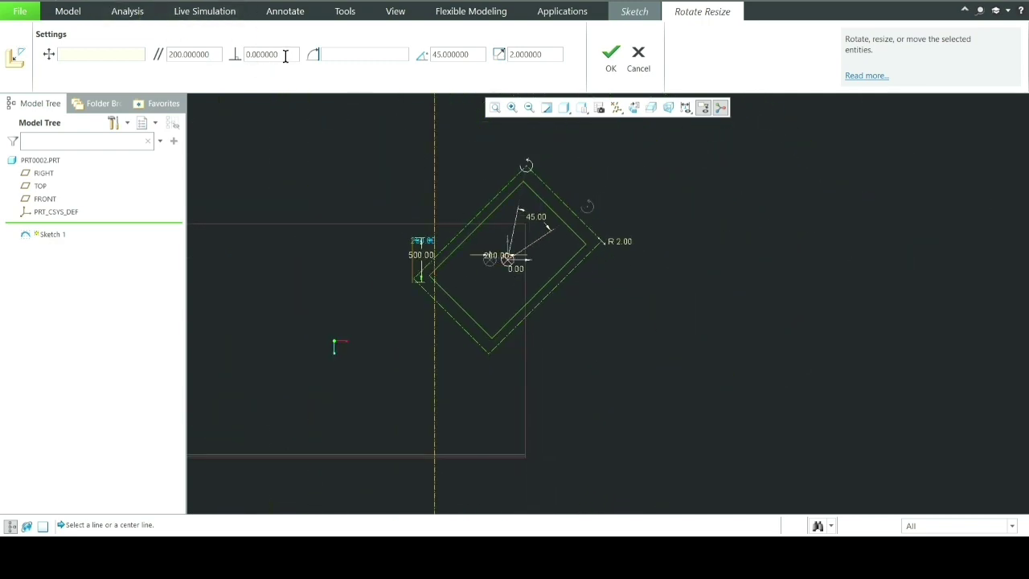
- Move the rotated rectangle 500 vertically and accept the Rotate Resize changes
left_click_drag(284, 56, 207, 54)
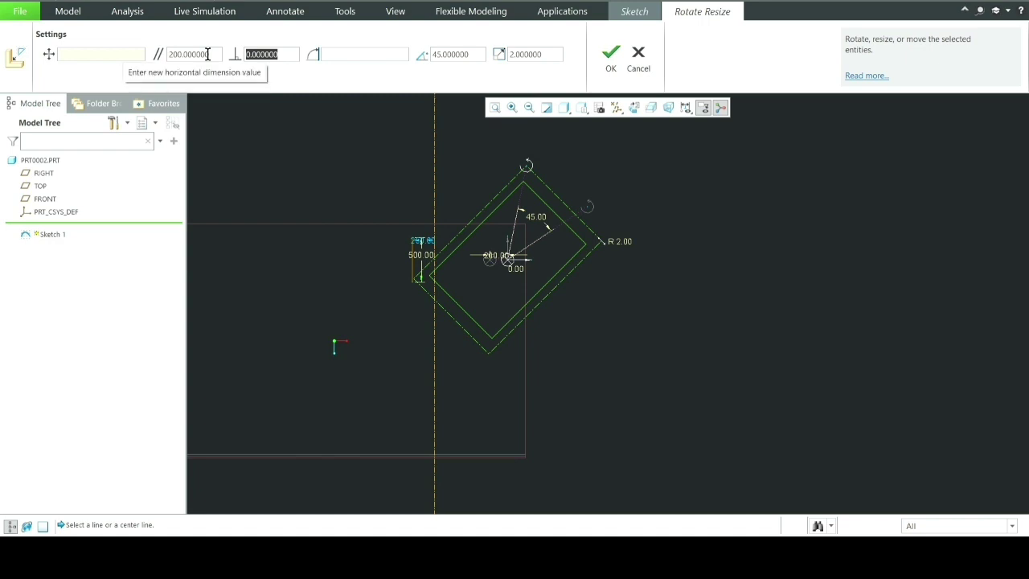
type("500")
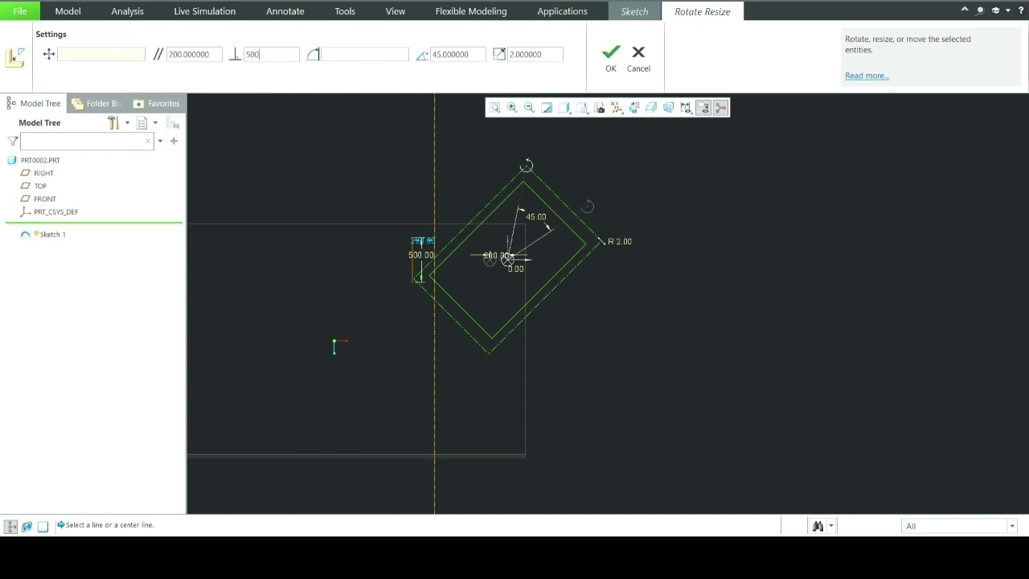
key("Return")
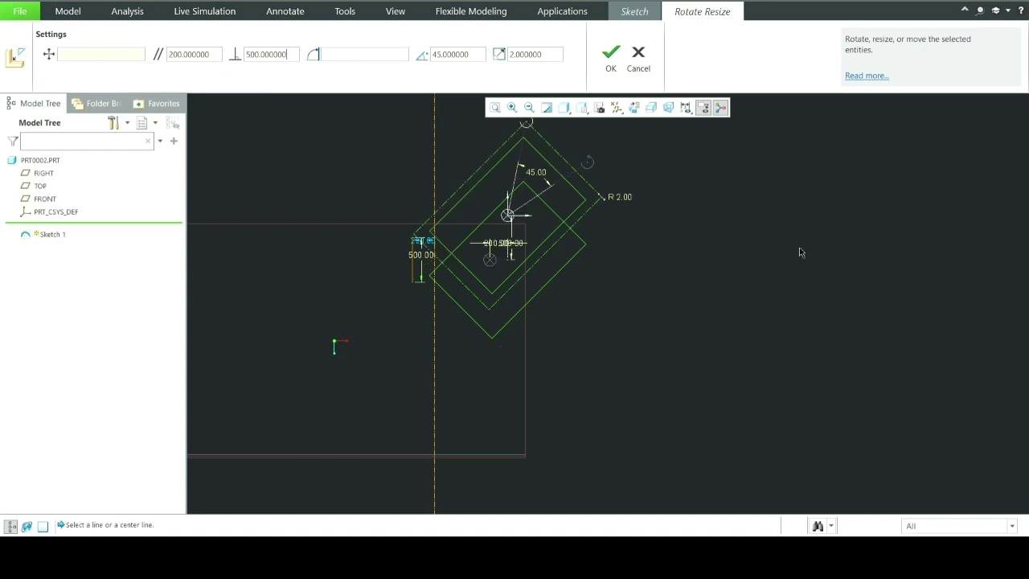
scroll(654, 234, "down", 3)
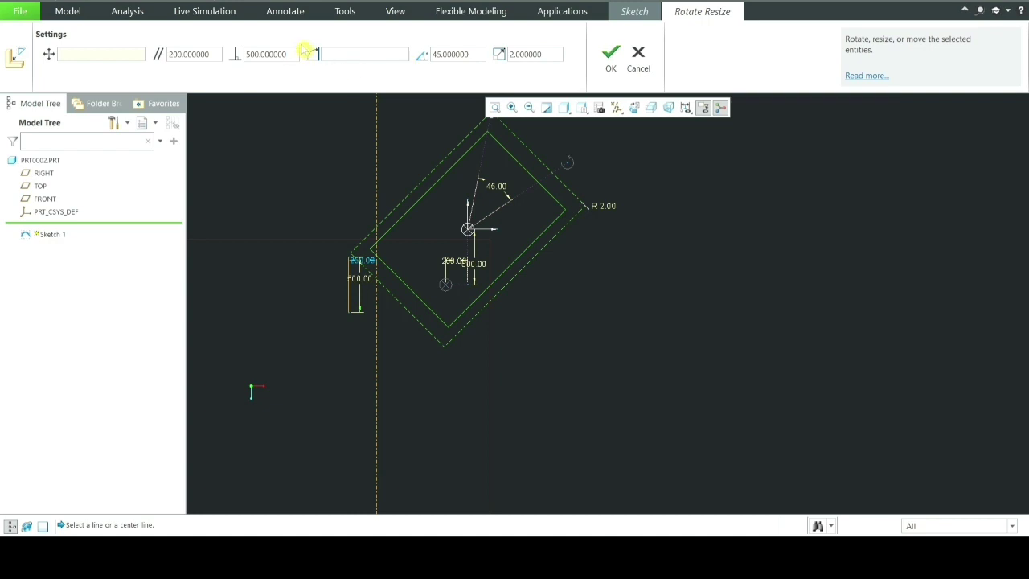
left_click(619, 70)
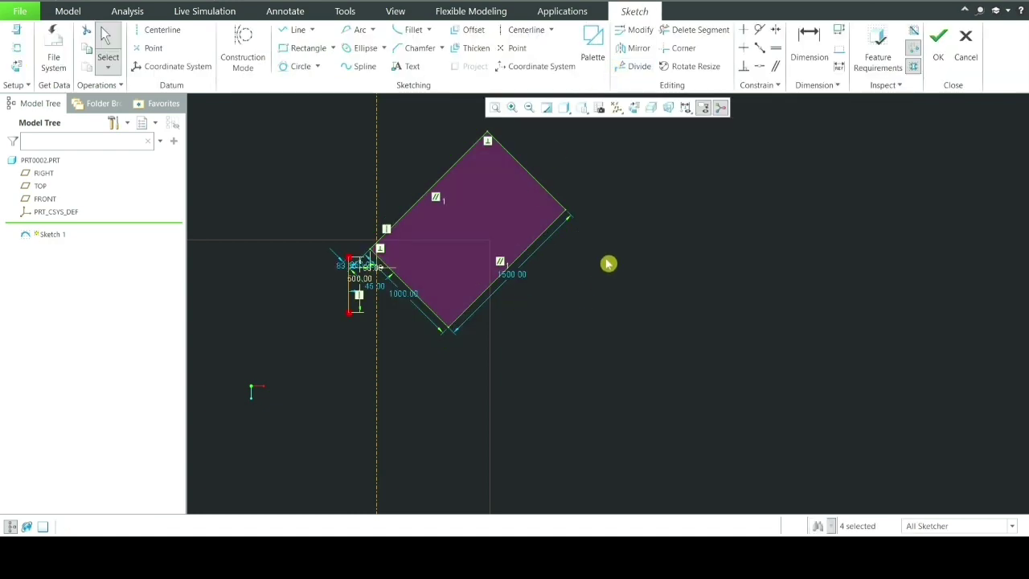
- Examine the transformed rectangle with its dimensions and constraints, both close up and in relation to the whole sketch
scroll(603, 257, "up", 3)
scroll(600, 239, "down", 5)
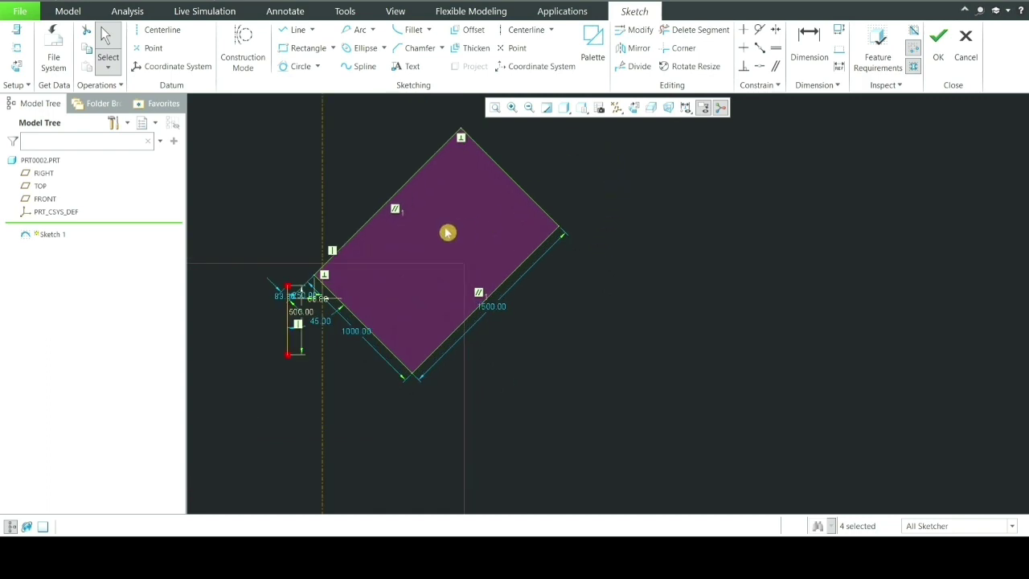
scroll(448, 232, "down", 2)
scroll(633, 241, "up", 2)
scroll(392, 279, "down", 4)
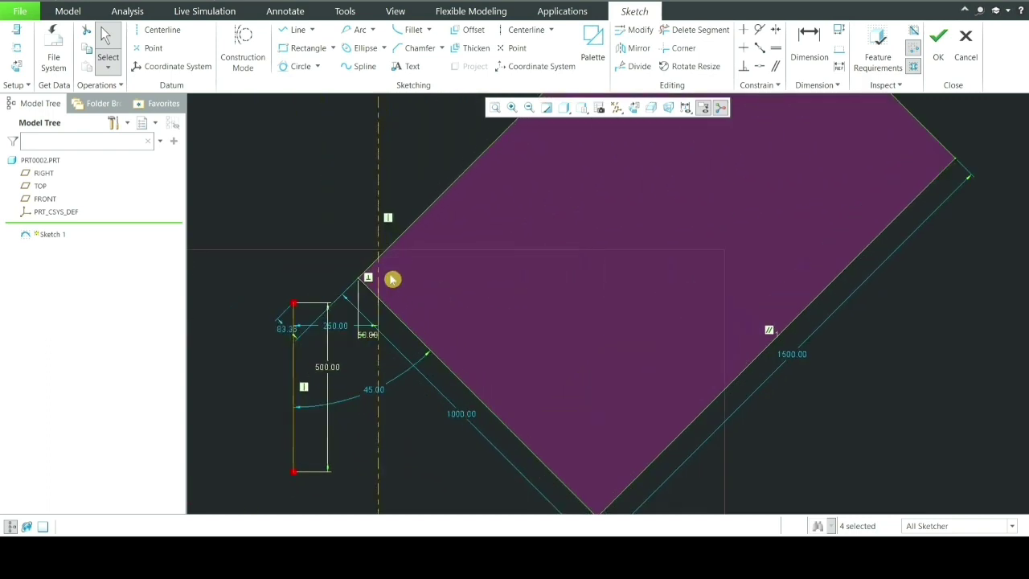
scroll(393, 279, "up", 4)
scroll(533, 200, "down", 3)
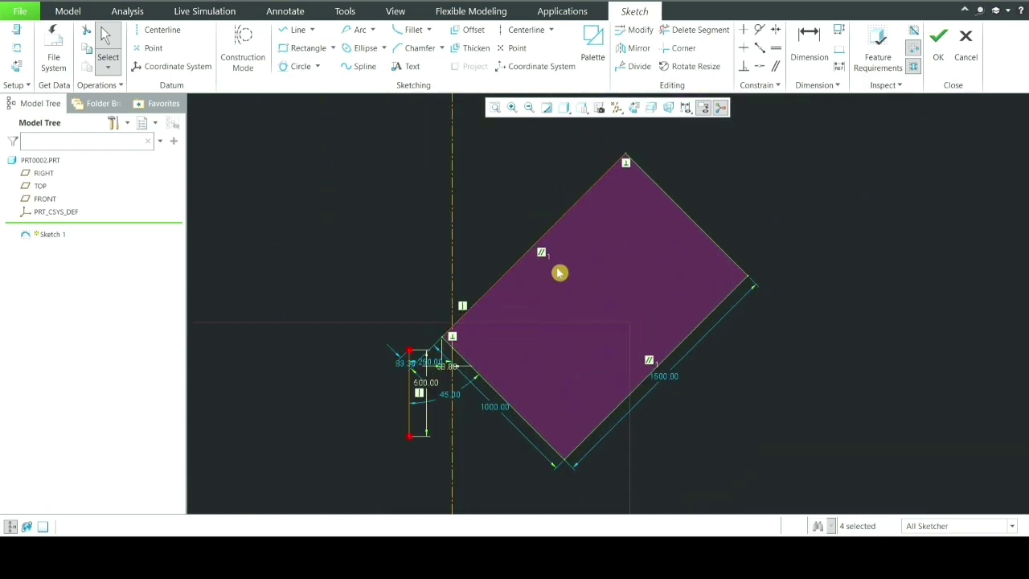
scroll(545, 310, "up", 4)
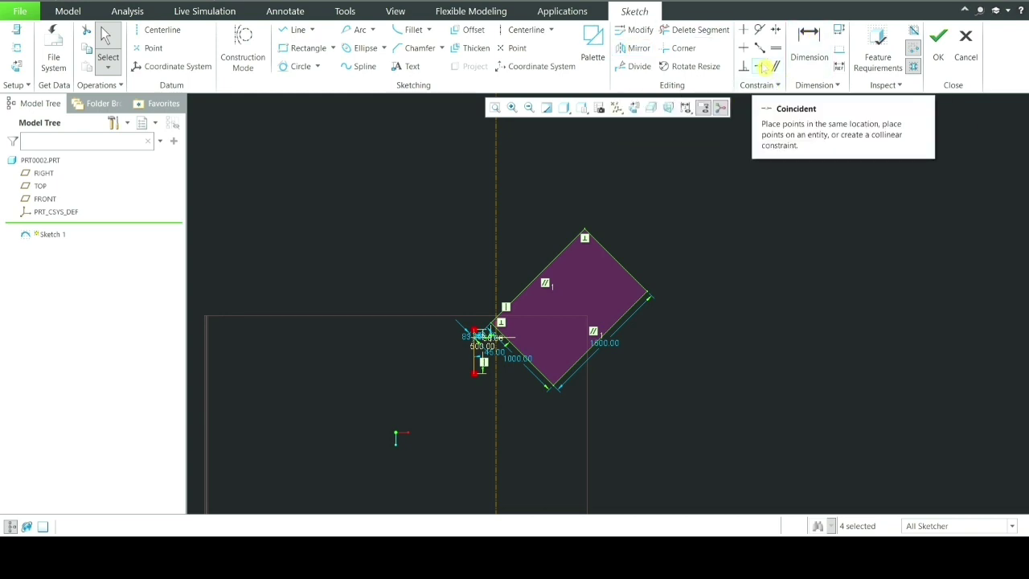
scroll(572, 266, "up", 2)
scroll(742, 285, "down", 4)
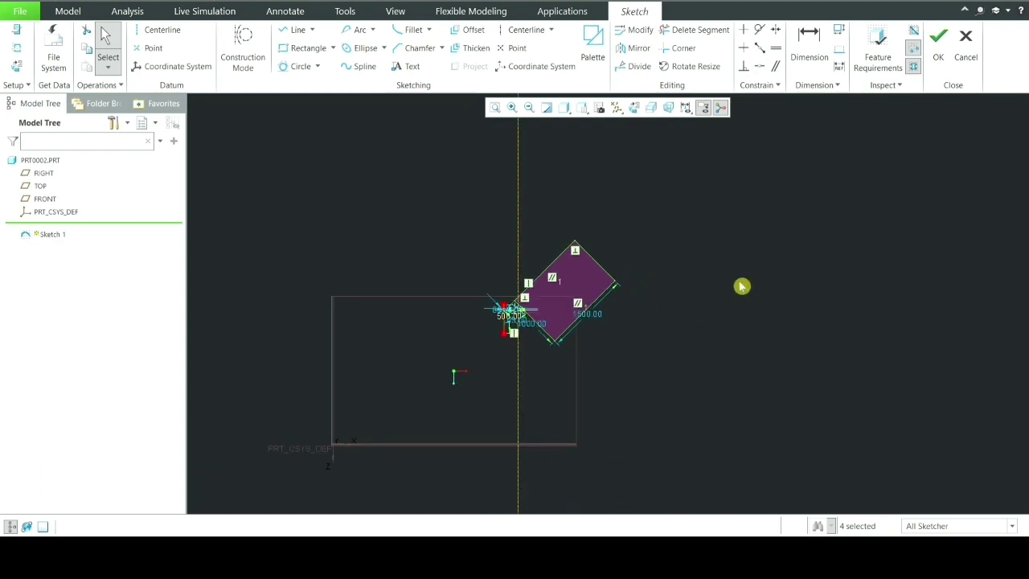
scroll(718, 278, "up", 3)
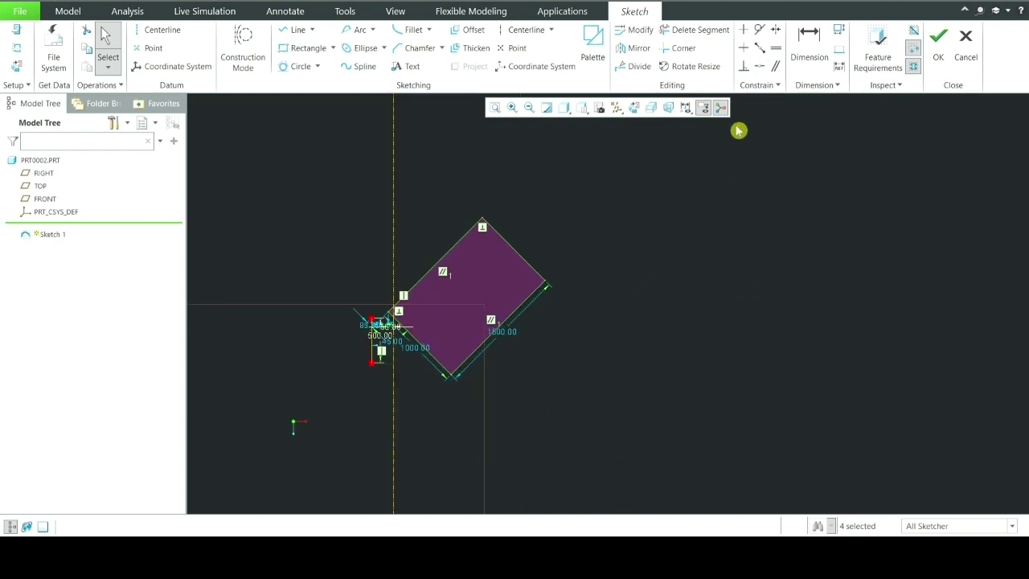
- Sketch two separate slanted lines to the right of the rotated rectangle, one rising and one falling towards the right
left_click(298, 30)
left_click(625, 294)
left_click(727, 206)
middle_click(787, 222)
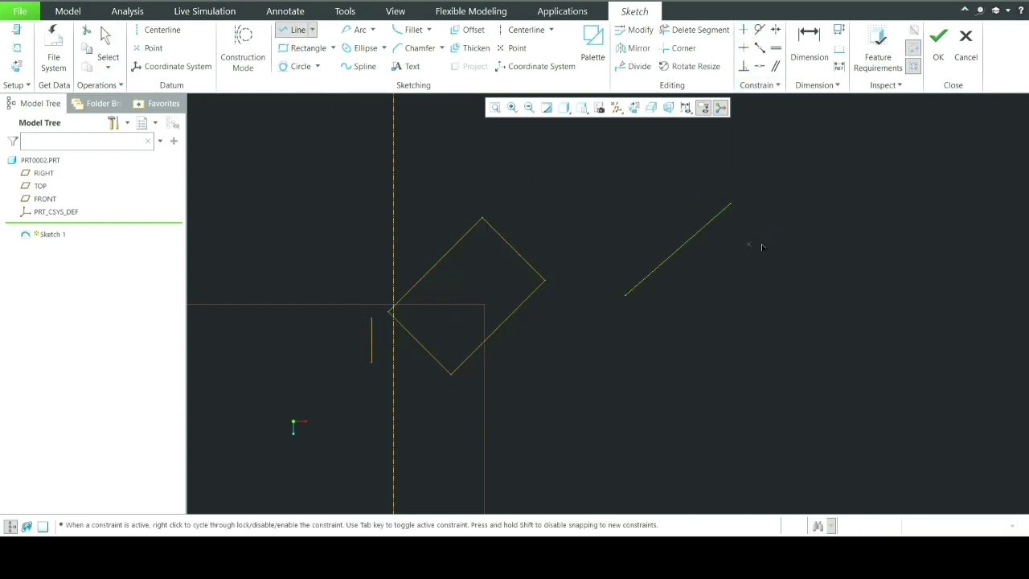
left_click(661, 331)
middle_click(826, 404)
left_click(826, 404)
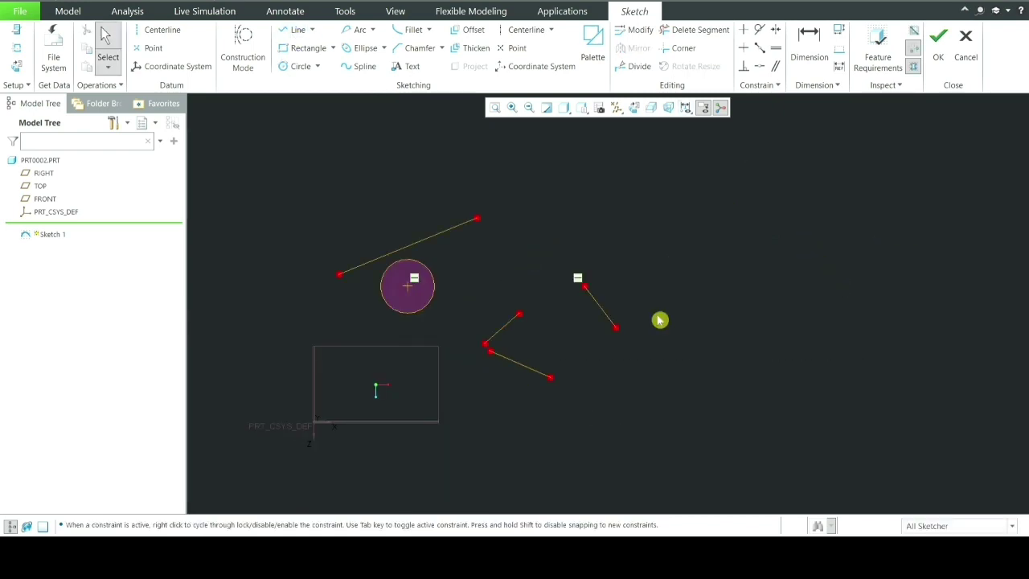
- Apply a Vertical constraint to the short slanted line at the far right of the sketch
left_click(759, 87)
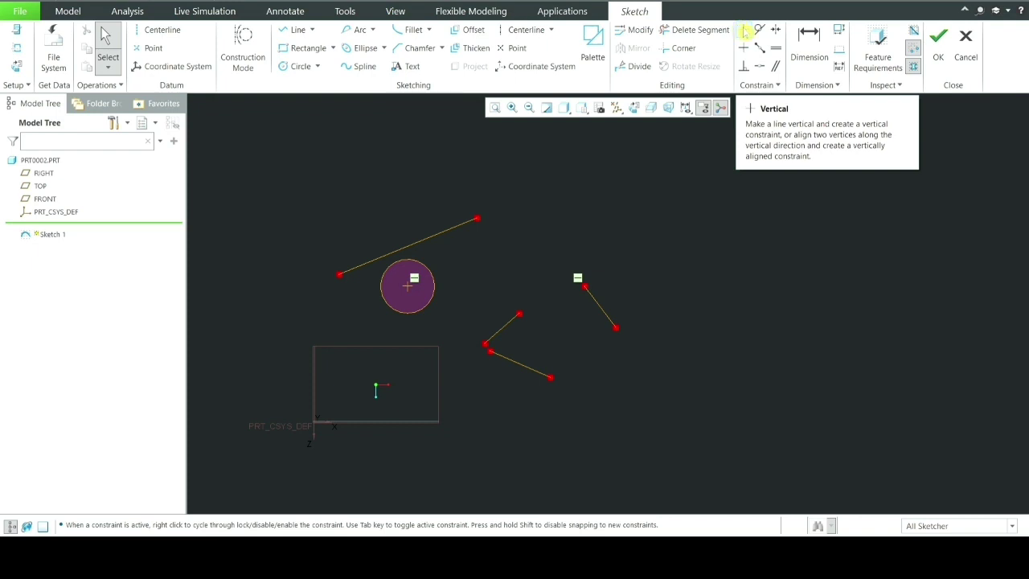
left_click(744, 30)
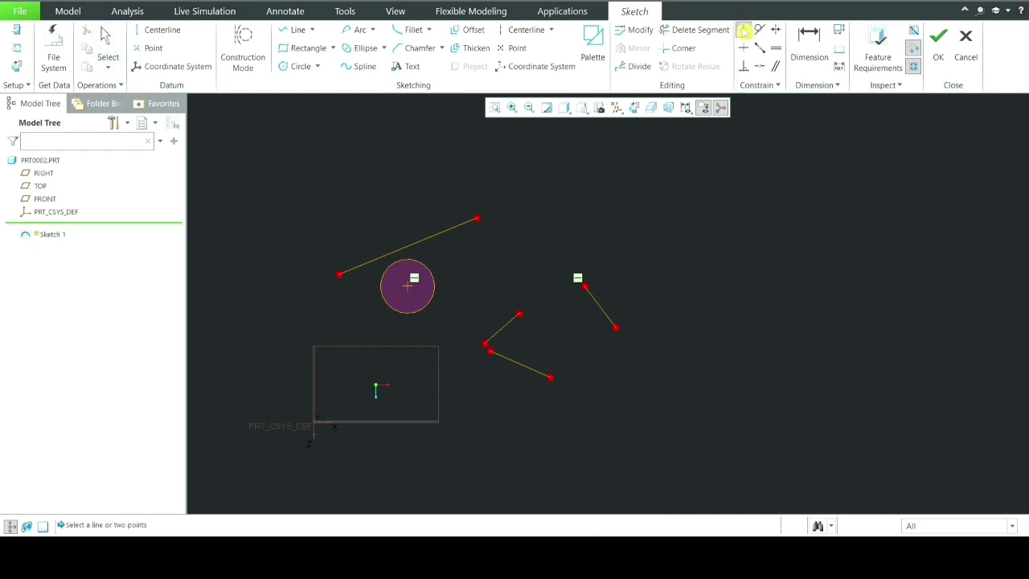
left_click(605, 313)
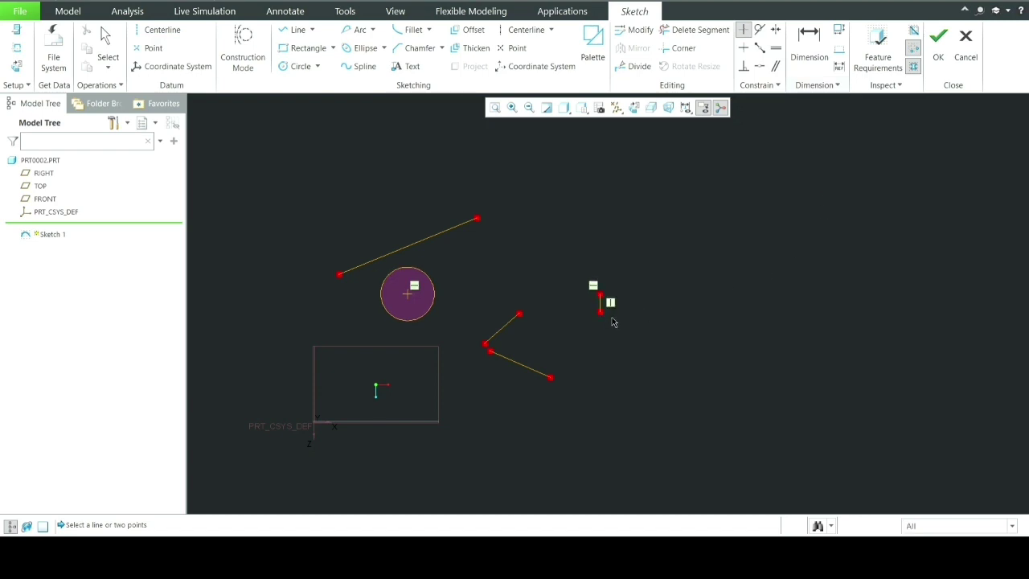
scroll(612, 320, "up", 4)
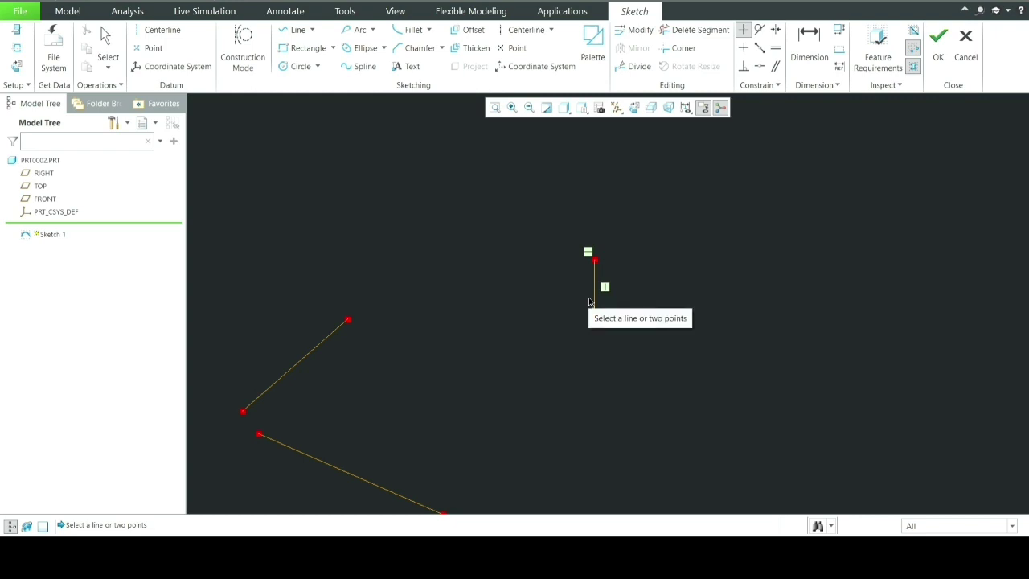
scroll(568, 313, "down", 3)
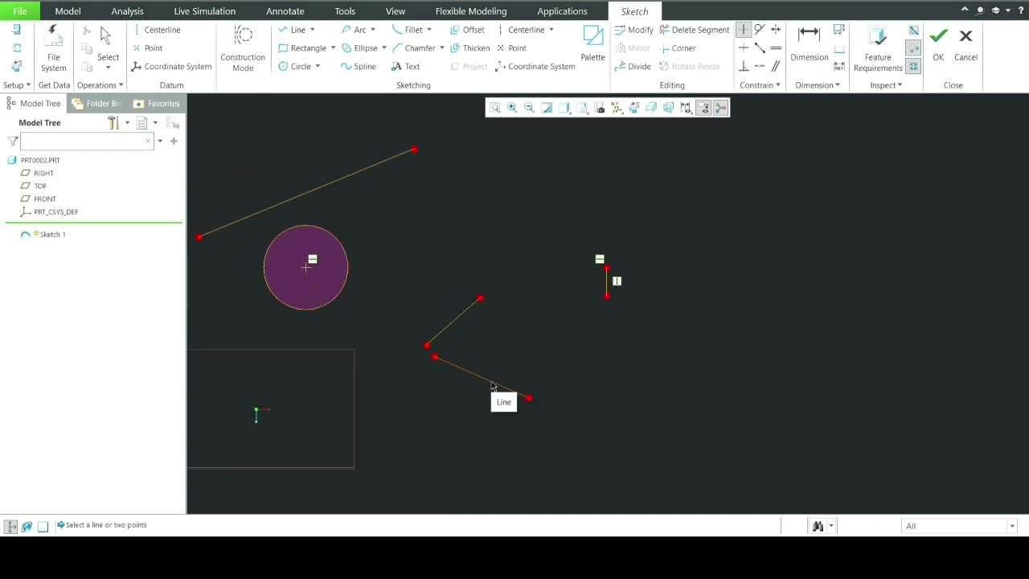
- Apply a Horizontal constraint to the slanted line that falls towards the right, below the rising line
left_click(742, 48)
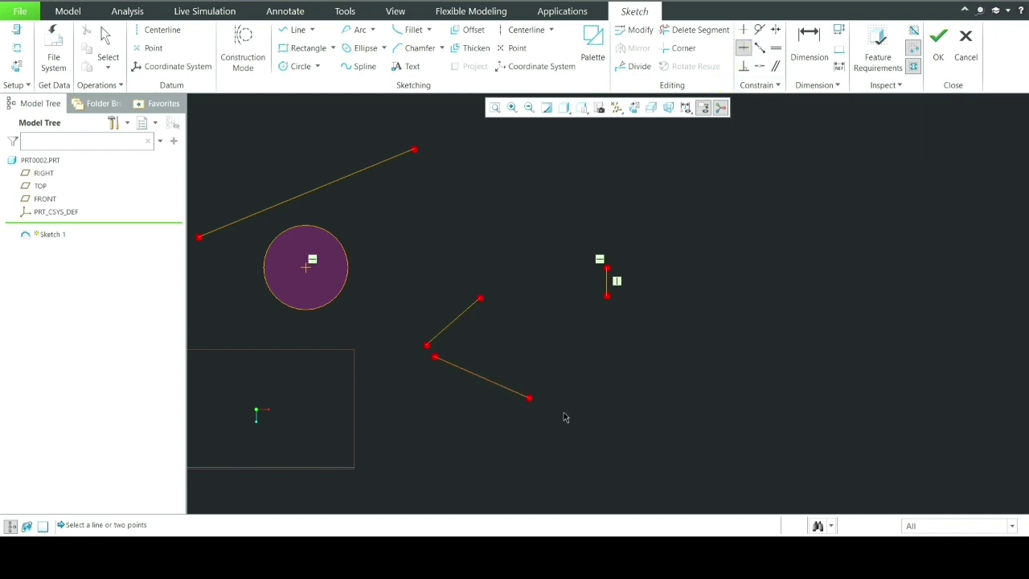
left_click(496, 384)
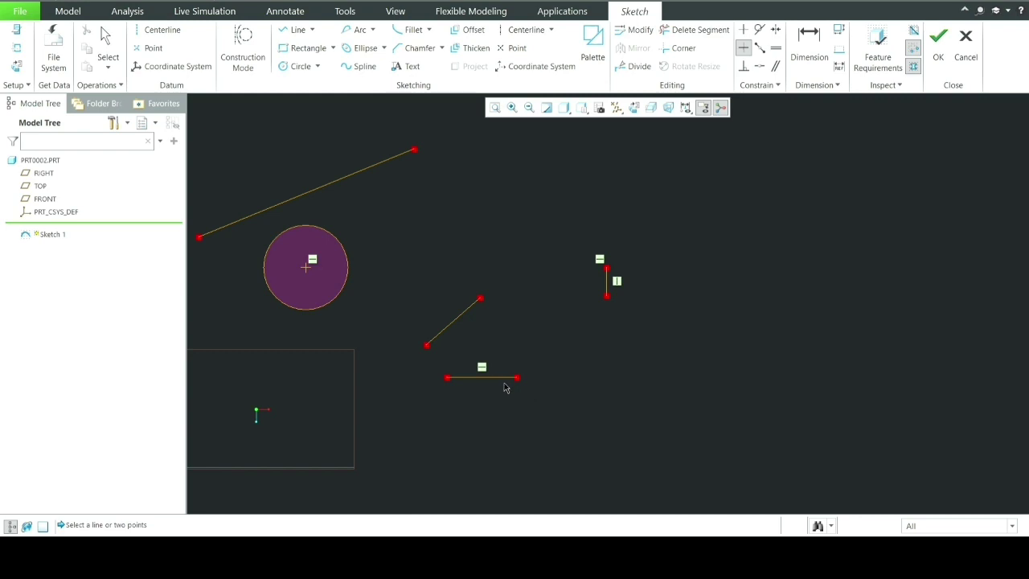
scroll(505, 388, "up", 1)
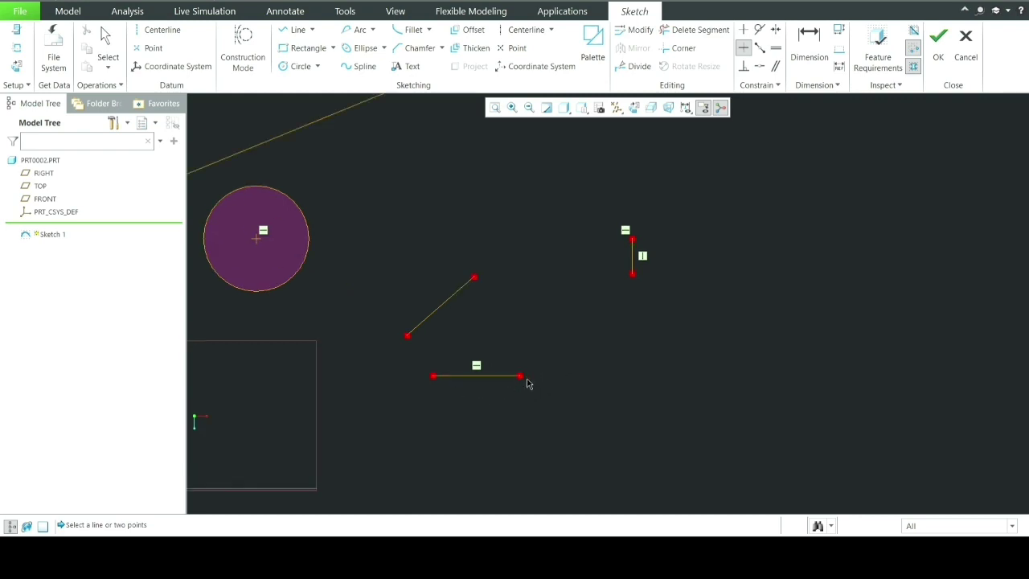
scroll(641, 342, "down", 3)
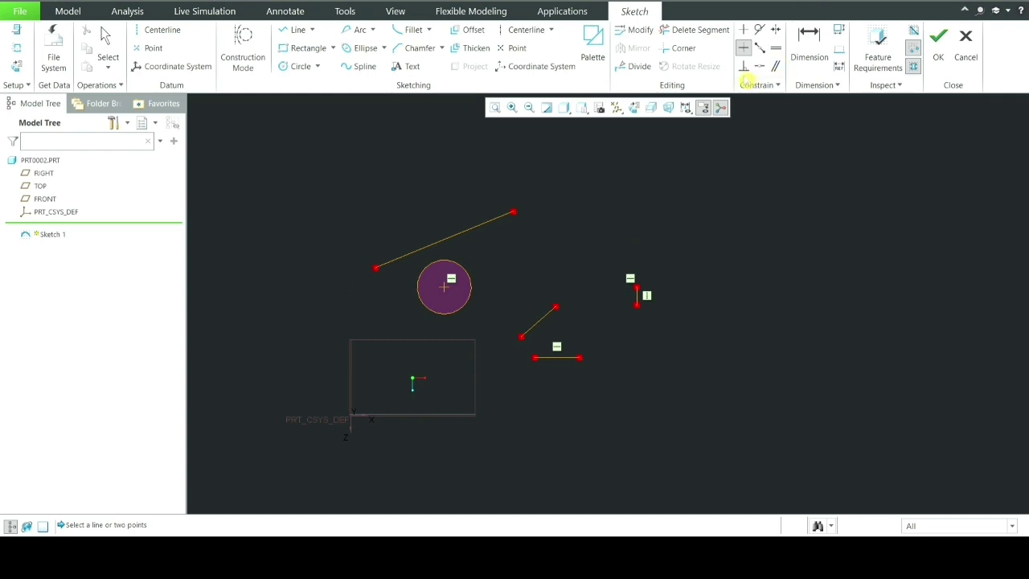
- Apply a Perpendicular constraint between the short rising line and the horizontal line below it
left_click(745, 68)
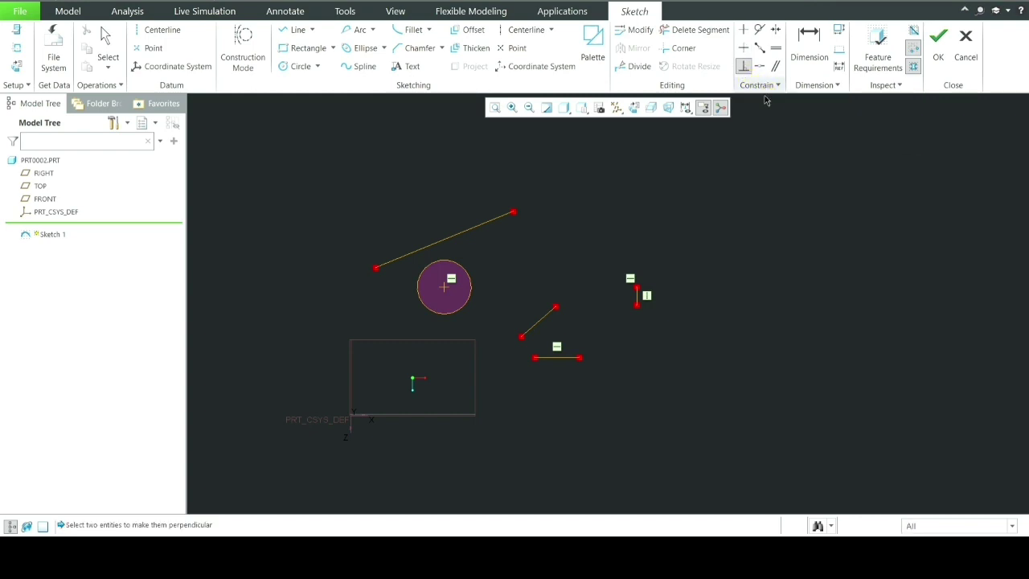
scroll(616, 356, "up", 3)
scroll(824, 213, "down", 4)
scroll(664, 299, "up", 2)
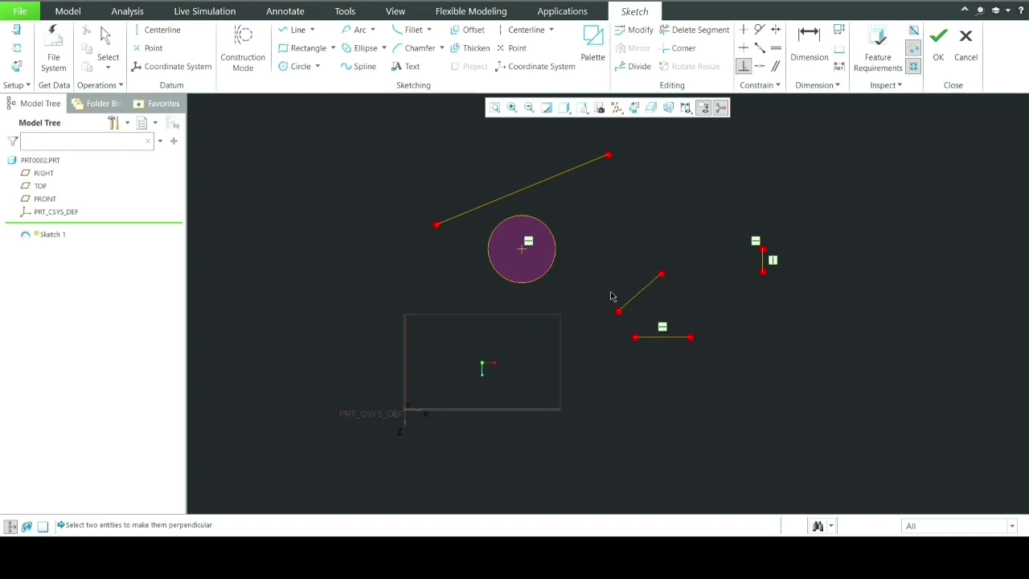
left_click(635, 301)
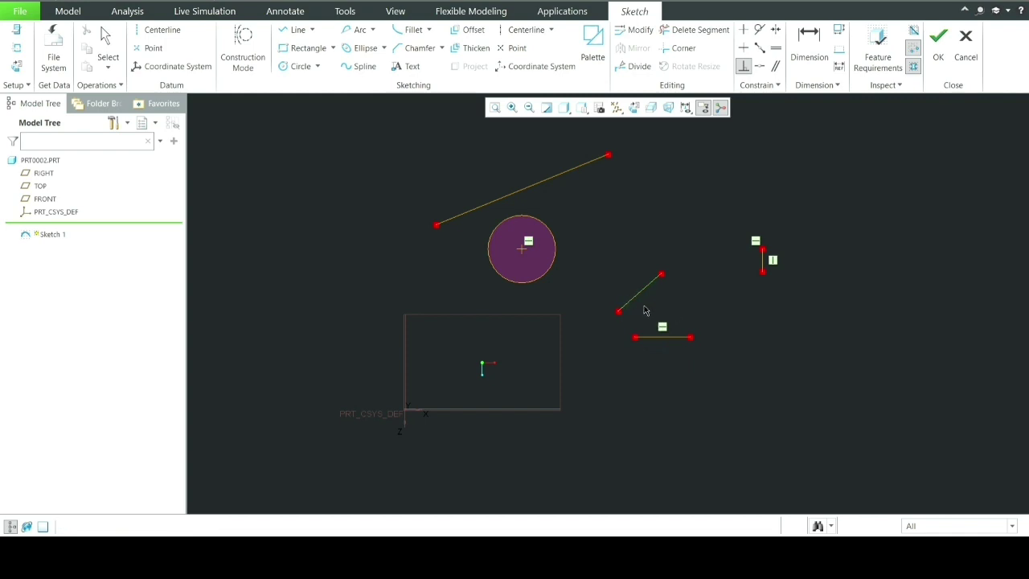
left_click(670, 340)
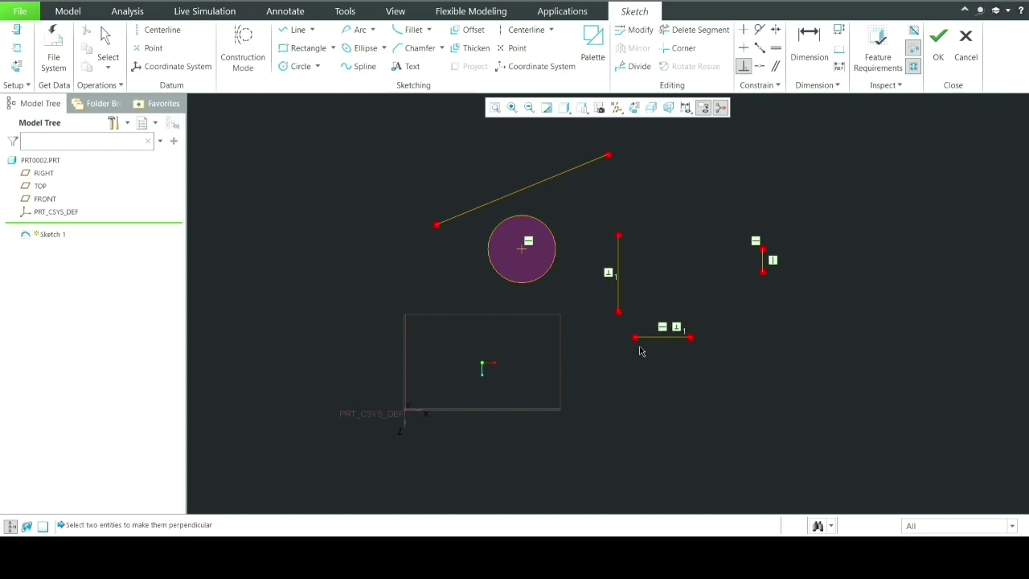
scroll(649, 324, "up", 1)
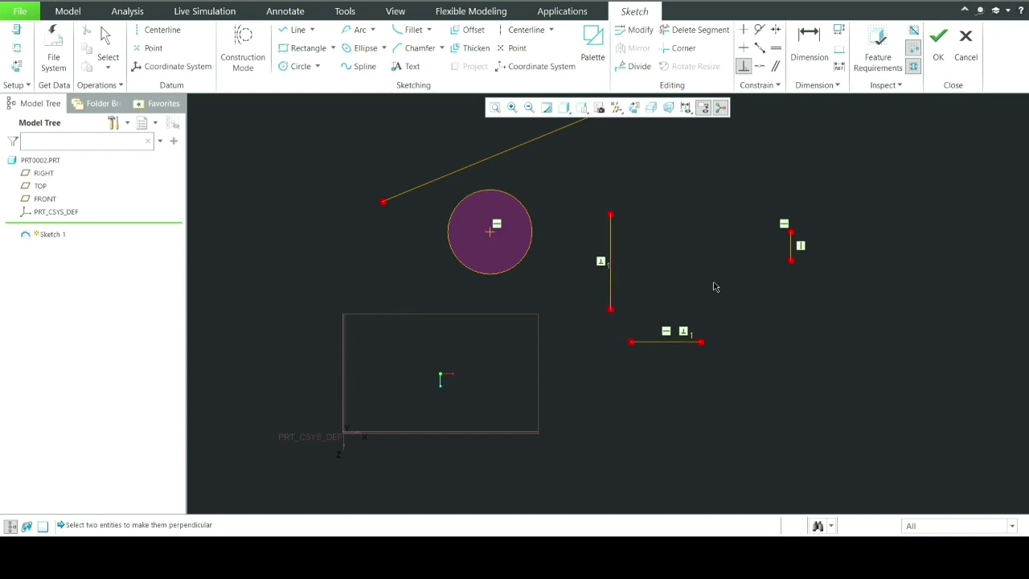
scroll(679, 301, "down", 1)
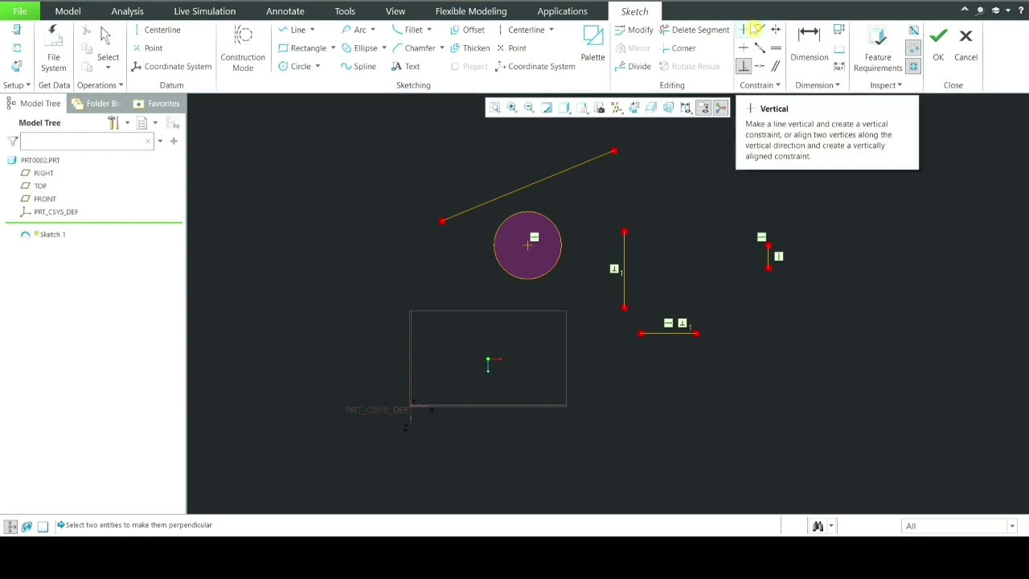
- Apply a Tangent constraint between the long slanted line and the circle below it
left_click(757, 31)
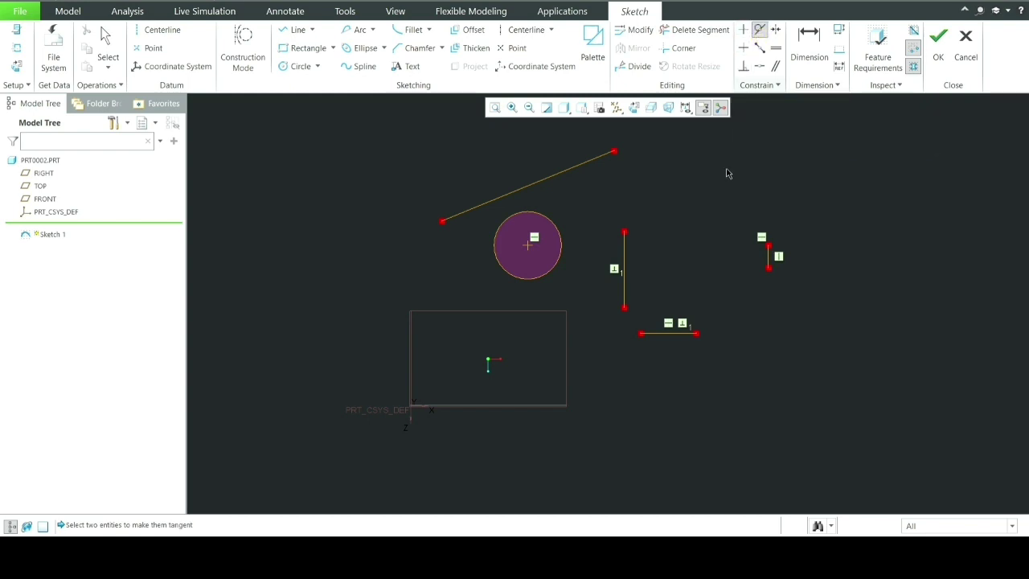
left_click(536, 193)
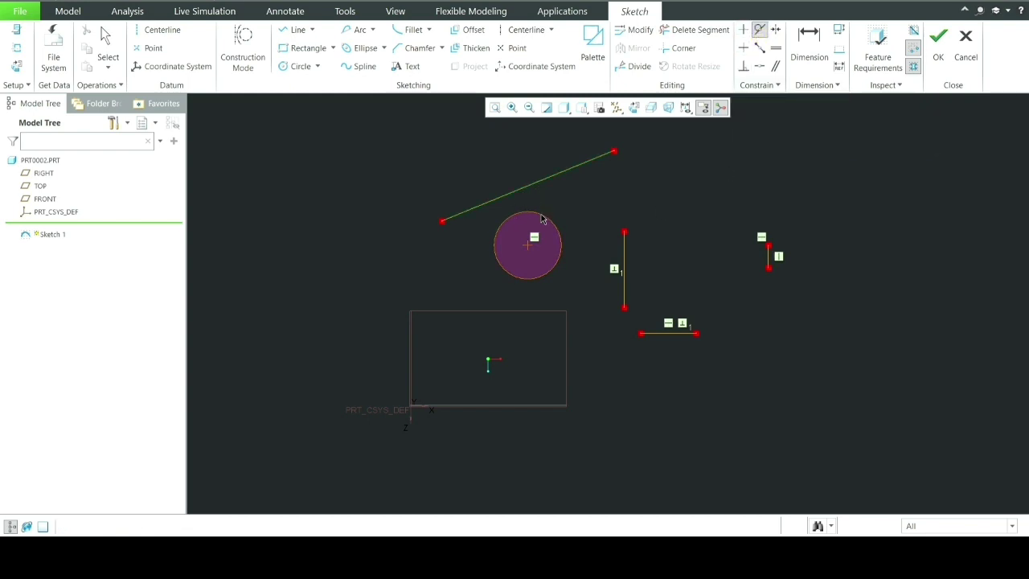
left_click(542, 220)
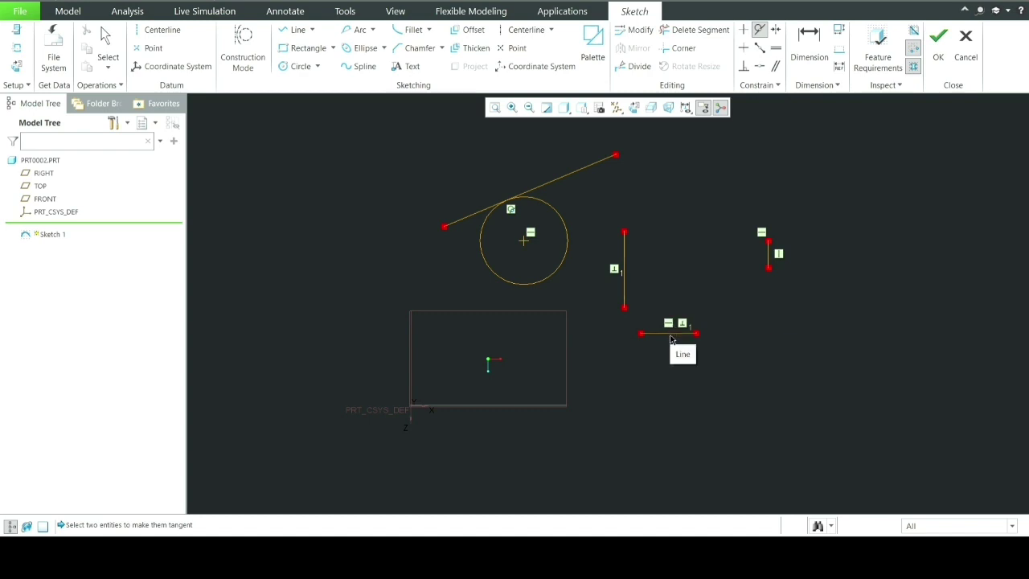
- Apply a Mid-point constraint between the lower endpoint of the middle vertical line and the horizontal line, and inspect the junction
left_click(761, 48)
scroll(643, 320, "up", 3)
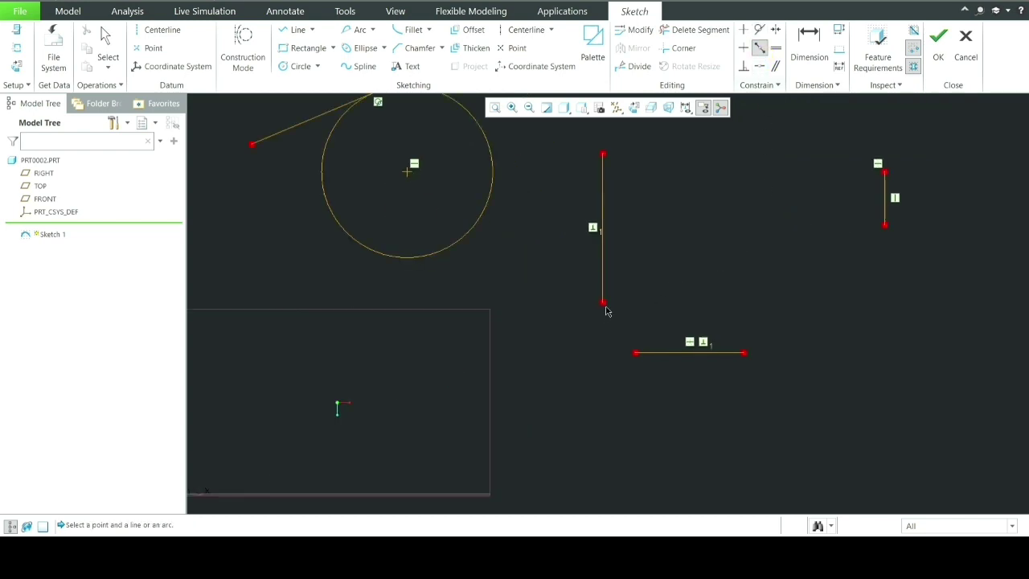
left_click(603, 304)
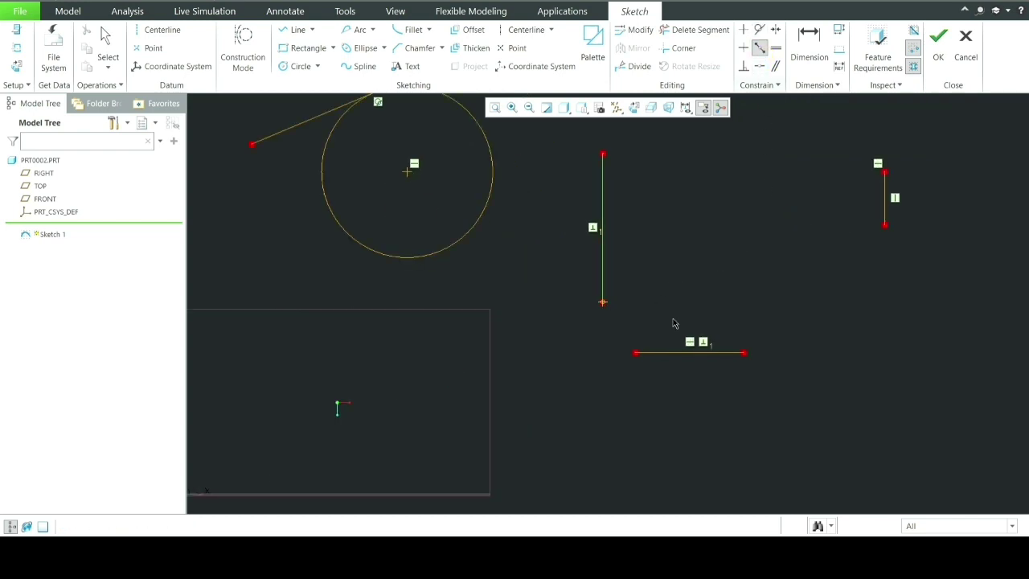
left_click(671, 354)
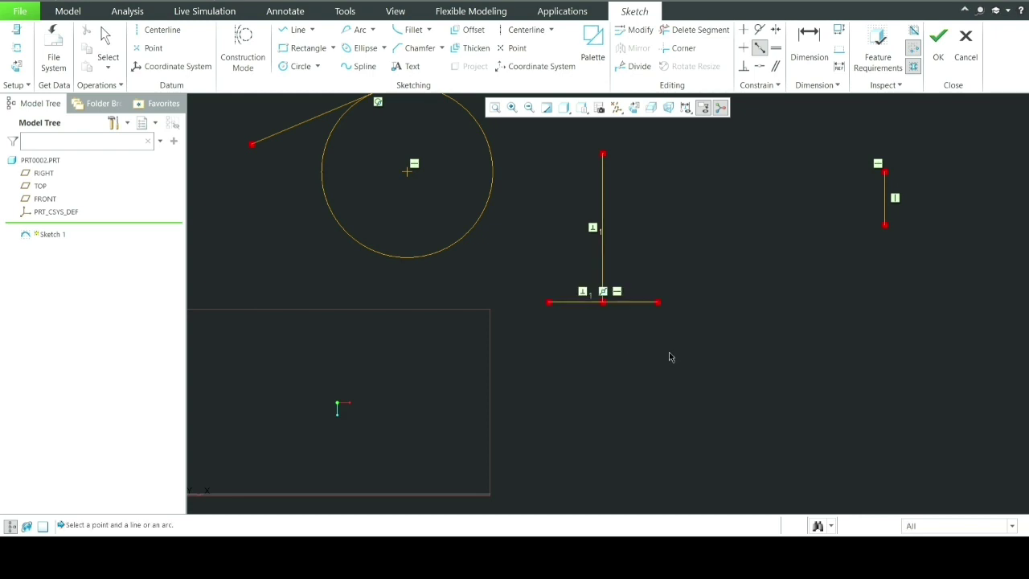
scroll(676, 334, "down", 3)
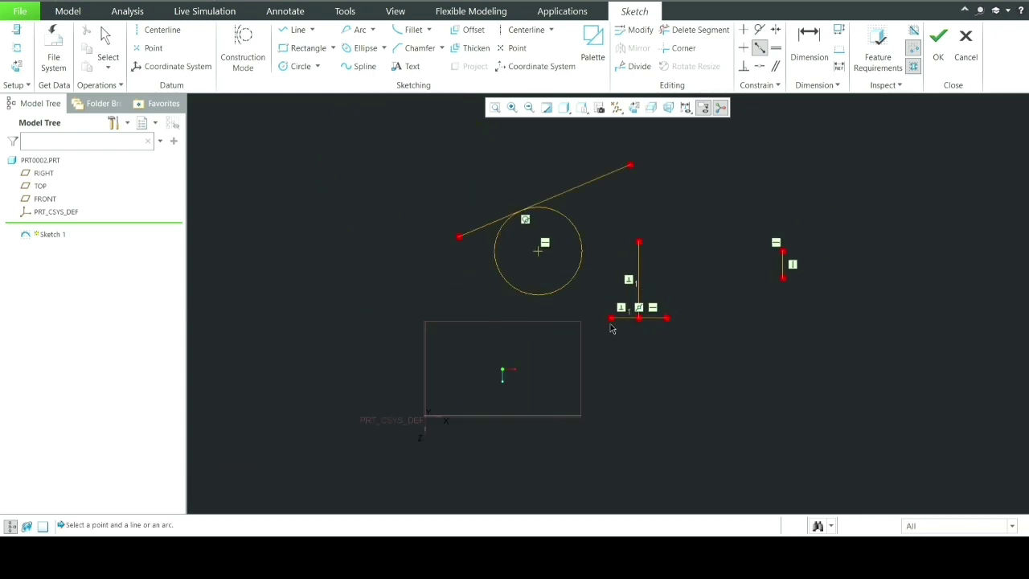
scroll(641, 324, "up", 1)
scroll(642, 326, "up", 4)
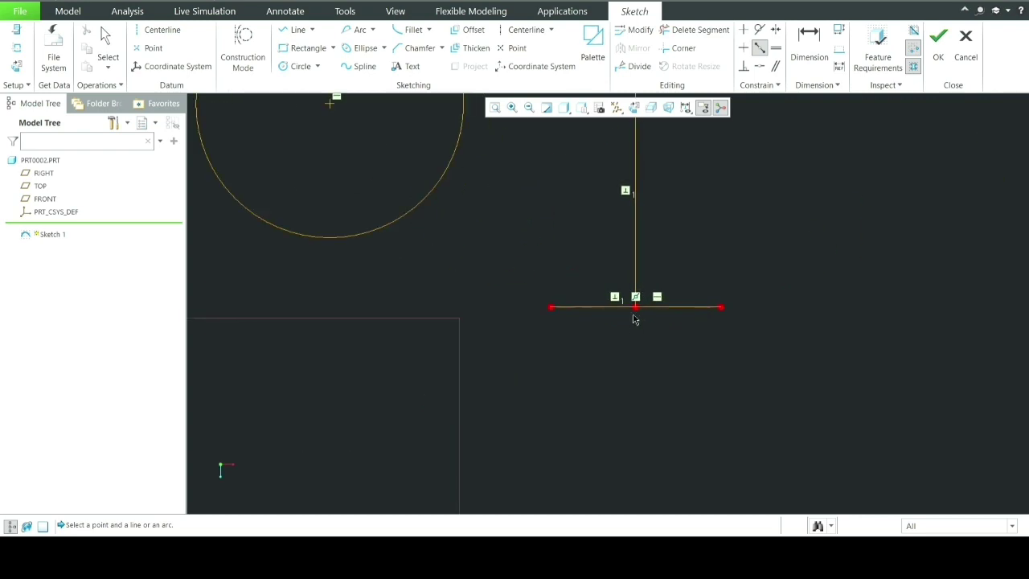
scroll(641, 321, "up", 2)
scroll(639, 342, "down", 8)
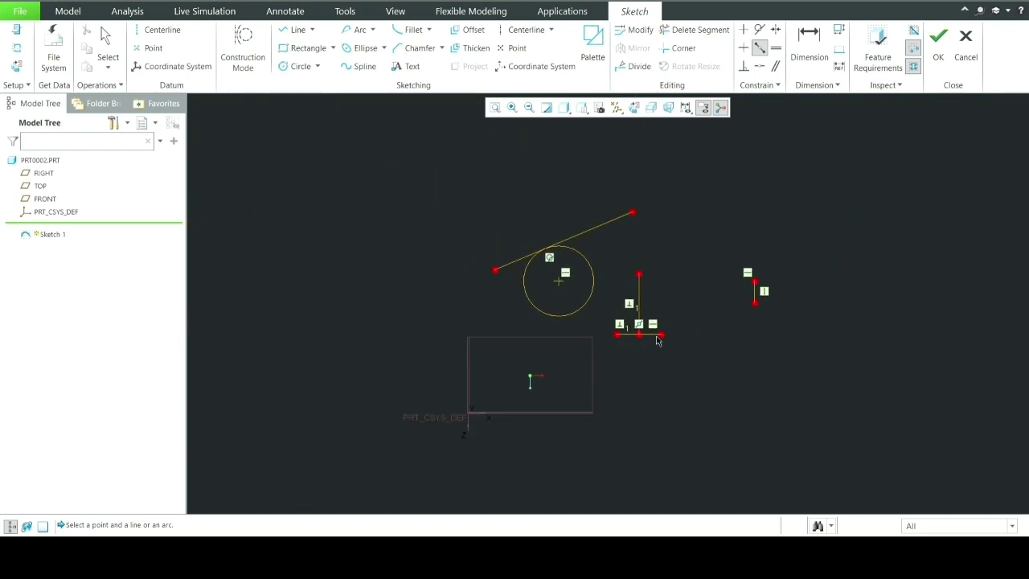
scroll(686, 328, "up", 3)
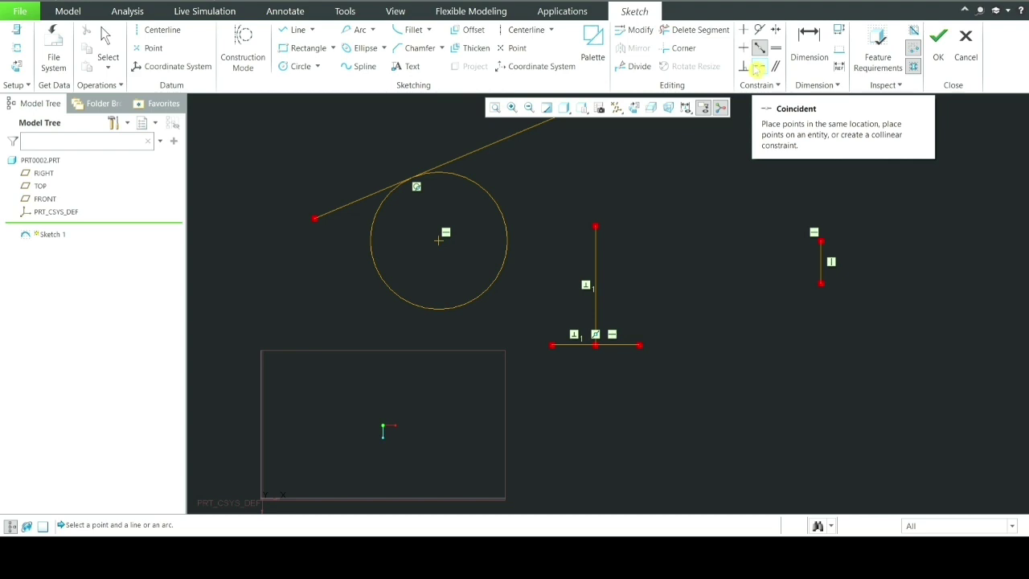
- Apply a Coincident constraint between the upper endpoint of the middle vertical line and the upper endpoint of the long slanted line
scroll(675, 289, "down", 4)
scroll(685, 248, "up", 2)
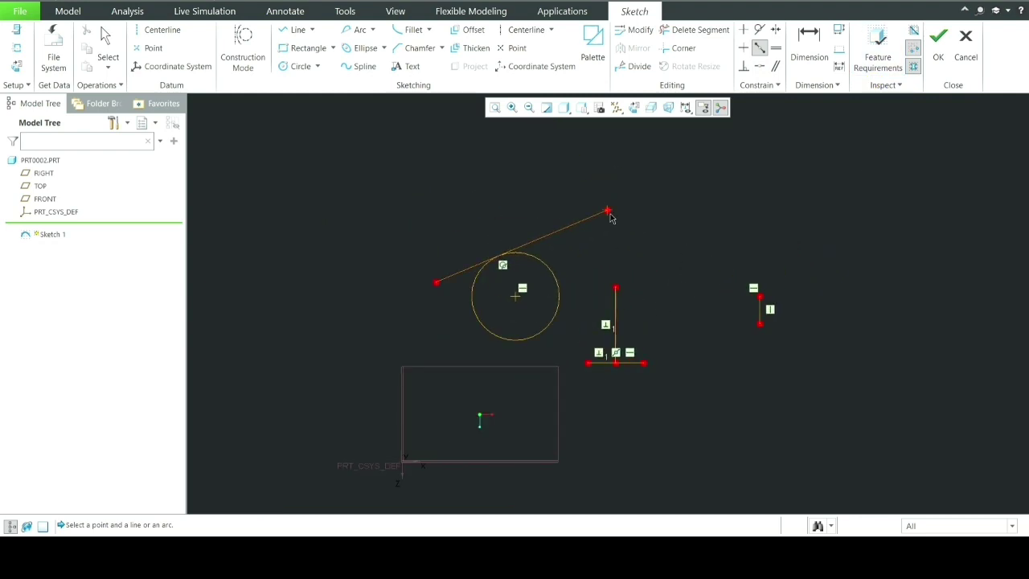
left_click(760, 69)
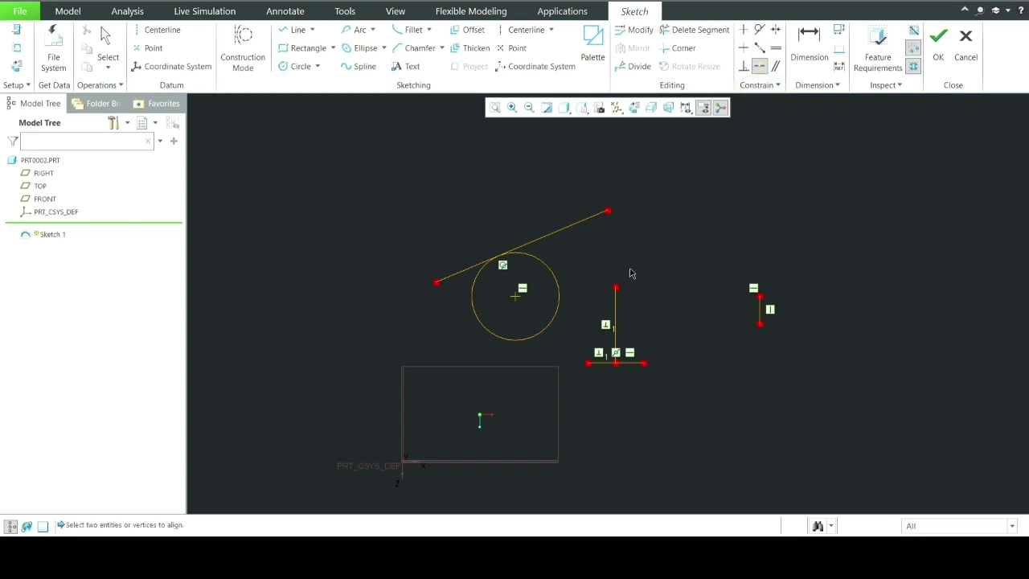
left_click(617, 294)
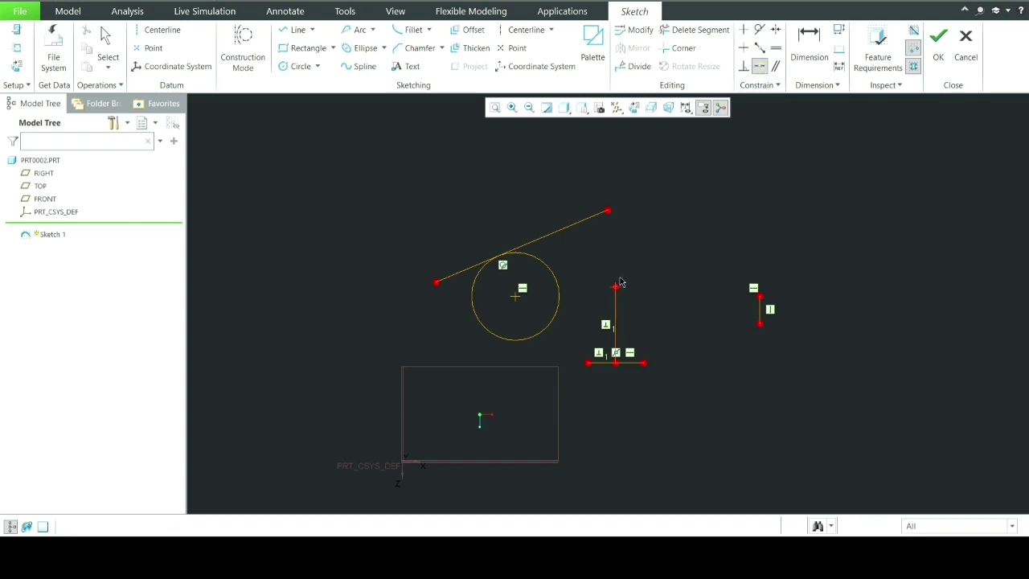
left_click(607, 212)
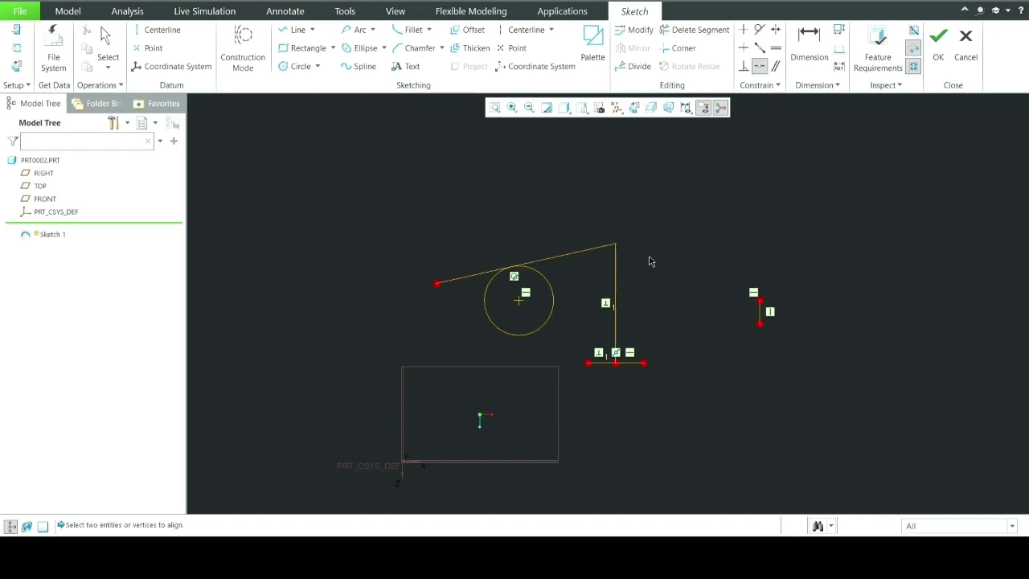
scroll(652, 262, "up", 2)
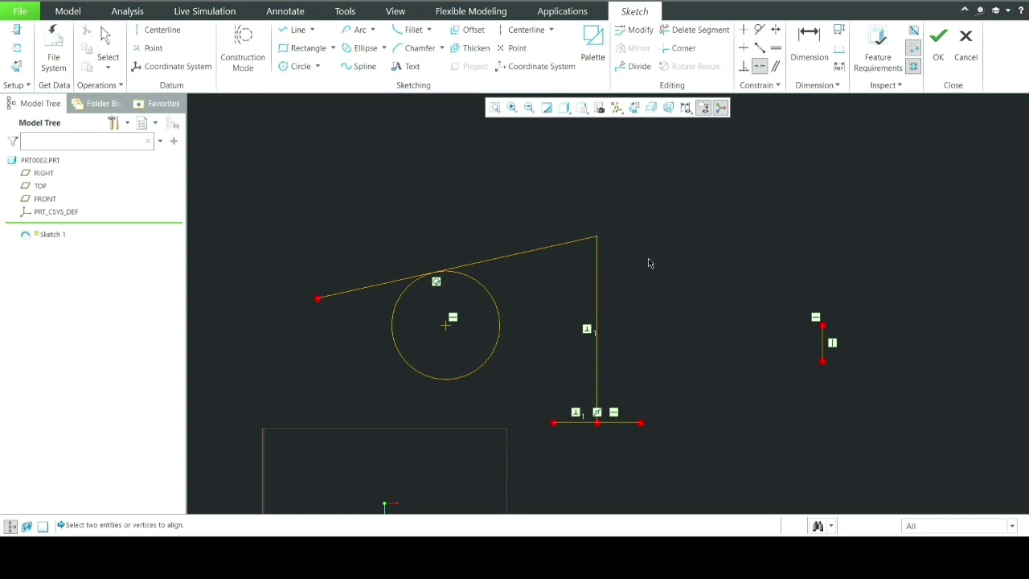
scroll(491, 316, "down", 2)
- Sketch a second circle between the long vertical line and the short vertical line at the far right
left_click(299, 66)
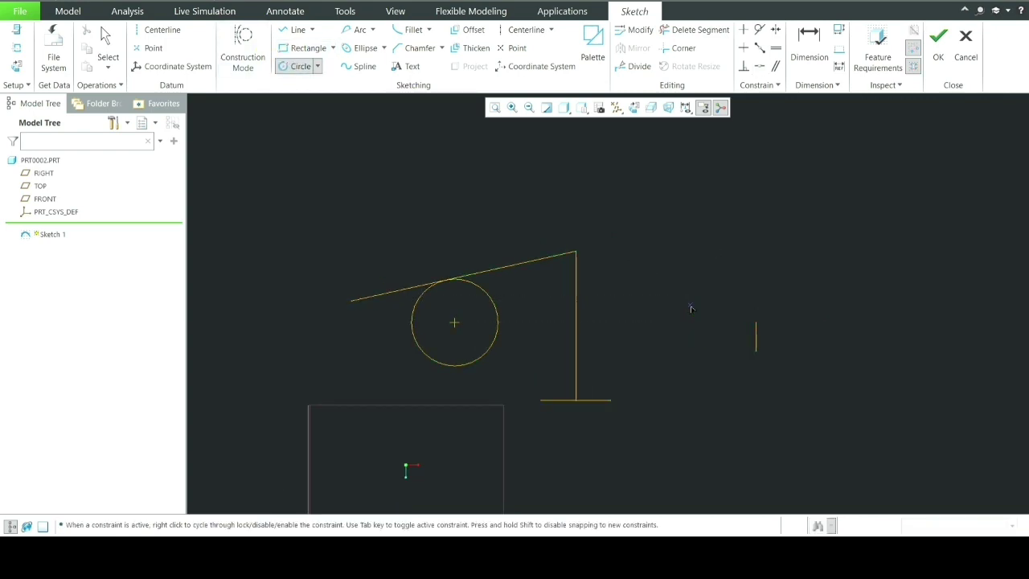
left_click(691, 309)
scroll(768, 270, "down", 2)
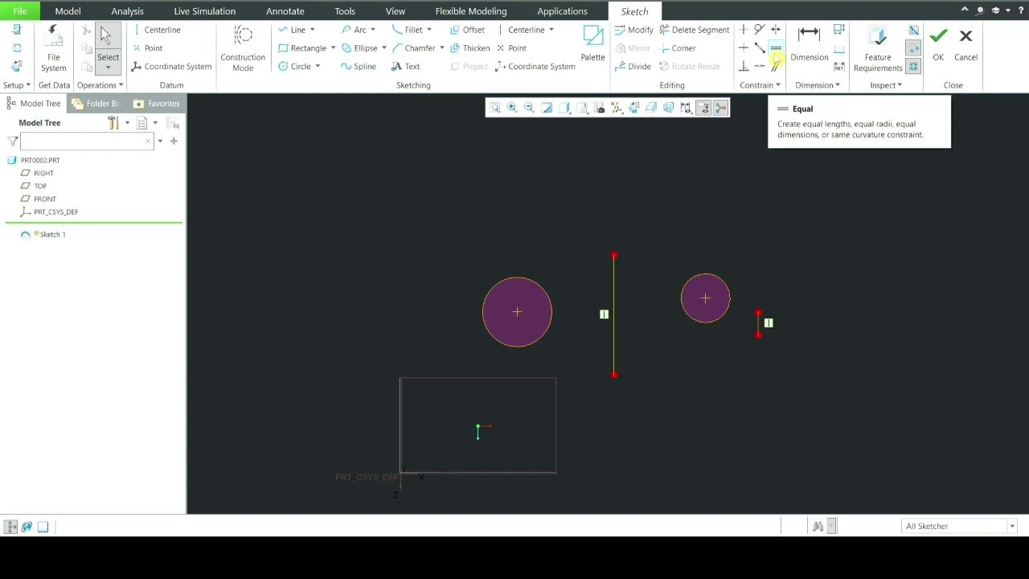
- Apply an Equal constraint to the two circles and inspect their constraint symbols
left_click(776, 49)
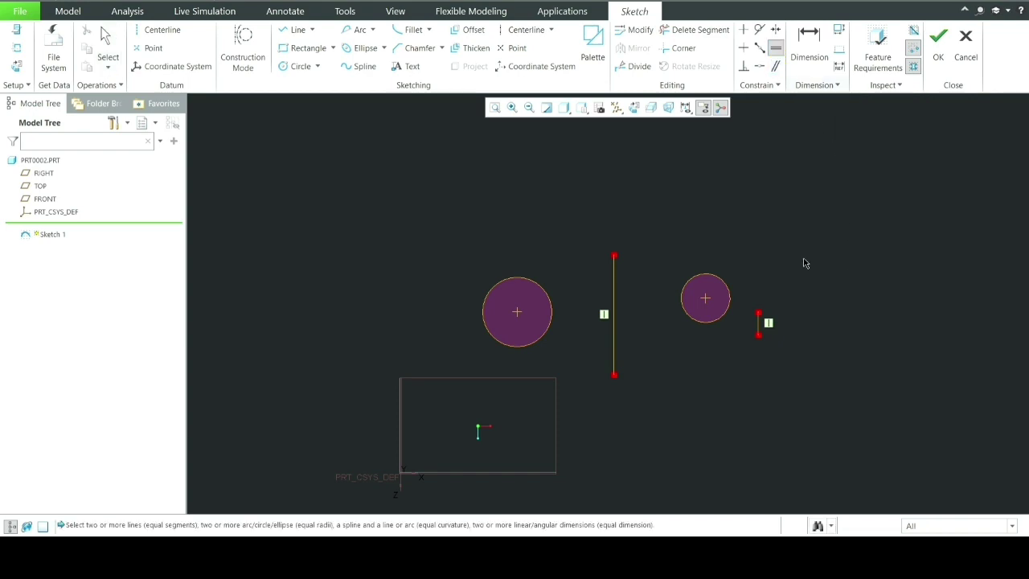
left_click(527, 283)
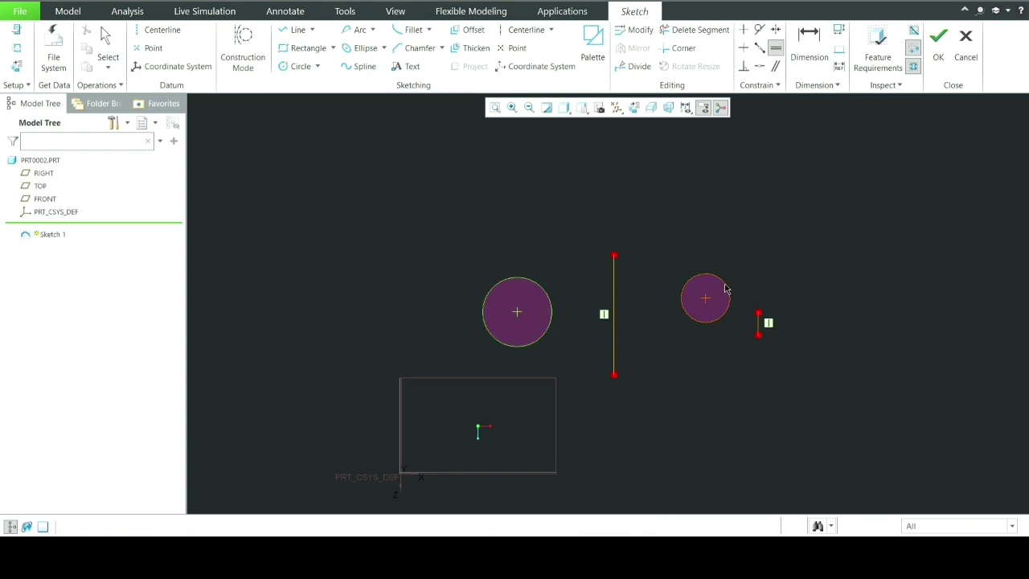
left_click(726, 290)
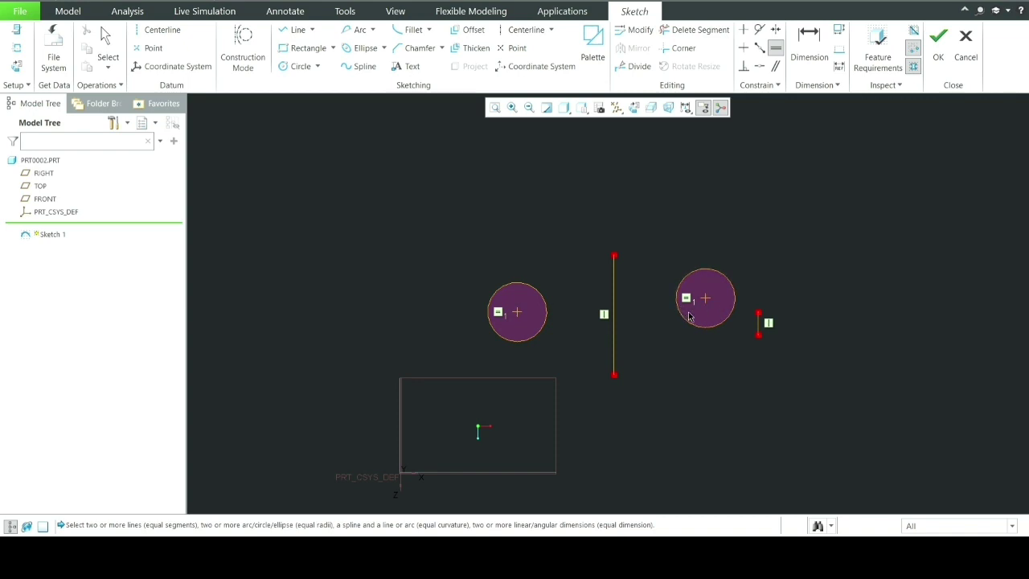
scroll(687, 309, "down", 4)
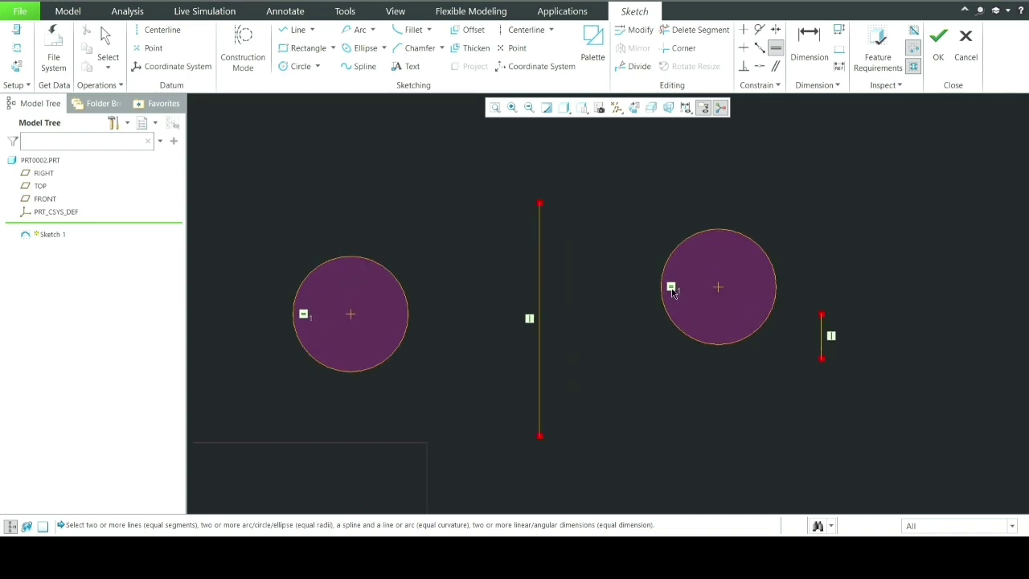
scroll(674, 290, "up", 1)
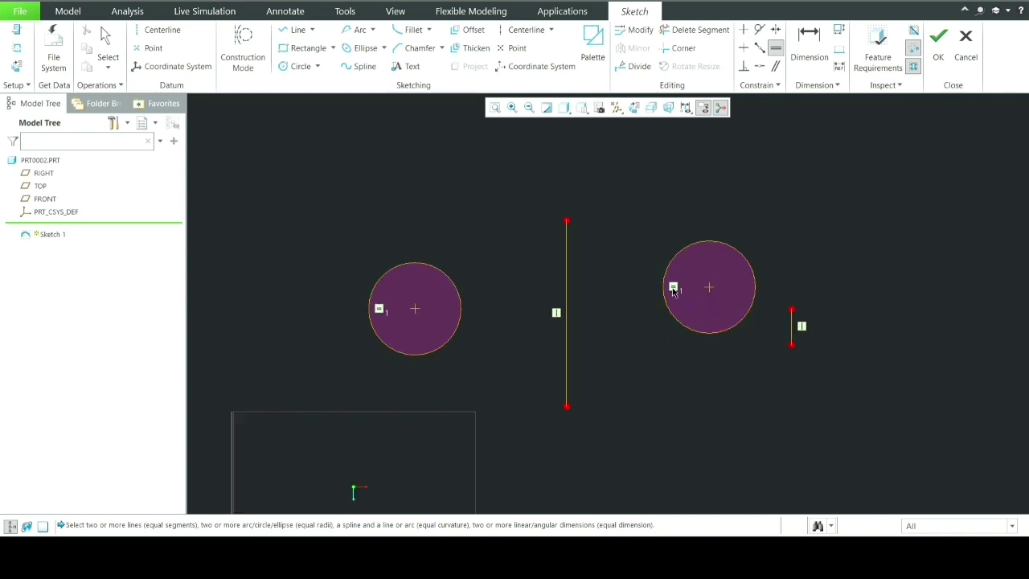
scroll(676, 290, "up", 3)
scroll(689, 287, "down", 1)
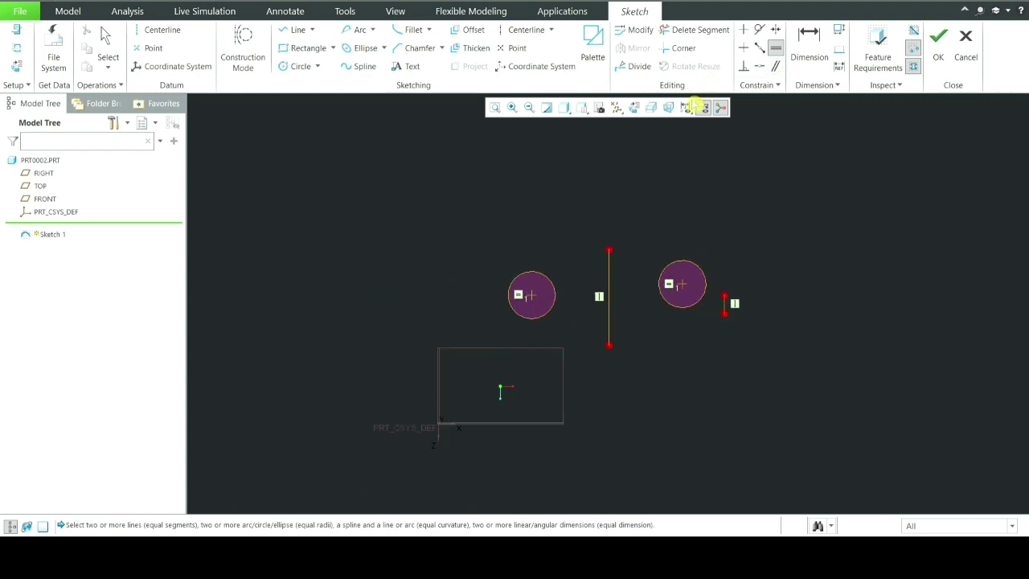
- Sketch two connected slanted lines in an open V shape to the upper right of the second circle
left_click(294, 30)
left_click(773, 203)
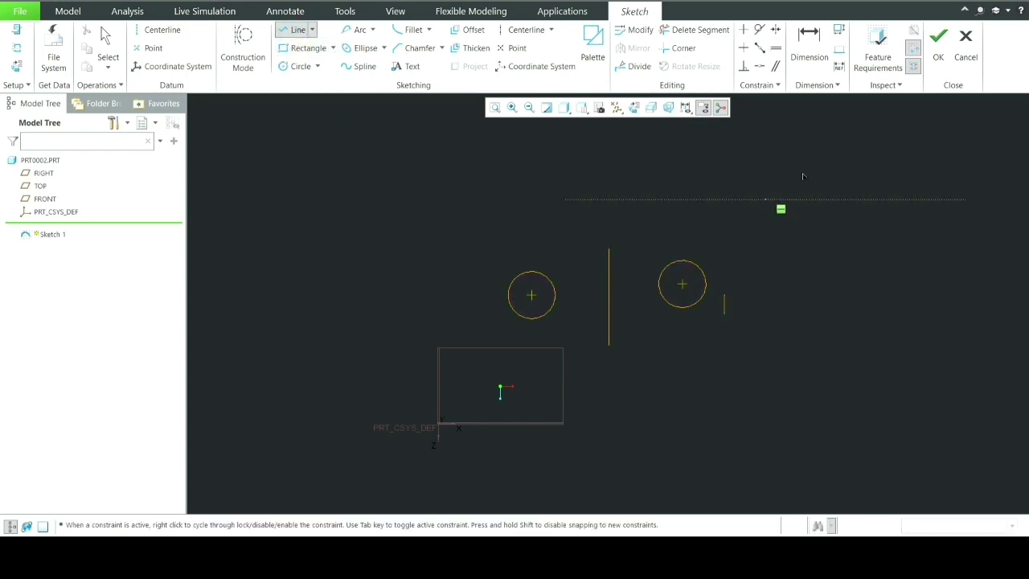
middle_click(850, 144)
left_click(847, 156)
left_click(761, 236)
left_click(862, 265)
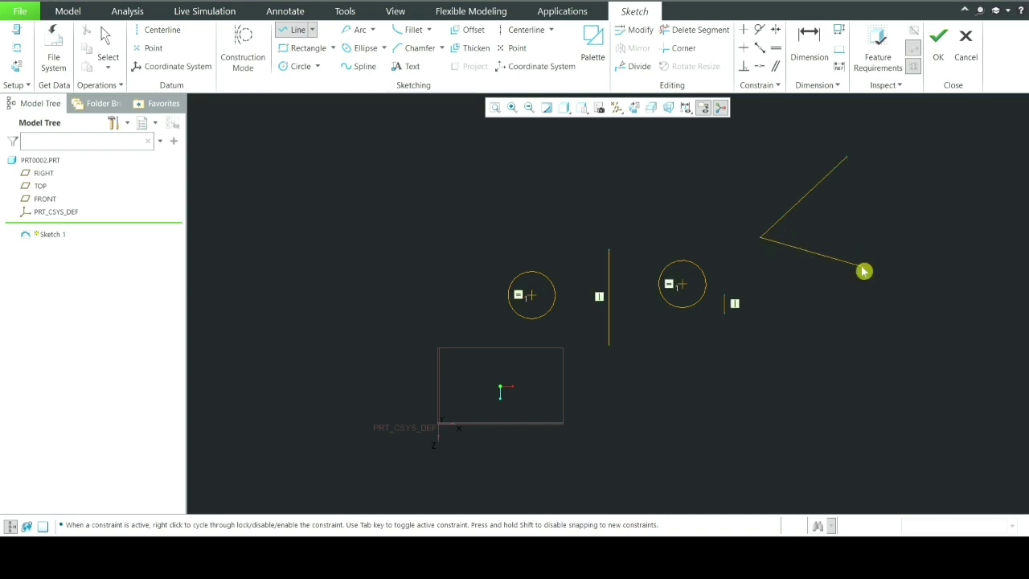
- Sketch a separate long slanted line in the space between the second circle and the open V shape
middle_click(890, 241)
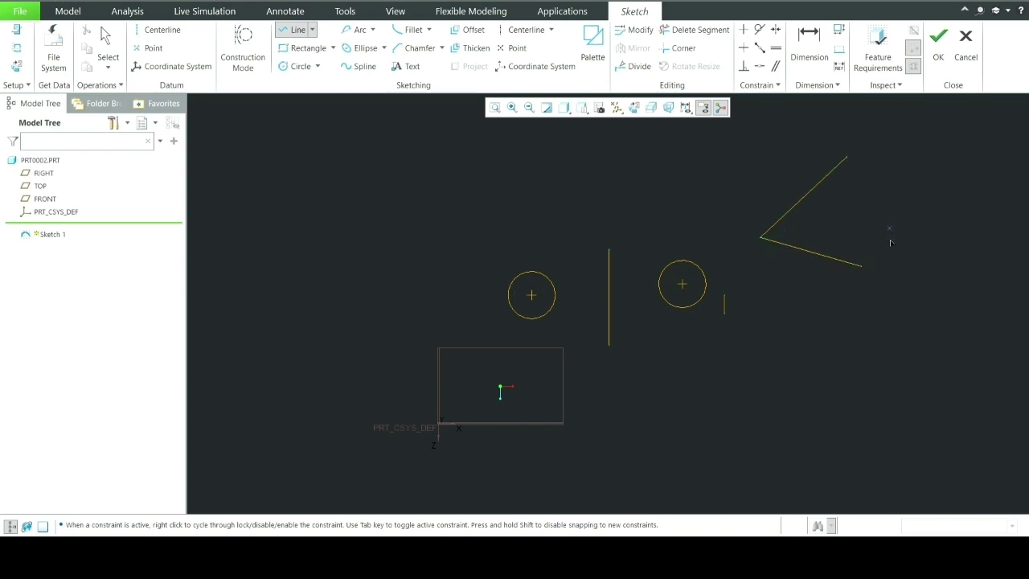
left_click(696, 157)
left_click(752, 287)
middle_click(912, 183)
middle_click(911, 183)
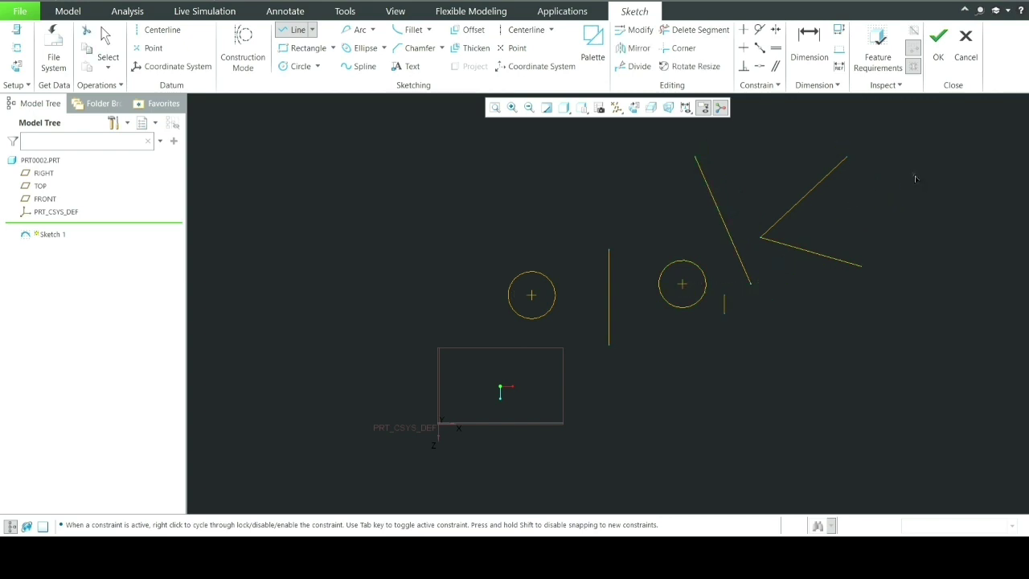
- Apply a Parallel constraint between the upper line of the V shape and the separate long slanted line
left_click(813, 197)
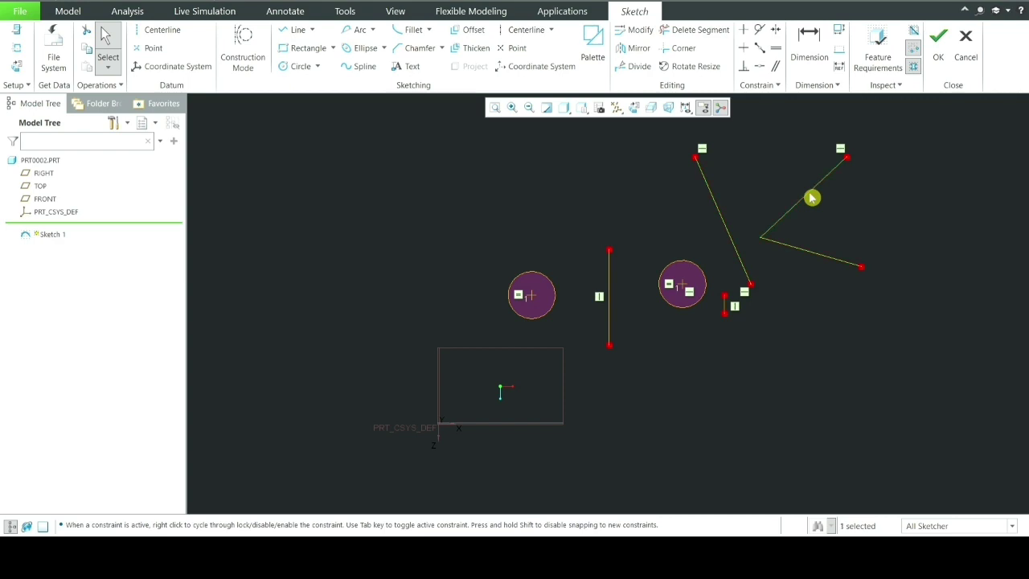
left_click(740, 195)
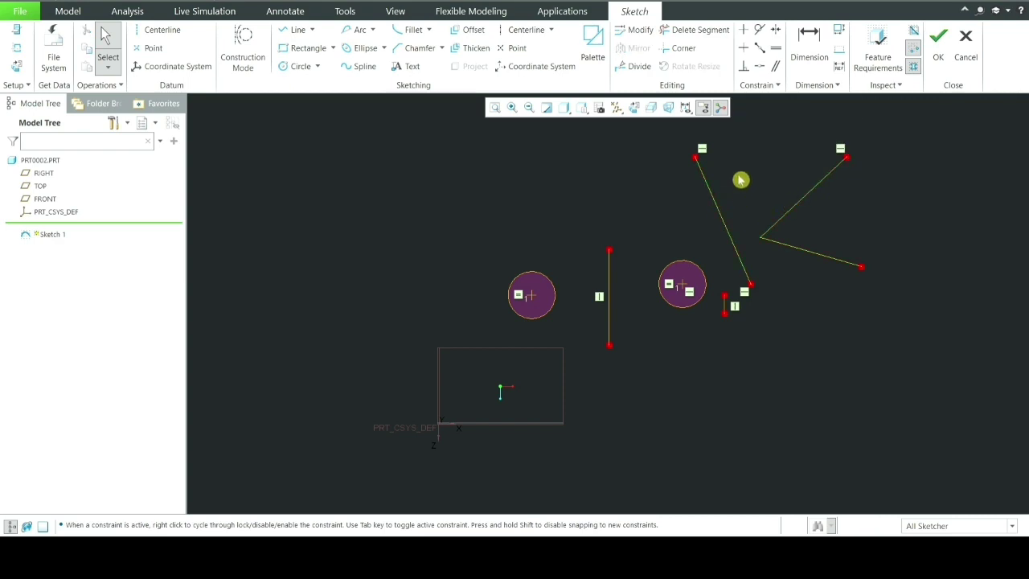
left_click(775, 66)
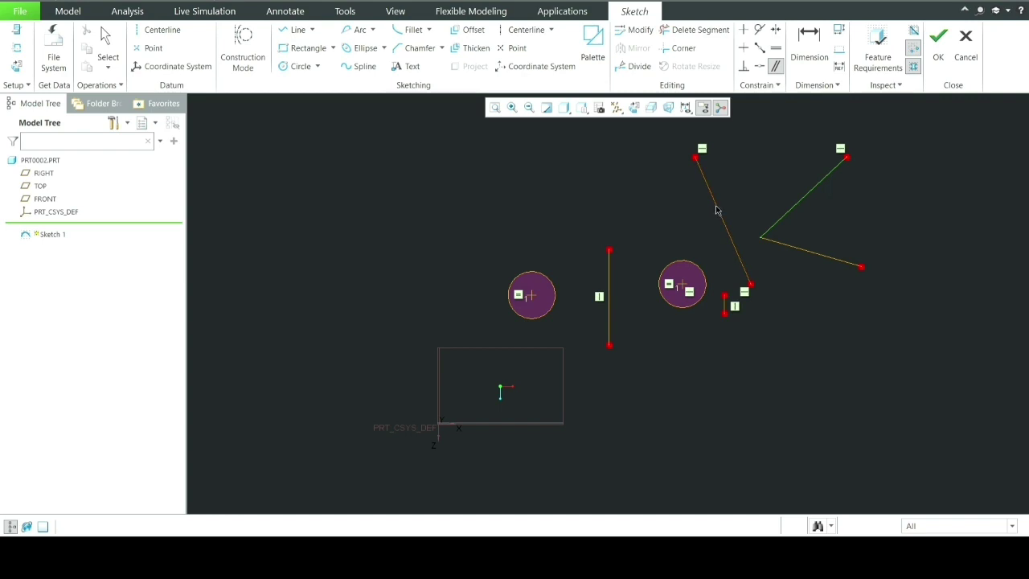
left_click(717, 211)
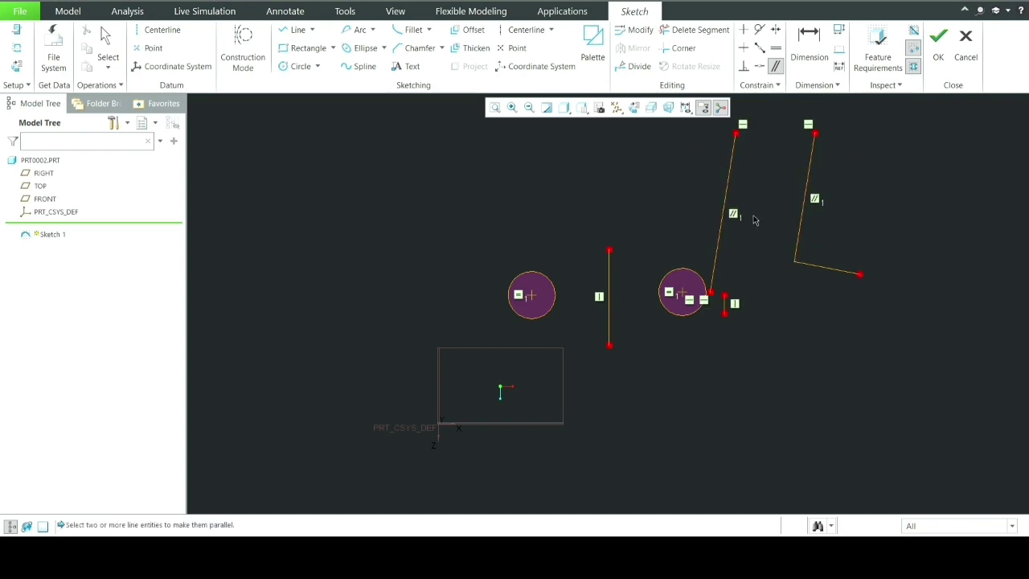
scroll(840, 169, "up", 3)
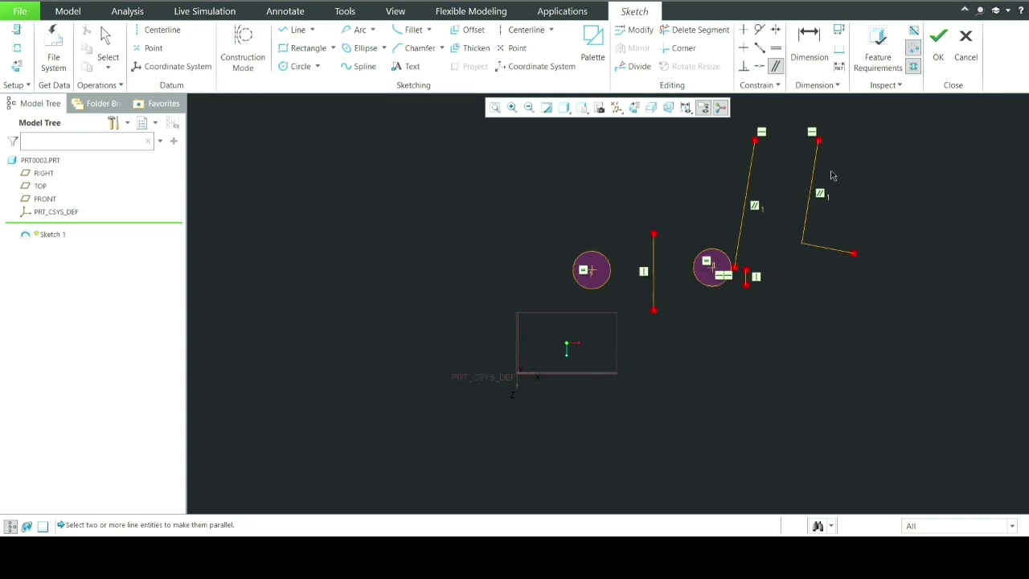
scroll(832, 175, "up", 5)
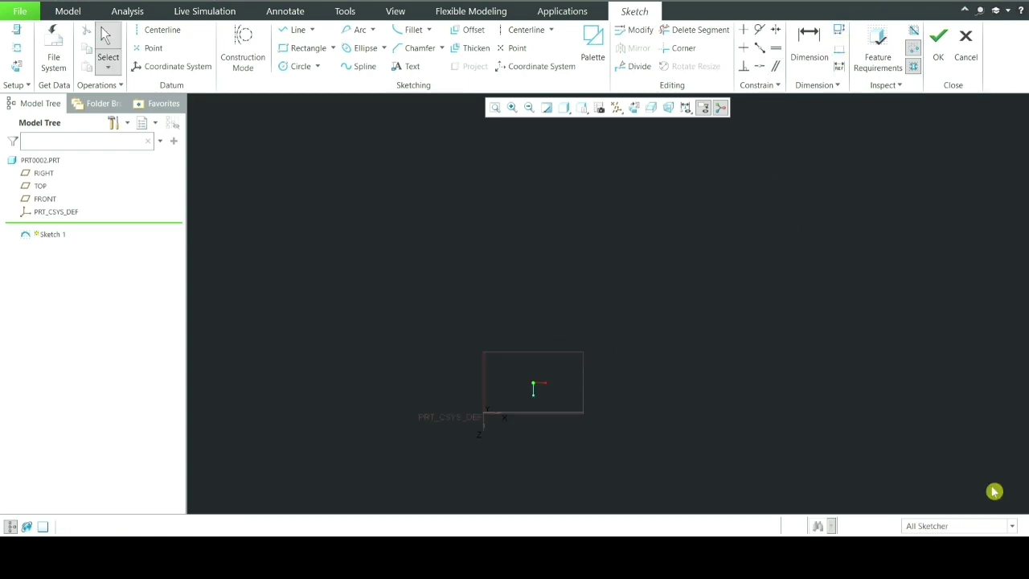
- Sketch a rectangle about 8724 wide and 5839 high to the upper right of the coordinate system
left_click(308, 48)
left_click(628, 257)
left_click(830, 389)
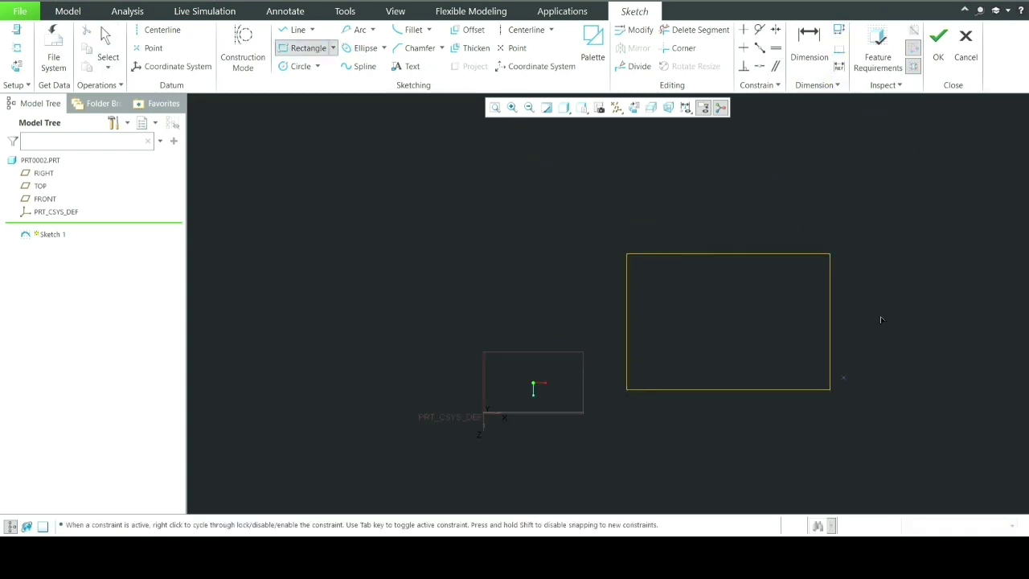
- Sketch a circle about 4532 in diameter just beyond the rectangle's upper-right corner
left_click(299, 66)
left_click(894, 200)
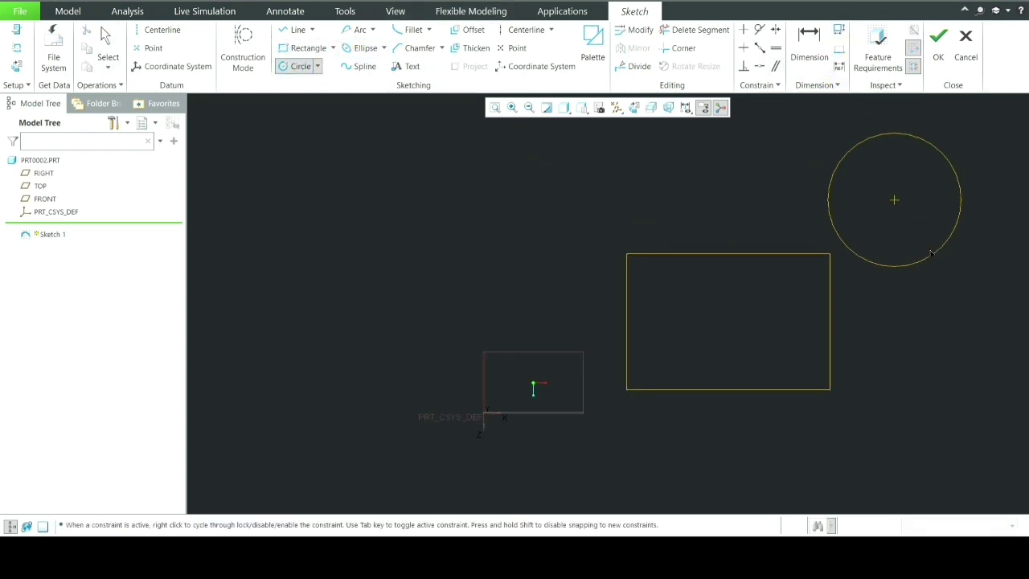
left_click(932, 234)
middle_click(969, 259)
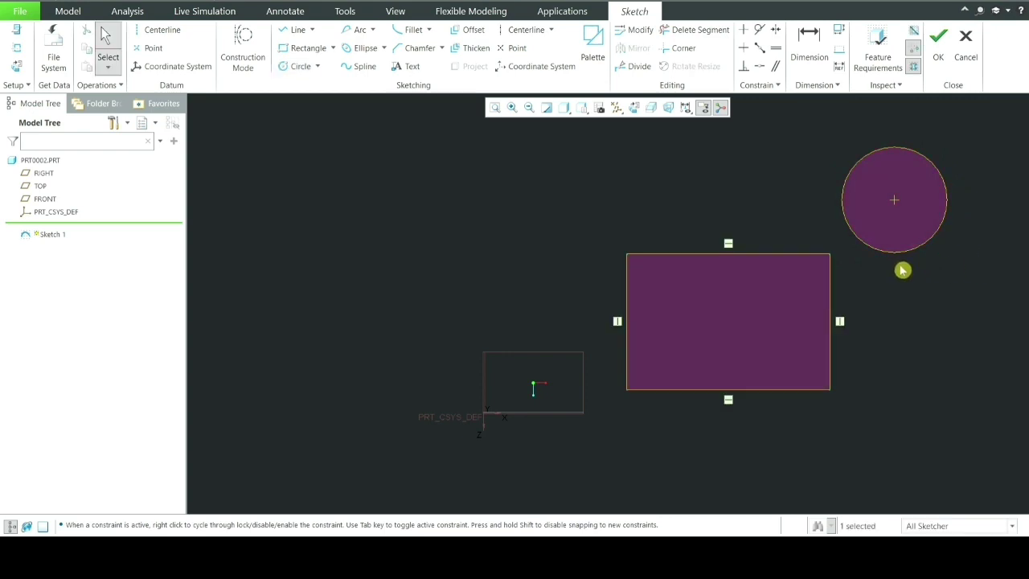
scroll(749, 271, "down", 1)
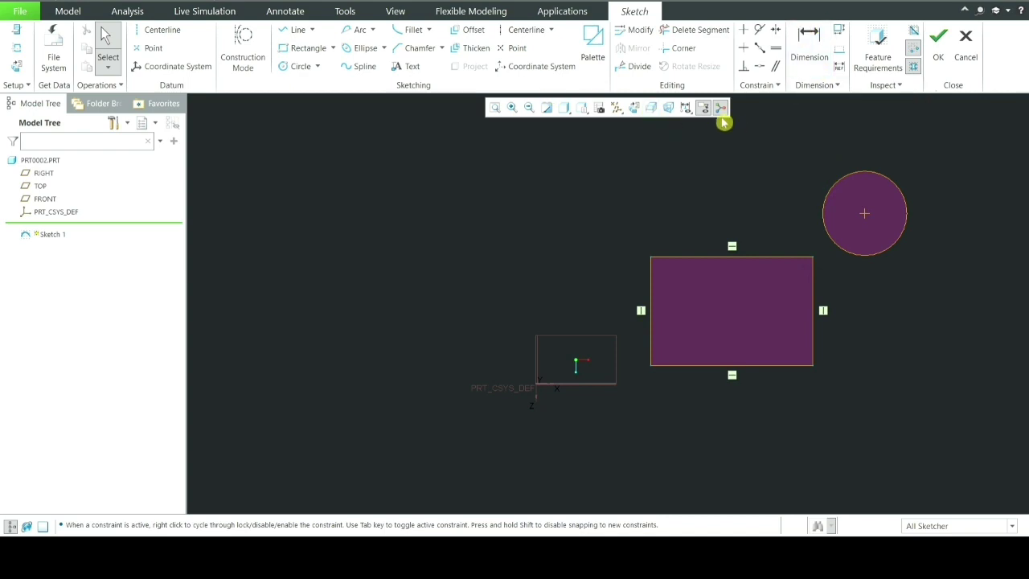
- Turn on Dimensions Display for the sketch
left_click(685, 107)
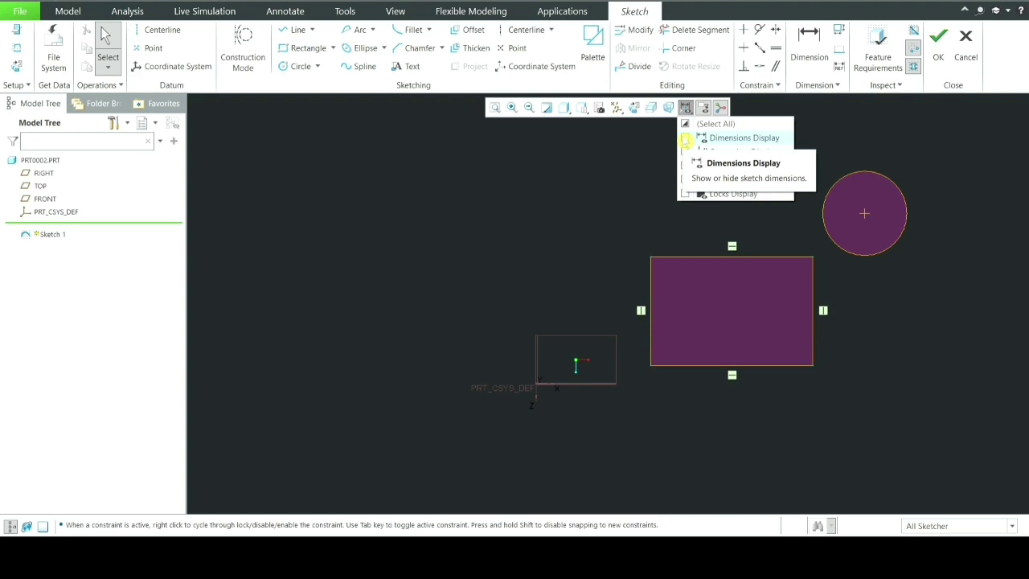
left_click(632, 161)
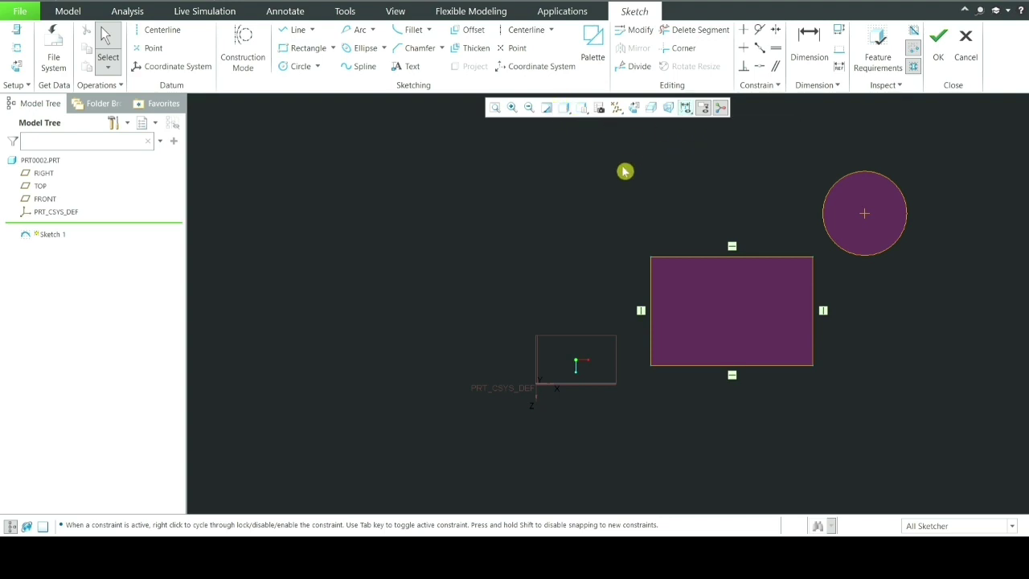
left_click(687, 108)
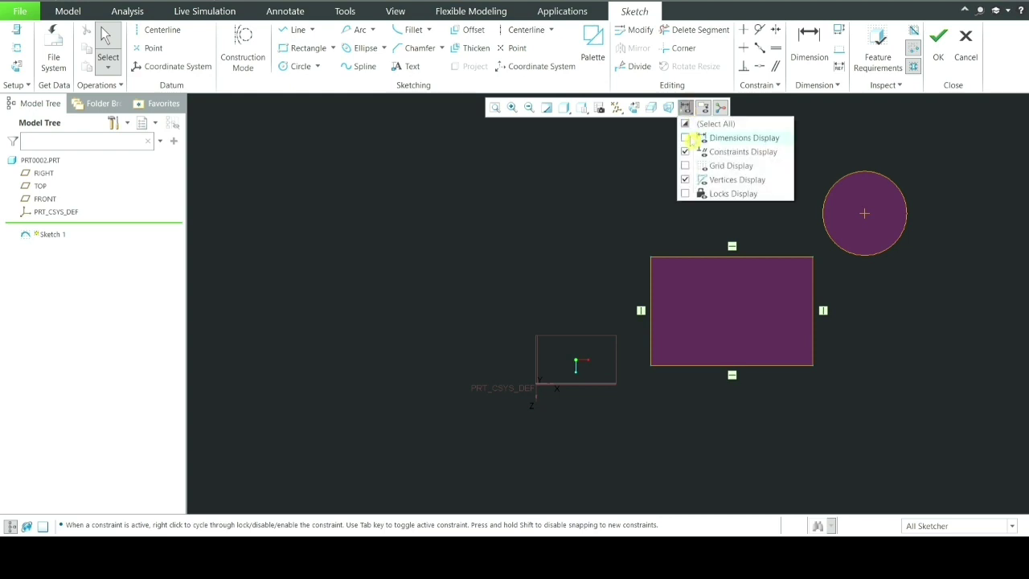
left_click(690, 138)
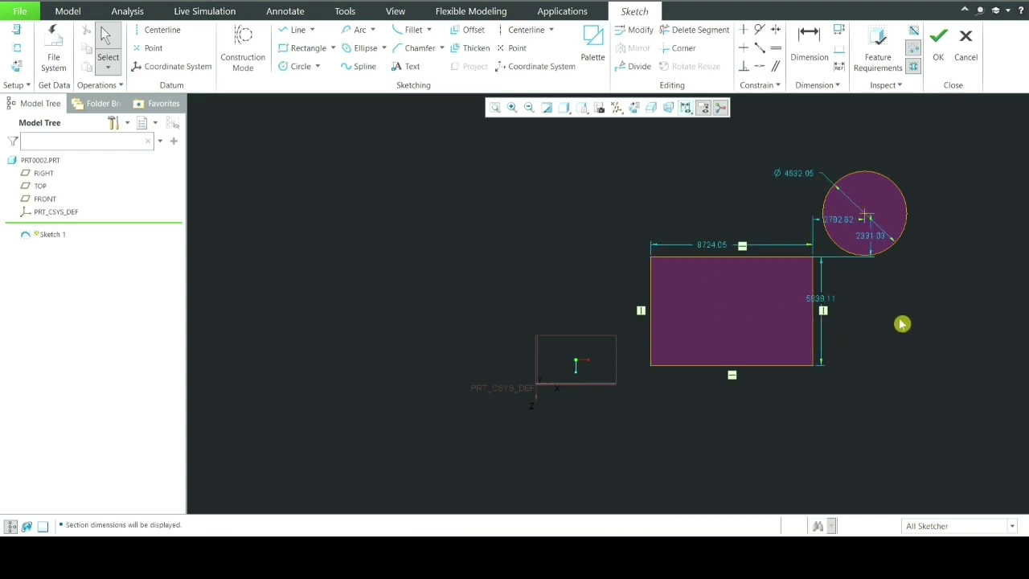
scroll(903, 322, "up", 2)
scroll(910, 317, "up", 2)
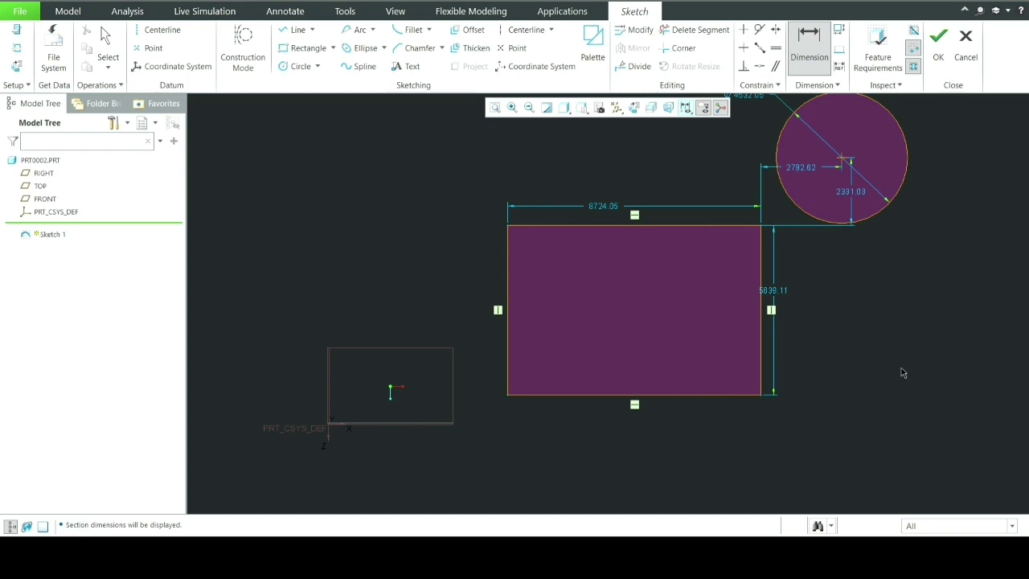
middle_click(905, 366)
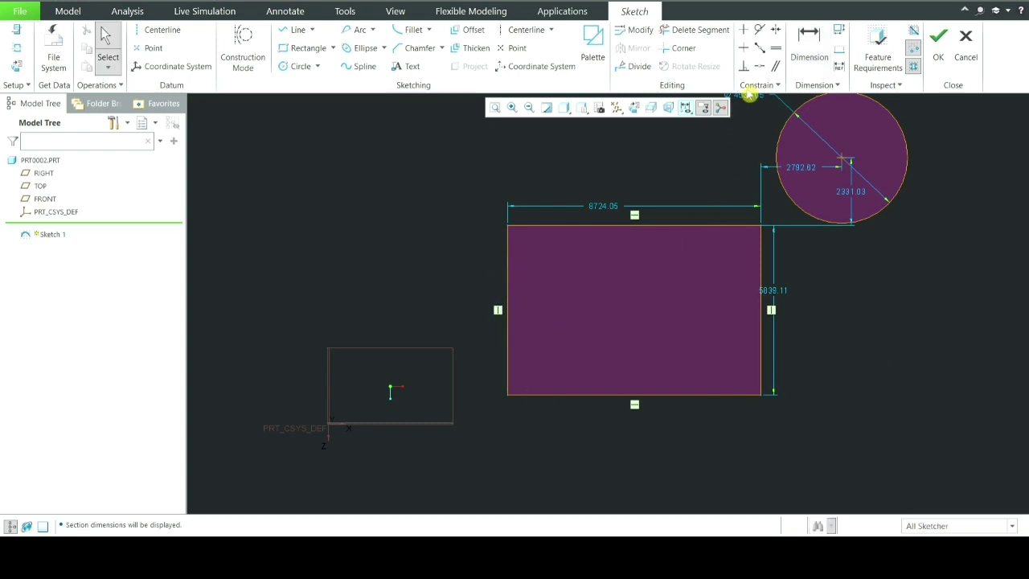
- Dimension the rectangle's left vertical edge and set its length to 2500
left_click(815, 46)
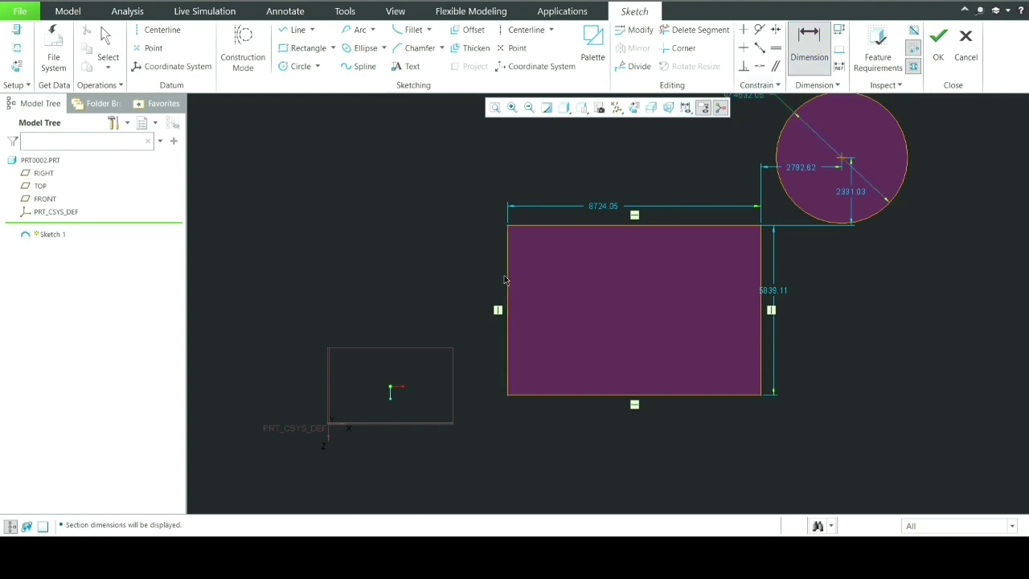
middle_click(439, 309)
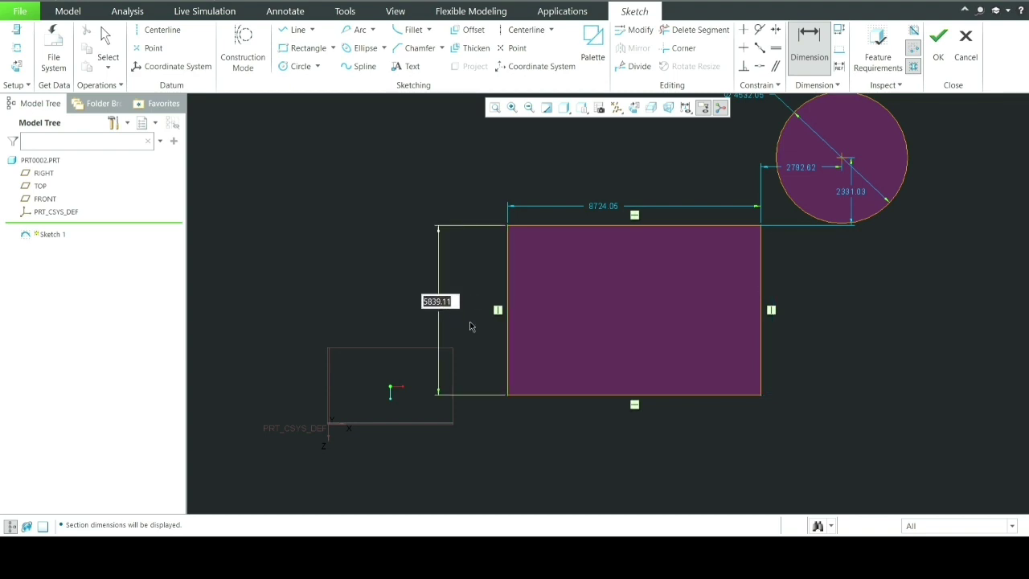
left_click(448, 299)
type("2500")
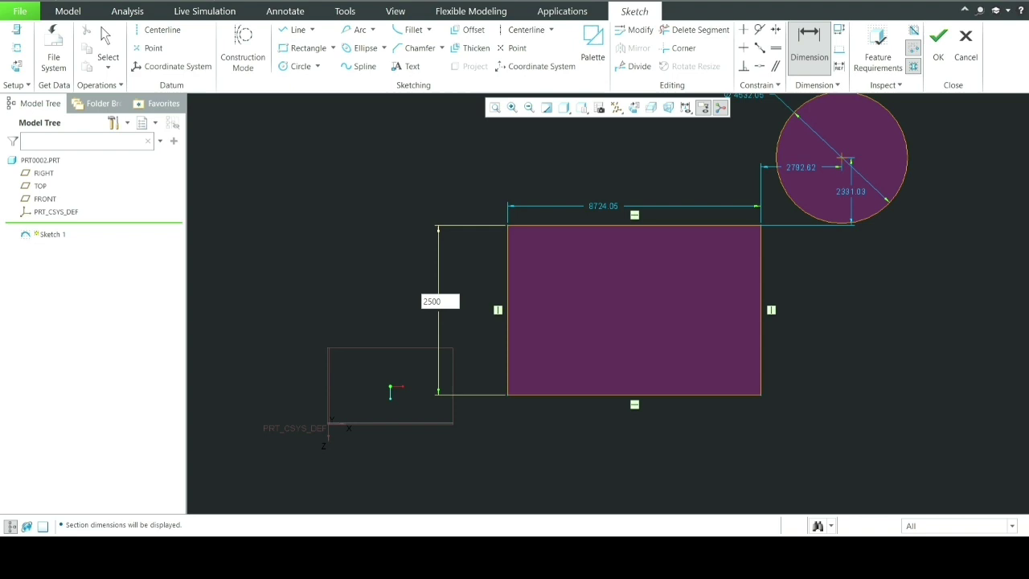
key("Return")
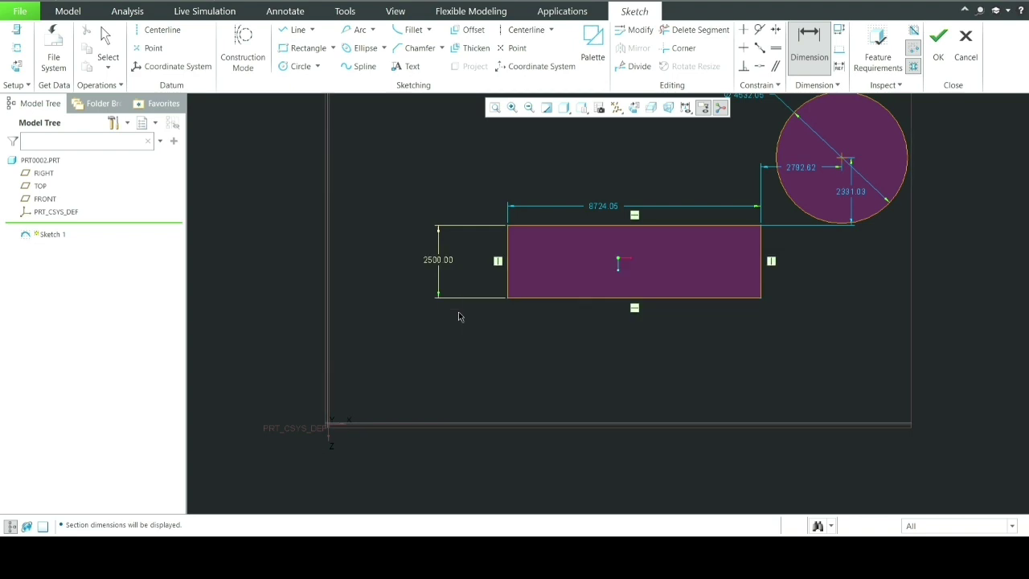
scroll(459, 309, "up", 3)
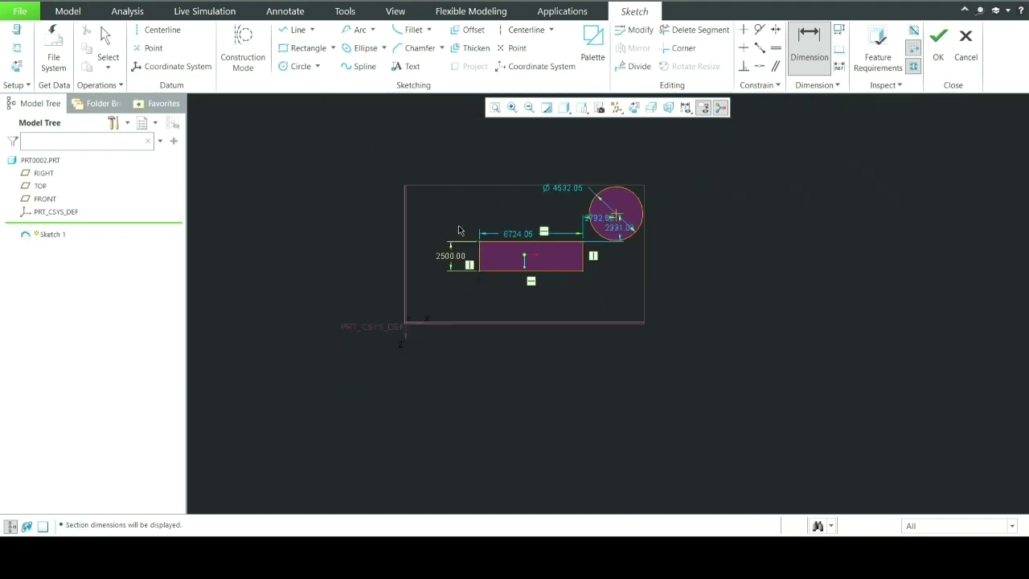
scroll(465, 233, "down", 2)
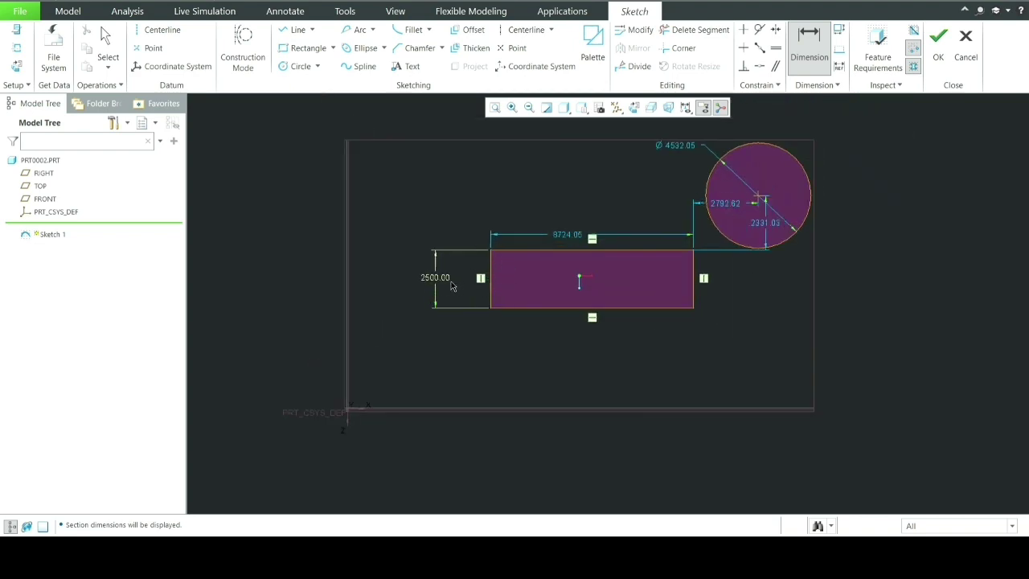
middle_click(579, 283)
- Add an angle dimension between the rectangle's left and bottom edges, resolving the conflict by deleting the Vertical constraint
scroll(579, 282, "down", 2)
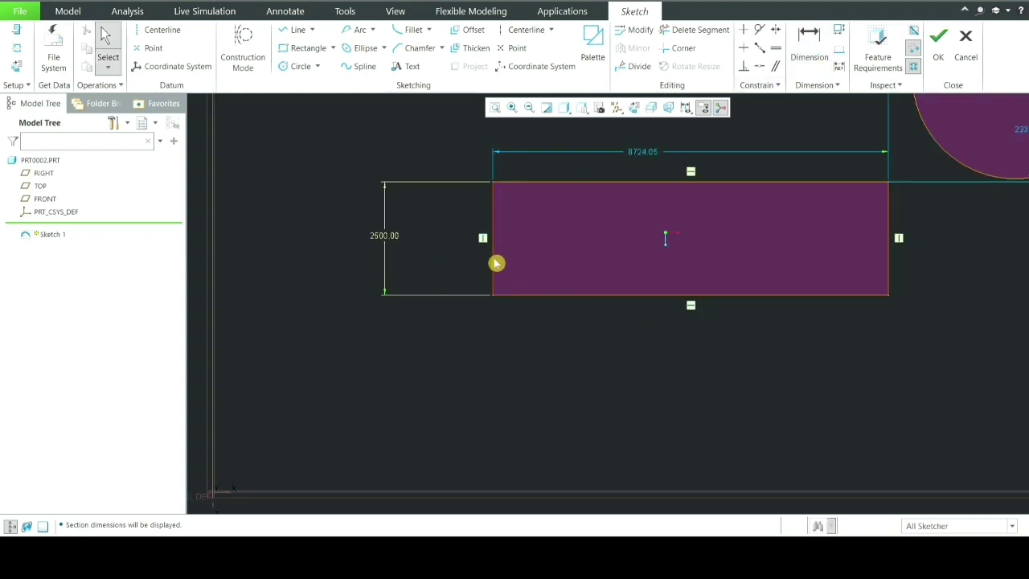
left_click(809, 48)
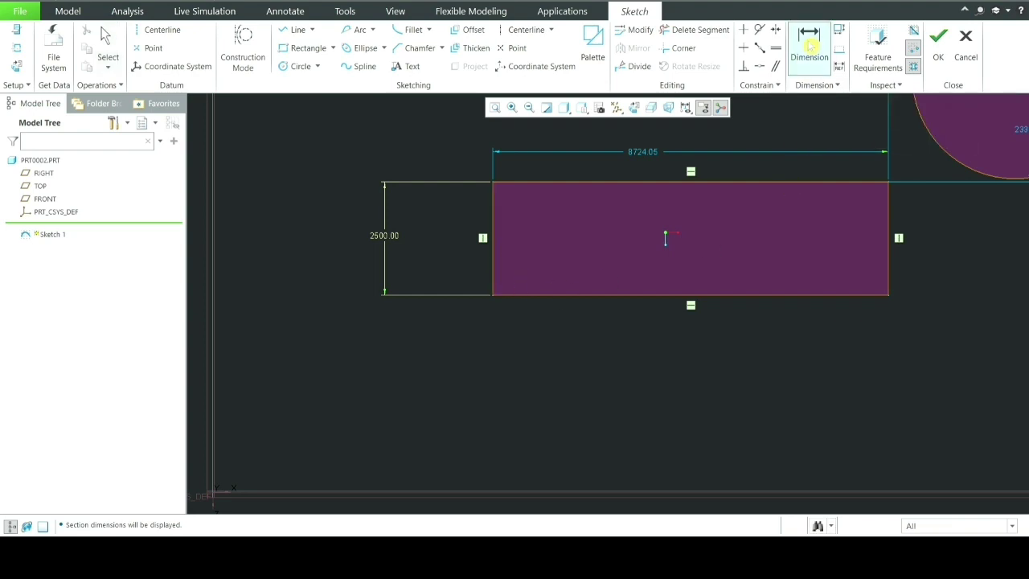
left_click(494, 277)
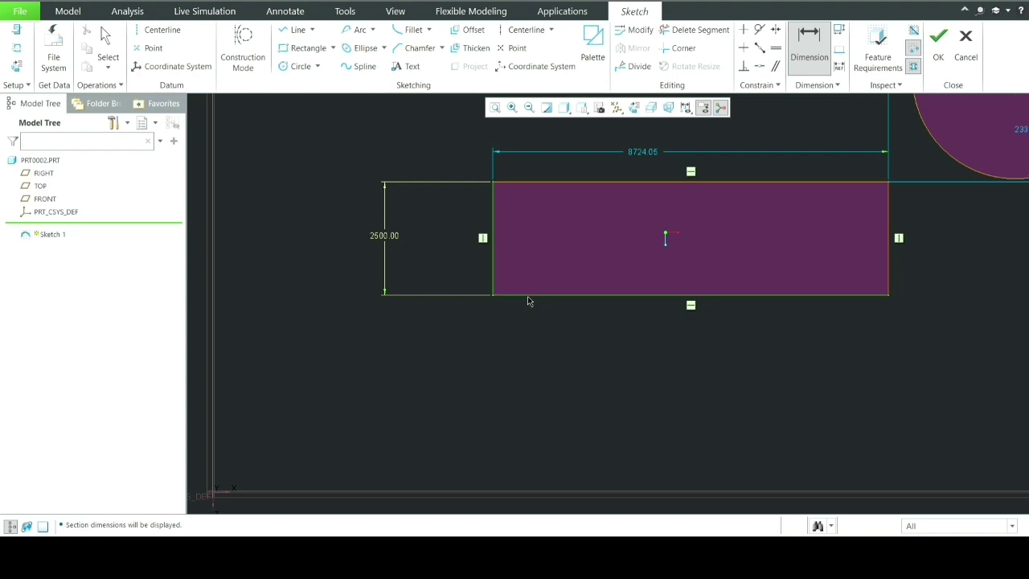
middle_click(534, 246)
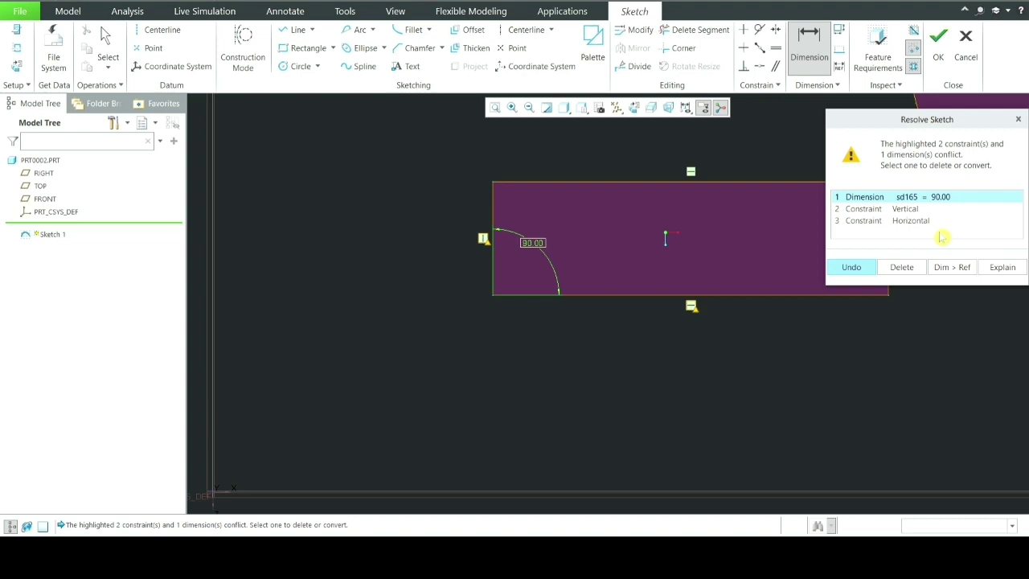
left_click(907, 209)
left_click(902, 267)
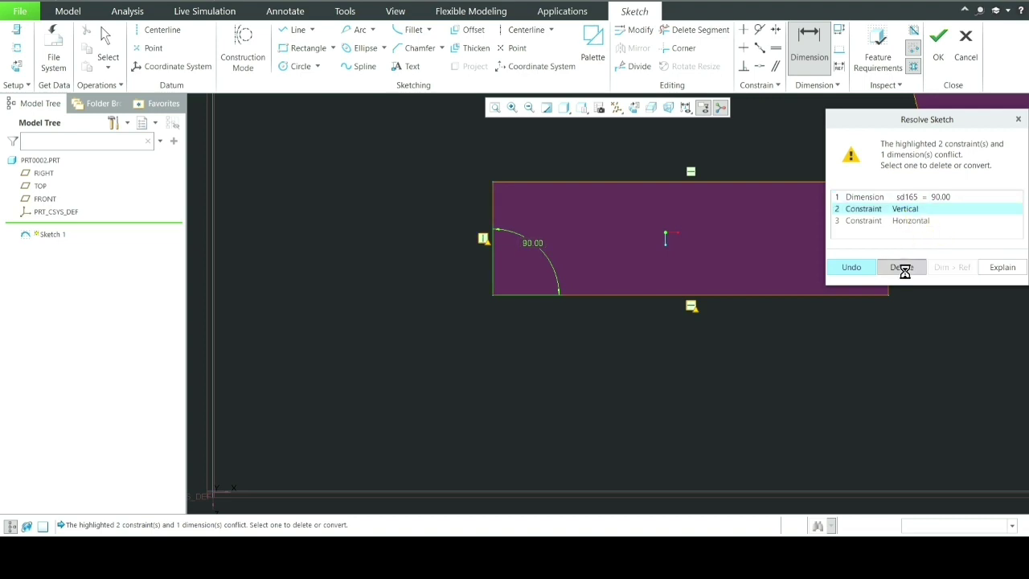
- Set the angle between the rectangle's left and bottom edges to 45 degrees
double_click(532, 243)
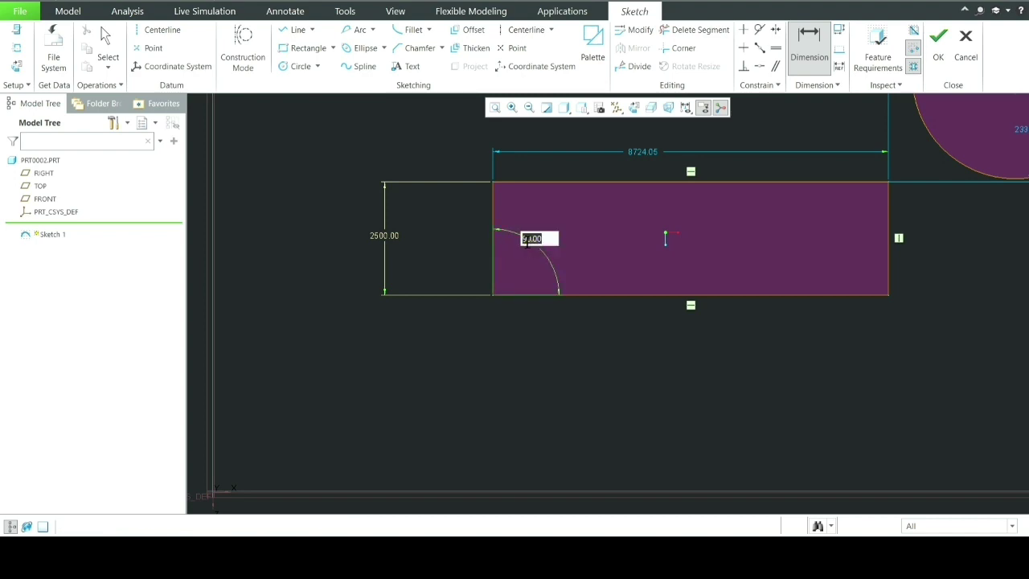
type("45")
key("Return")
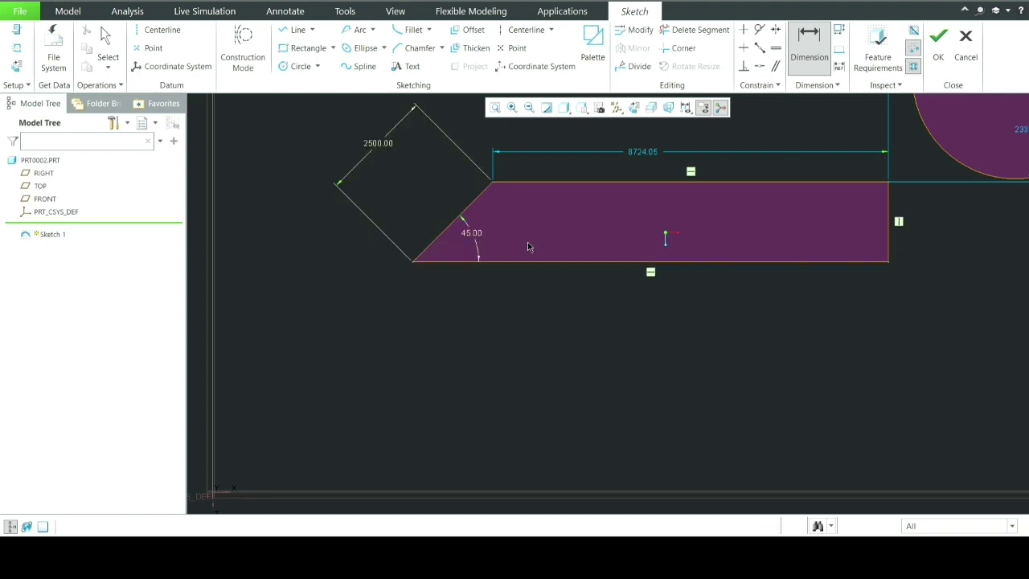
- Add a radius dimension to the circle and set it to 3000
scroll(450, 249, "down", 5)
scroll(510, 239, "up", 2)
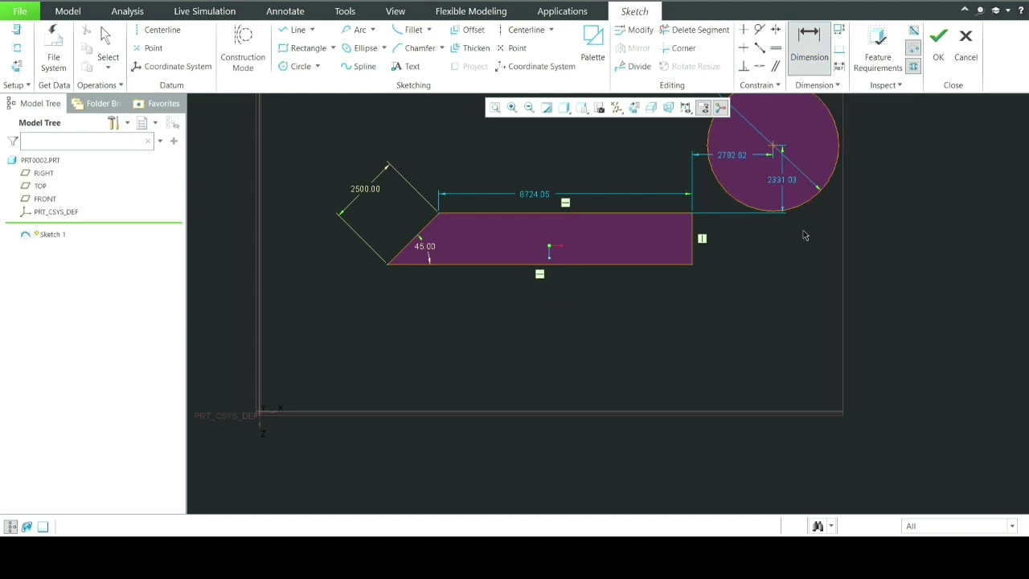
scroll(801, 232, "up", 3)
scroll(818, 178, "down", 2)
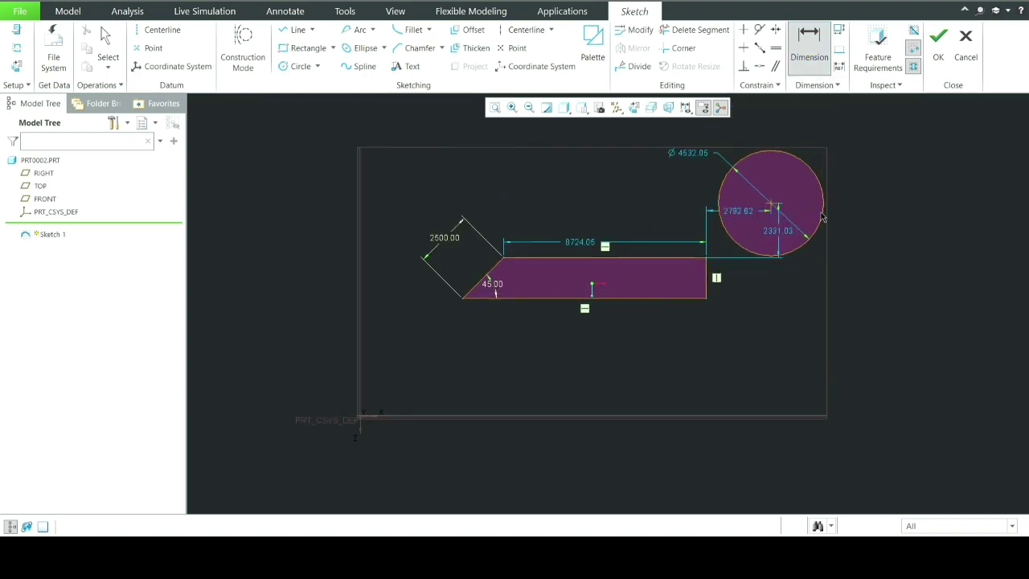
middle_click(865, 150)
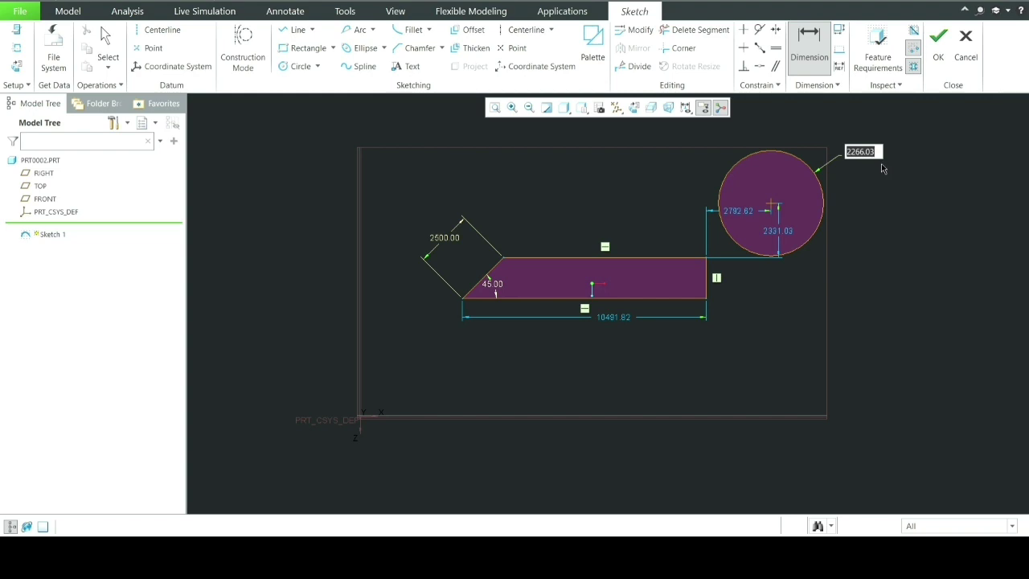
type("3000")
key("Return")
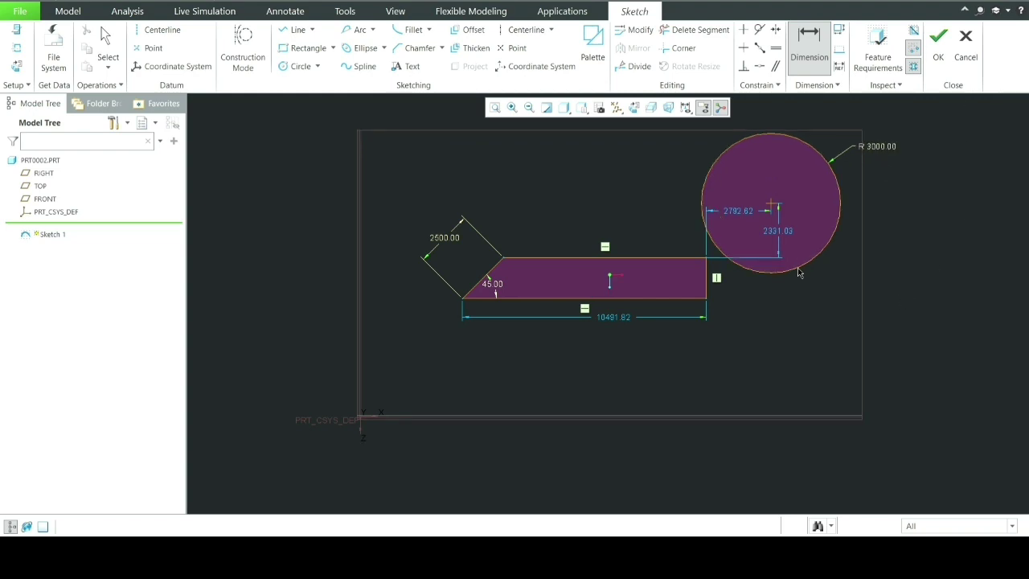
- Add a reference dimension for the length of the quadrilateral's top edge, placed above the edge
scroll(820, 241, "down", 2)
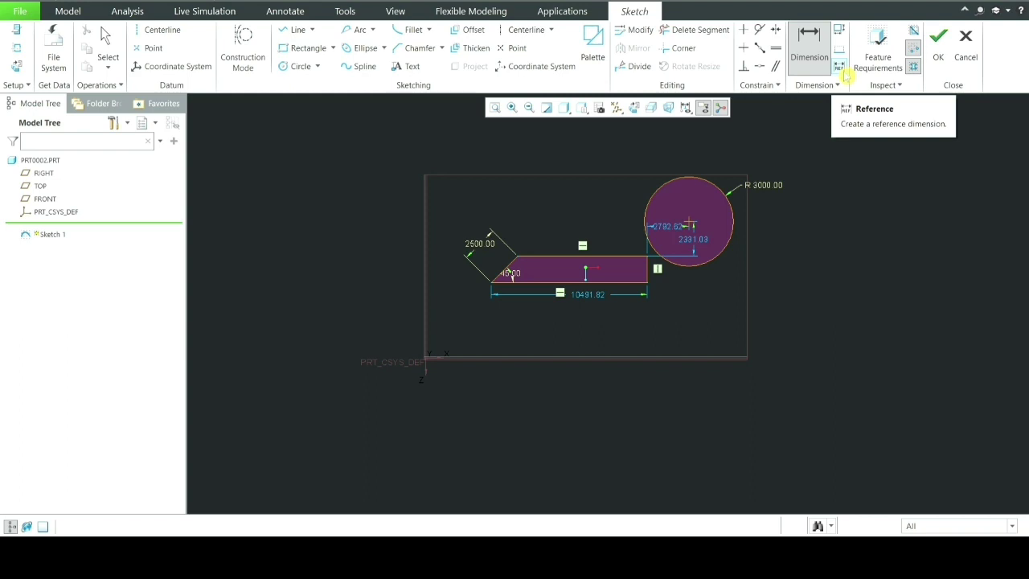
scroll(582, 244, "up", 3)
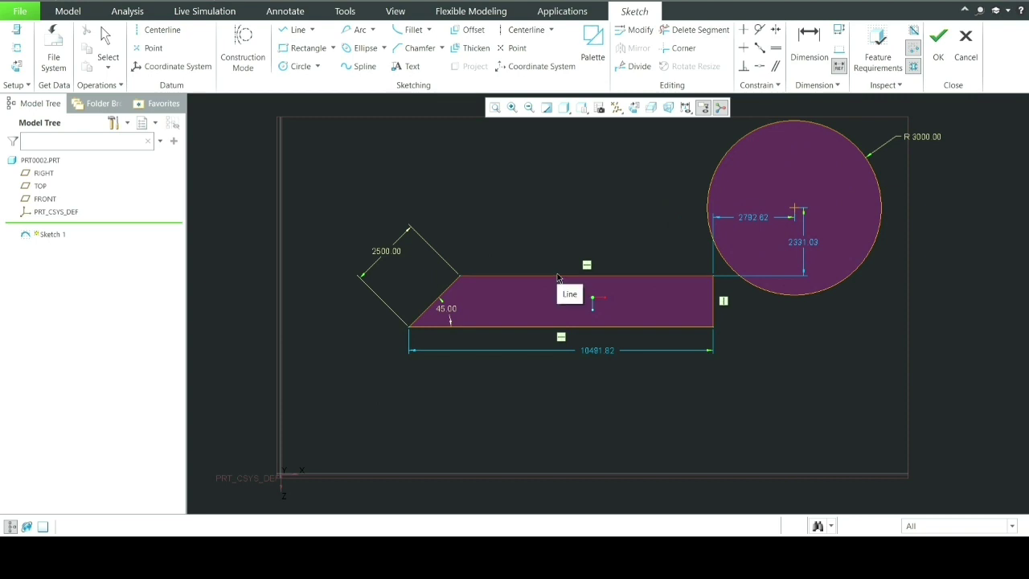
left_click(558, 276)
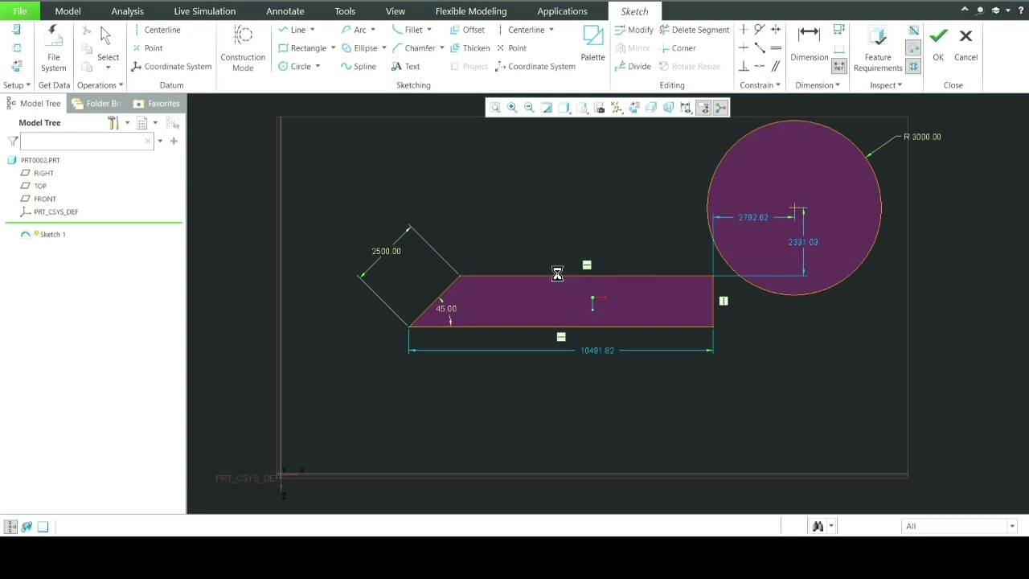
middle_click(558, 193)
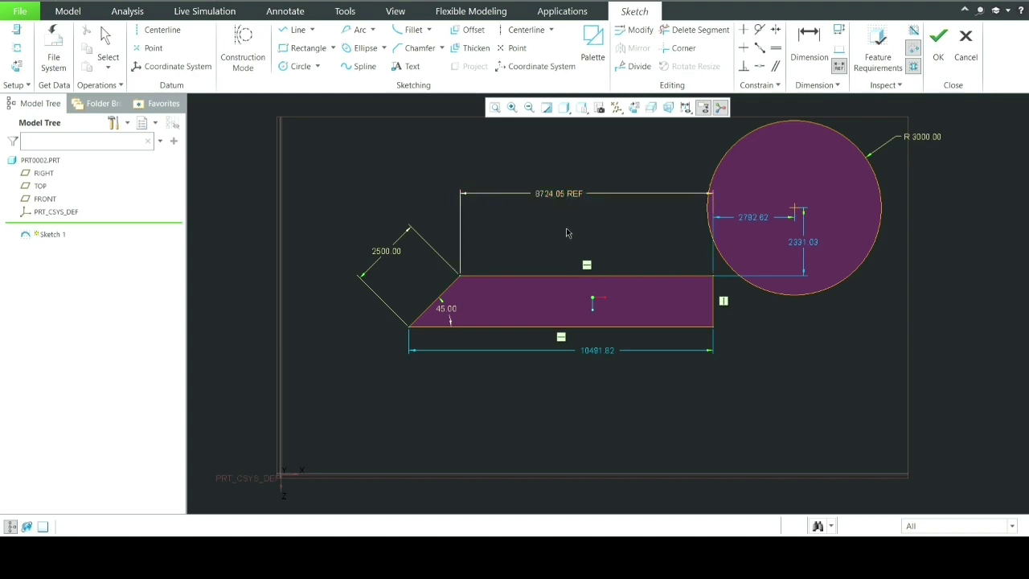
scroll(579, 225, "up", 1)
scroll(579, 225, "down", 2)
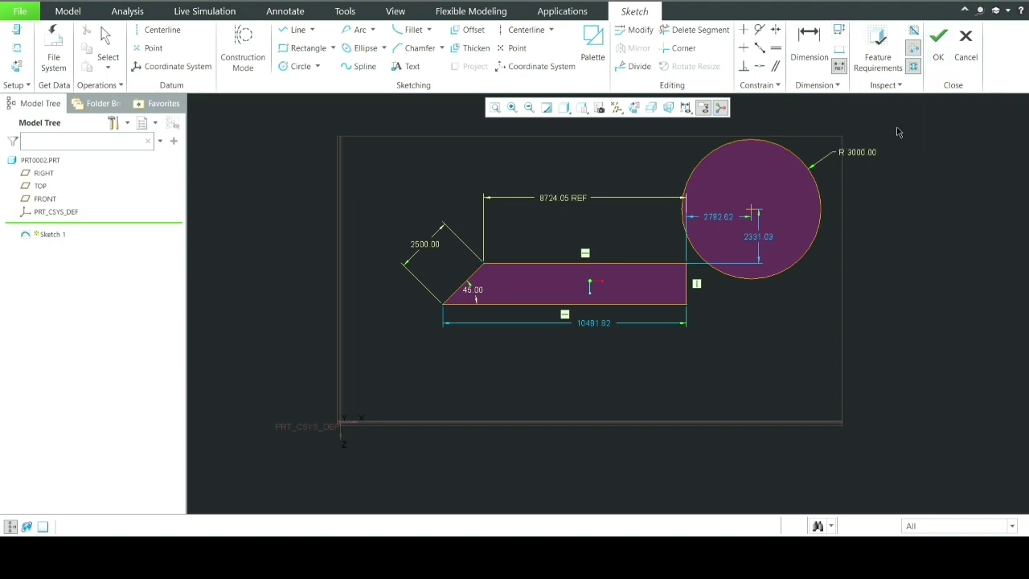
left_click(893, 86)
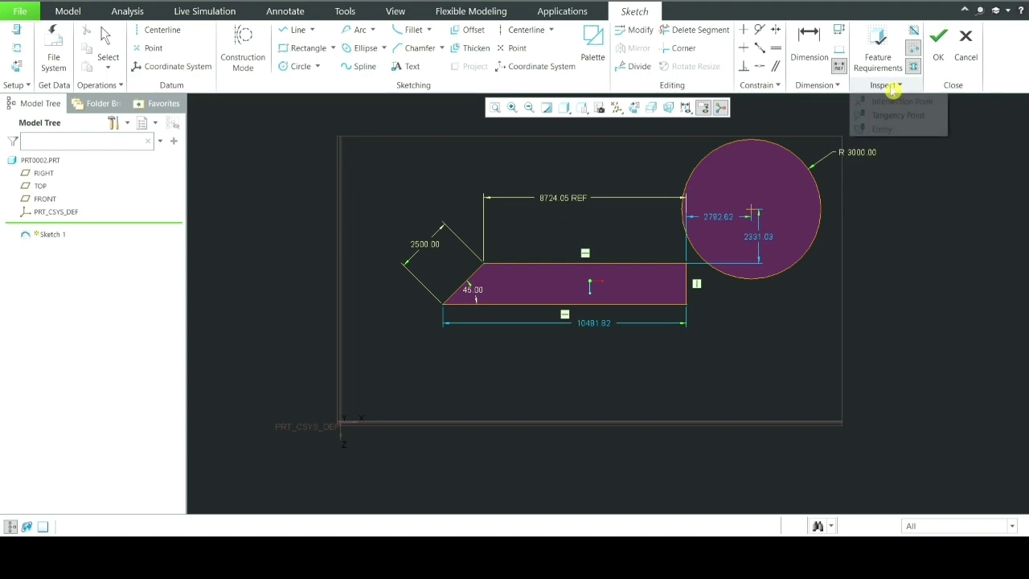
left_click(894, 87)
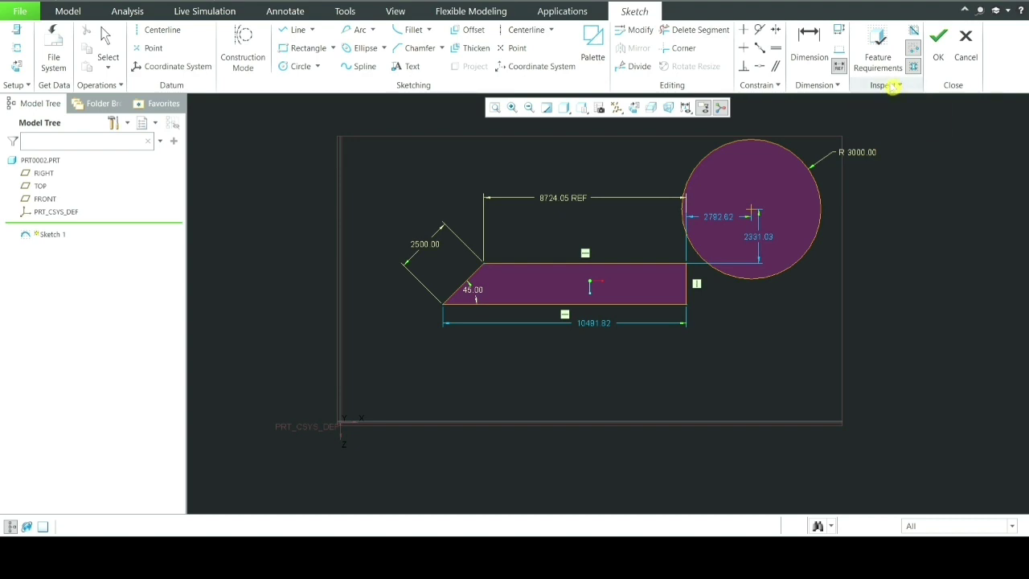
left_click(894, 86)
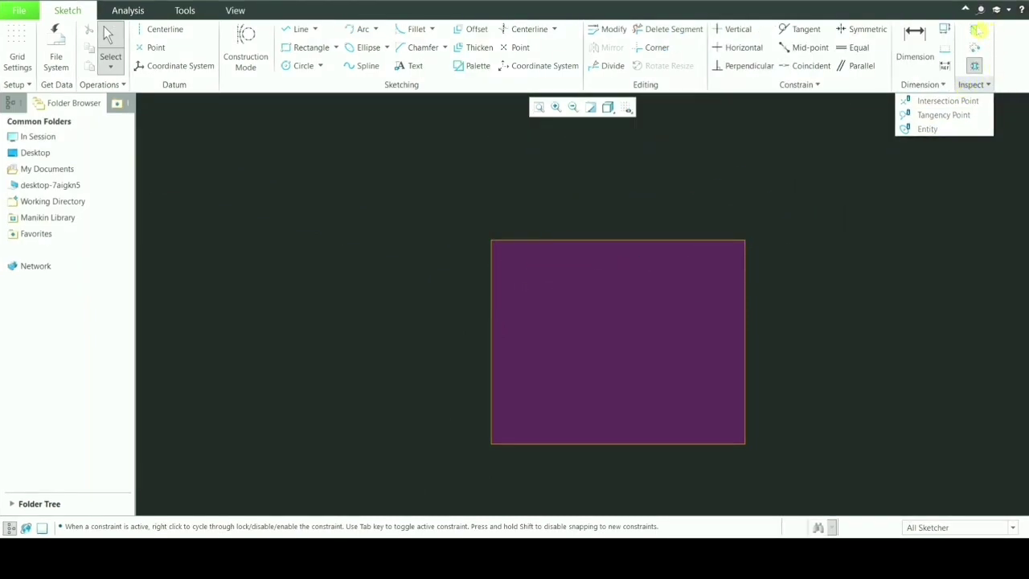
left_click(974, 48)
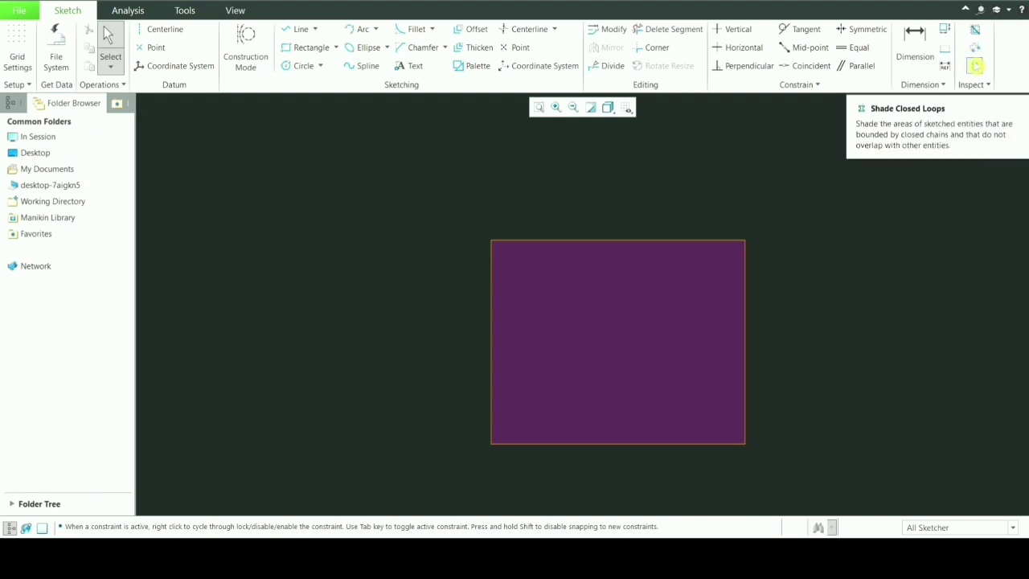
left_click(979, 84)
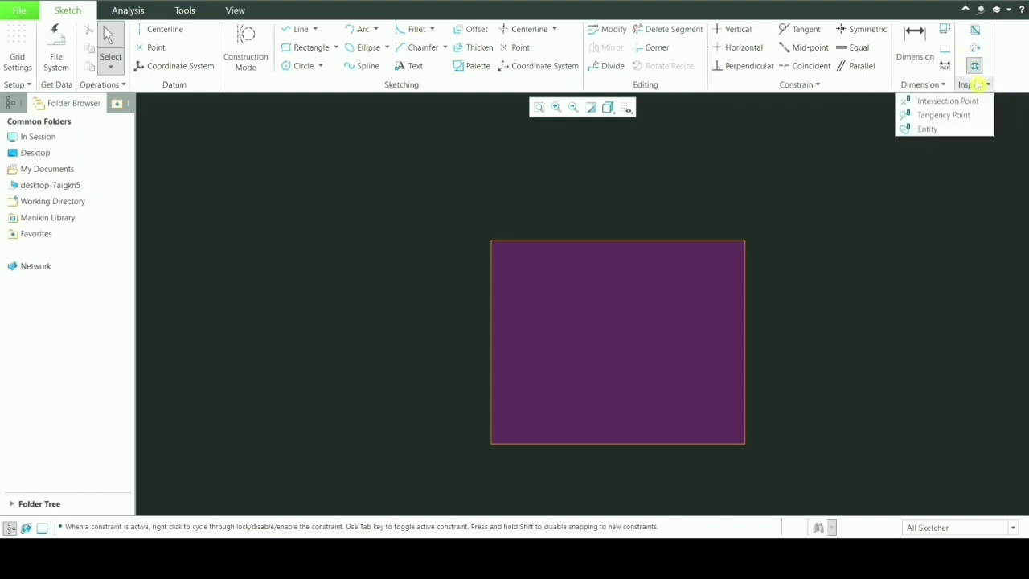
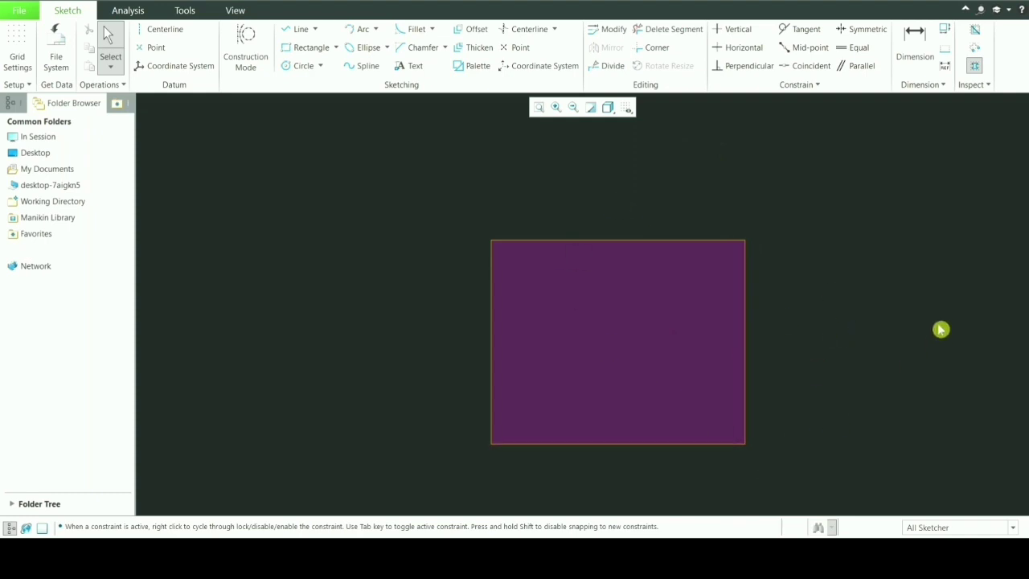
- Draw a line over the middle portion of the rectangle's top edge and highlight the overlapping geometry
left_click(299, 30)
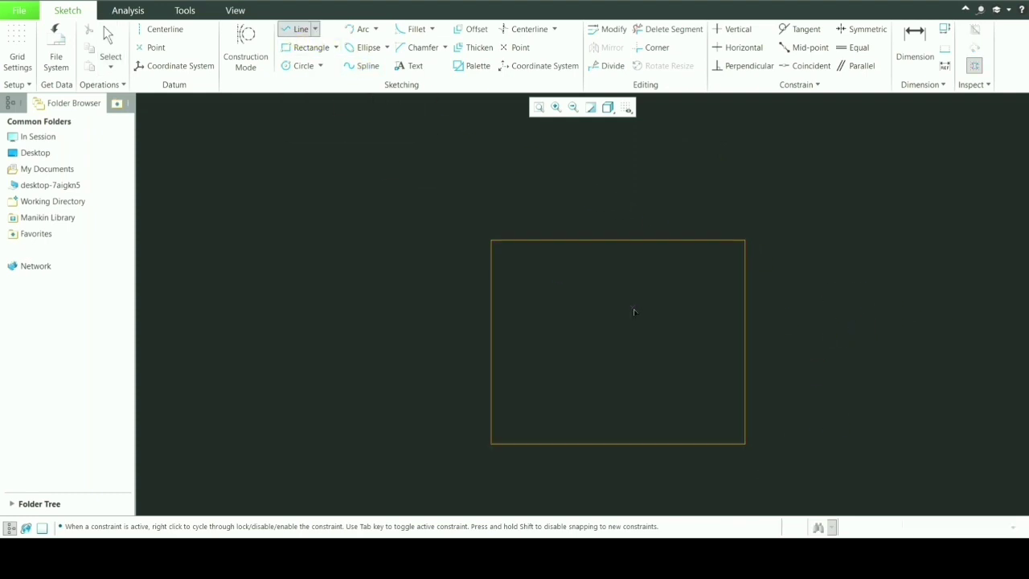
scroll(635, 312, "up", 1)
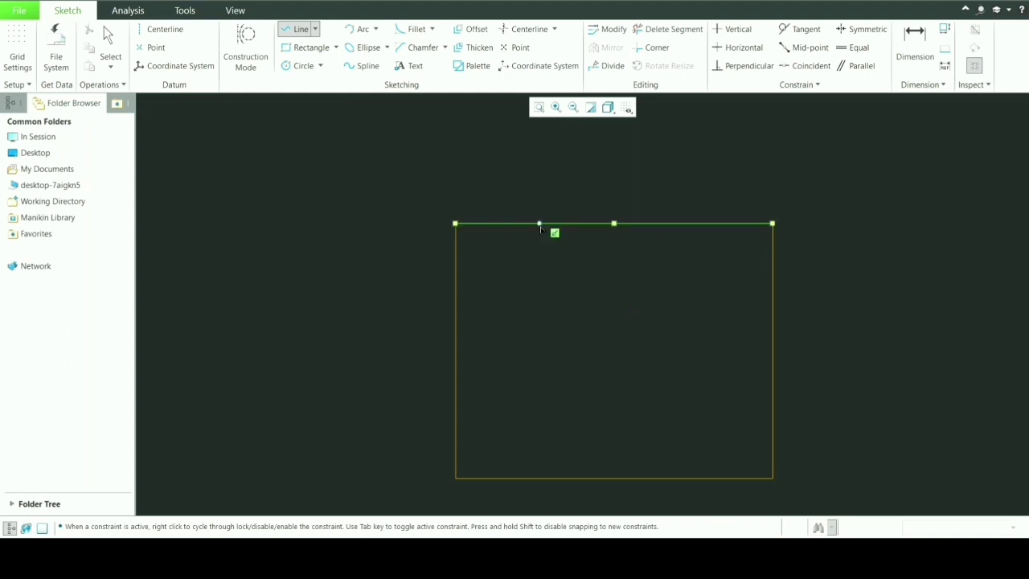
left_click(716, 223)
middle_click(779, 172)
middle_click(779, 172)
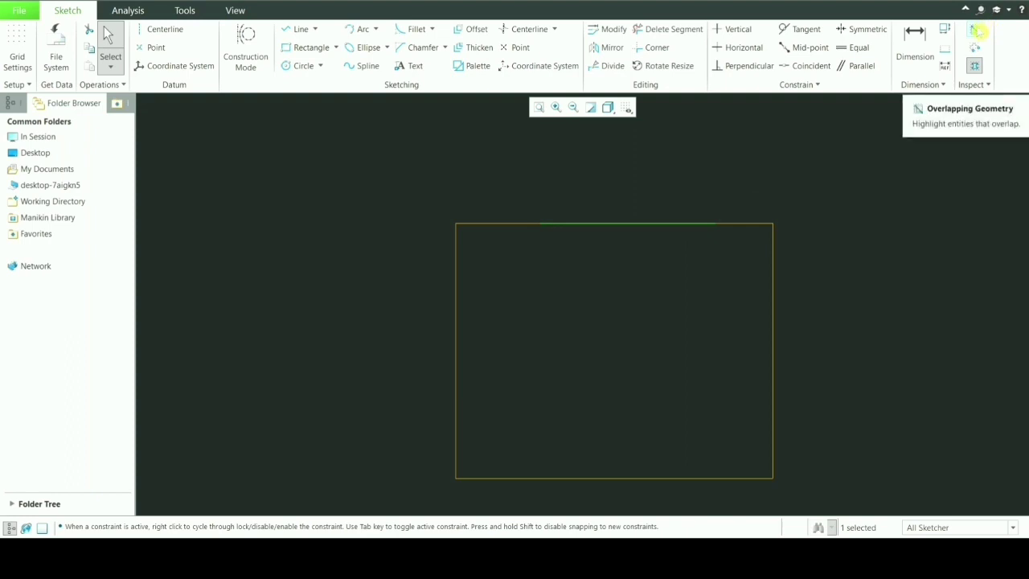
left_click(977, 29)
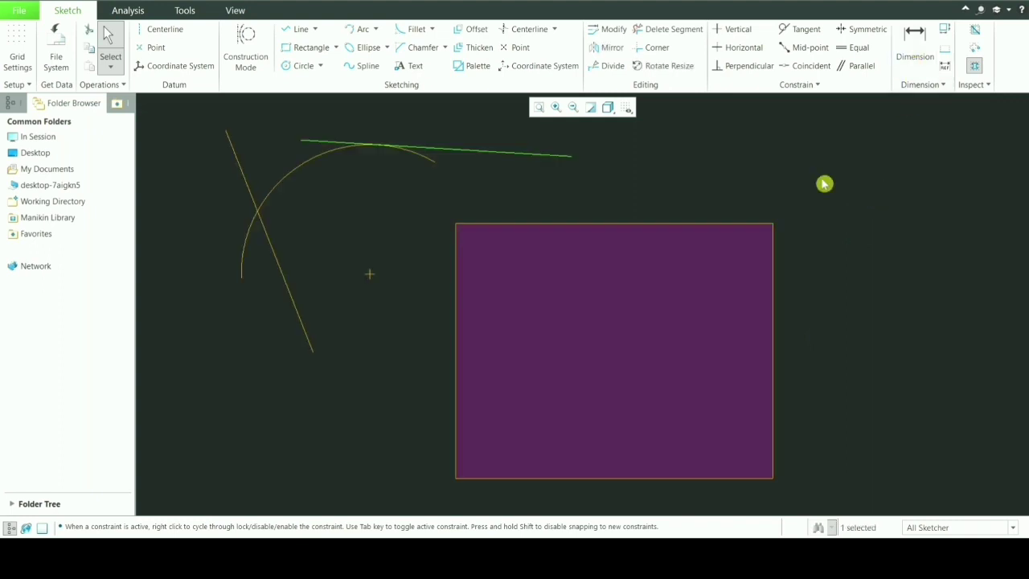
- Highlight the open ends of the sketched lines and arc, and toggle the shading of closed loops off and on
left_click(974, 51)
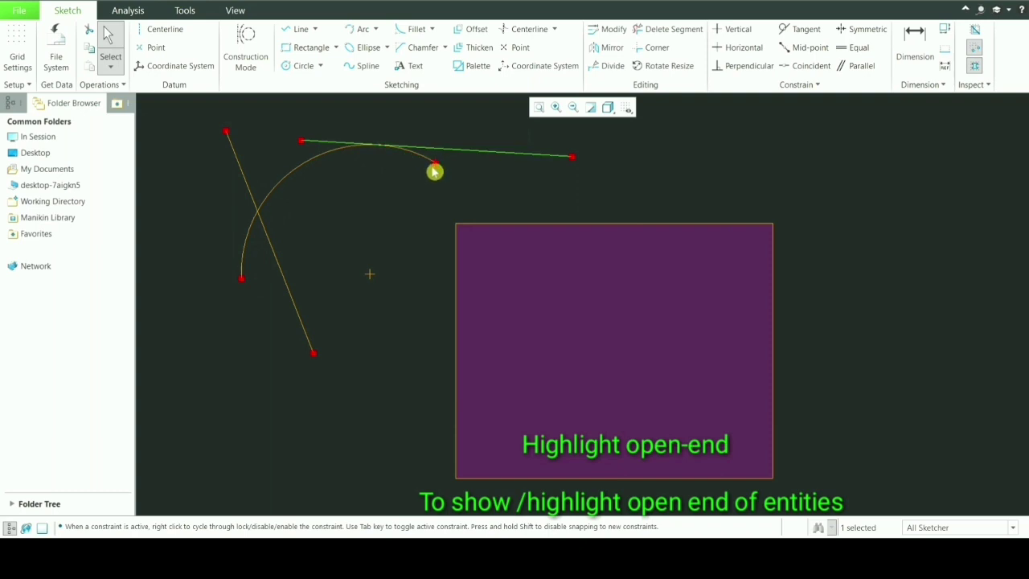
left_click(494, 111)
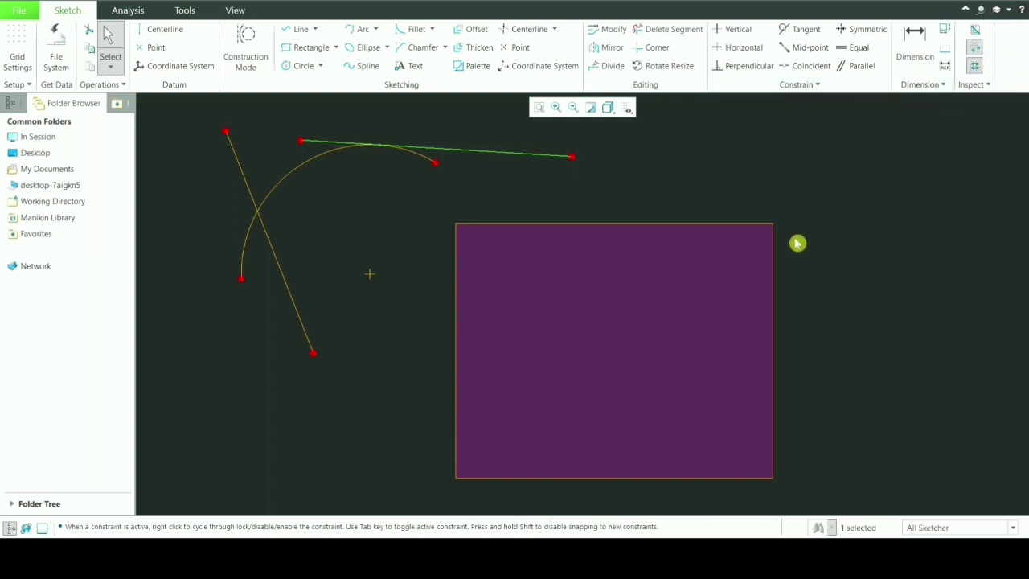
left_click(898, 170)
left_click(975, 65)
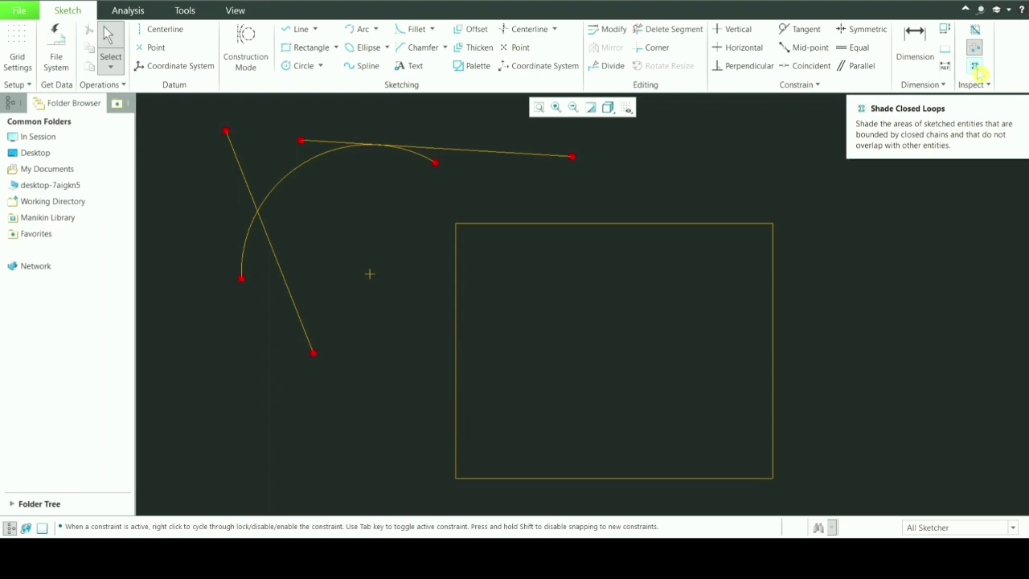
left_click(976, 67)
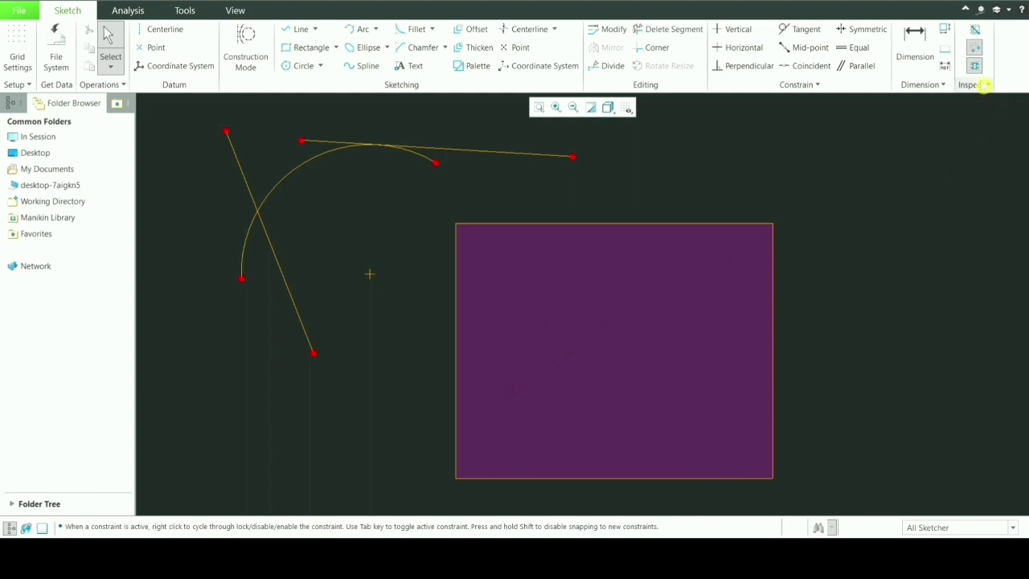
- Inspect the intersection point between the arc and the steep line crossing it, and close the information window
left_click(985, 86)
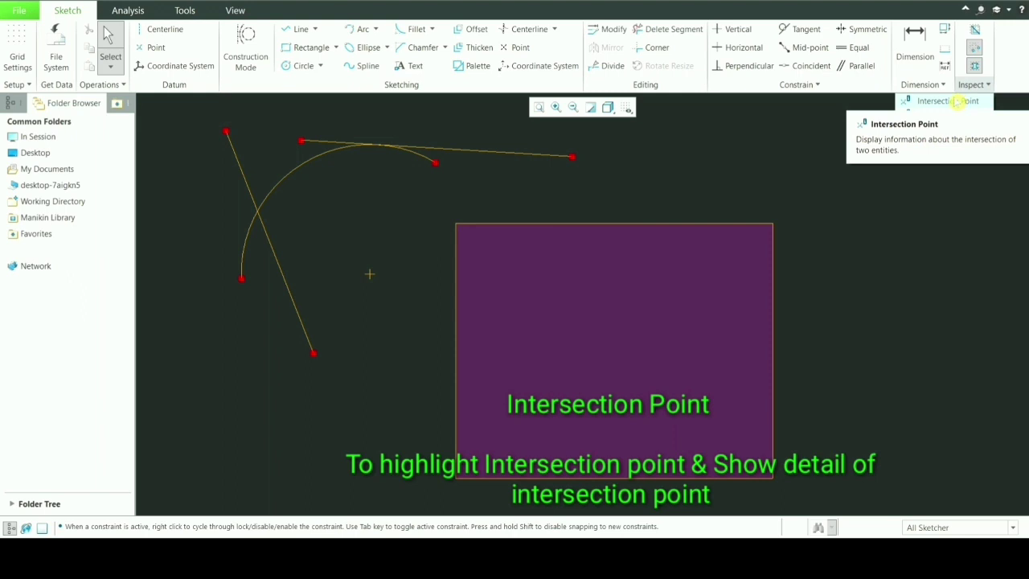
left_click(956, 101)
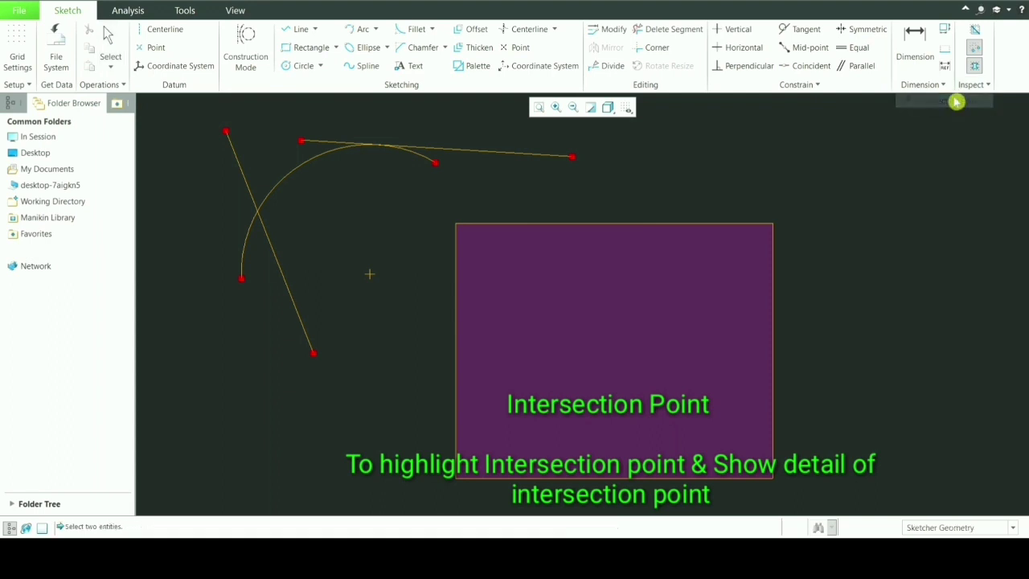
left_click(264, 187)
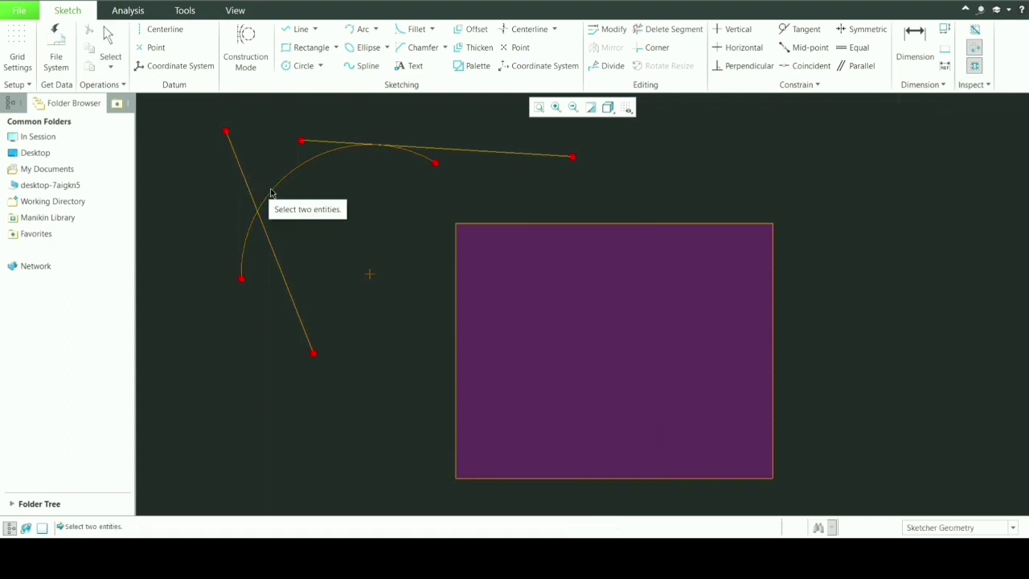
left_click(267, 234)
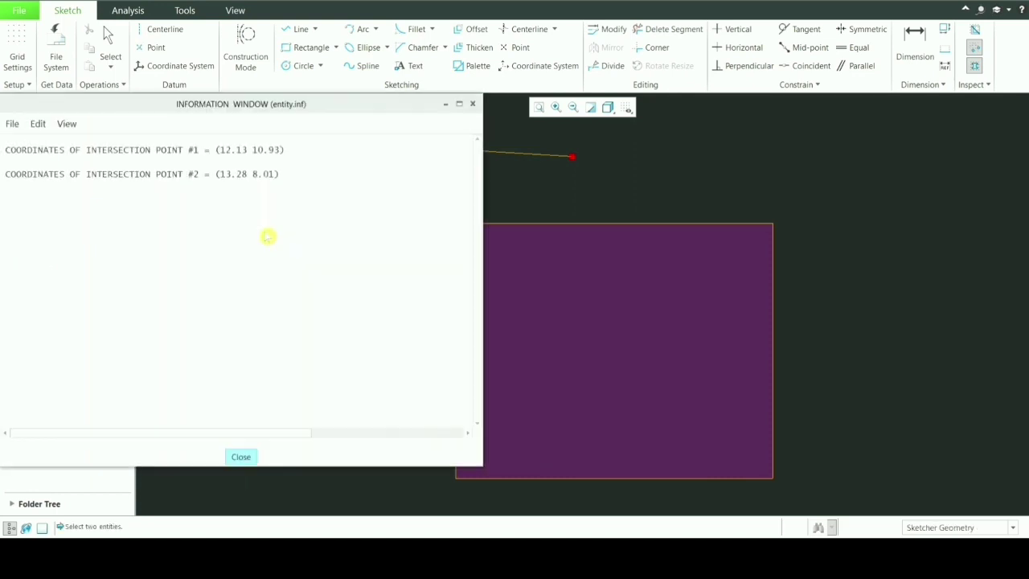
mouse_move(302, 112)
left_mouse_down()
mouse_move(399, 143)
mouse_move(889, 174)
mouse_move(844, 134)
left_mouse_up()
scroll(264, 201, "up", 4)
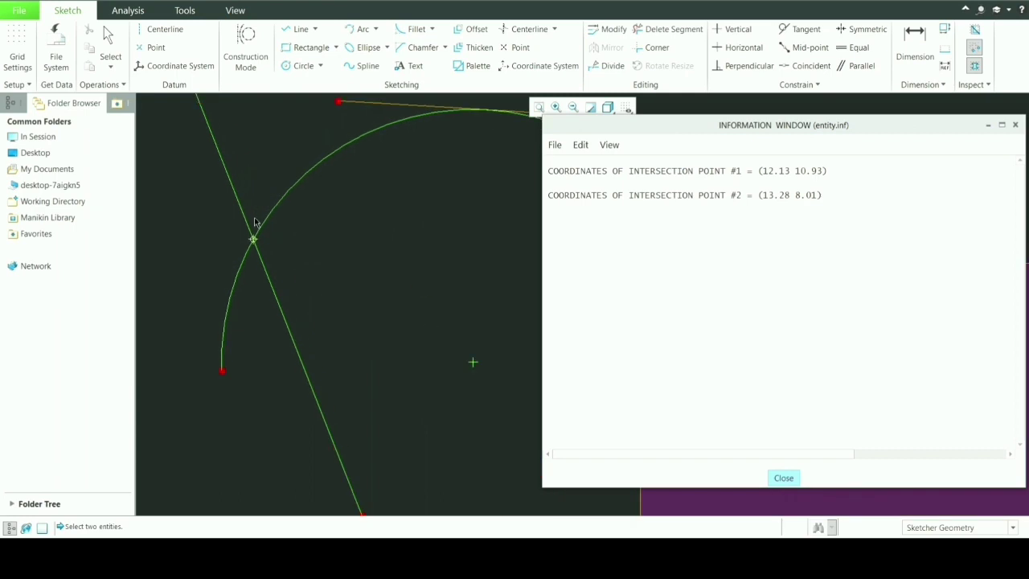
left_click(294, 239)
left_click(780, 477)
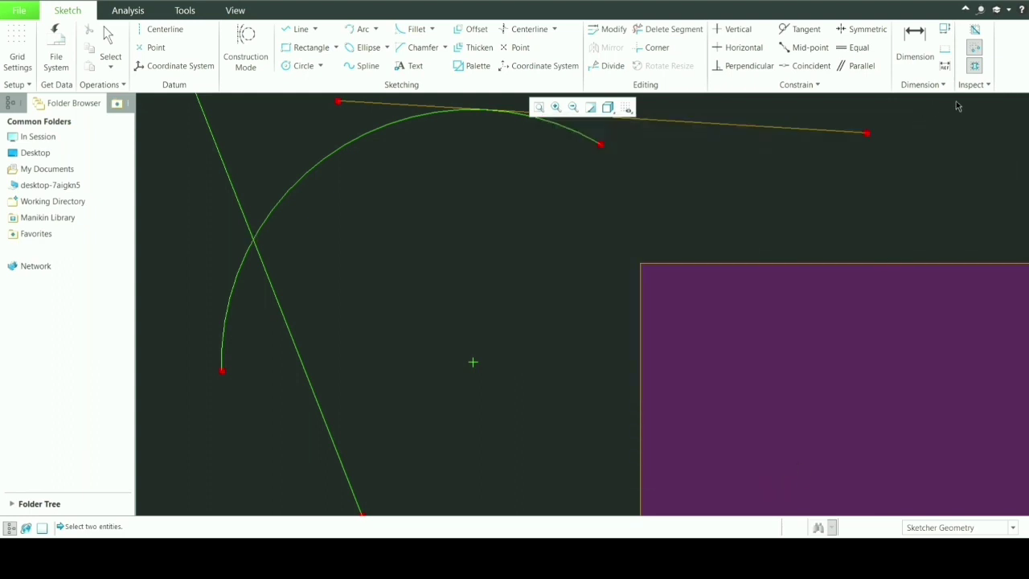
- Inspect the tangency point between the nearly horizontal upper line and the arc, and close the information window
left_click(974, 84)
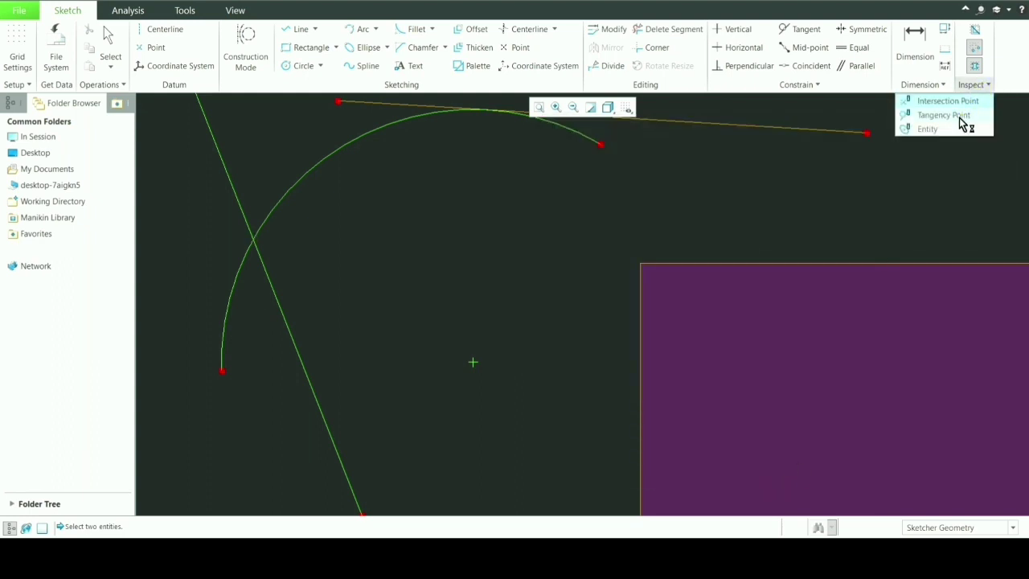
left_click(961, 117)
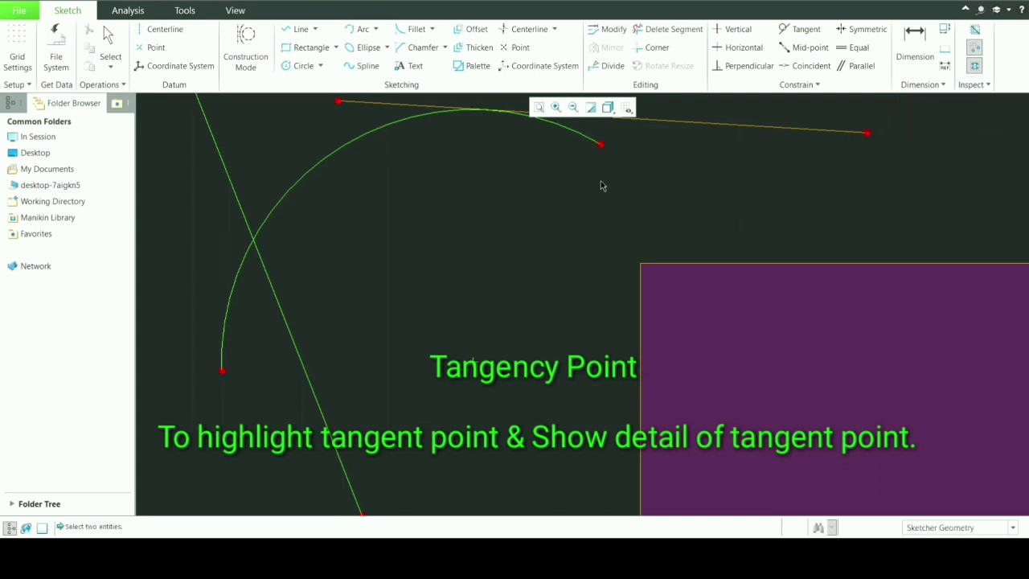
scroll(602, 184, "down", 3)
scroll(607, 164, "up", 3)
scroll(612, 145, "up", 3)
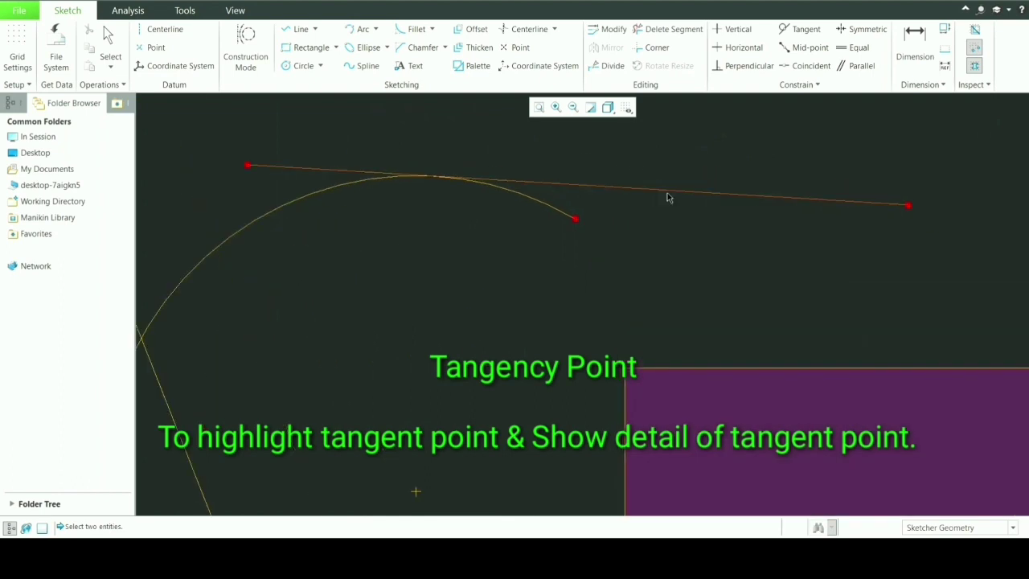
left_click(667, 191)
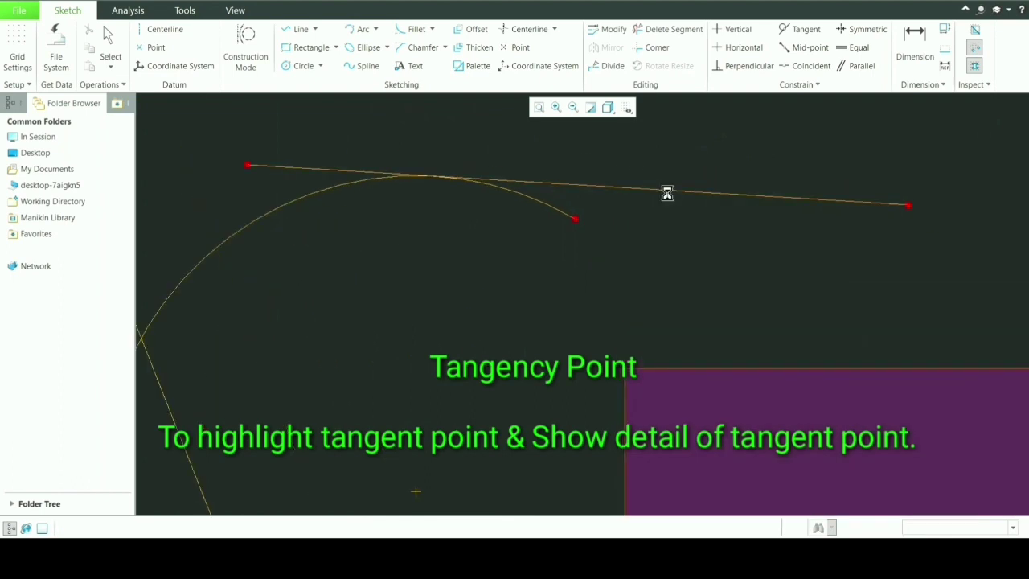
left_click(540, 204)
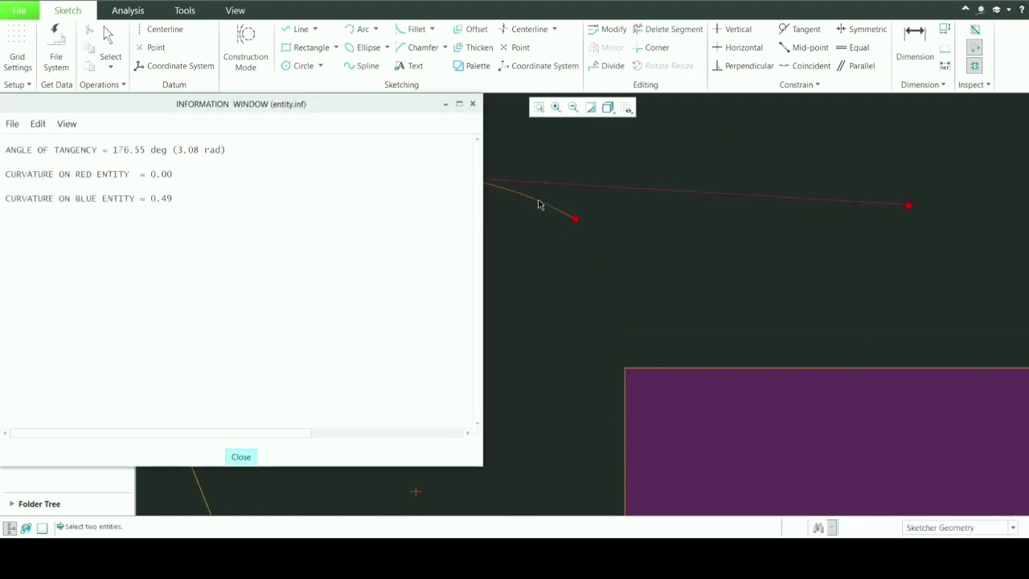
left_click(317, 113)
mouse_move(317, 113)
left_mouse_down()
mouse_move(899, 172)
mouse_move(964, 141)
left_mouse_up()
scroll(408, 182, "down", 1)
scroll(357, 215, "up", 5)
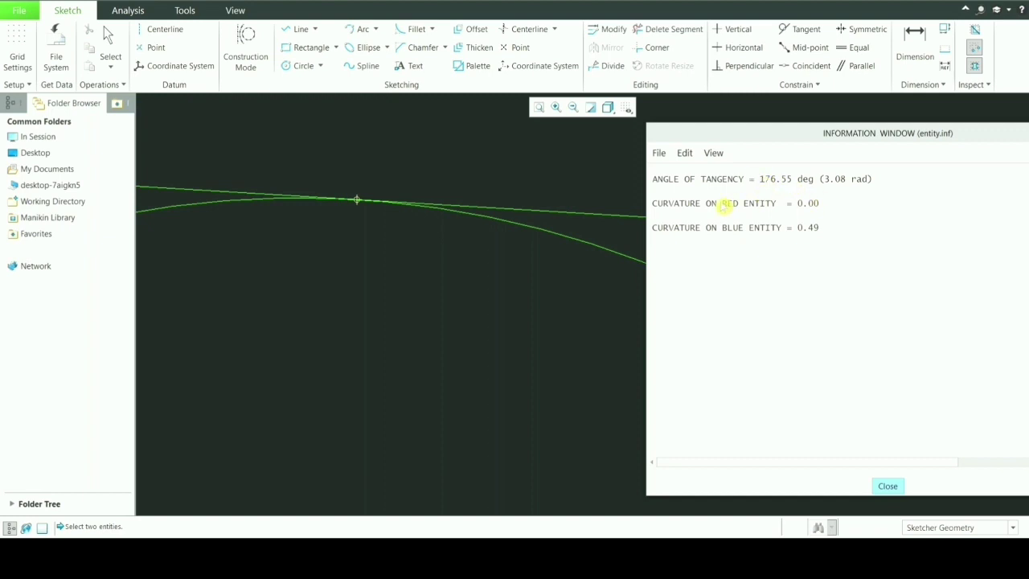
left_click(888, 486)
scroll(610, 245, "down", 5)
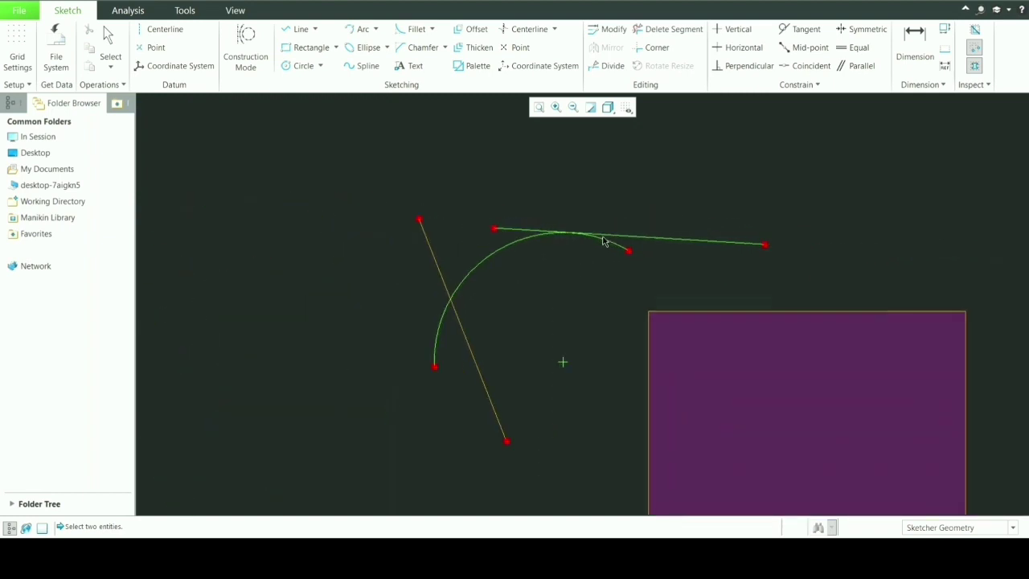
- Inspect the entity information of the arc, including its radius, length, slope angles and curvature, and close the information window
left_click(986, 84)
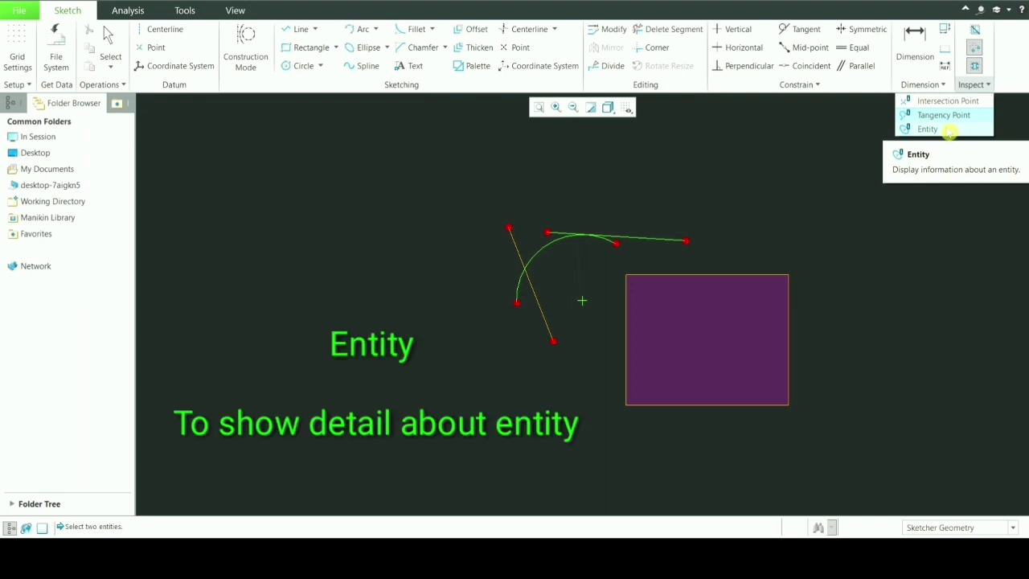
left_click(929, 130)
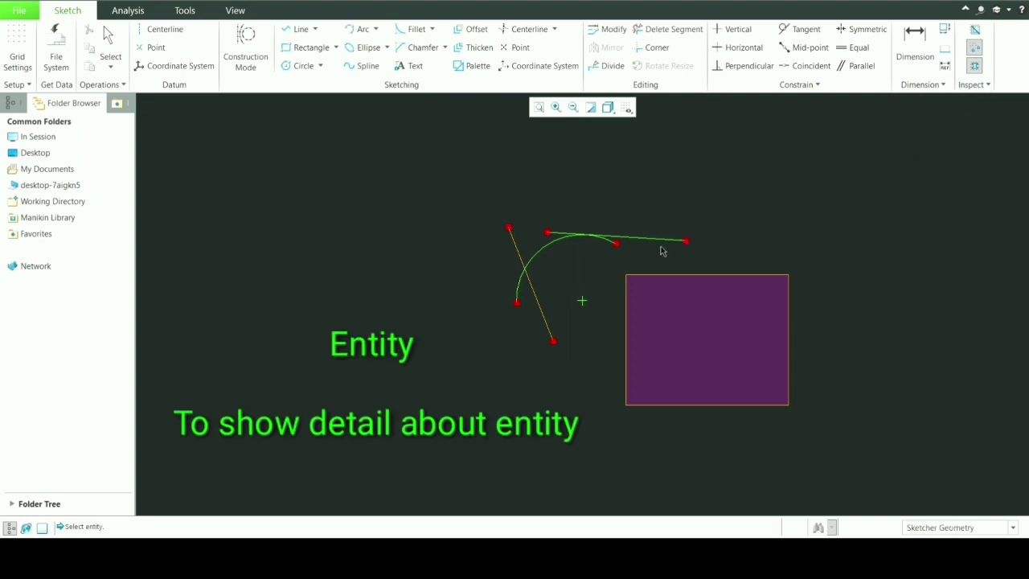
scroll(651, 252, "down", 3)
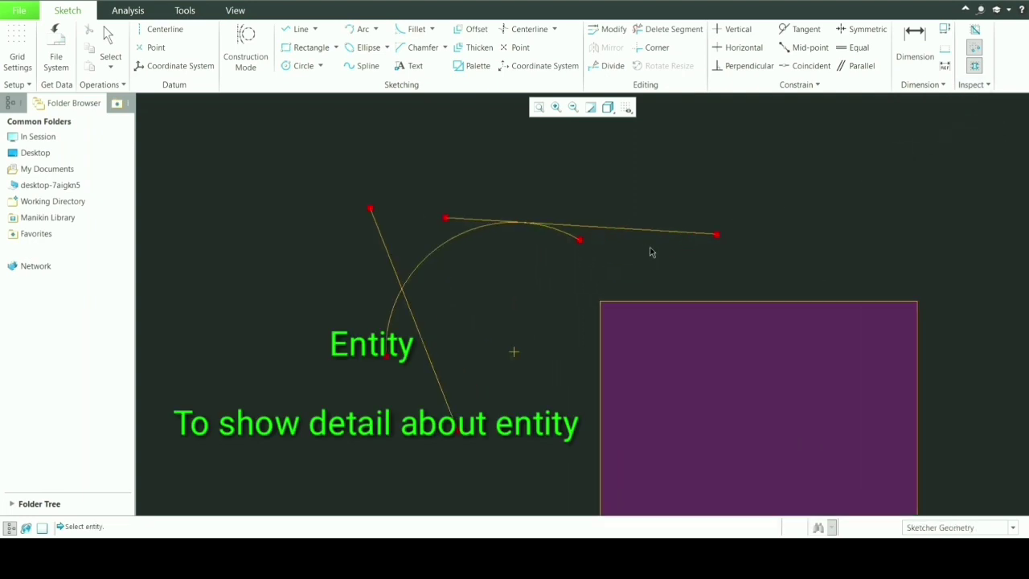
left_click(441, 250)
scroll(676, 209, "up", 1)
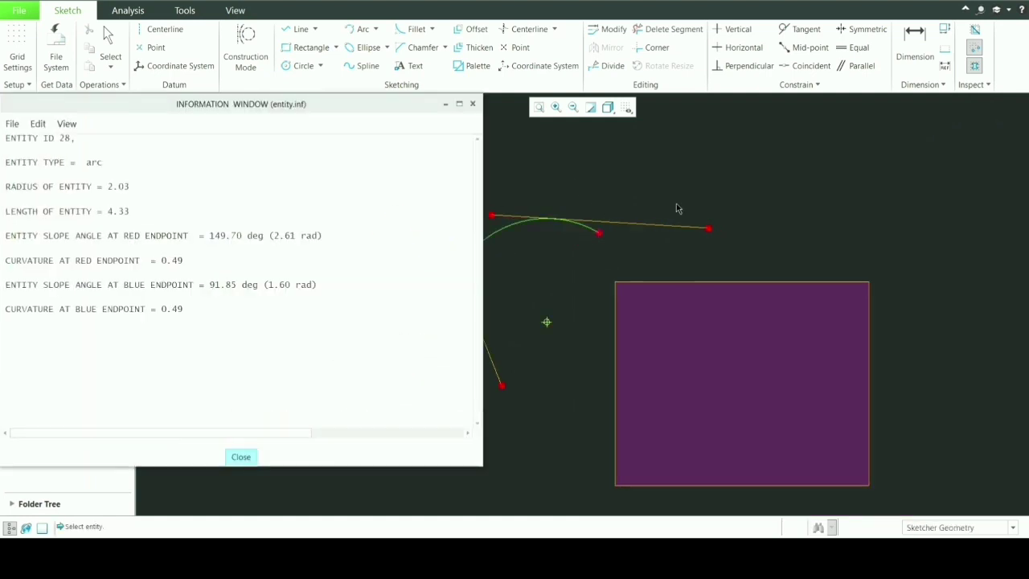
scroll(676, 208, "up", 2)
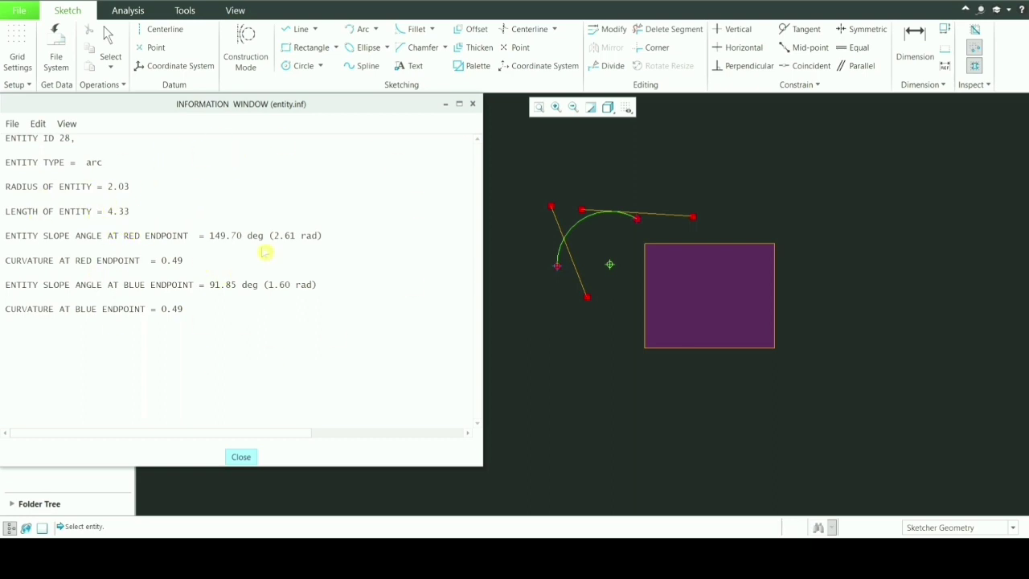
left_click(473, 104)
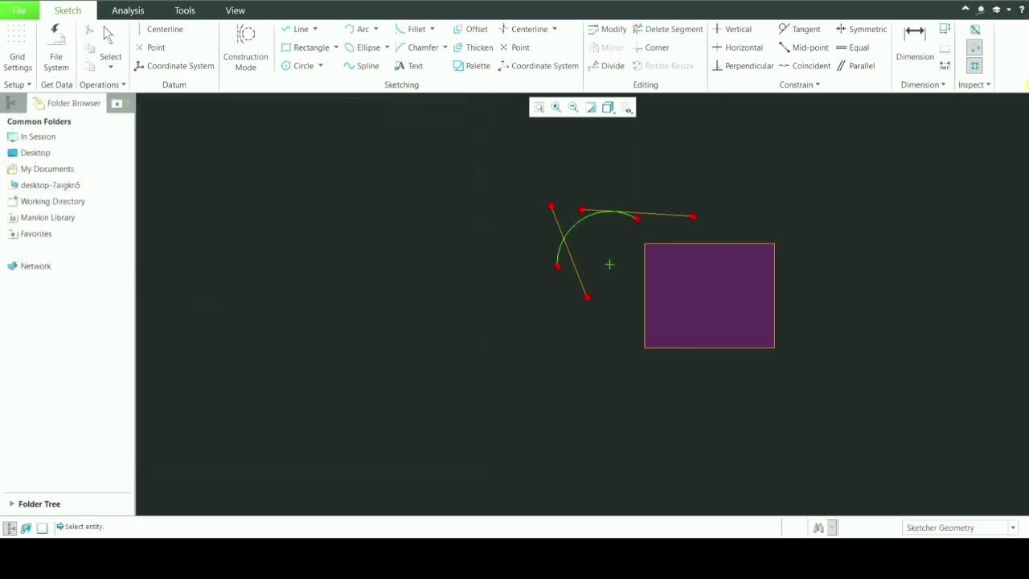
left_click(989, 85)
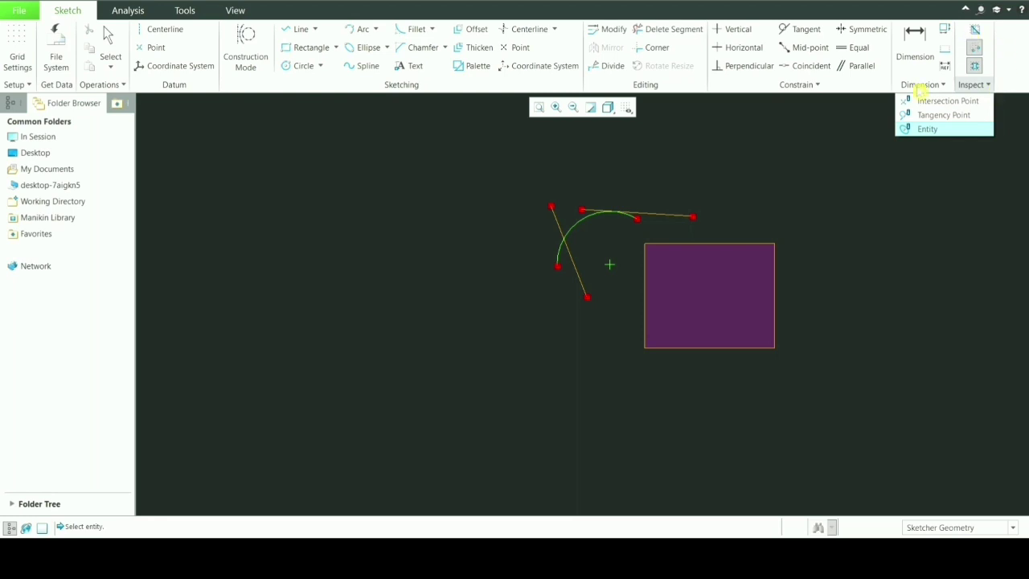
left_click(918, 155)
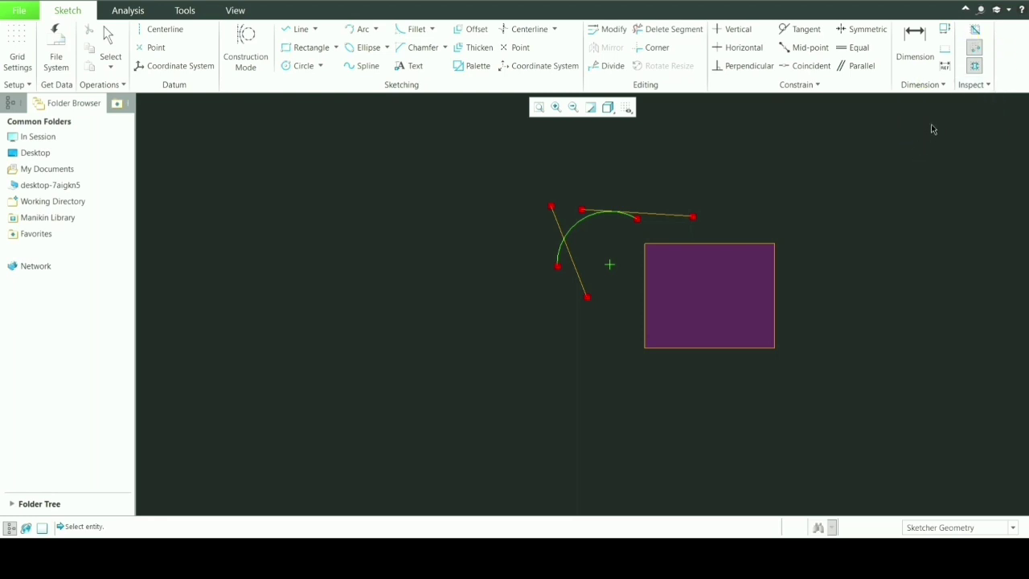
left_click(973, 85)
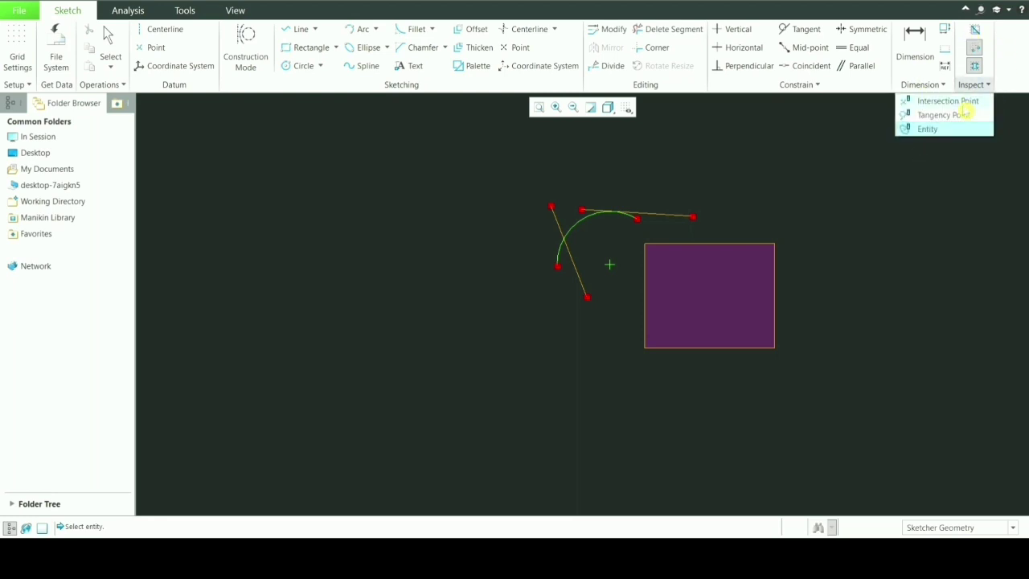
left_click(925, 170)
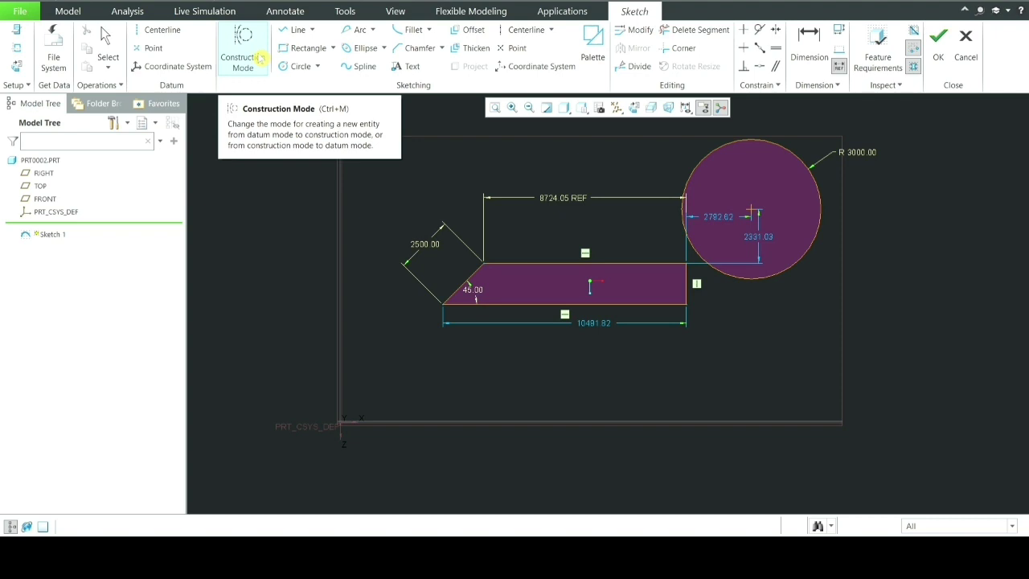
- Turn on construction mode and draw a rectangle about 7114 by 4578 above and to the left of the existing sketch profiles
left_click(264, 50)
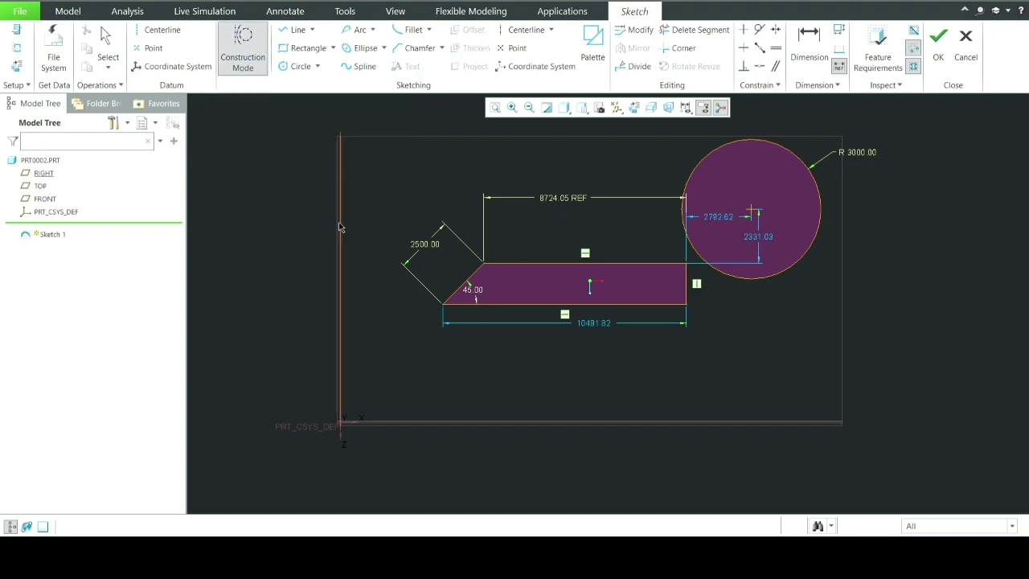
left_click(308, 48)
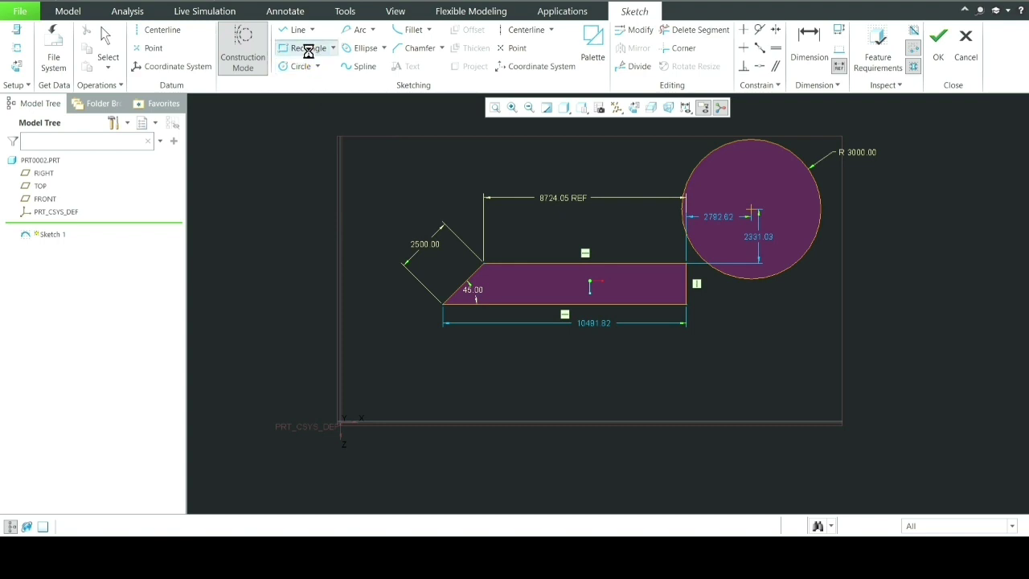
scroll(450, 220, "up", 4)
scroll(461, 237, "up", 2)
scroll(376, 177, "down", 1)
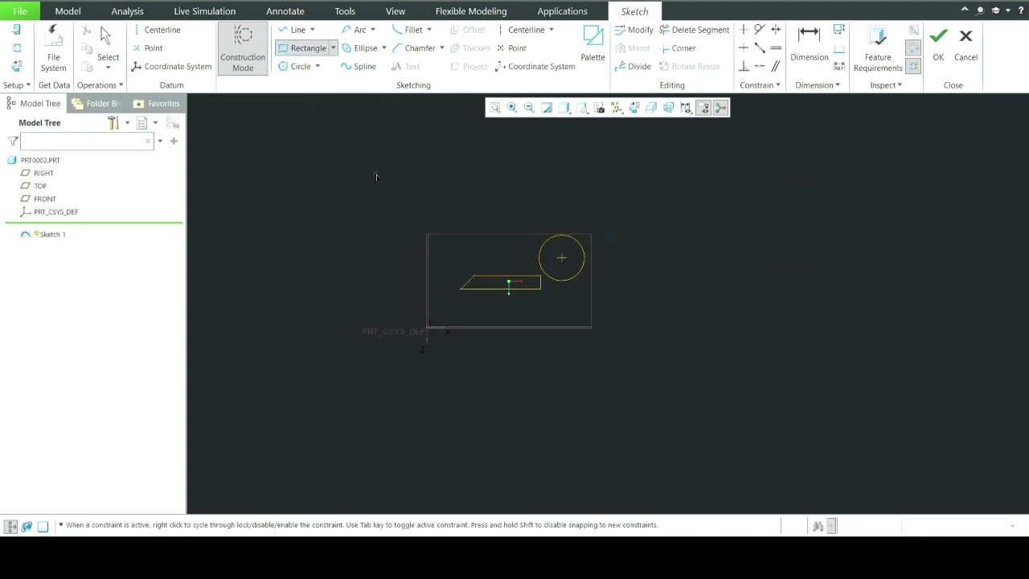
left_click(374, 173)
scroll(457, 191, "down", 3)
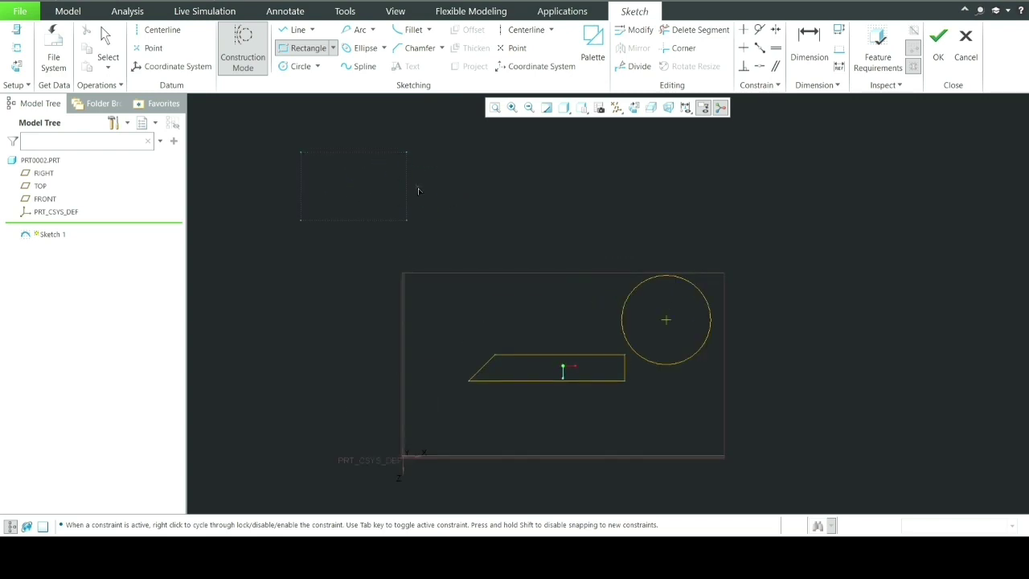
left_click(407, 220)
middle_click(283, 140)
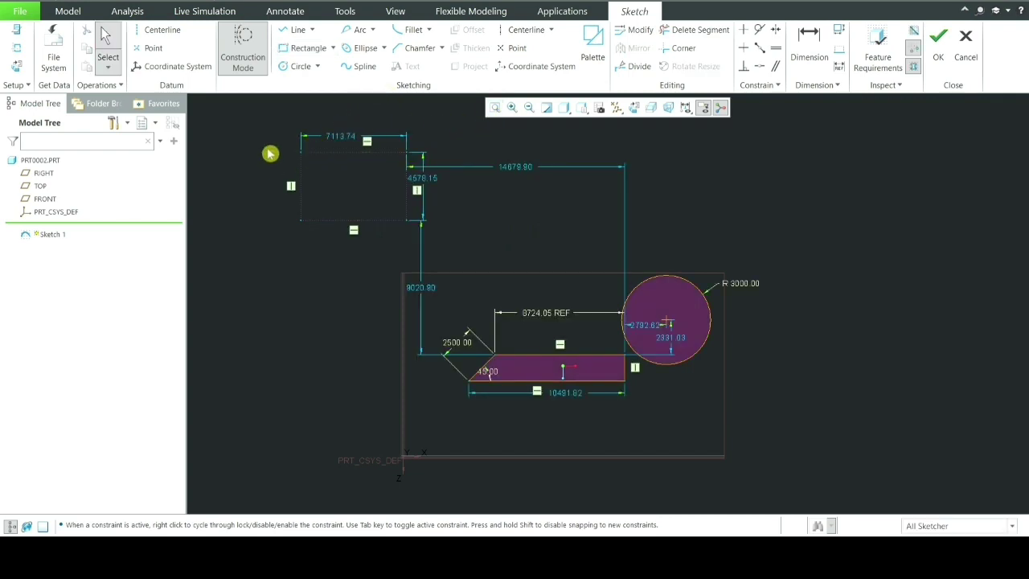
- Select the whole construction rectangle to highlight its dotted outline, then turn off construction mode and clear the selection
left_click(448, 234)
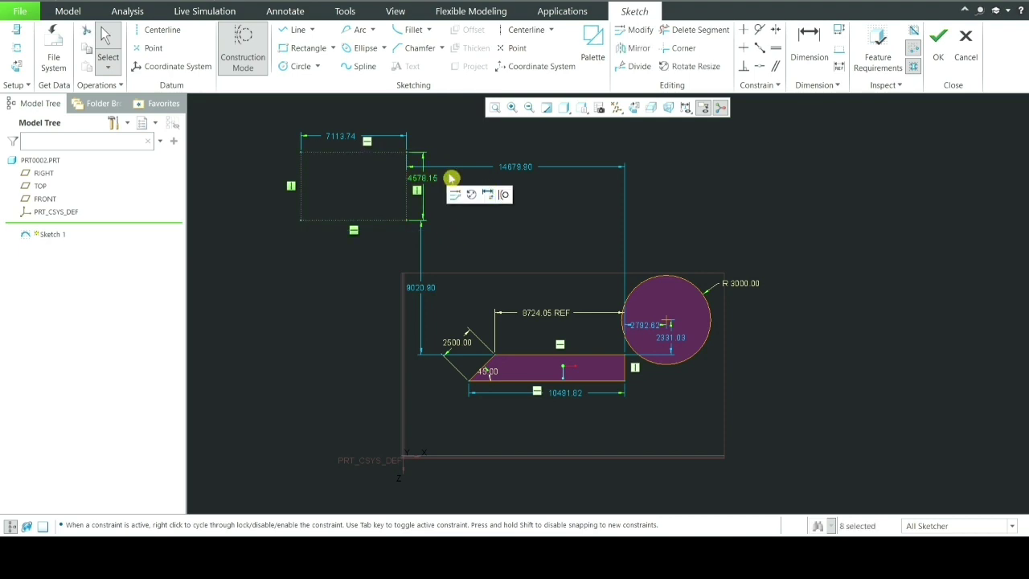
scroll(379, 235, "down", 1)
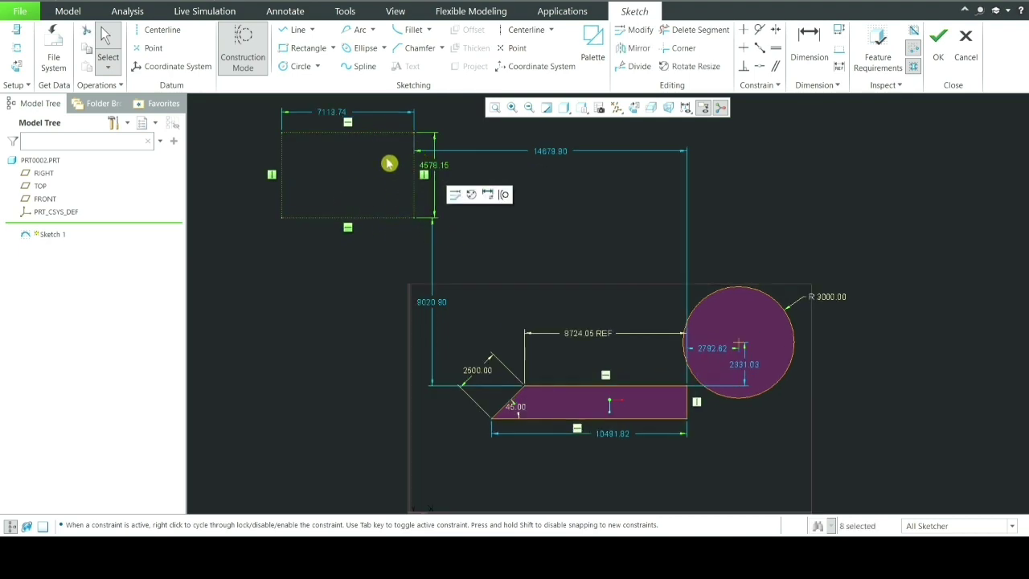
scroll(397, 198, "up", 1)
scroll(378, 189, "down", 2)
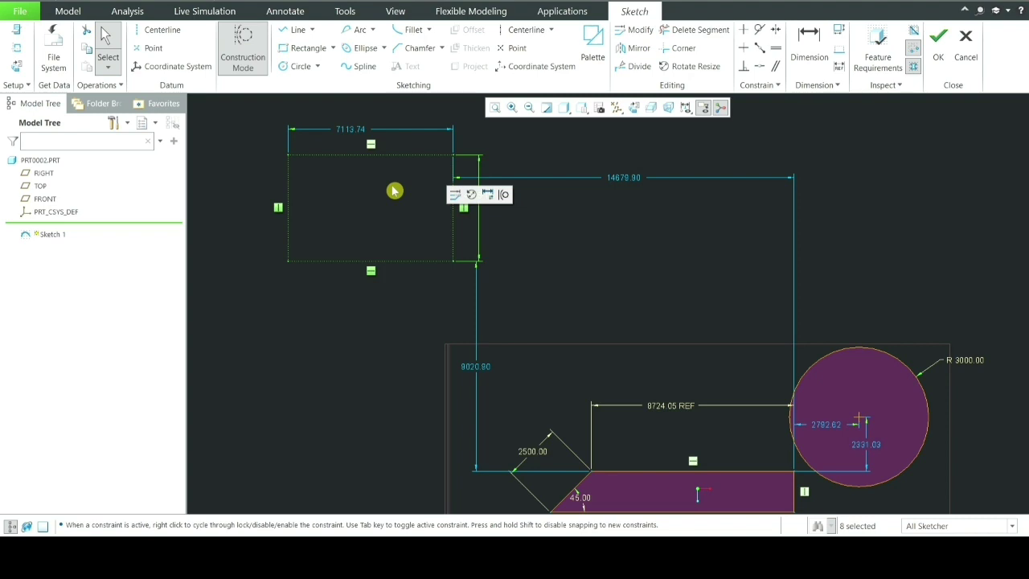
left_click(251, 59)
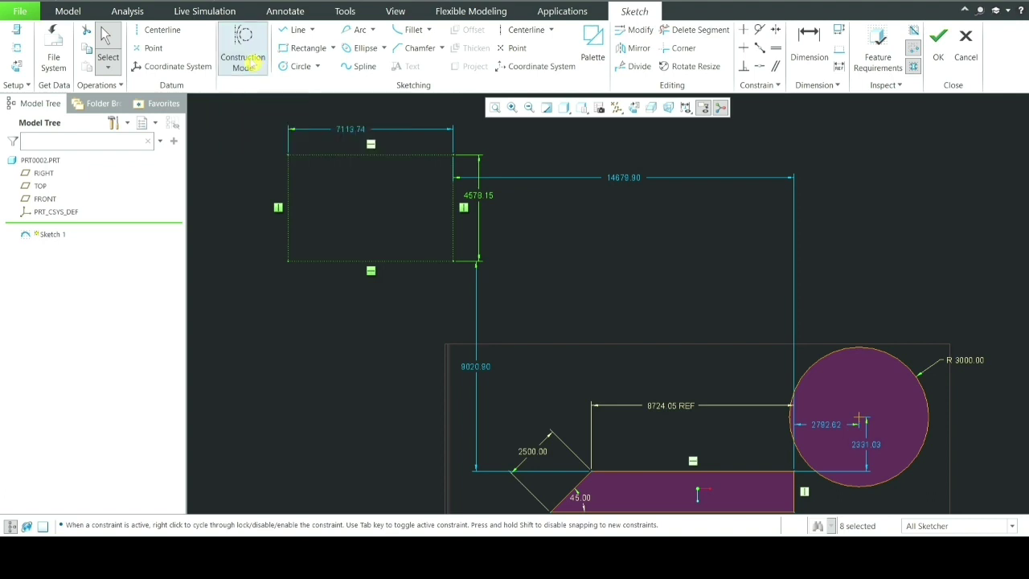
scroll(358, 241, "up", 3)
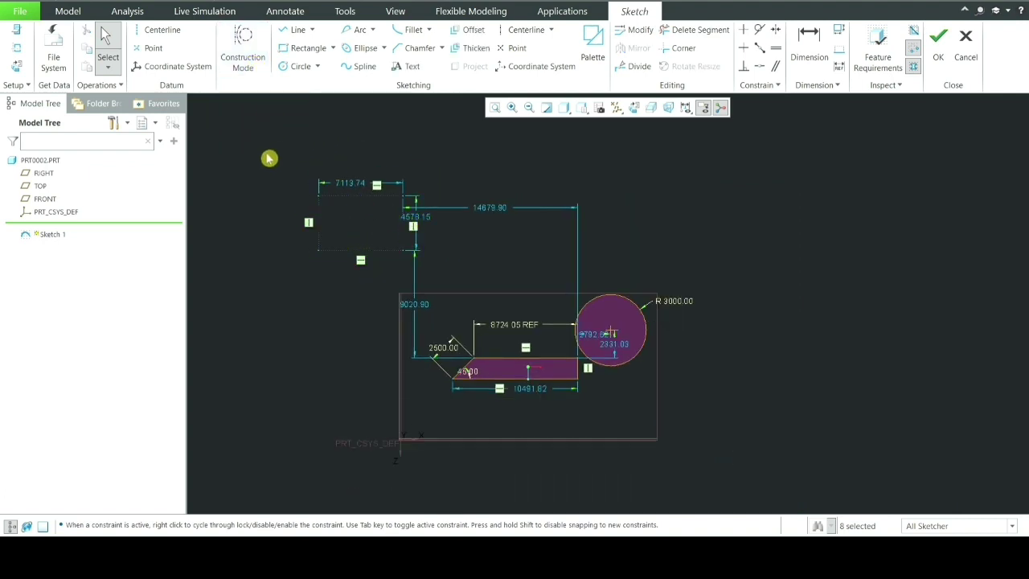
scroll(379, 246, "up", 2)
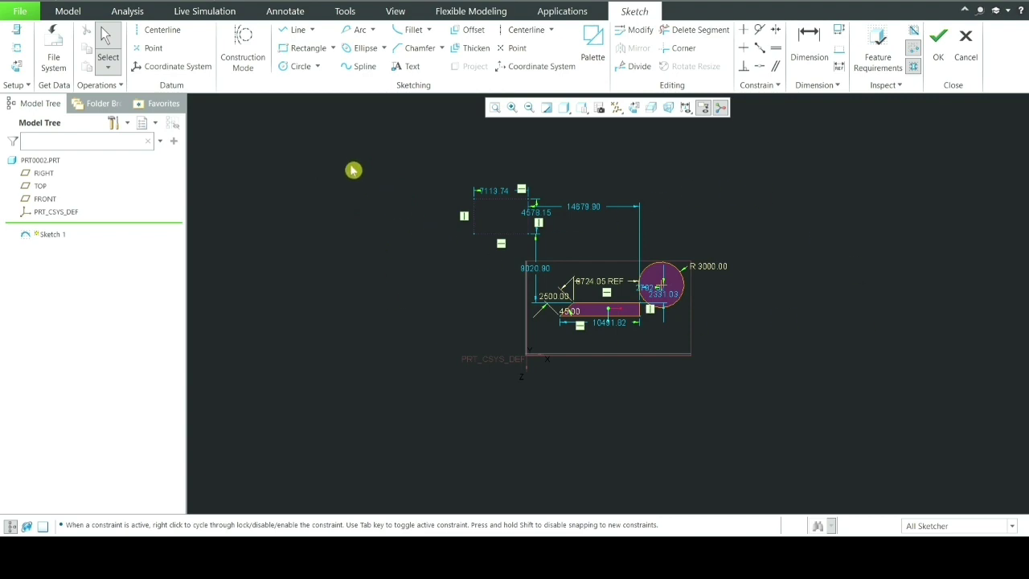
- Select all geometry in the sketch with the All Geometry selection option
left_click(100, 86)
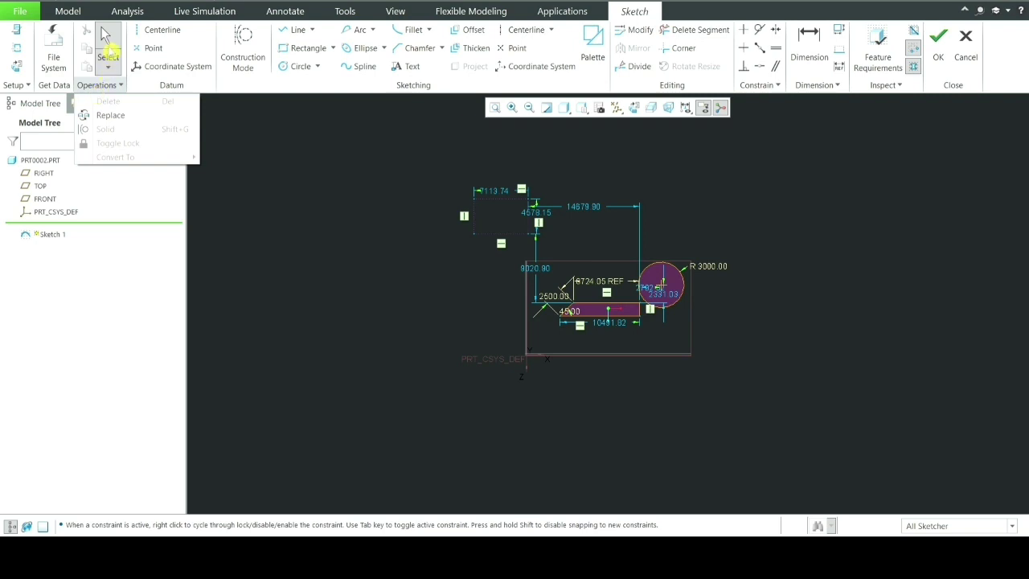
left_click(106, 64)
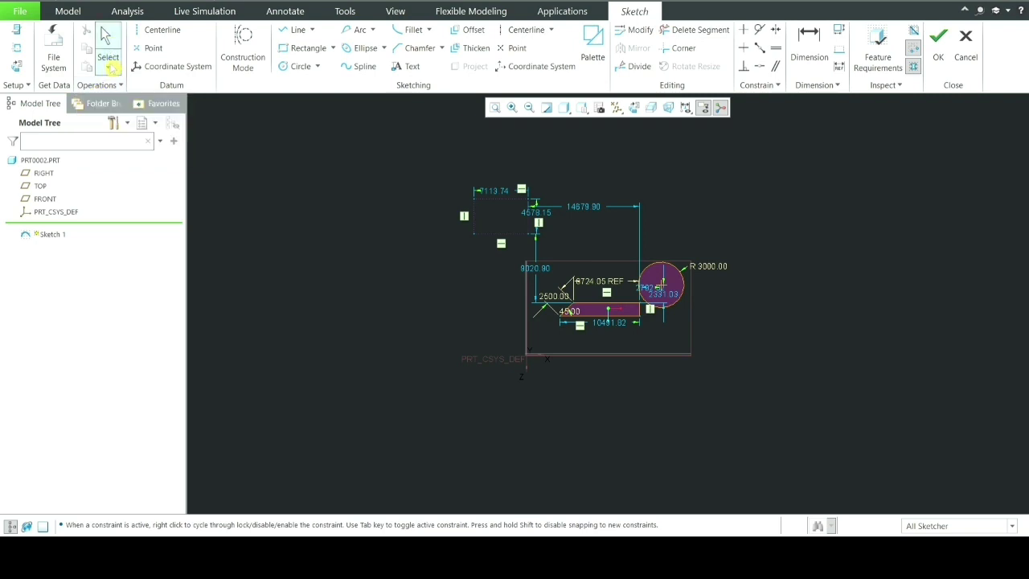
left_click(108, 68)
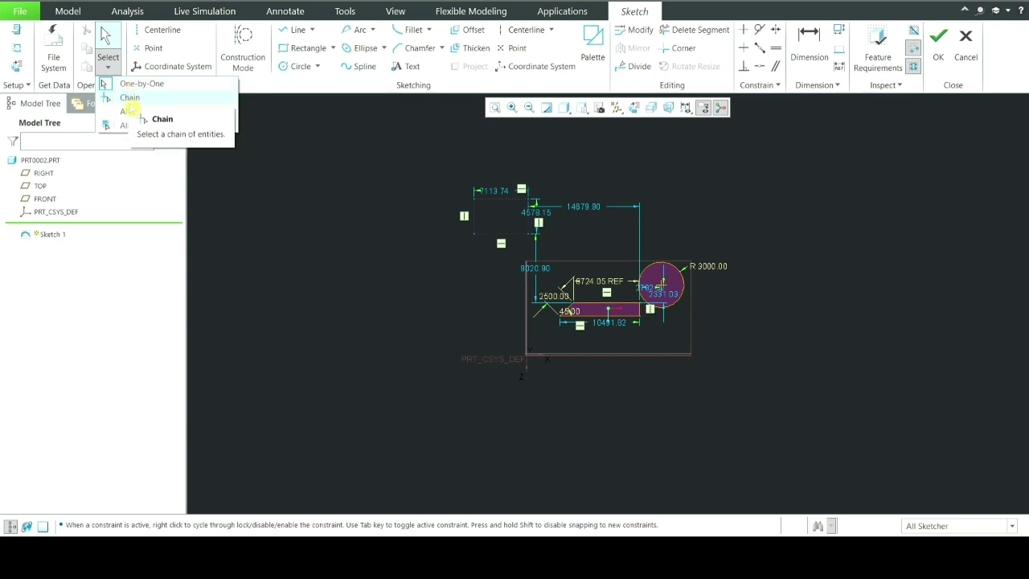
left_click(175, 115)
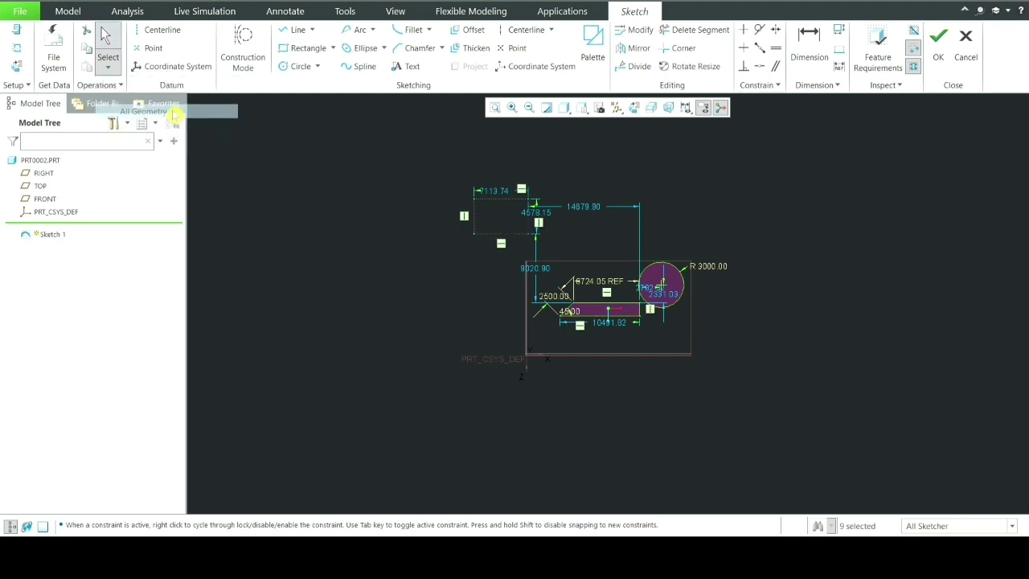